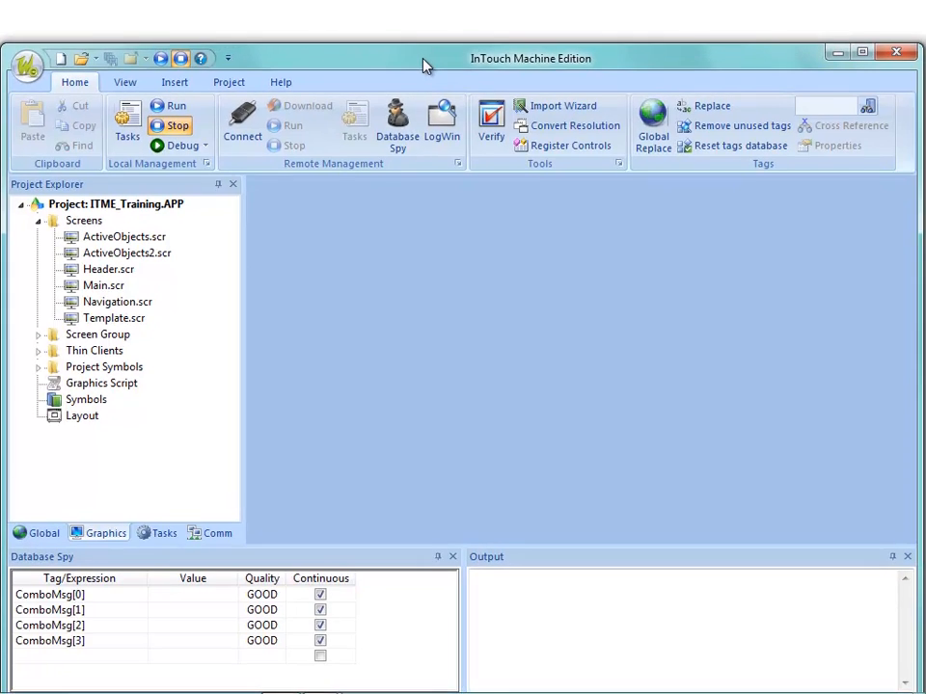
Open the Template screen and place a slider07 symbol from the system Sliders library at X 0, Y 0
{"action": "double_click", "coordinate": [422, 58]}
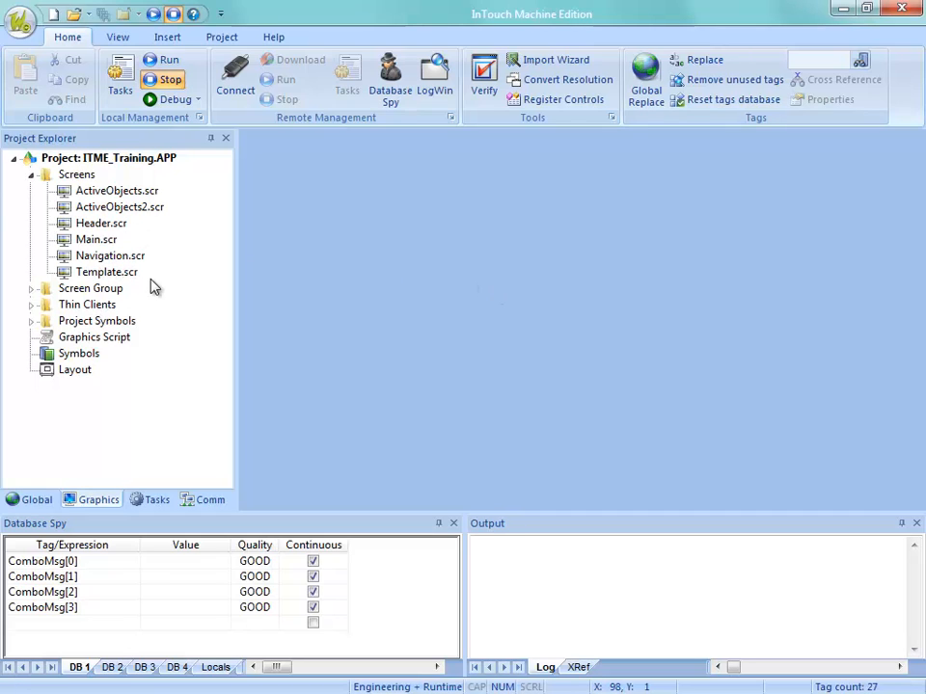
{"action": "double_click", "coordinate": [102, 273]}
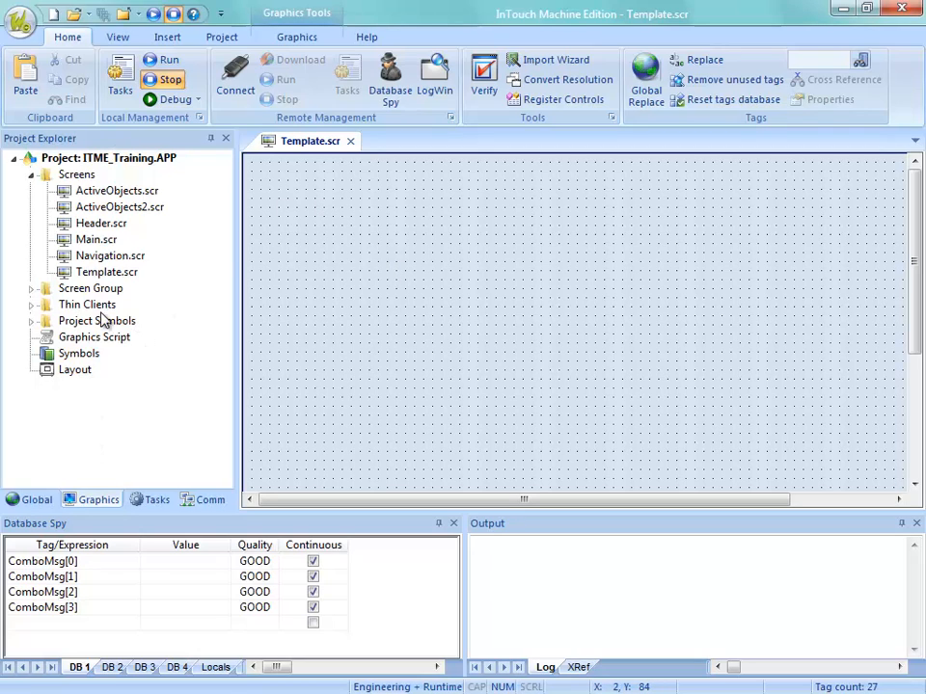
{"action": "double_click", "coordinate": [71, 355]}
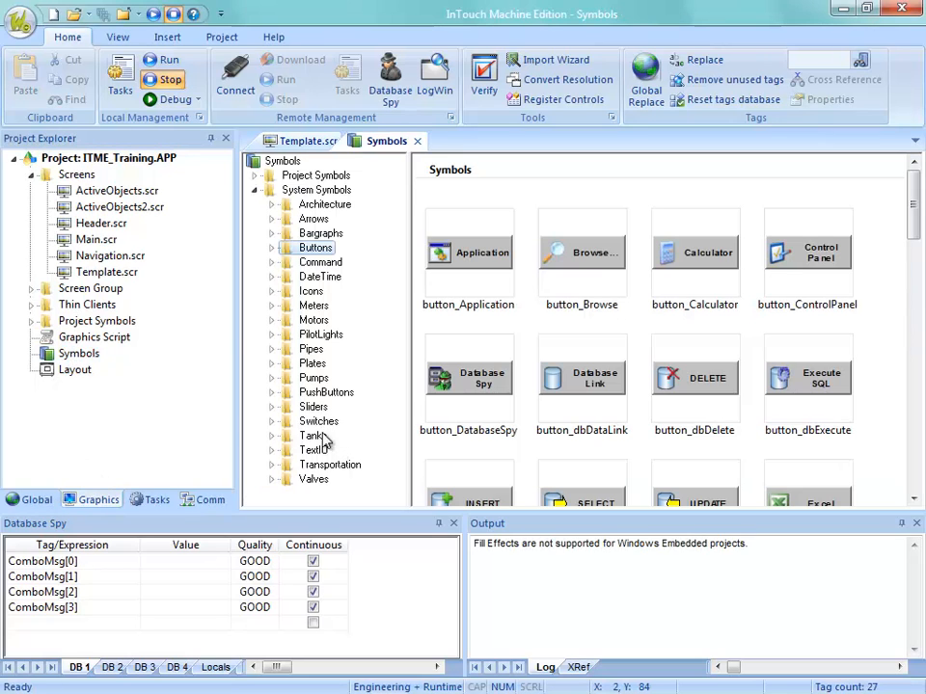
{"action": "left_click", "coordinate": [311, 406]}
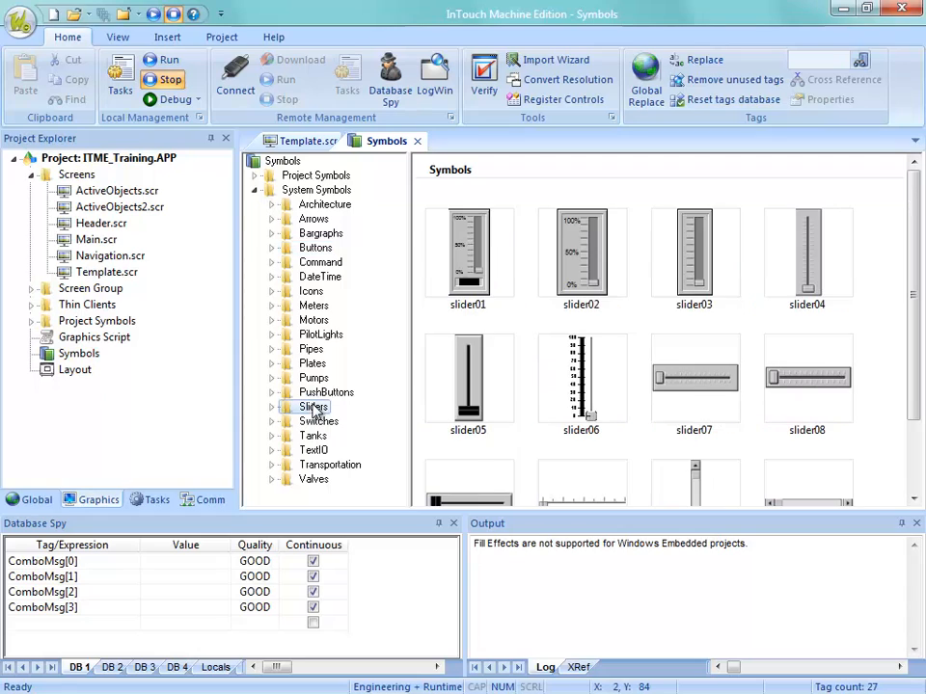
{"action": "double_click", "coordinate": [690, 388]}
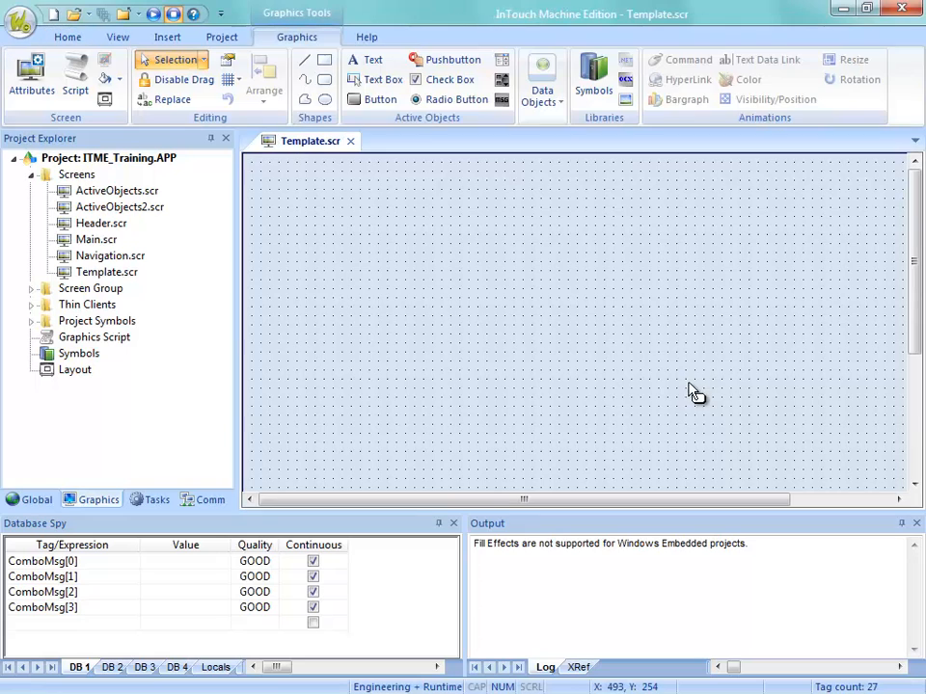
{"action": "left_click", "coordinate": [281, 279]}
{"action": "left_click_drag", "start_coordinate": [314, 309], "coordinate": [286, 166]}
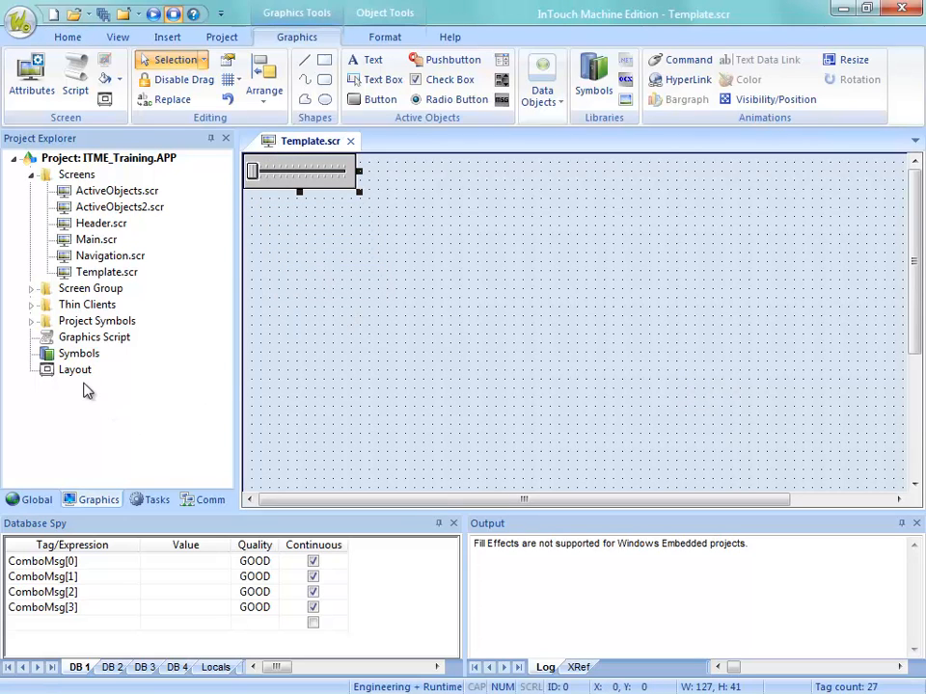
Place a slider04 symbol from the Sliders library directly beneath the horizontal slider, at X 0, Y 40
{"action": "double_click", "coordinate": [58, 354]}
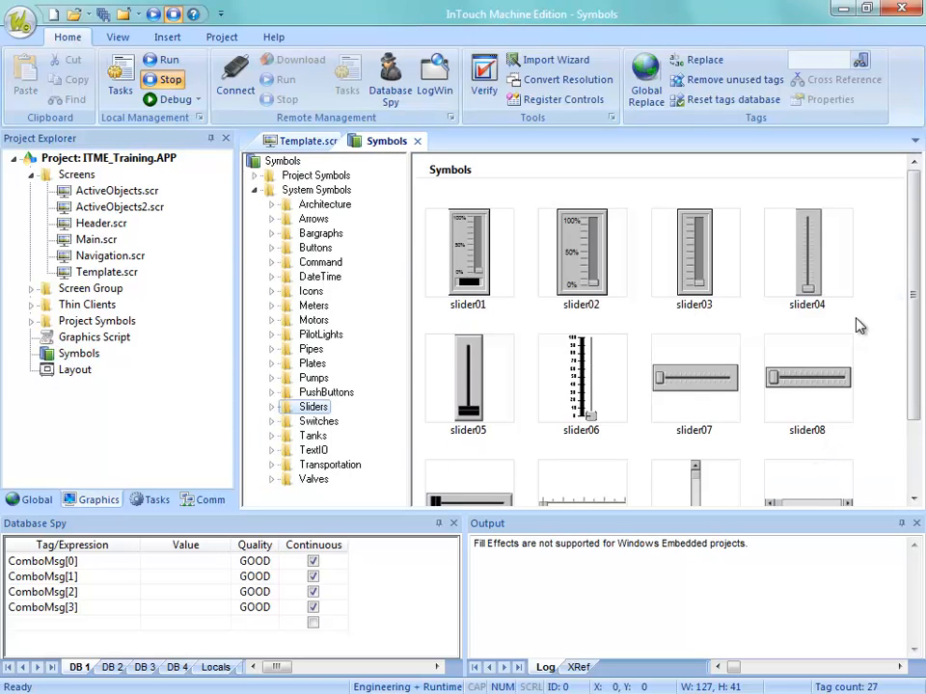
{"action": "left_click", "coordinate": [822, 272]}
{"action": "double_click", "coordinate": [821, 270]}
{"action": "left_click", "coordinate": [267, 228]}
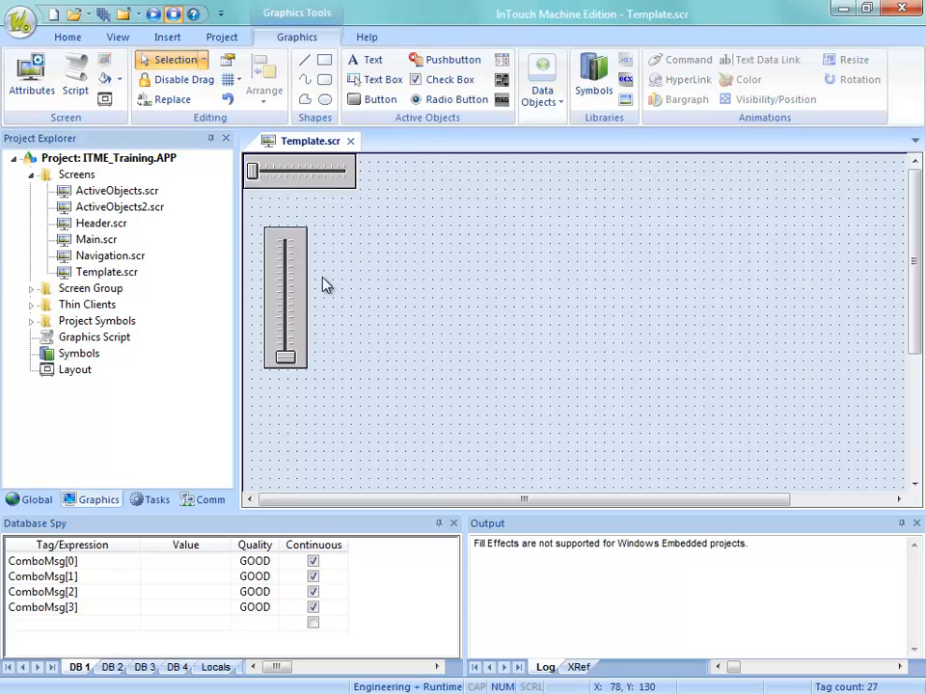
{"action": "left_click_drag", "start_coordinate": [285, 277], "coordinate": [270, 256]}
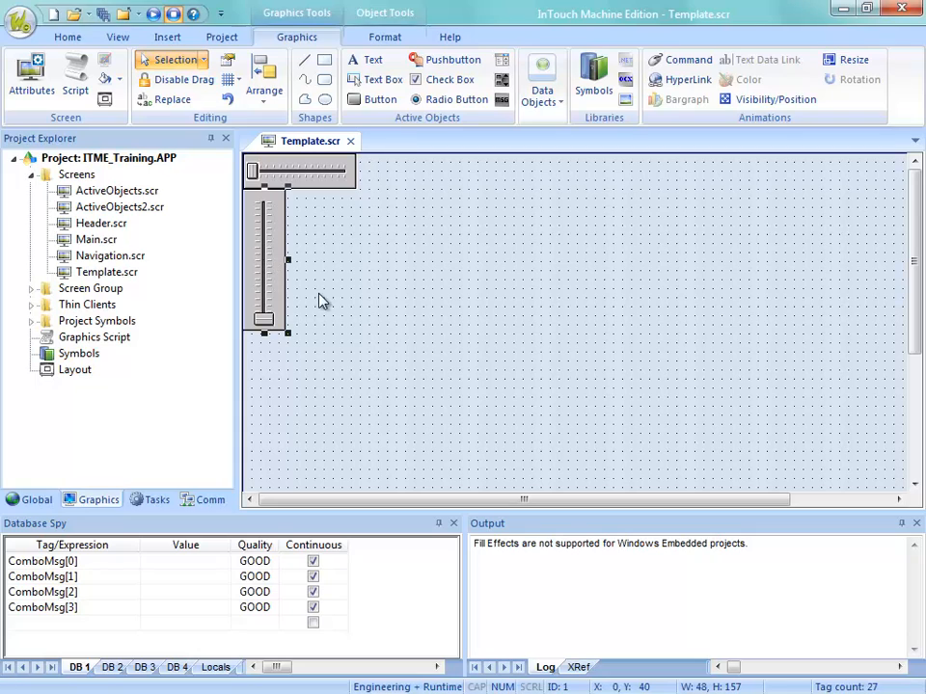
Duplicate the horizontal slider and place the copy below the vertical slider at about X 60, Y 210
{"action": "left_click", "coordinate": [293, 185]}
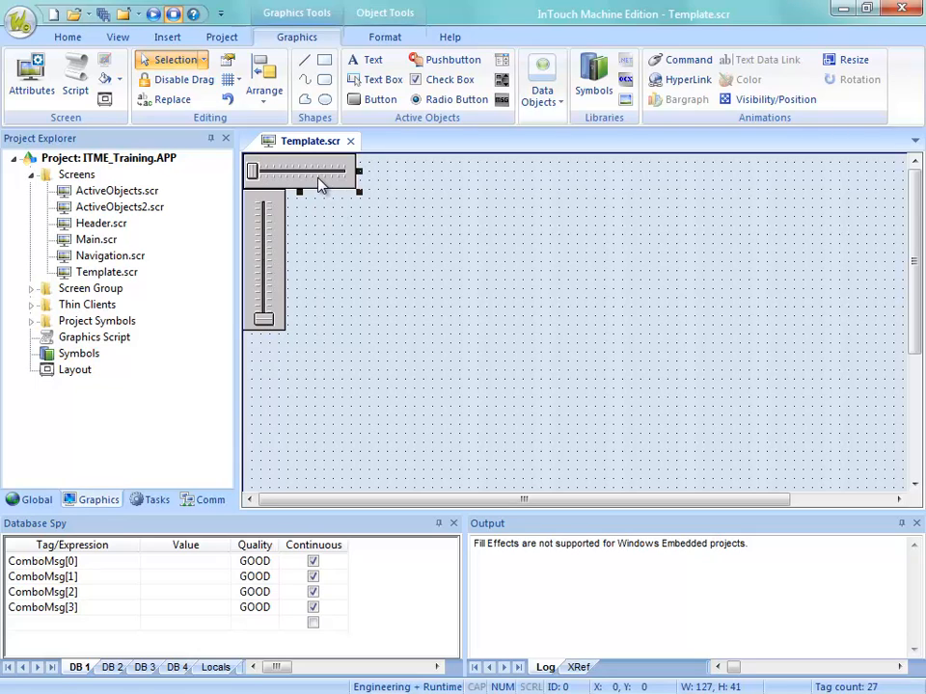
{"action": "right_click", "coordinate": [320, 182]}
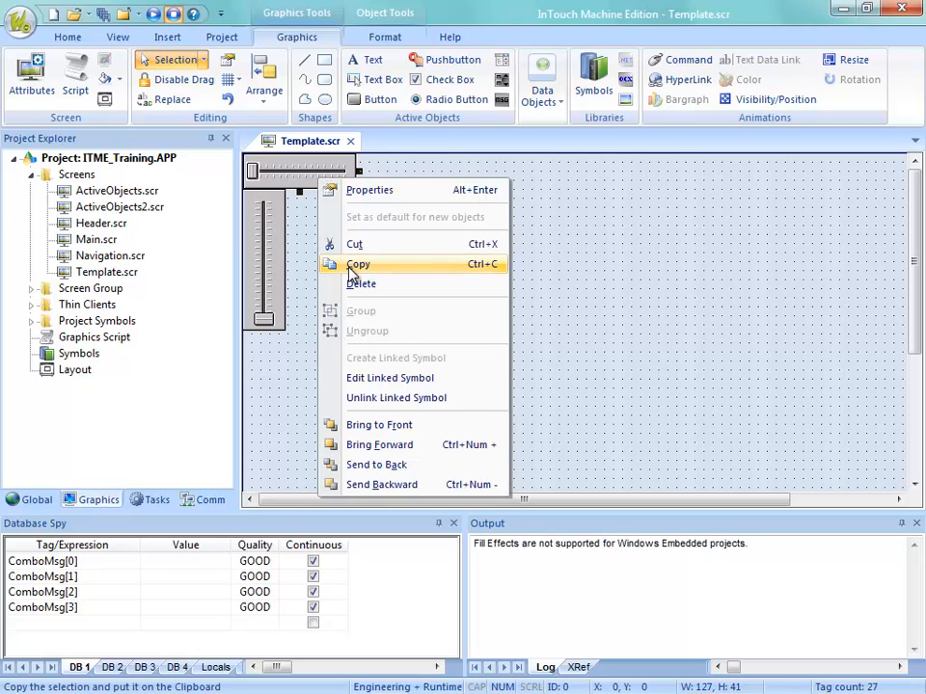
{"action": "left_click", "coordinate": [576, 236]}
{"action": "left_click", "coordinate": [321, 186]}
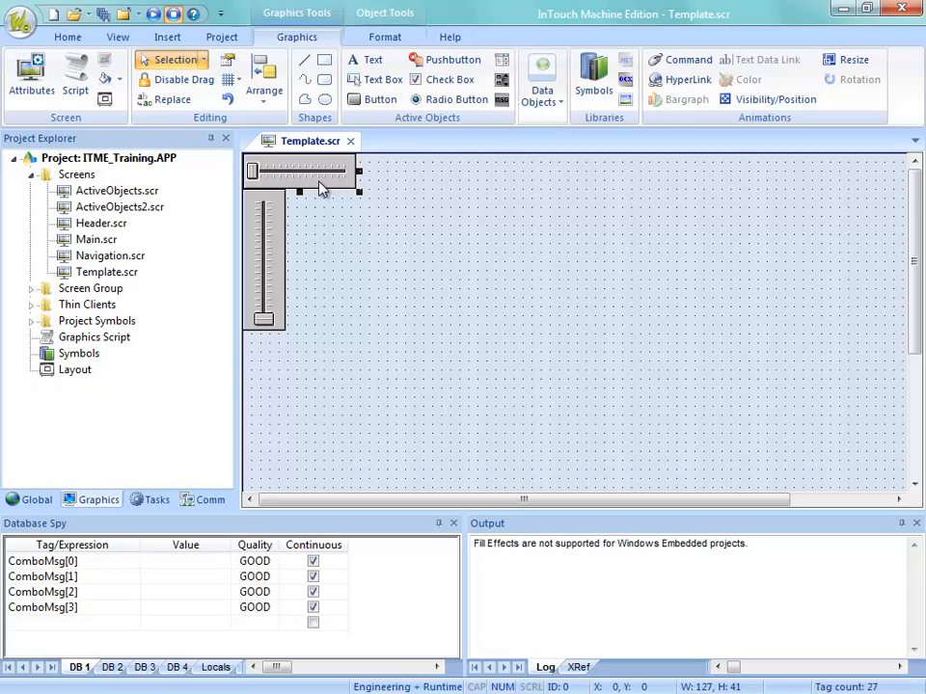
{"action": "left_click_drag", "start_coordinate": [324, 192], "coordinate": [377, 383]}
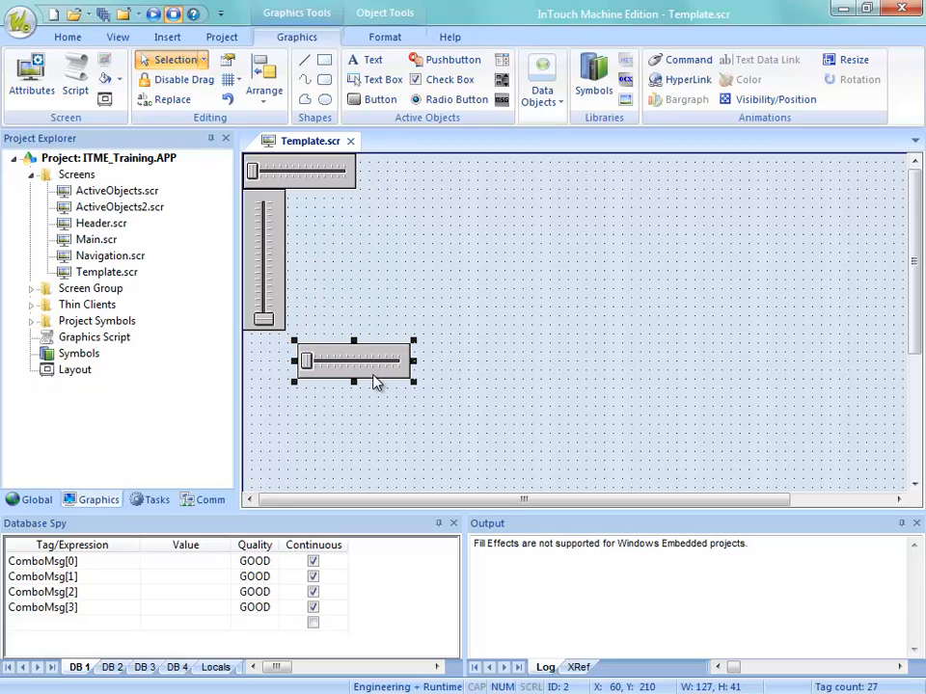
{"action": "left_click", "coordinate": [391, 430]}
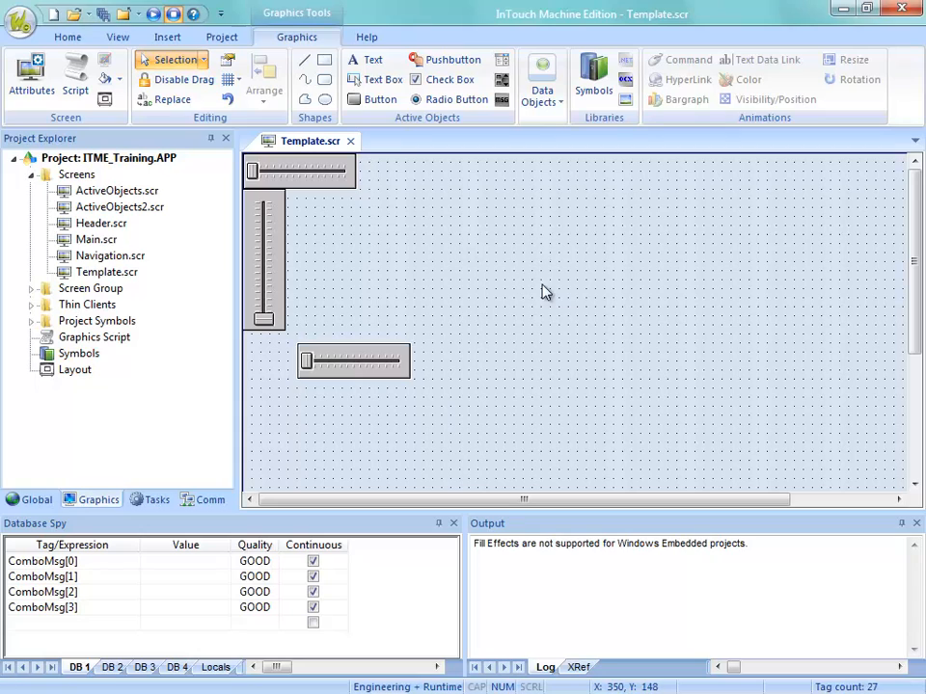
Assign a new tag Xval as the TagName of the original horizontal slider and create the tag
{"action": "left_click", "coordinate": [301, 186]}
{"action": "left_click", "coordinate": [269, 232]}
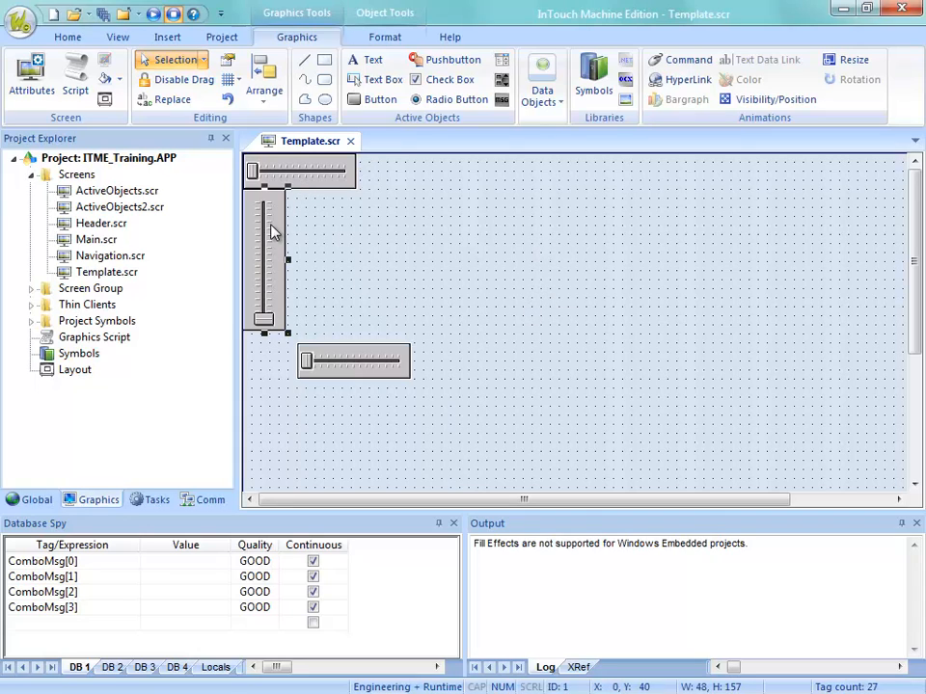
{"action": "double_click", "coordinate": [282, 174]}
{"action": "left_click", "coordinate": [666, 386]}
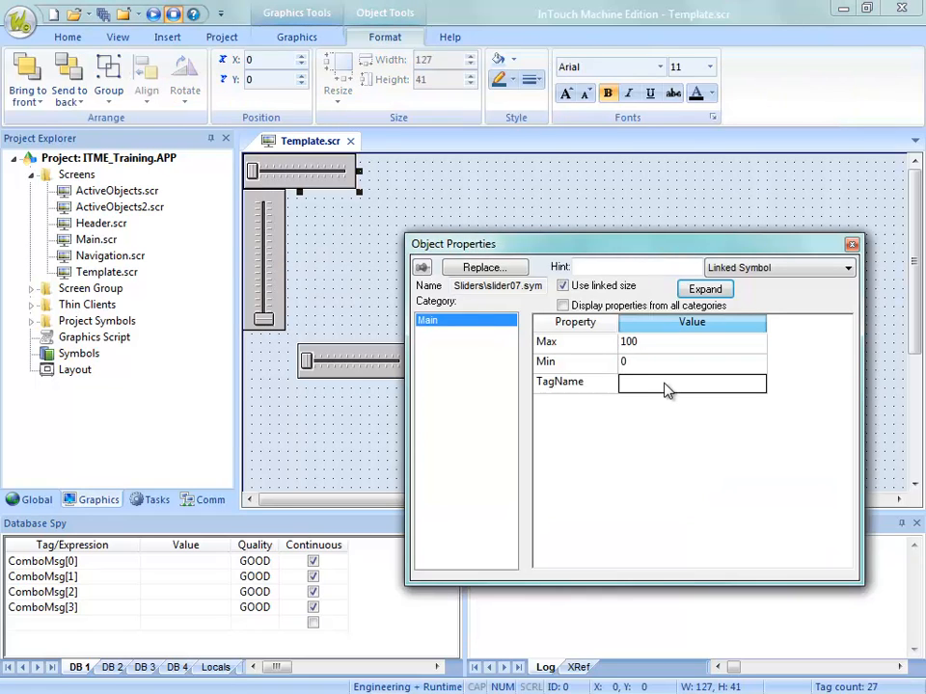
{"action": "type", "text": "Xval"}
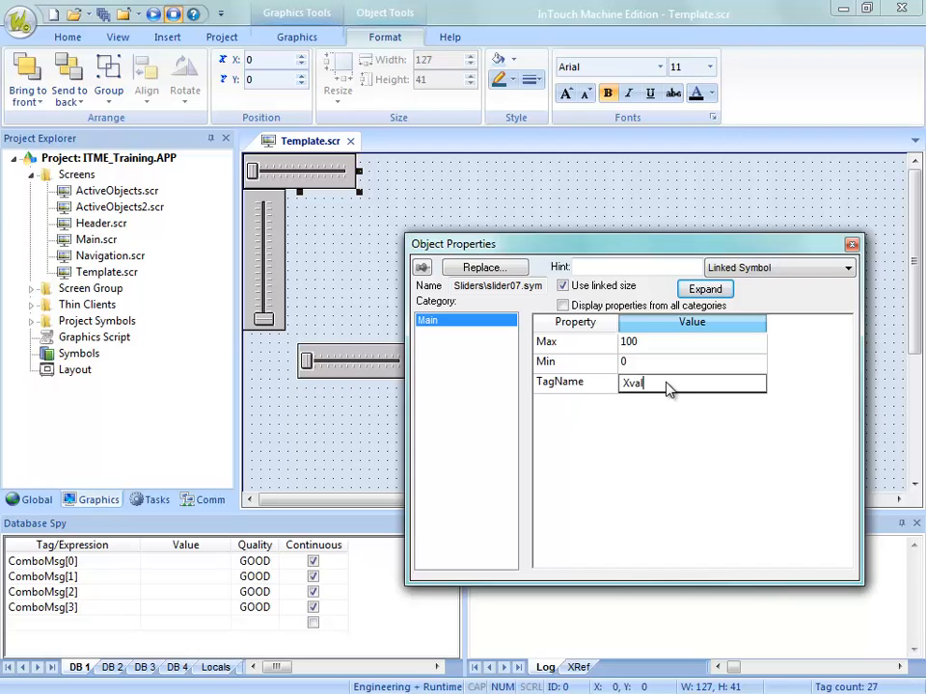
{"action": "key", "text": "Return"}
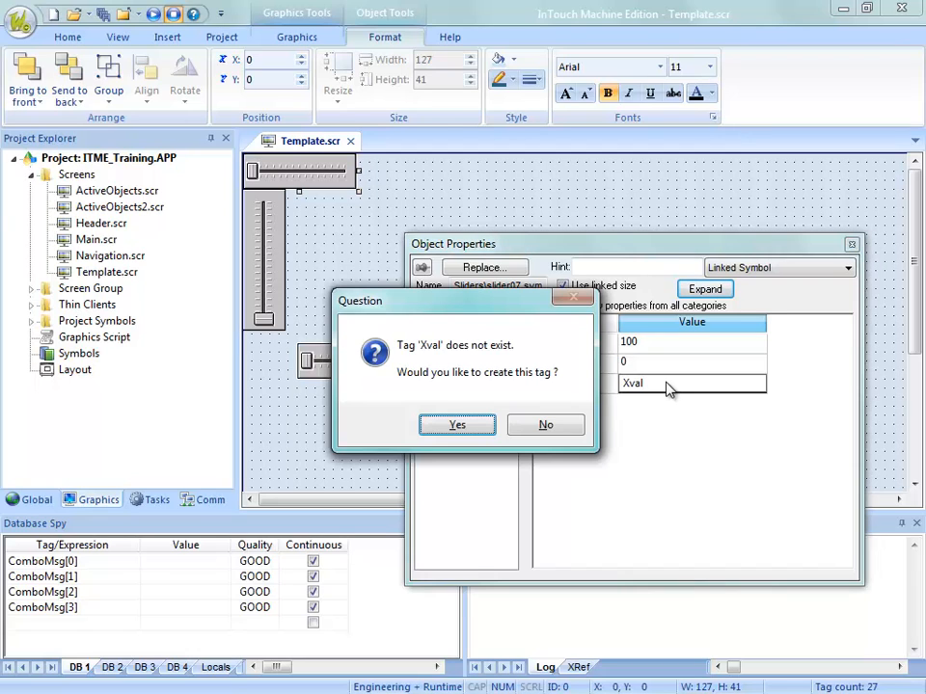
{"action": "key", "text": "Return"}
{"action": "key", "text": "Return"}
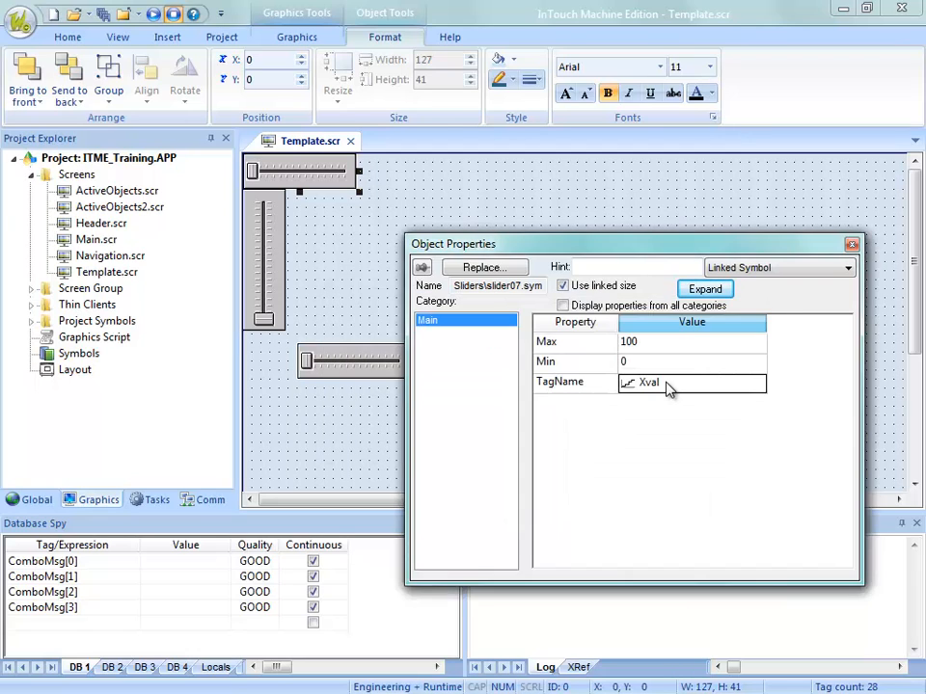
Assign Yval as the vertical slider's TagName and create it as a new Integer tag with Server scope
{"action": "left_click", "coordinate": [268, 301]}
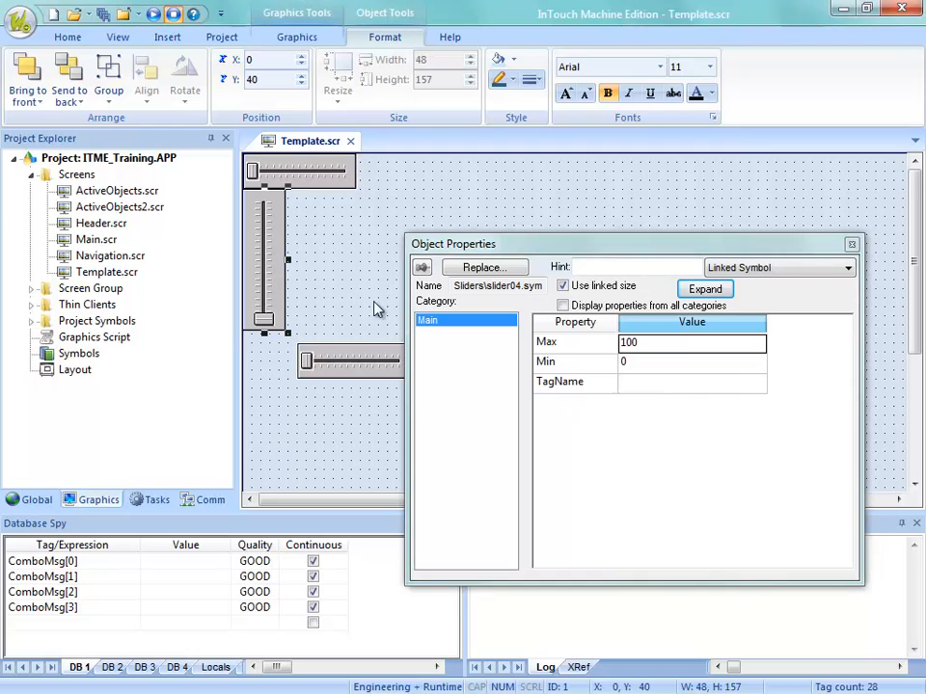
{"action": "left_click", "coordinate": [665, 386]}
{"action": "type", "text": "Yval"}
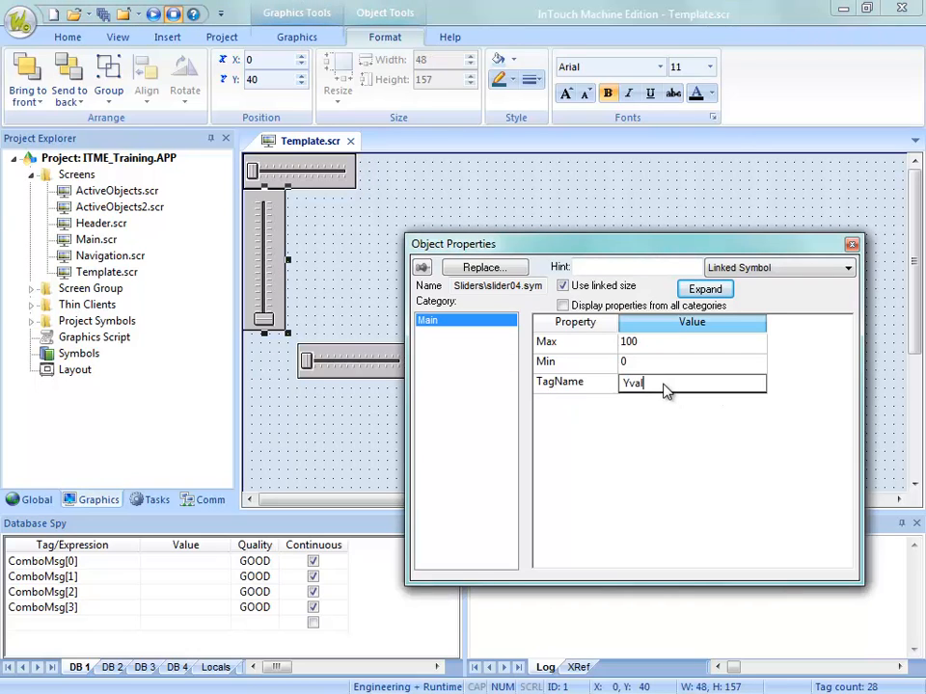
{"action": "key", "text": "Return"}
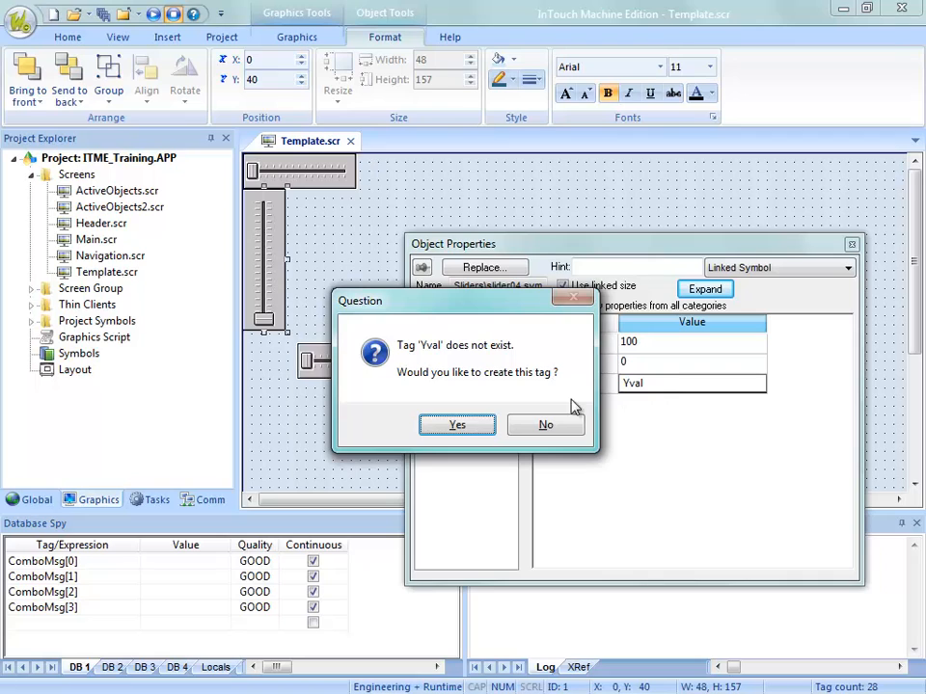
{"action": "left_click", "coordinate": [490, 426]}
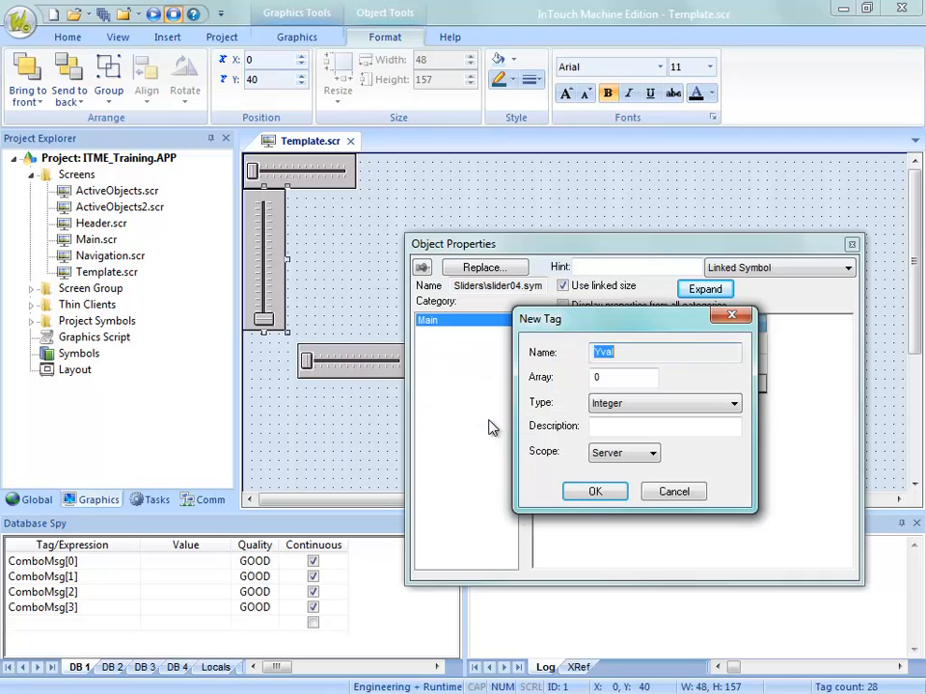
{"action": "left_click", "coordinate": [608, 493]}
Assign Rot as the duplicated slider's TagName and create it as a new Integer tag with Server scope
{"action": "left_click", "coordinate": [363, 383]}
{"action": "left_click", "coordinate": [674, 391]}
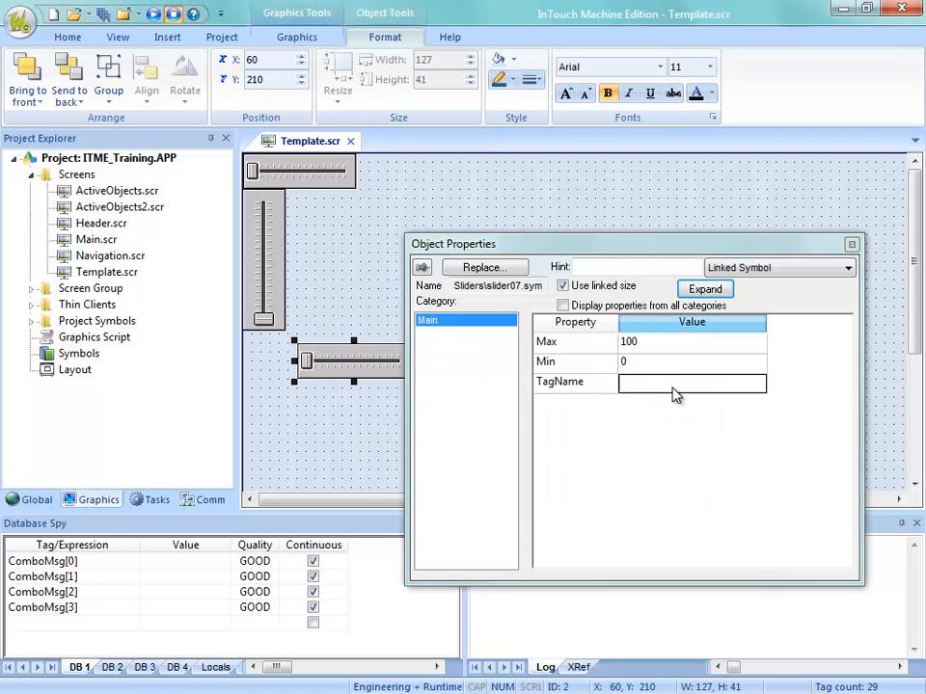
{"action": "type", "text": "Rot"}
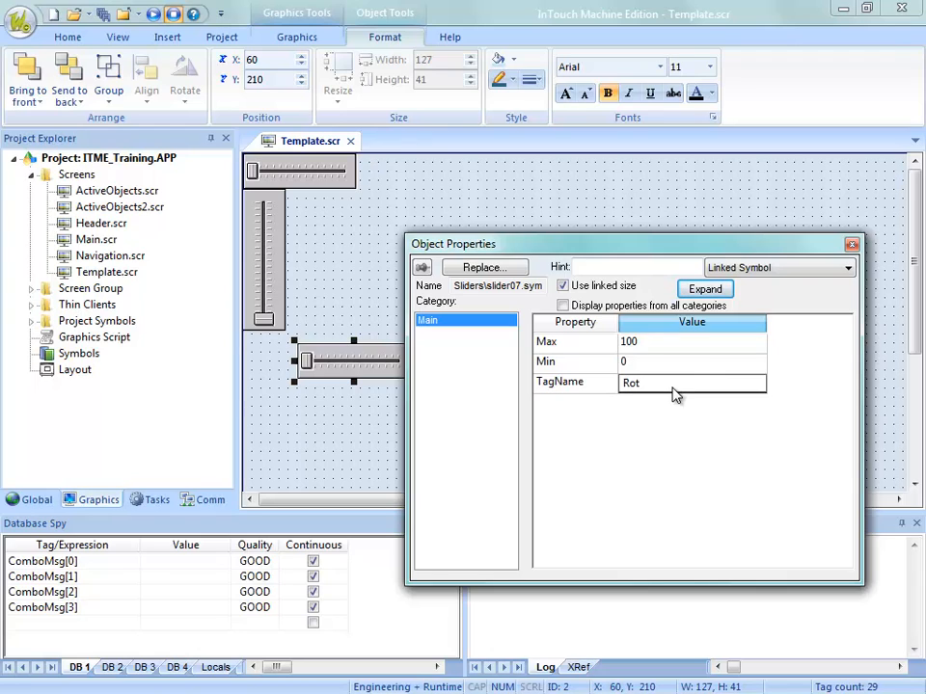
{"action": "key", "text": "Return"}
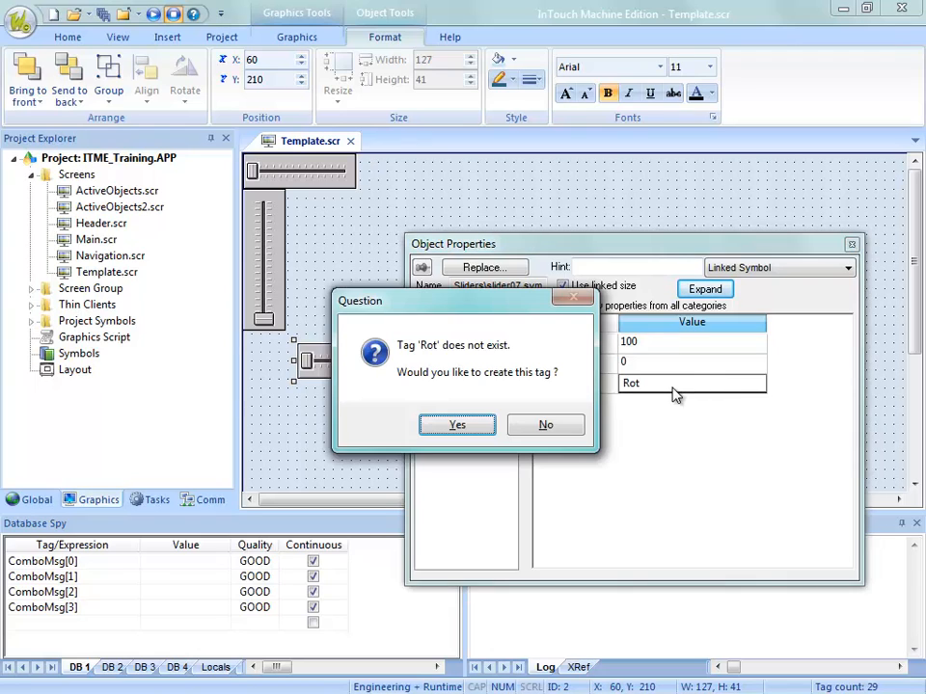
{"action": "left_click", "coordinate": [457, 426]}
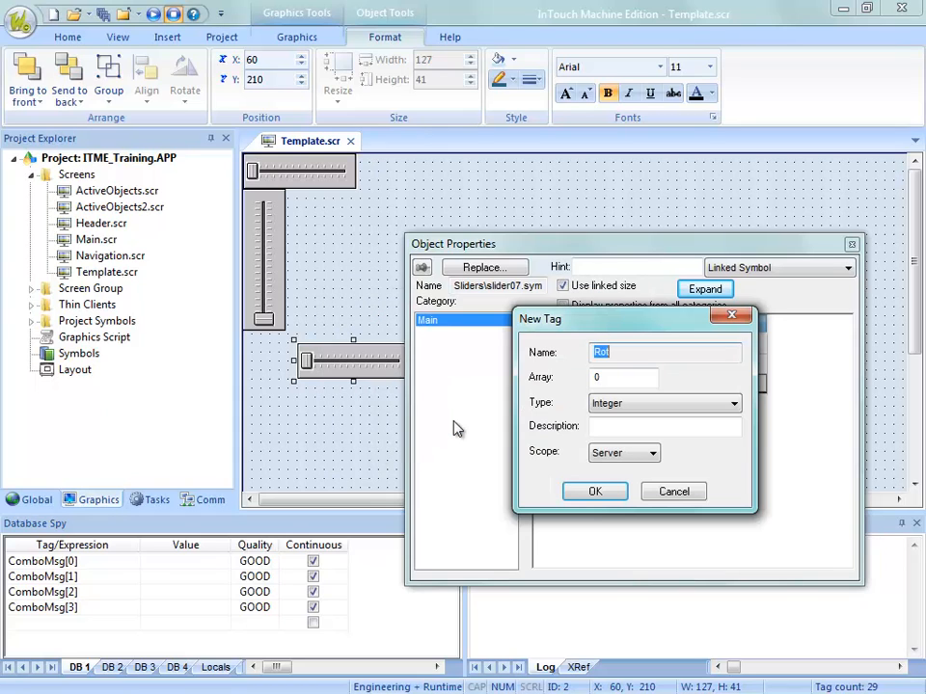
{"action": "left_click", "coordinate": [595, 494]}
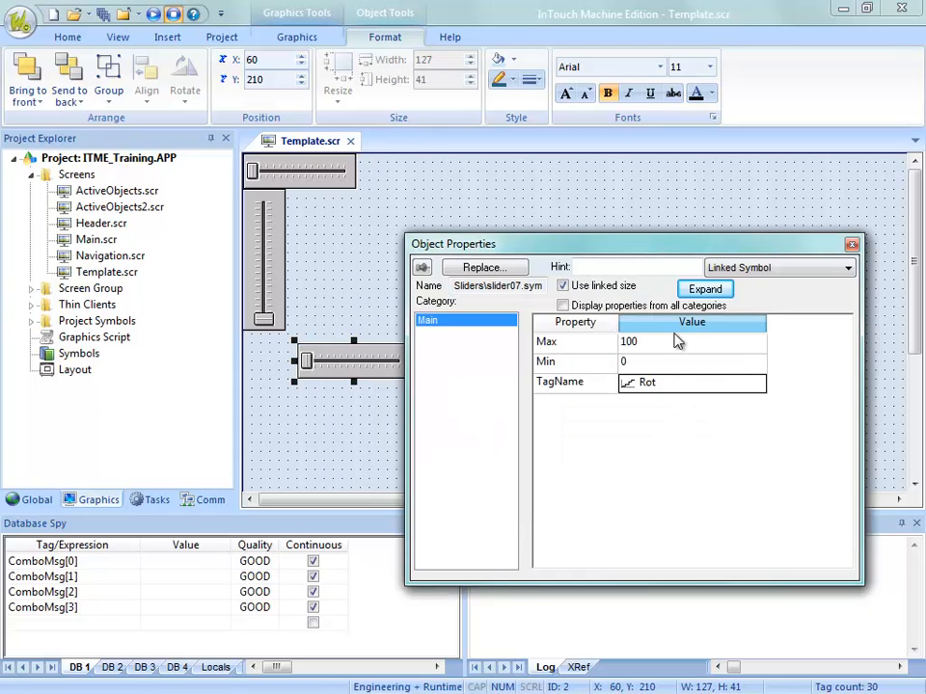
{"action": "left_click", "coordinate": [316, 250]}
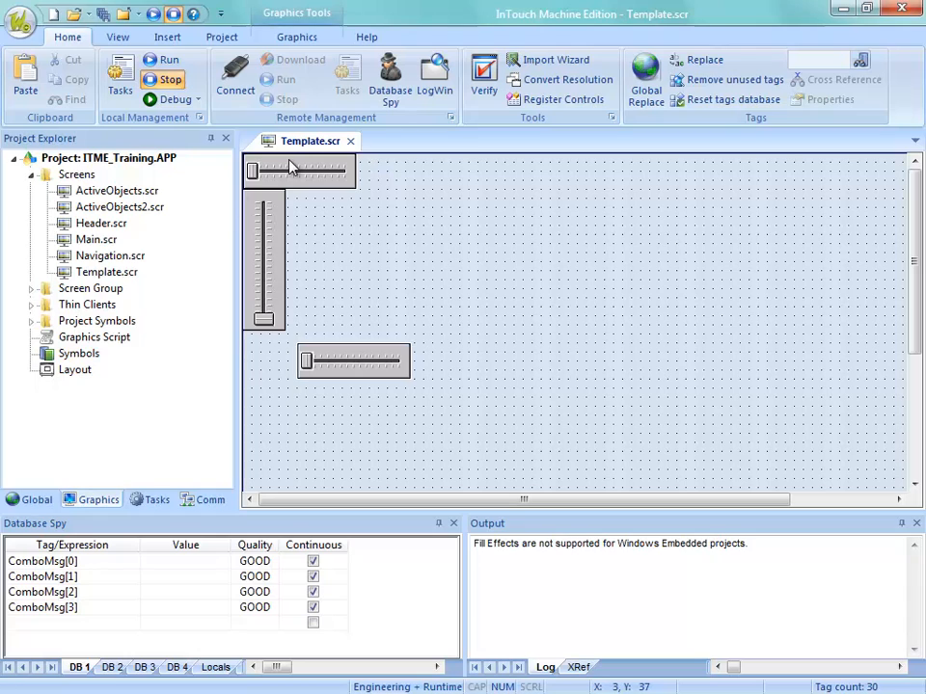
Save the edited Template screen under the new name AnimationOverview
{"action": "left_click", "coordinate": [21, 27]}
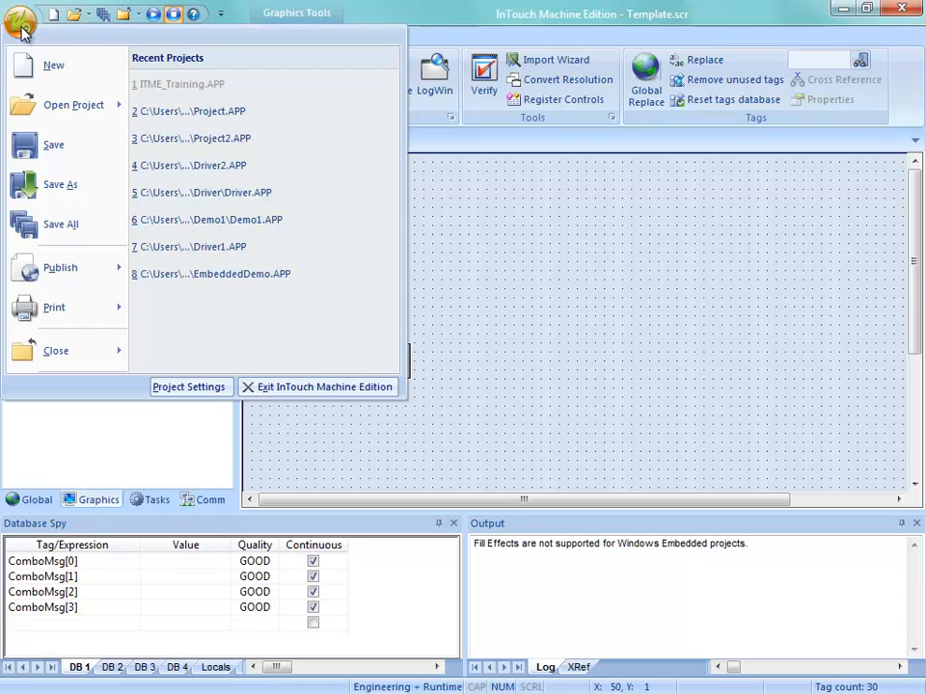
{"action": "left_click", "coordinate": [43, 185]}
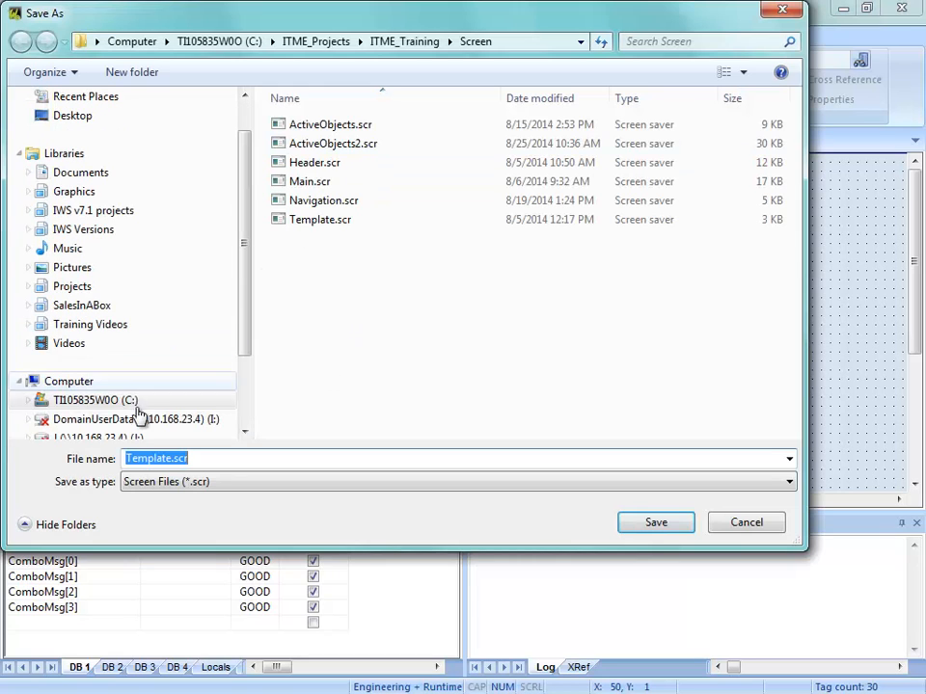
{"action": "type", "text": "Anima"}
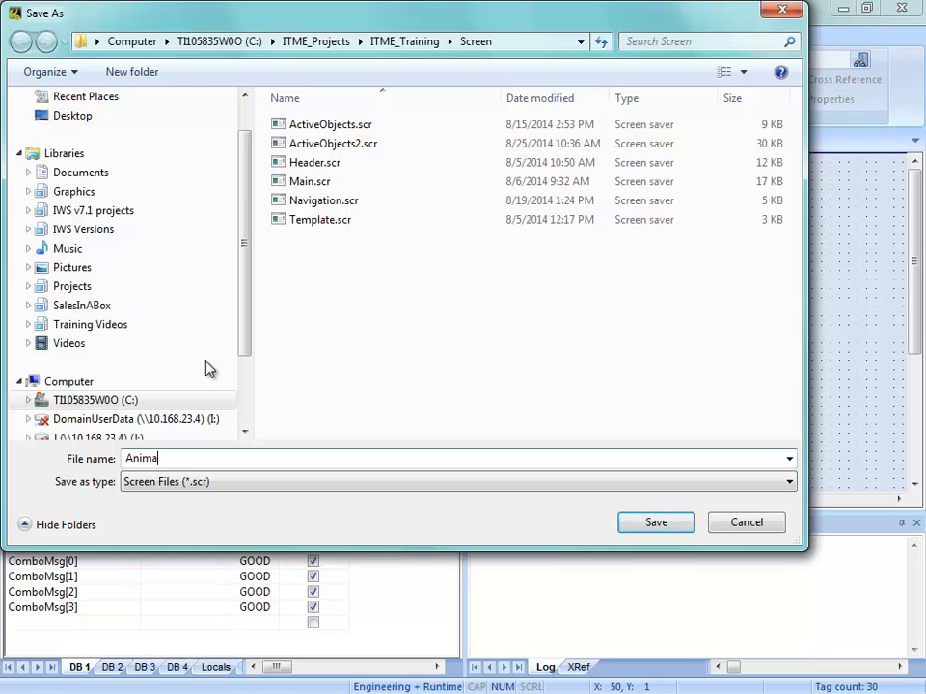
{"action": "type", "text": "tionOveer"}
{"action": "key", "text": "BackSpace"}
{"action": "key", "text": "BackSpace"}
{"action": "type", "text": "rview"}
{"action": "left_click", "coordinate": [656, 524]}
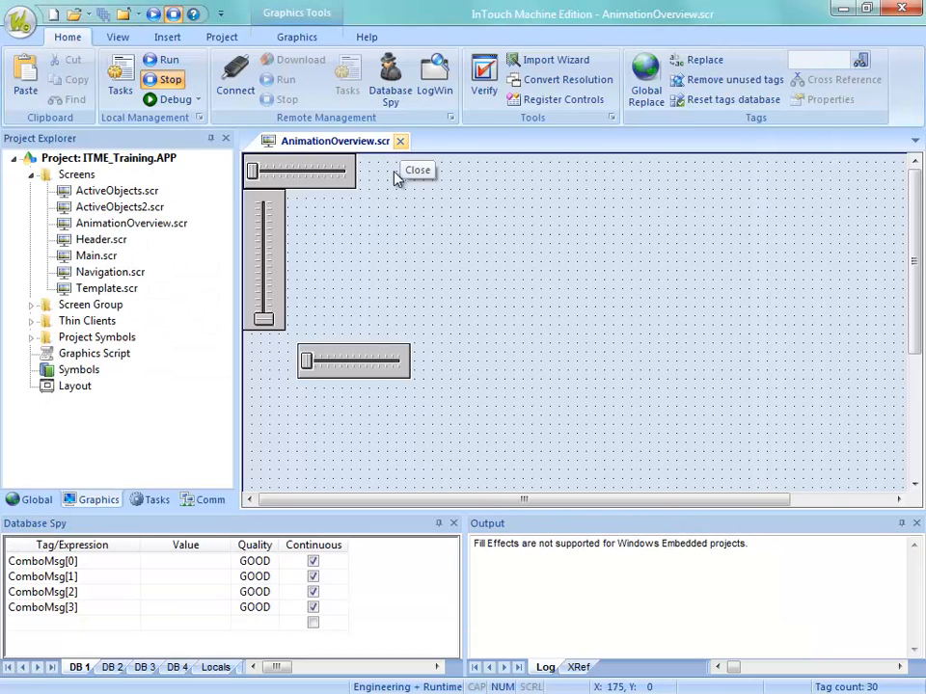
Open the Navigation screen and duplicate the Active Objects 2 button directly below the original
{"action": "double_click", "coordinate": [92, 276]}
{"action": "left_click", "coordinate": [334, 271]}
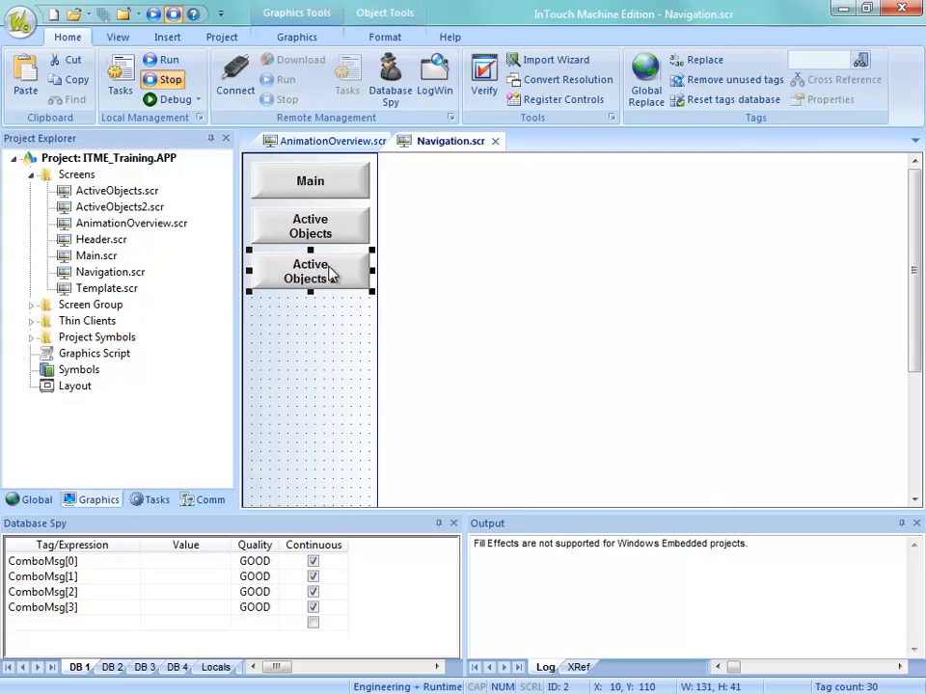
{"action": "left_click_drag", "start_coordinate": [328, 275], "coordinate": [352, 329]}
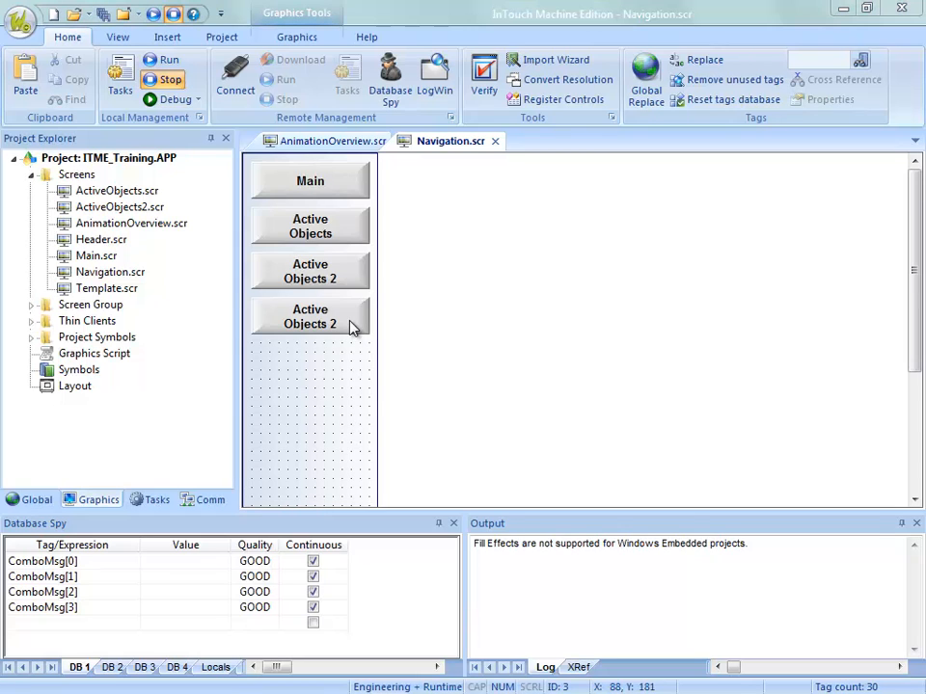
Set the duplicated navigation button's Open Screen command to the AnimationOverview screen
{"action": "double_click", "coordinate": [352, 328]}
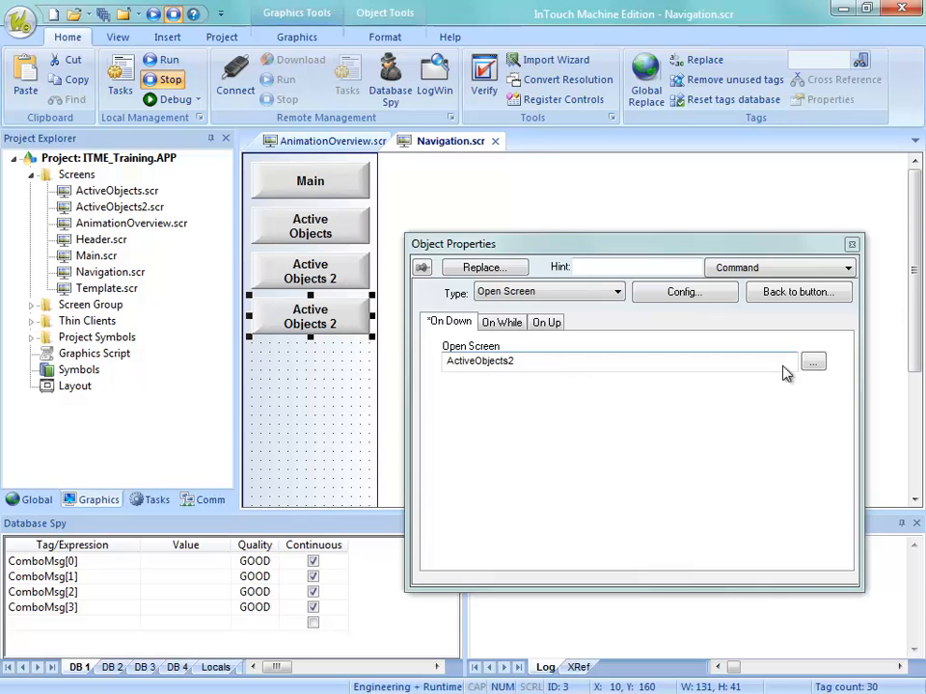
{"action": "left_click", "coordinate": [813, 363]}
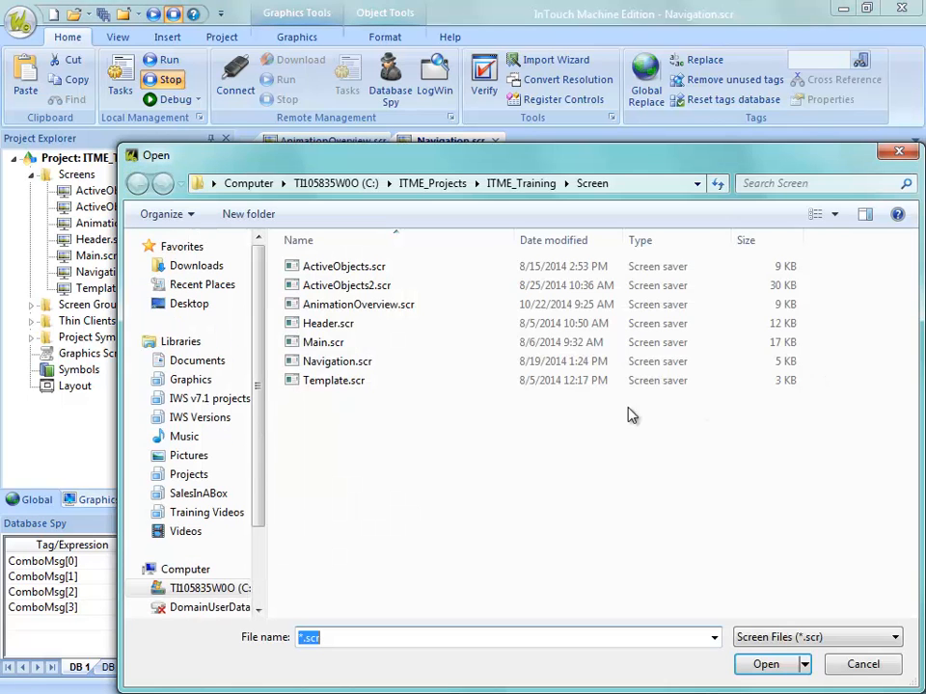
{"action": "left_click", "coordinate": [374, 307]}
{"action": "left_click", "coordinate": [763, 665]}
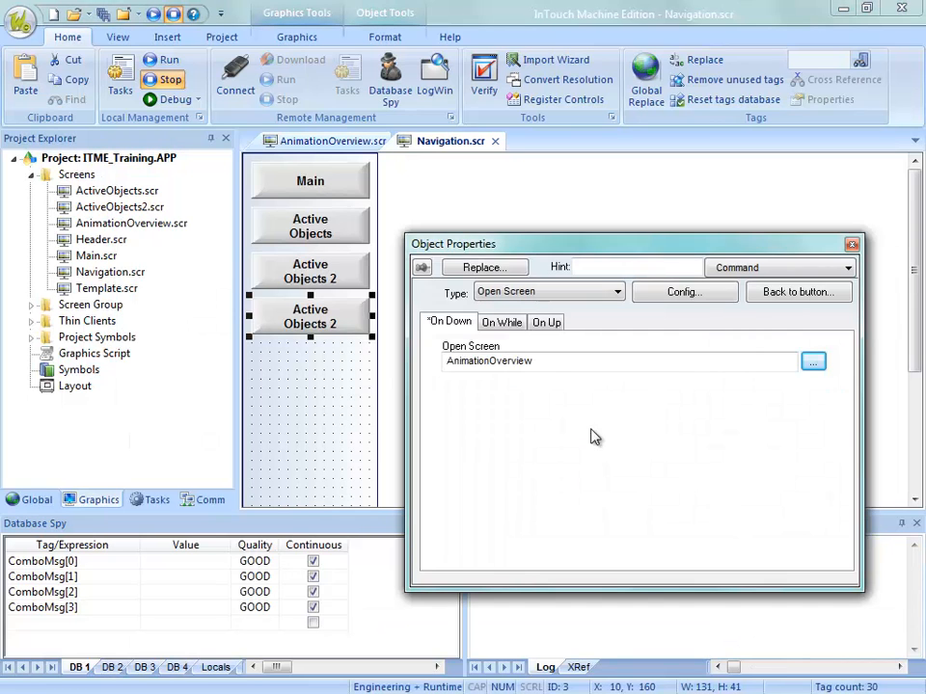
Change the duplicated button's caption to Animation Overview on two lines, then save and close the Navigation screen
{"action": "left_click", "coordinate": [796, 291]}
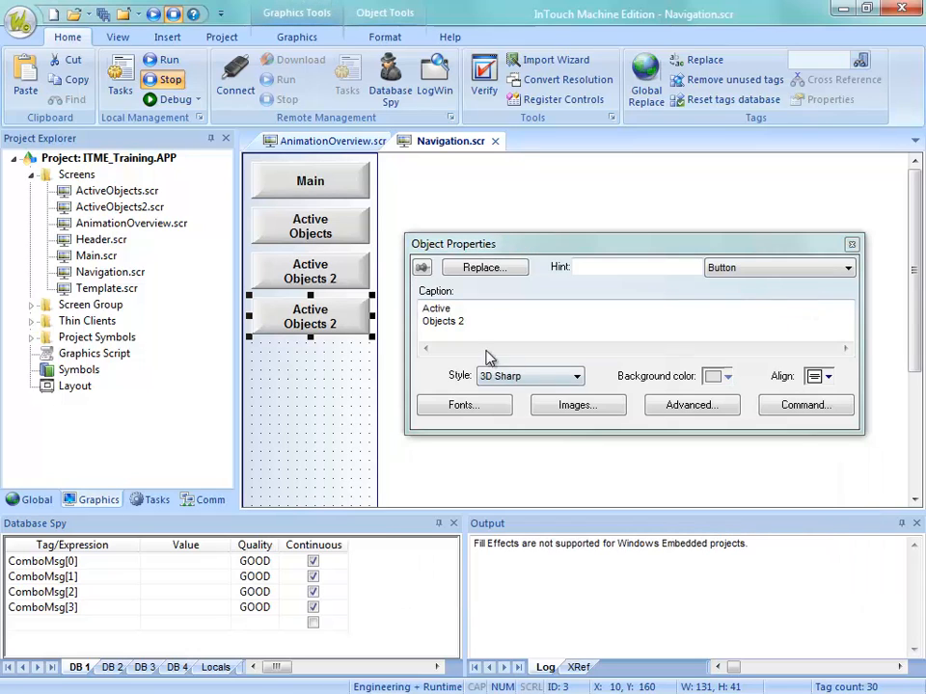
{"action": "left_click_drag", "start_coordinate": [469, 324], "coordinate": [385, 264]}
{"action": "type", "text": "An"}
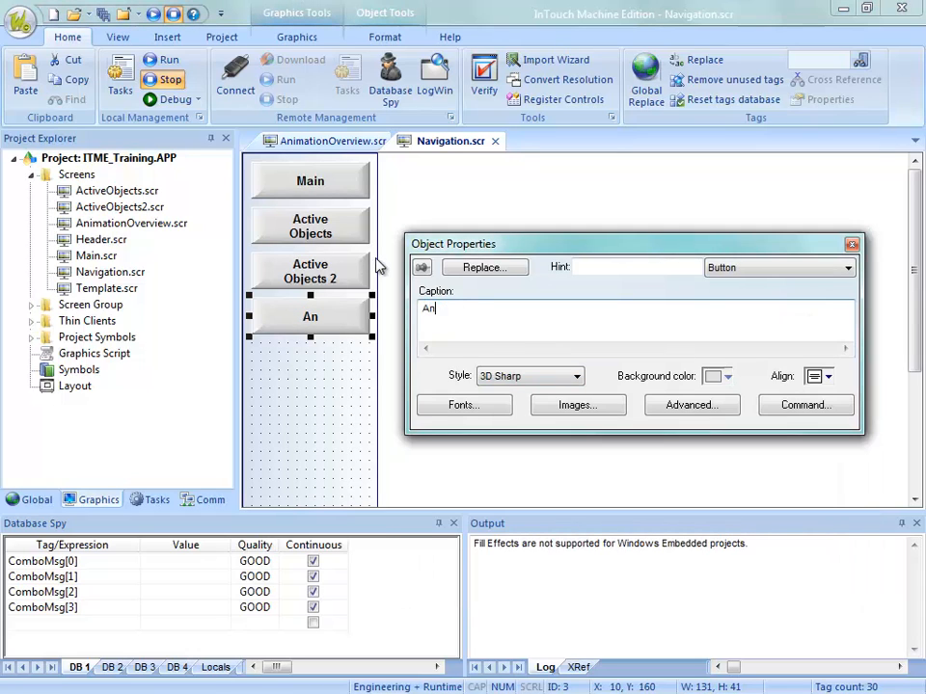
{"action": "type", "text": "imation"}
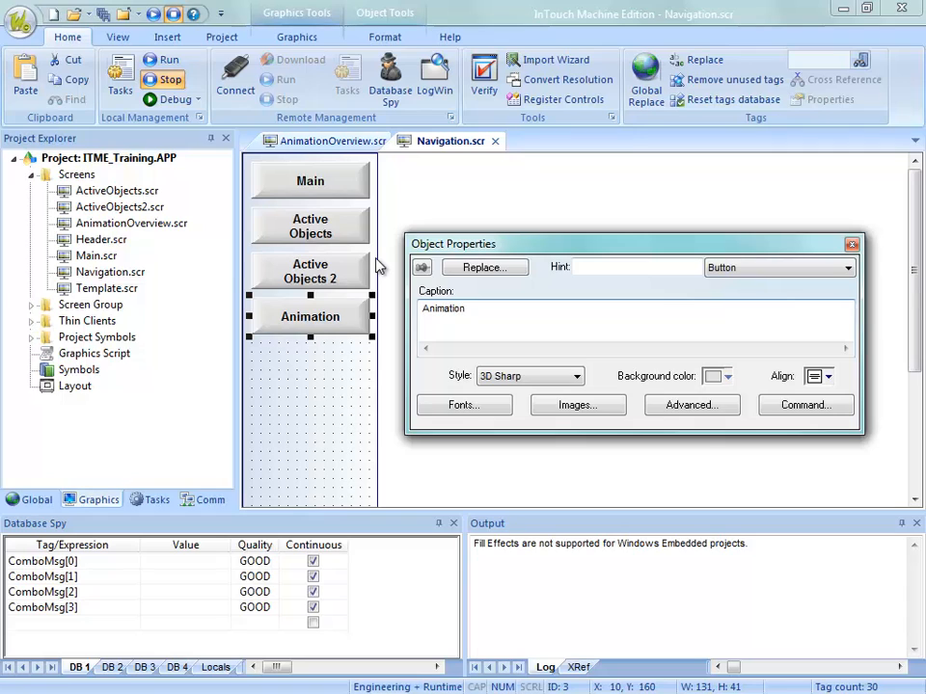
{"action": "key", "text": "Return"}
{"action": "type", "text": "Overview"}
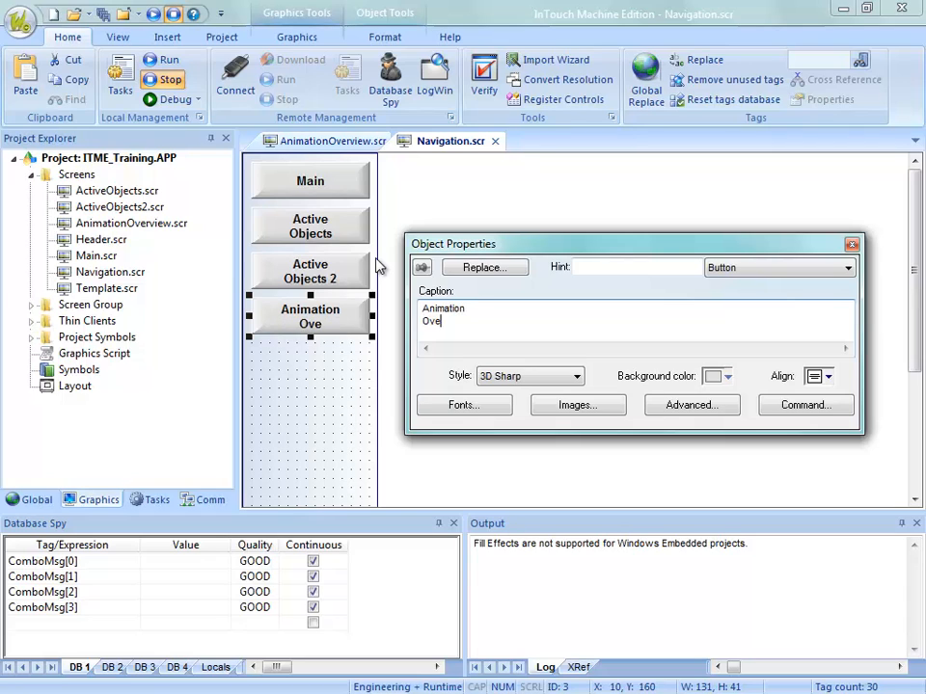
{"action": "left_click", "coordinate": [496, 143]}
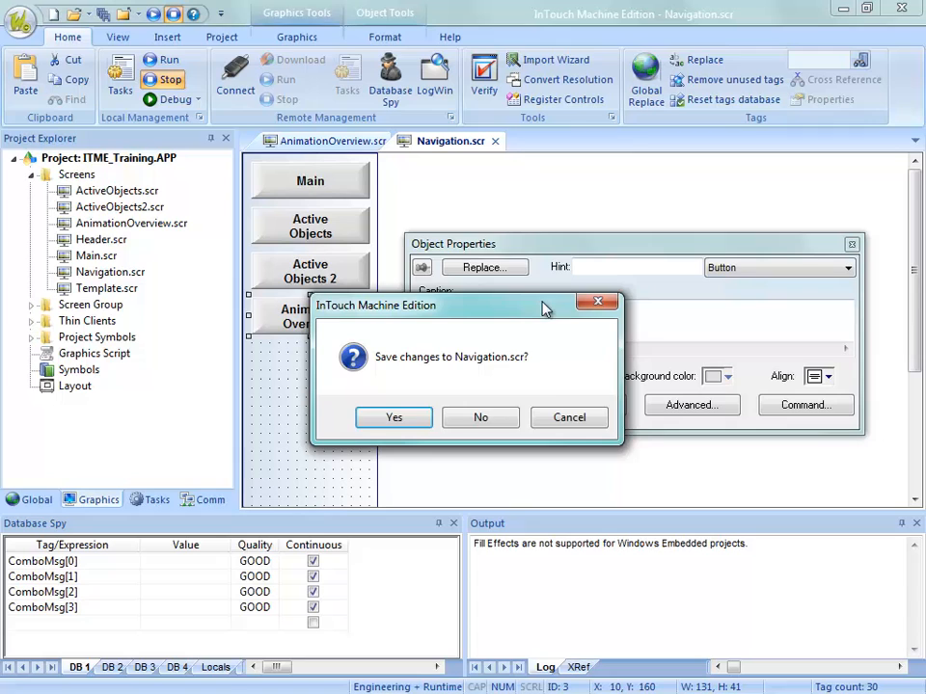
{"action": "left_click", "coordinate": [394, 419]}
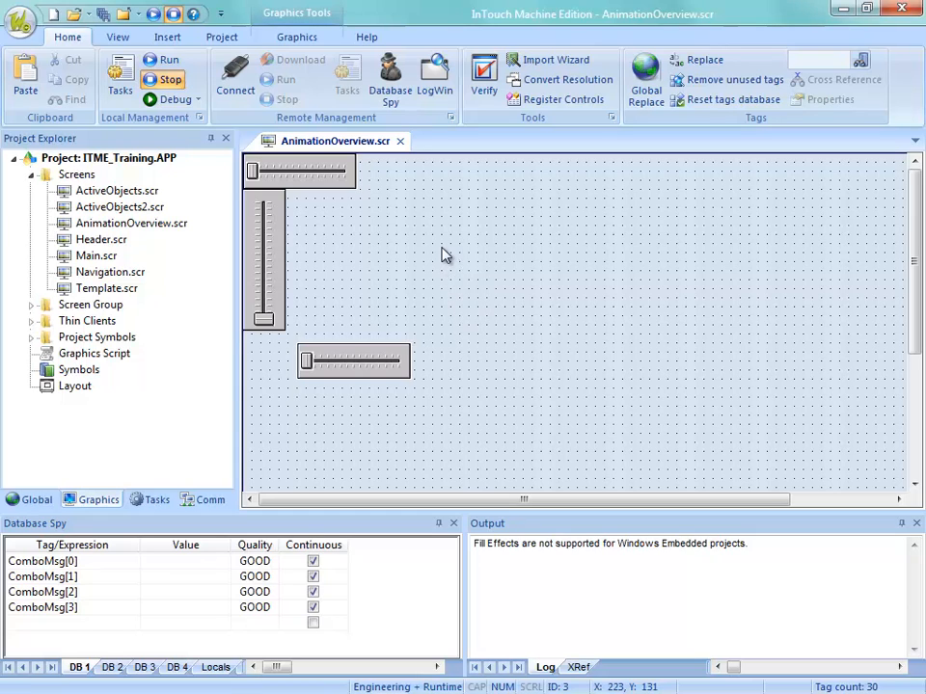
Draw a button about 81 × 41 px on the AnimationOverview screen, between the two horizontal sliders' heights
{"action": "left_click", "coordinate": [300, 36]}
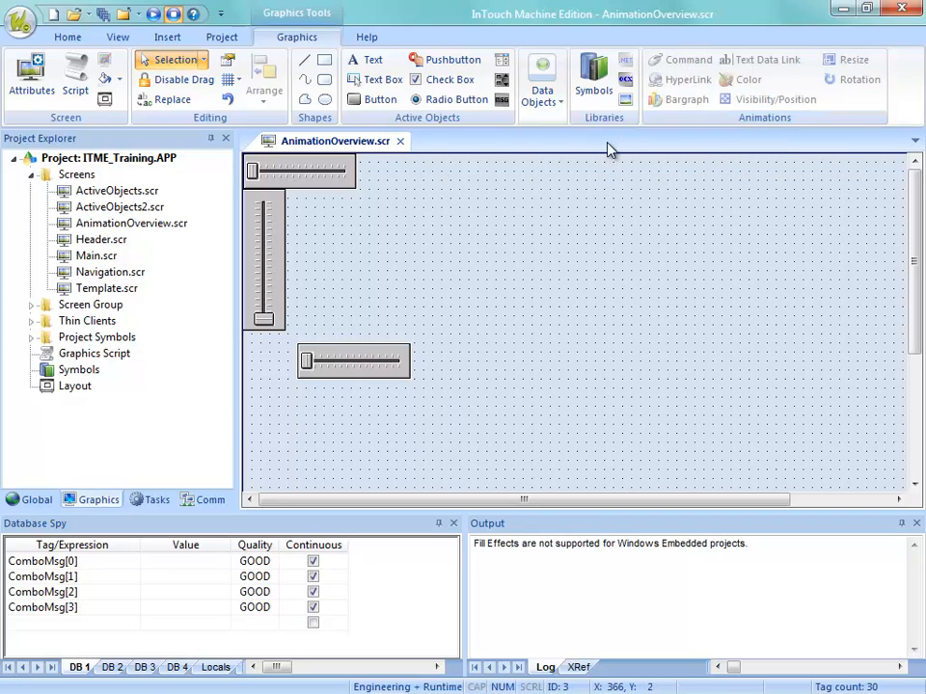
{"action": "left_click", "coordinate": [364, 104]}
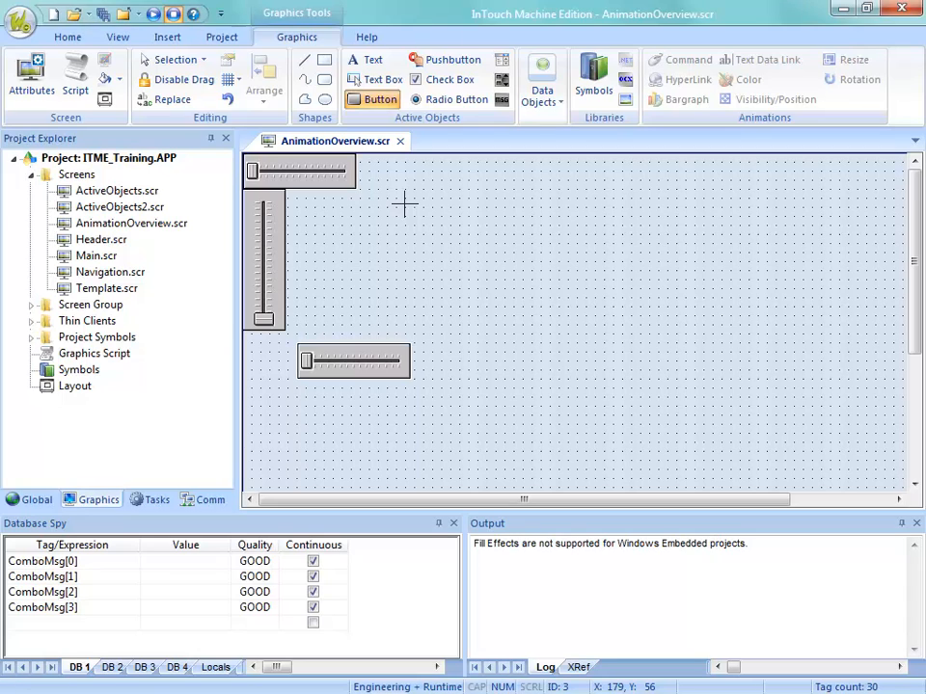
{"action": "left_click_drag", "start_coordinate": [404, 204], "coordinate": [480, 245]}
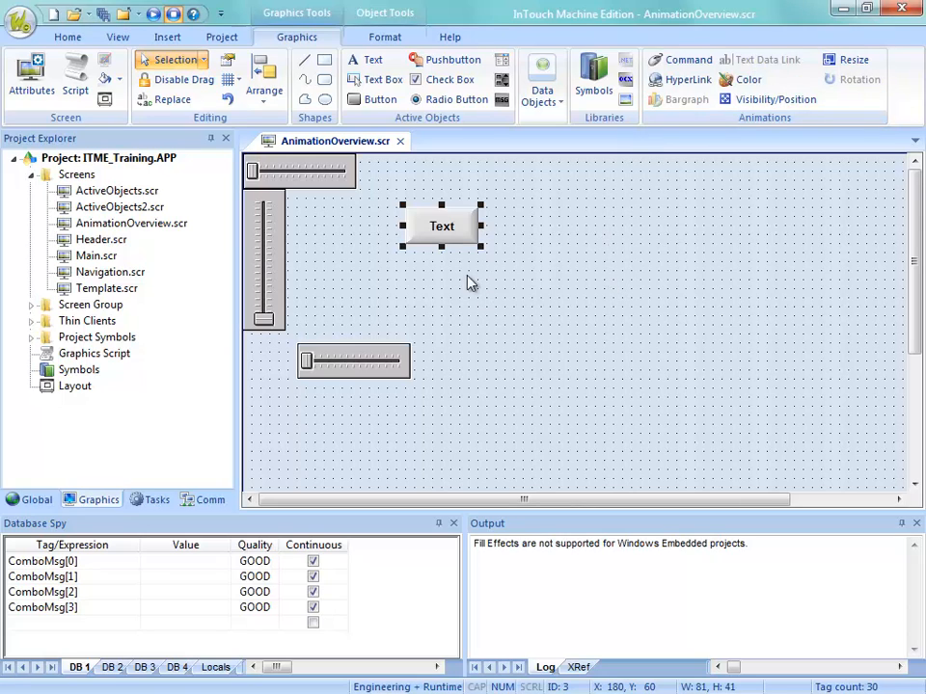
Draw a circle about 51 px across beside the new button and delete it
{"action": "left_click", "coordinate": [325, 100]}
{"action": "left_click_drag", "start_coordinate": [492, 186], "coordinate": [545, 237]}
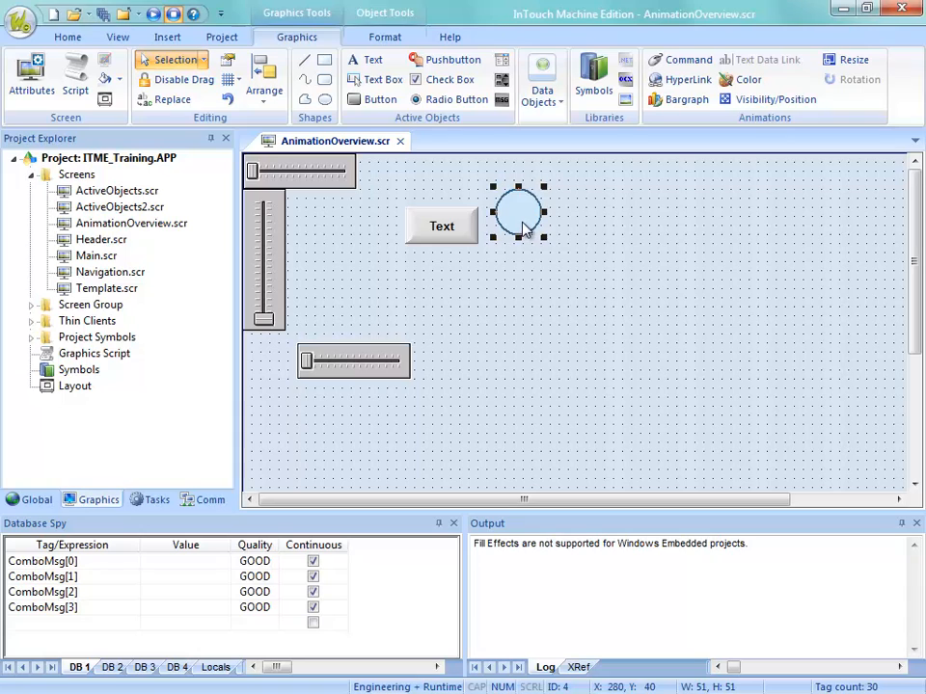
{"action": "key", "text": "Delete"}
Apply the Command, HyperLink, Color and Visibility/Position animations to the new button
{"action": "left_click", "coordinate": [474, 230]}
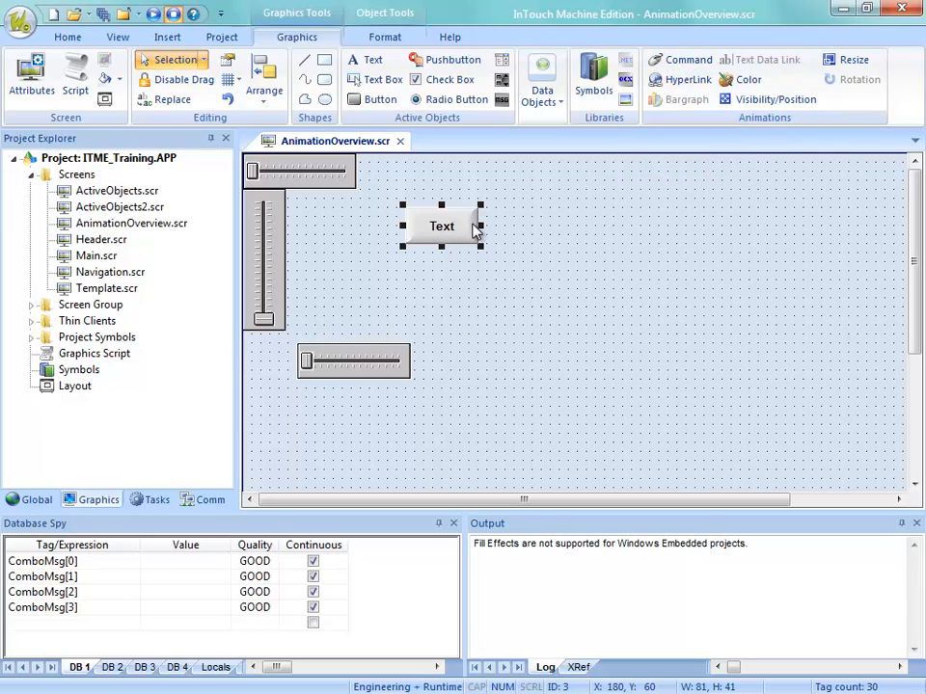
{"action": "left_click", "coordinate": [686, 65]}
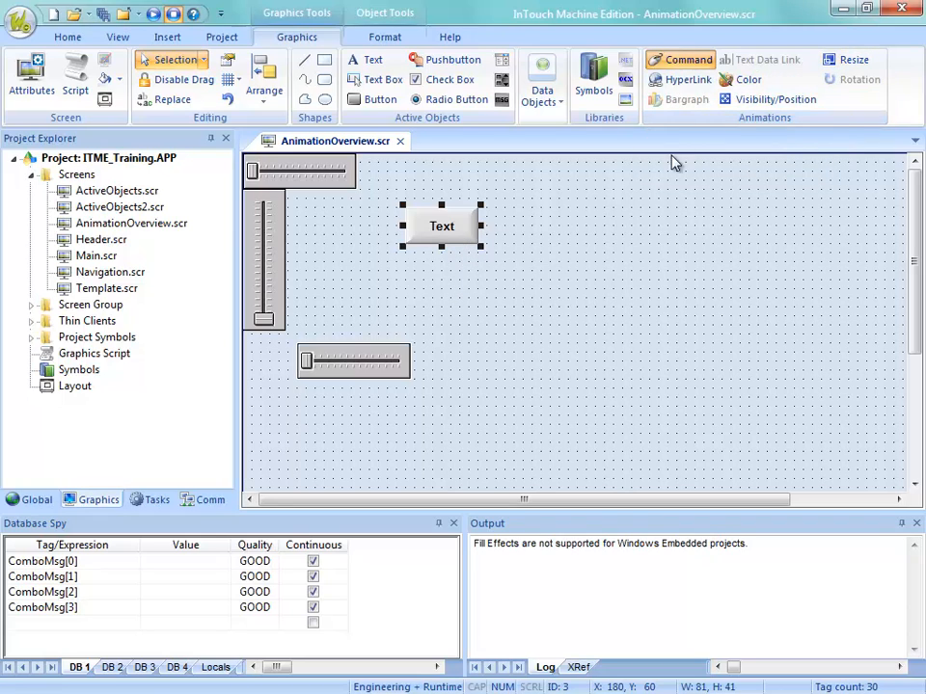
{"action": "left_click", "coordinate": [684, 79]}
{"action": "left_click", "coordinate": [748, 80]}
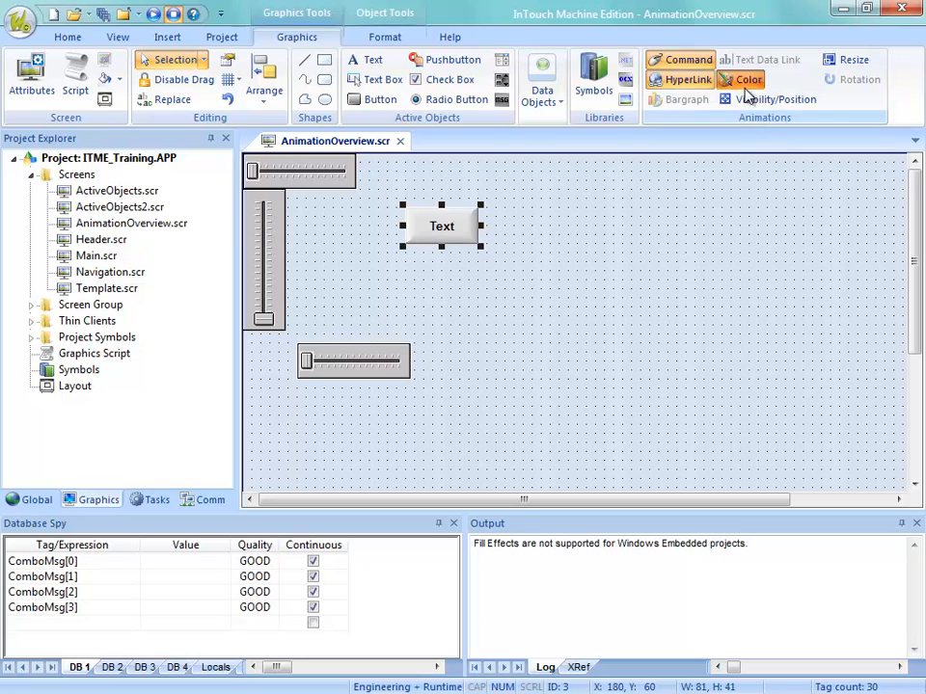
{"action": "left_click", "coordinate": [762, 99]}
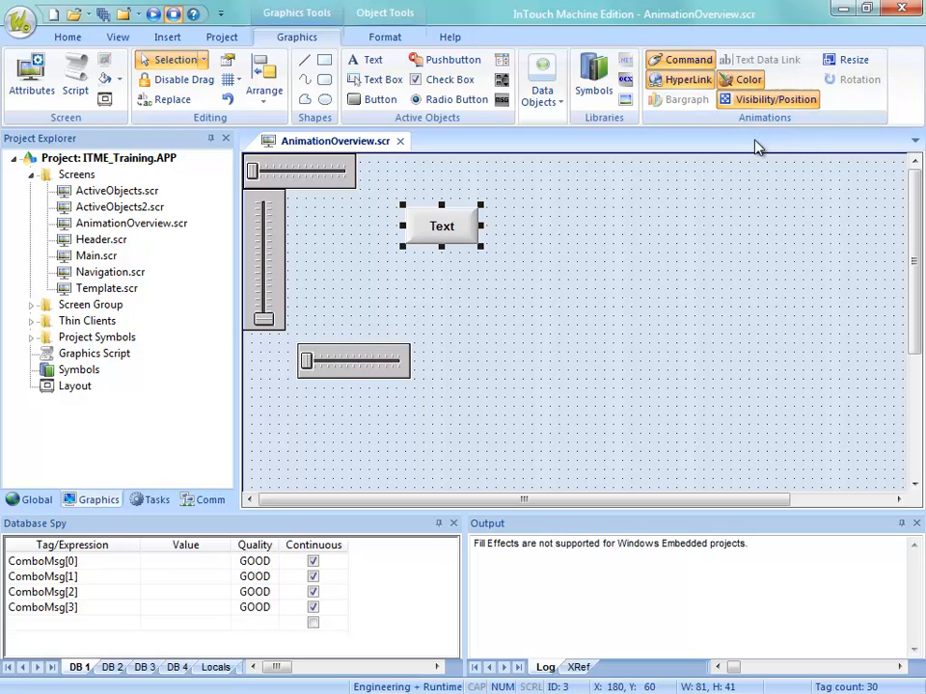
Examine the new button's object properties and the list of animations applied to it
{"action": "double_click", "coordinate": [448, 231]}
{"action": "left_click", "coordinate": [733, 272]}
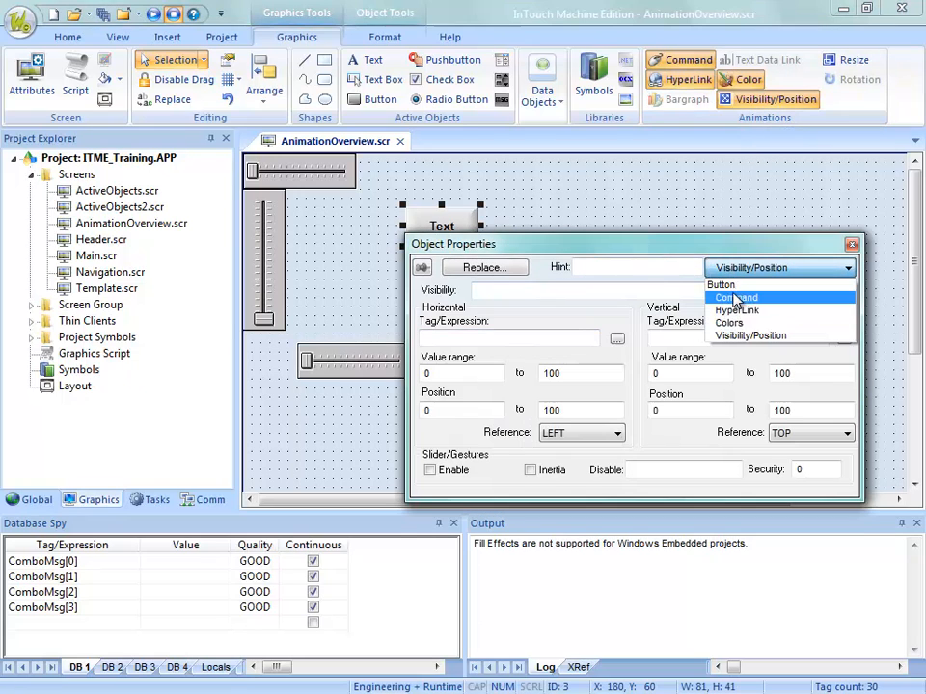
{"action": "left_click", "coordinate": [728, 285]}
{"action": "left_click", "coordinate": [734, 270]}
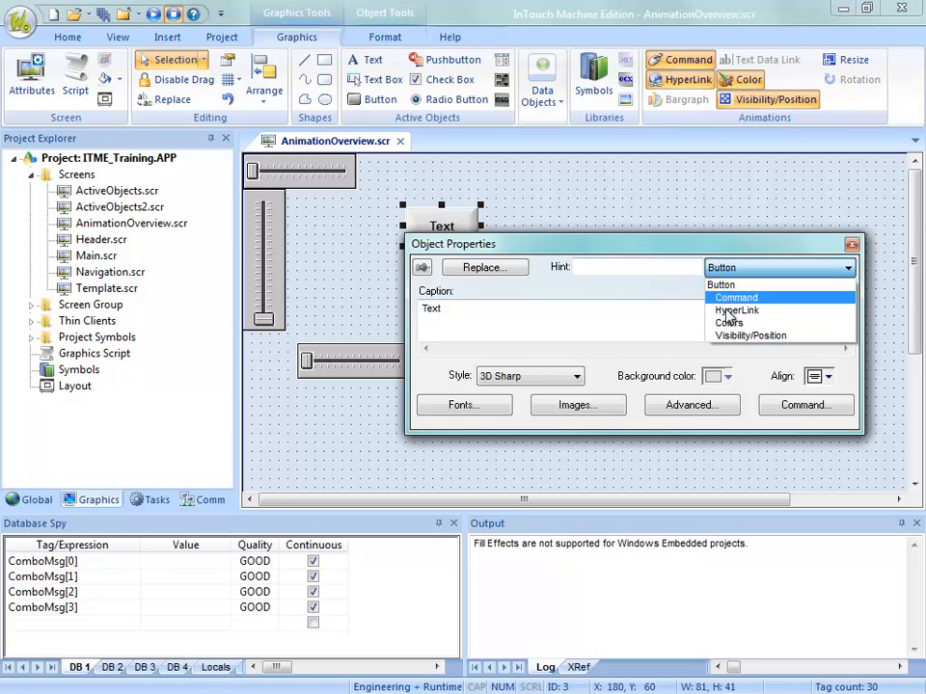
{"action": "left_click", "coordinate": [687, 214]}
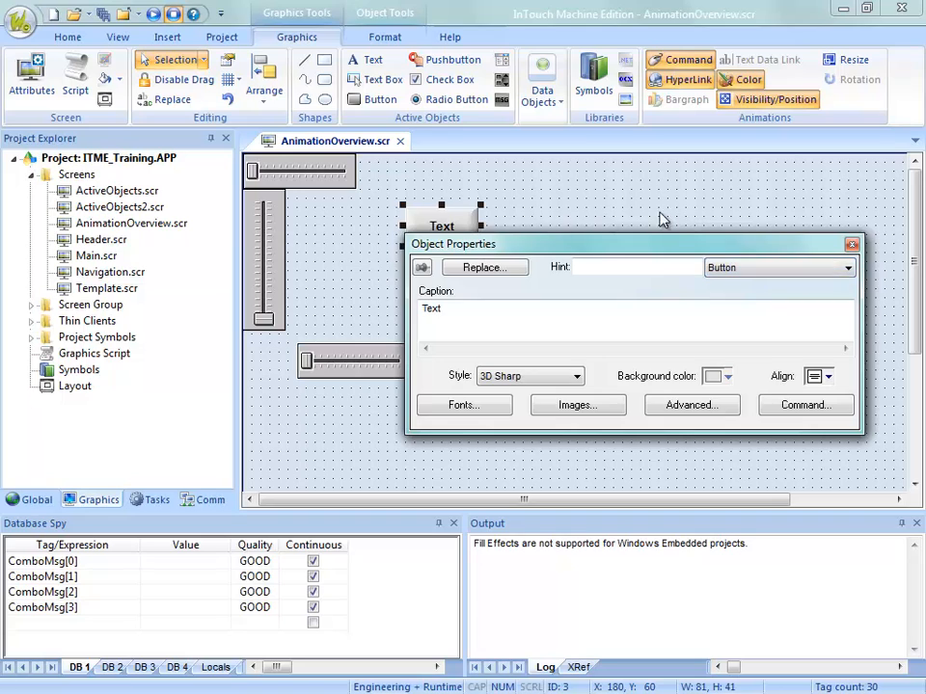
{"action": "left_click", "coordinate": [662, 212]}
Move the Text button to X 230, Y 30 and draw a rectangle about 141 × 131 px at X 70, Y 60
{"action": "left_click", "coordinate": [470, 236]}
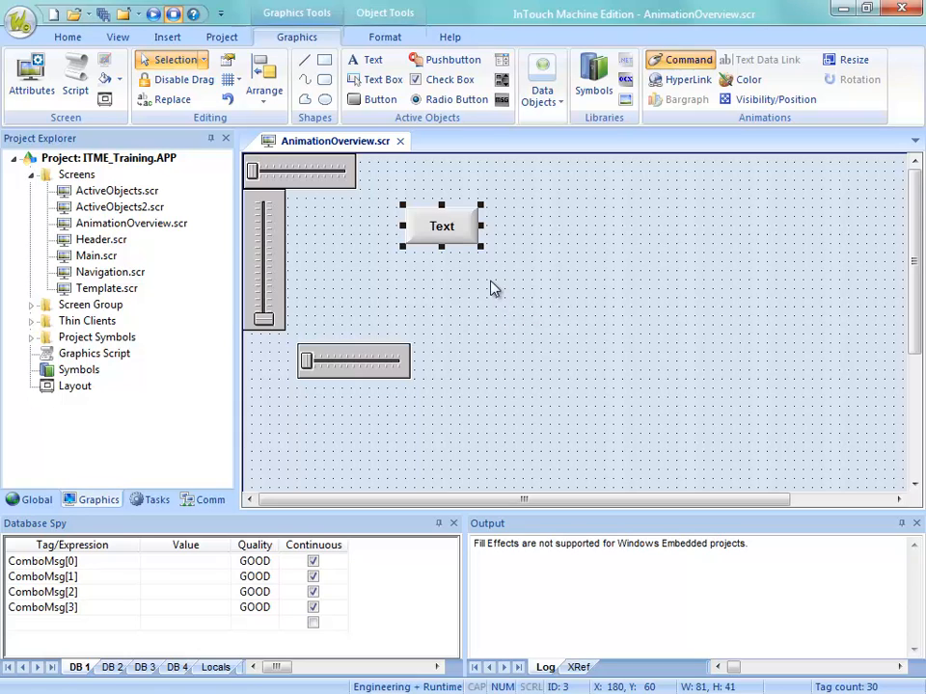
{"action": "left_click_drag", "start_coordinate": [454, 243], "coordinate": [500, 215]}
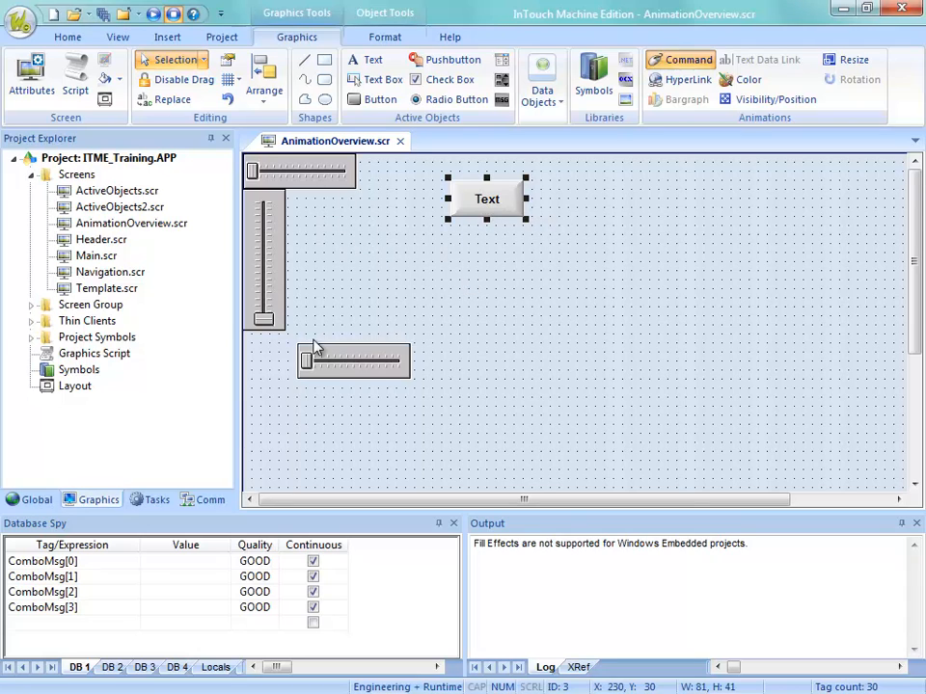
{"action": "left_click", "coordinate": [325, 66]}
{"action": "mouse_move", "coordinate": [324, 198]}
{"action": "left_mouse_down"}
{"action": "mouse_move", "coordinate": [358, 244]}
{"action": "mouse_move", "coordinate": [452, 319]}
{"action": "mouse_move", "coordinate": [444, 326]}
{"action": "left_mouse_up"}
{"action": "left_click_drag", "start_coordinate": [403, 280], "coordinate": [388, 292]}
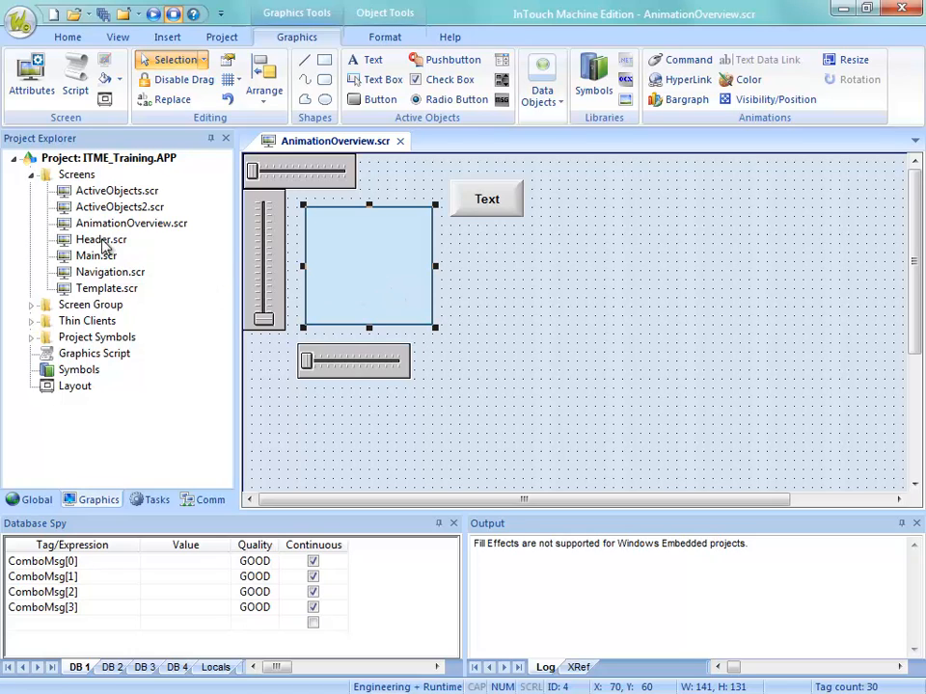
Give the rectangle a three-line caption reading "Xval: {Xval}", "Yval: {Yval}" and "Rot: {Rot}"
{"action": "double_click", "coordinate": [345, 273]}
{"action": "left_click", "coordinate": [505, 412]}
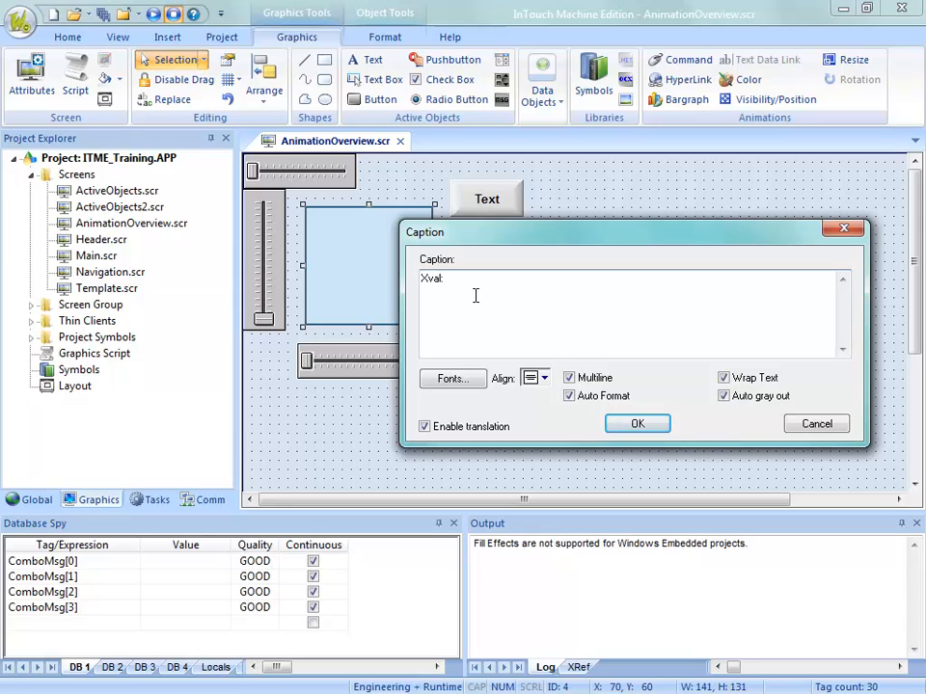
{"action": "type", "text": "Xval: {X"}
{"action": "type", "text": "val} Yval"}
{"action": "type", "text": ": {Yval} Rot:"}
{"action": "type", "text": " {"}
{"action": "type", "text": "Rot}"}
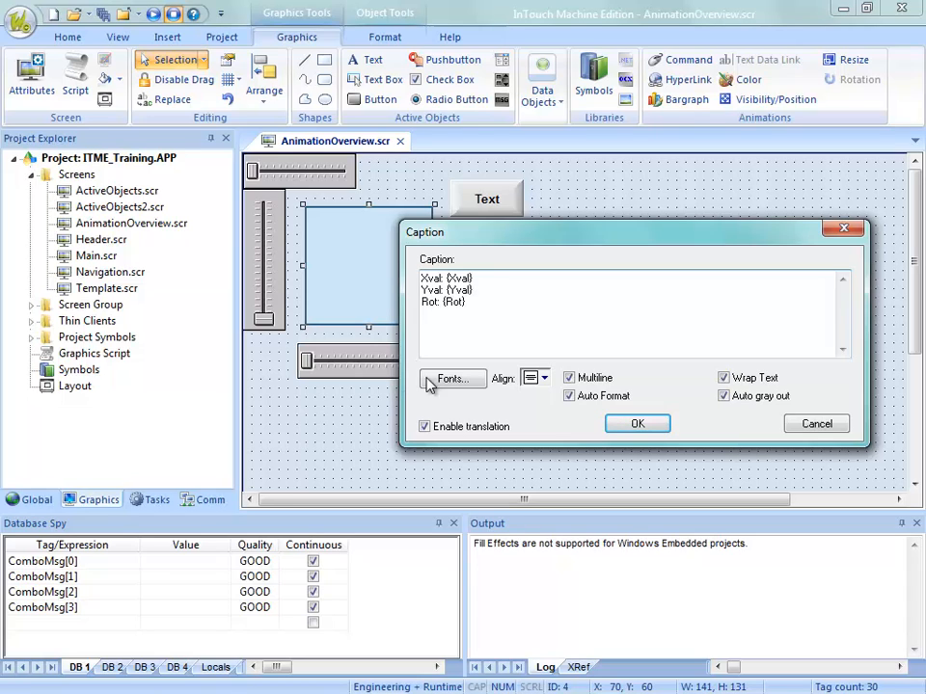
Set the rectangle caption's font size to 20 and widen the rectangle toward the vertical slider
{"action": "left_click", "coordinate": [439, 378]}
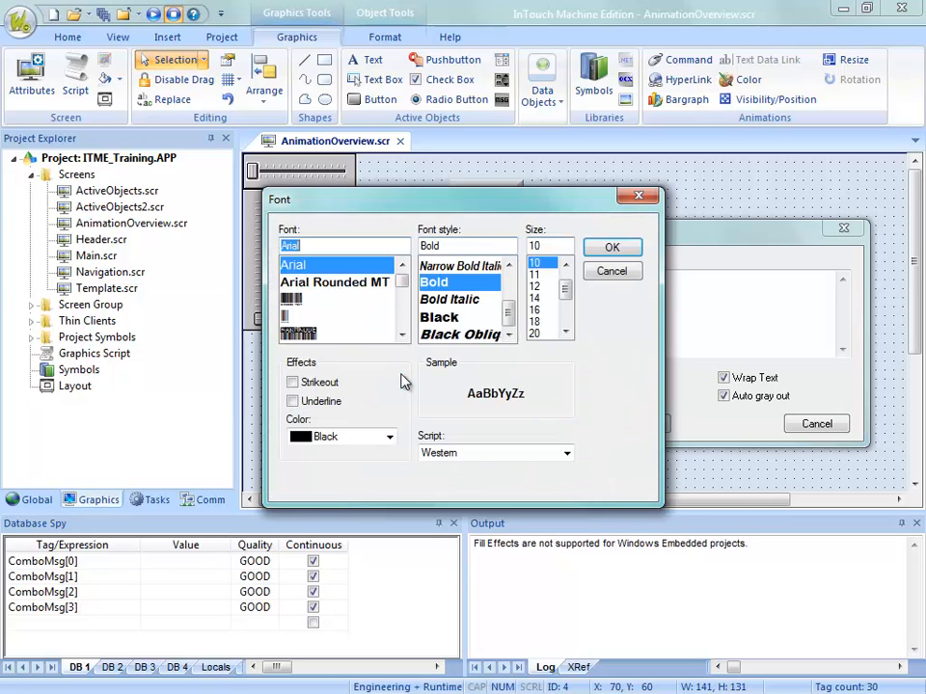
{"action": "left_click", "coordinate": [537, 334]}
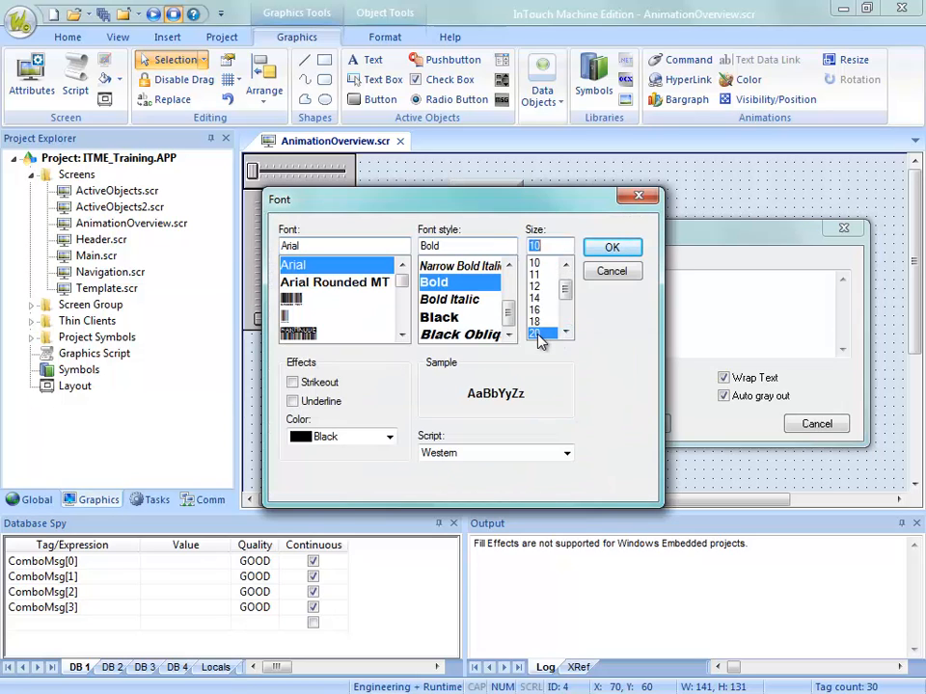
{"action": "left_click", "coordinate": [610, 246]}
{"action": "left_click", "coordinate": [648, 430]}
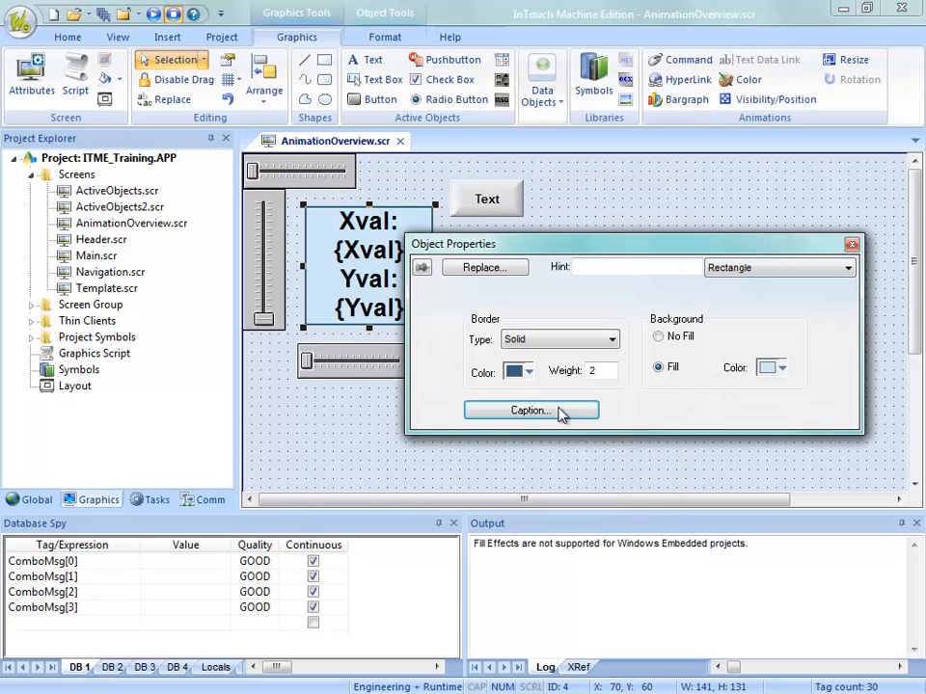
{"action": "left_click_drag", "start_coordinate": [303, 269], "coordinate": [287, 269]}
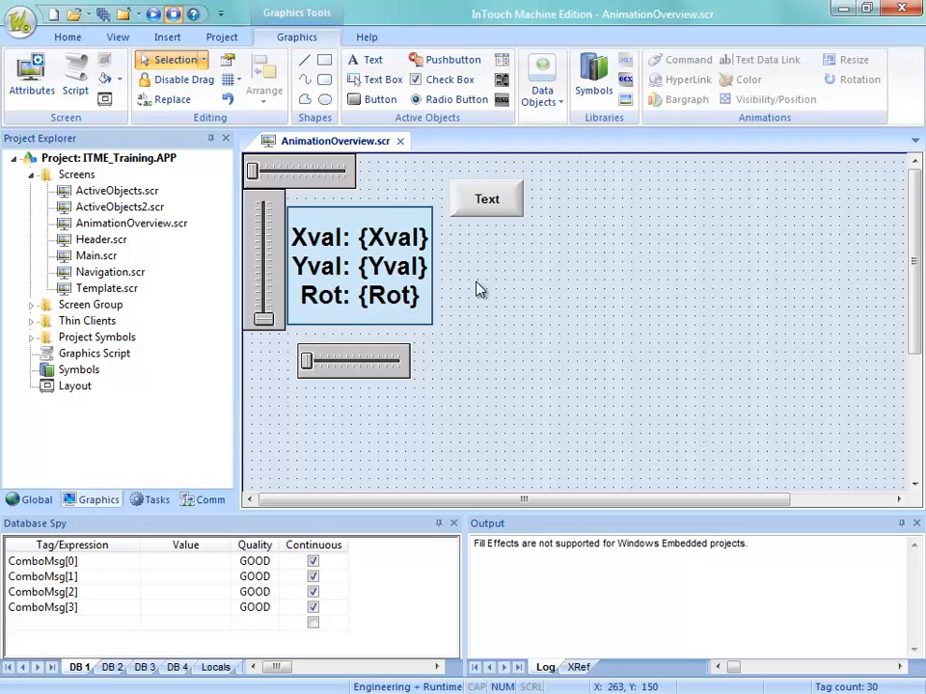
Set the Text button's On Down command type to Built-in Language after trying VBScript
{"action": "left_click", "coordinate": [497, 214]}
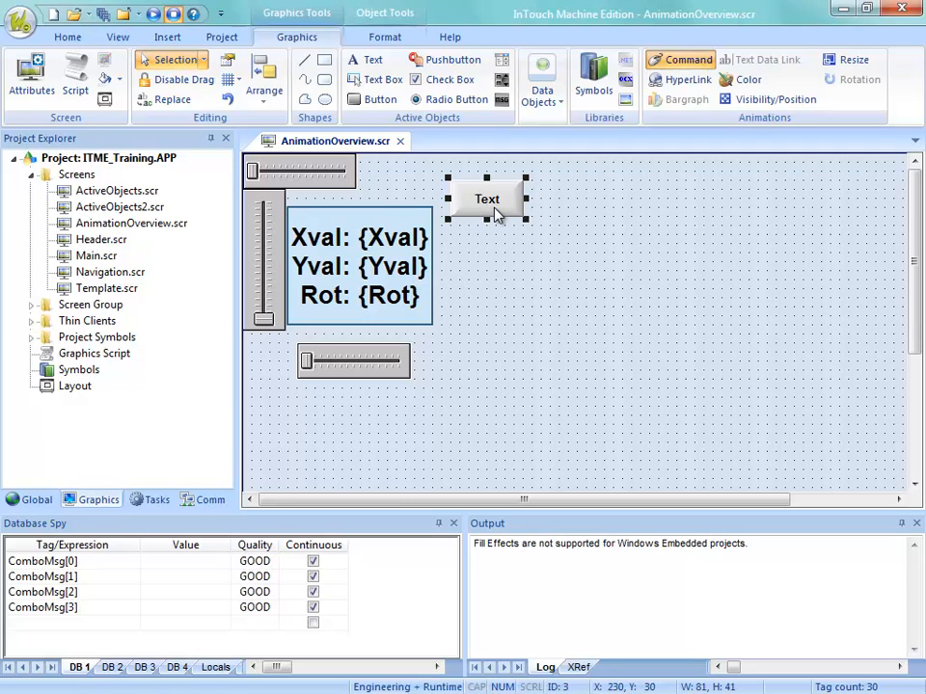
{"action": "double_click", "coordinate": [494, 209]}
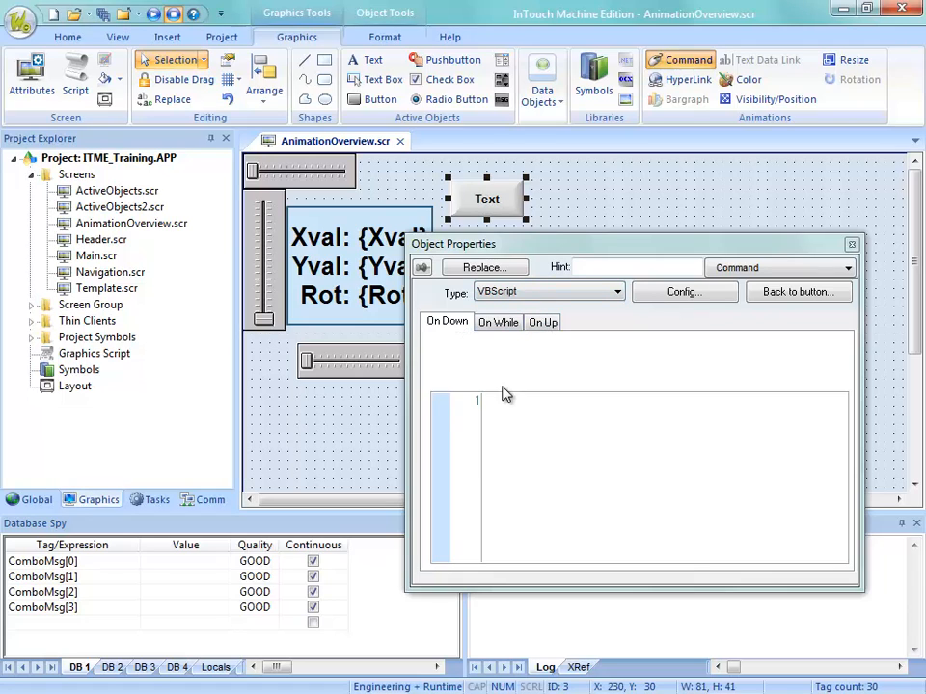
{"action": "left_click", "coordinate": [508, 292]}
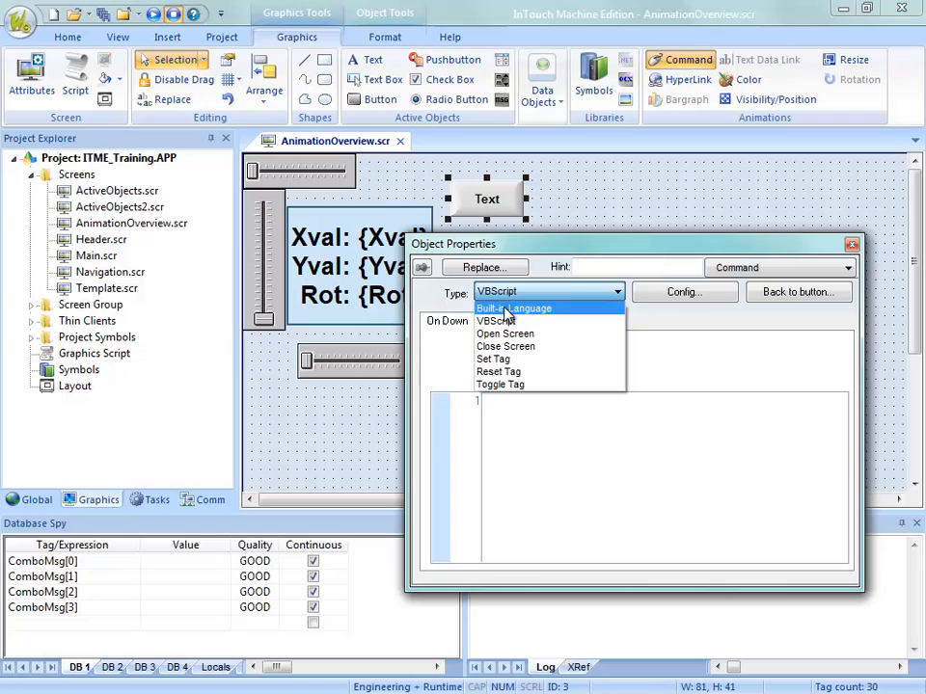
{"action": "left_click", "coordinate": [510, 305]}
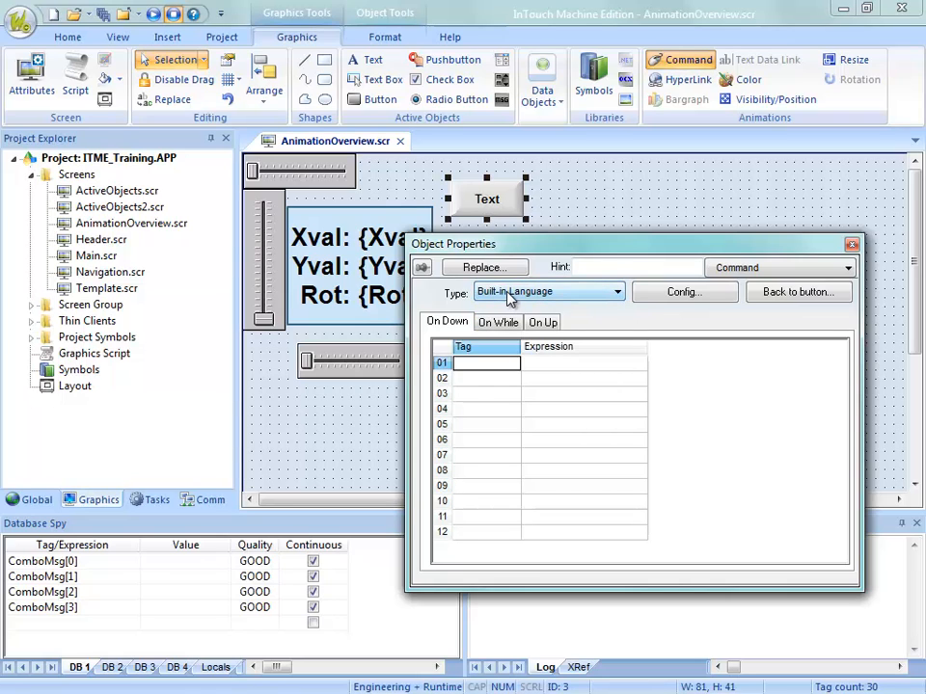
{"action": "left_click", "coordinate": [508, 293]}
{"action": "left_click", "coordinate": [510, 320]}
{"action": "left_click", "coordinate": [512, 291]}
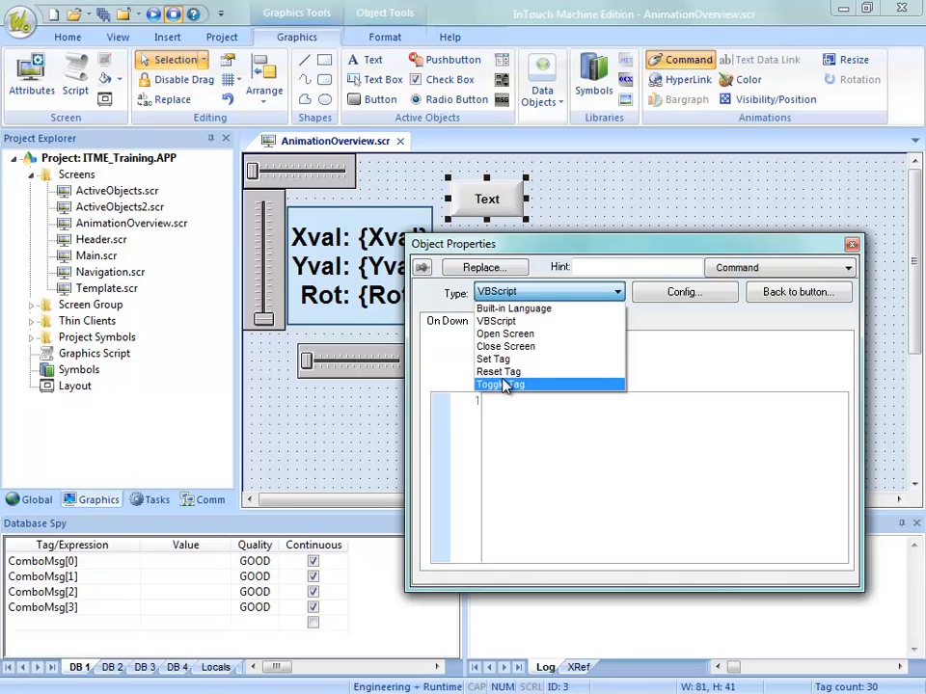
{"action": "left_click", "coordinate": [509, 311]}
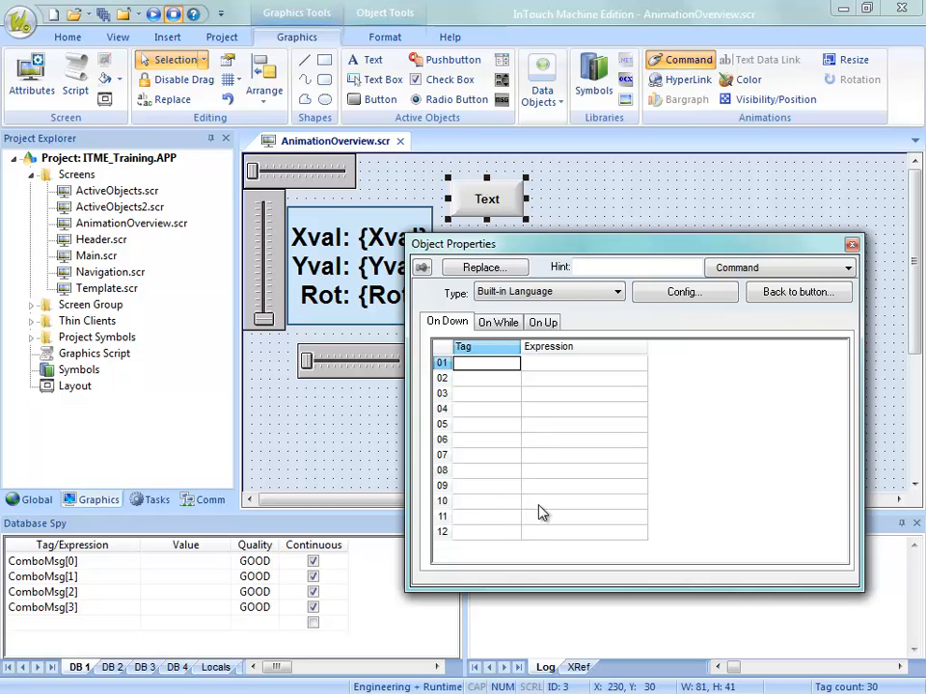
Define the button's On Down command so tag Xval is assigned the expression Xval+1
{"action": "left_click", "coordinate": [547, 350]}
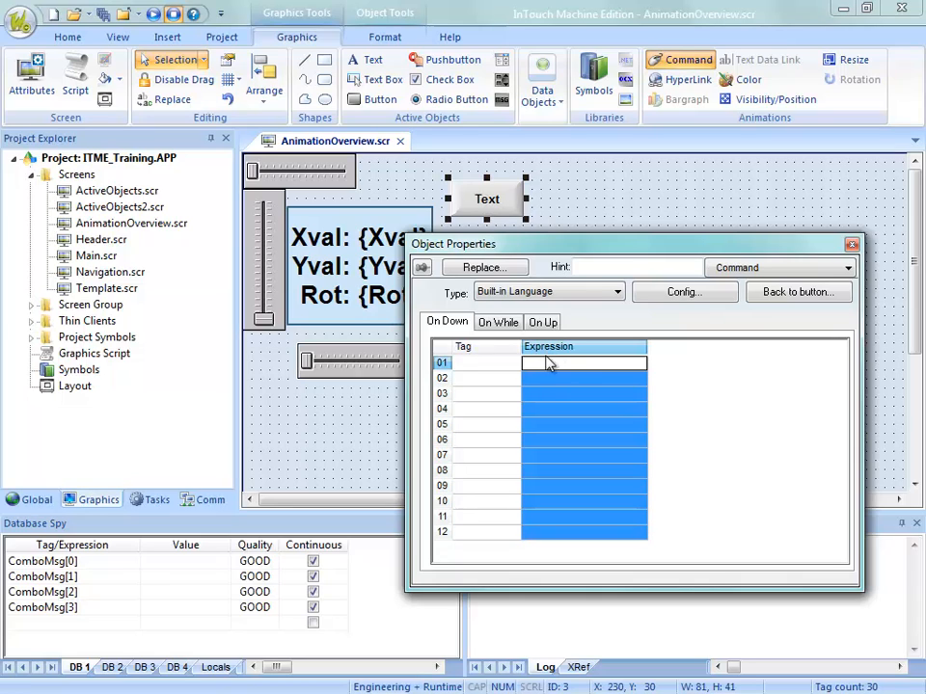
{"action": "left_click", "coordinate": [539, 364]}
{"action": "left_click", "coordinate": [543, 393]}
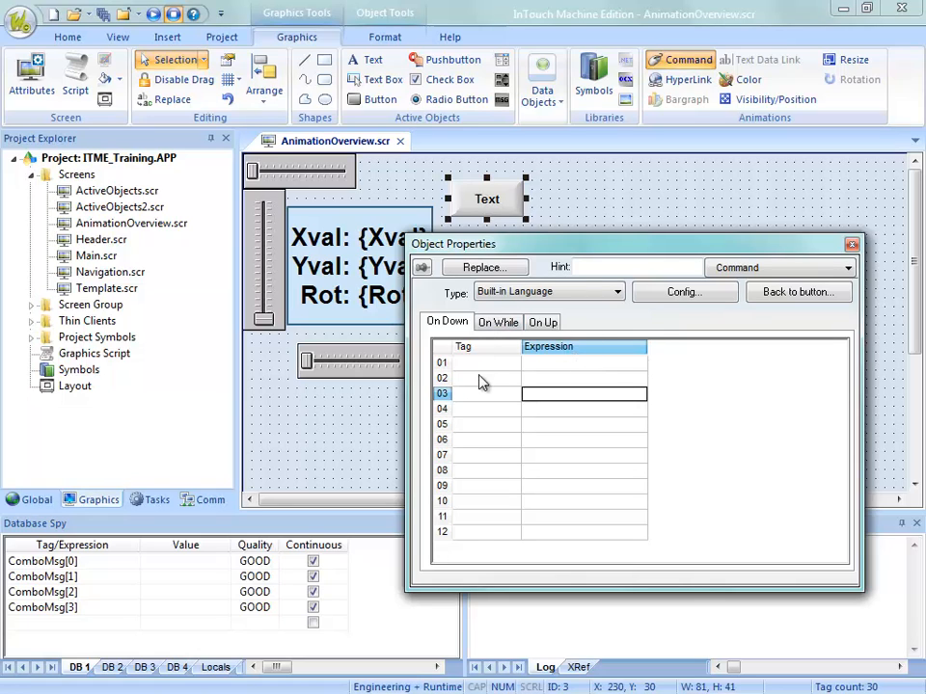
{"action": "left_click", "coordinate": [531, 365]}
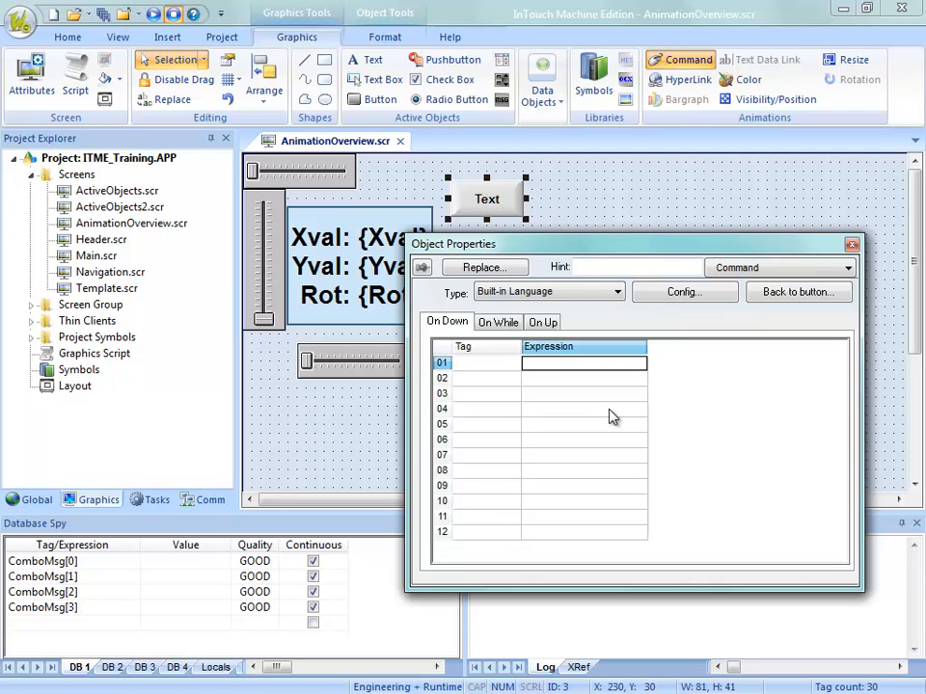
{"action": "type", "text": "Xval"}
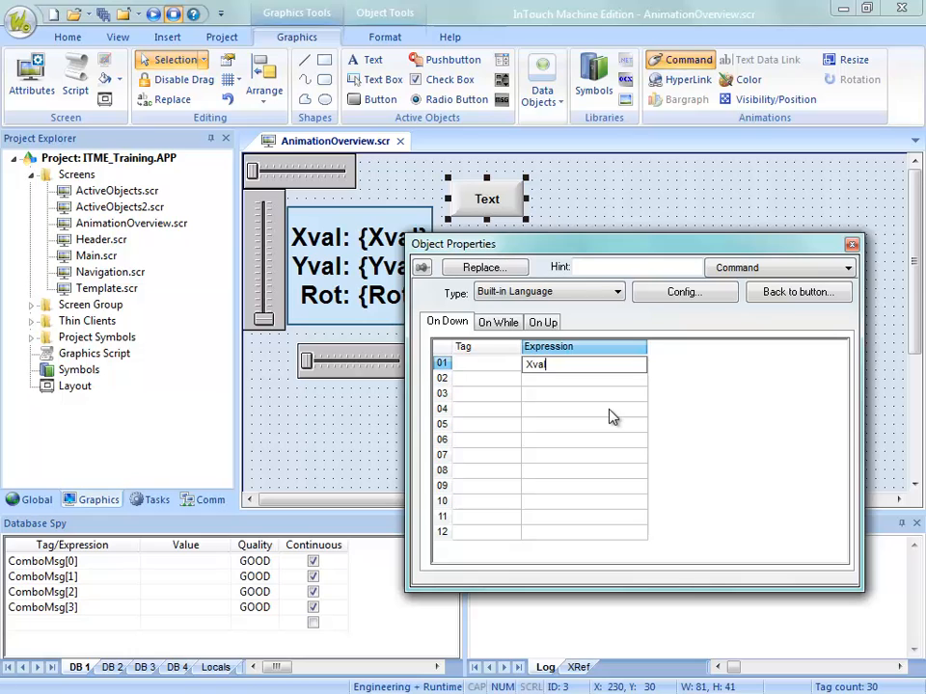
{"action": "type", "text": "+1"}
{"action": "left_click", "coordinate": [493, 363]}
{"action": "type", "text": "X"}
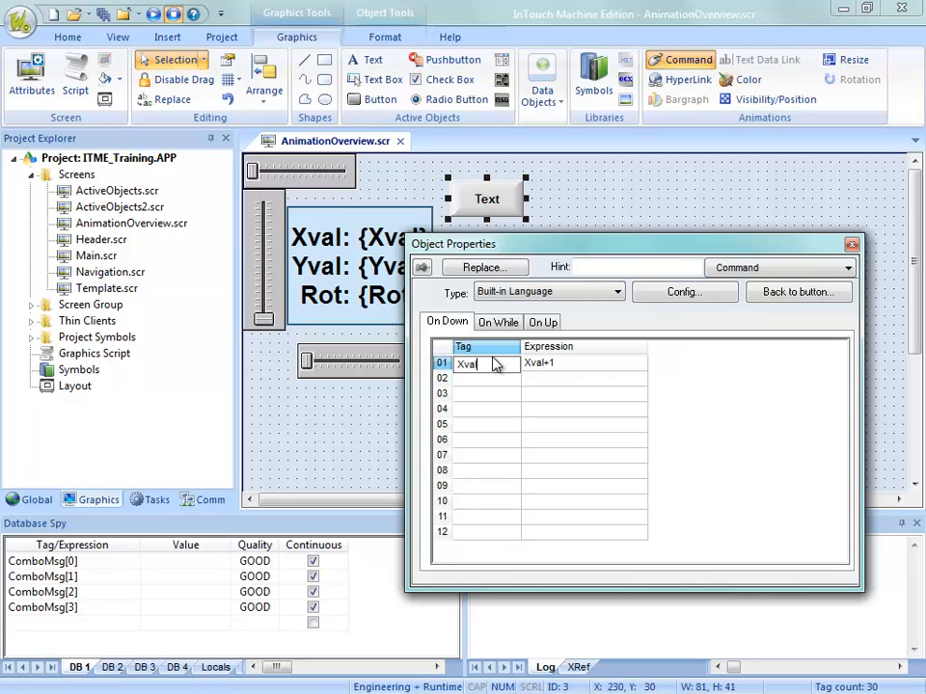
{"action": "type", "text": "val"}
Replace the button's caption with "Inc." on one line and "Xval" on the next
{"action": "left_click", "coordinate": [761, 299]}
{"action": "left_click_drag", "start_coordinate": [450, 303], "coordinate": [358, 306]}
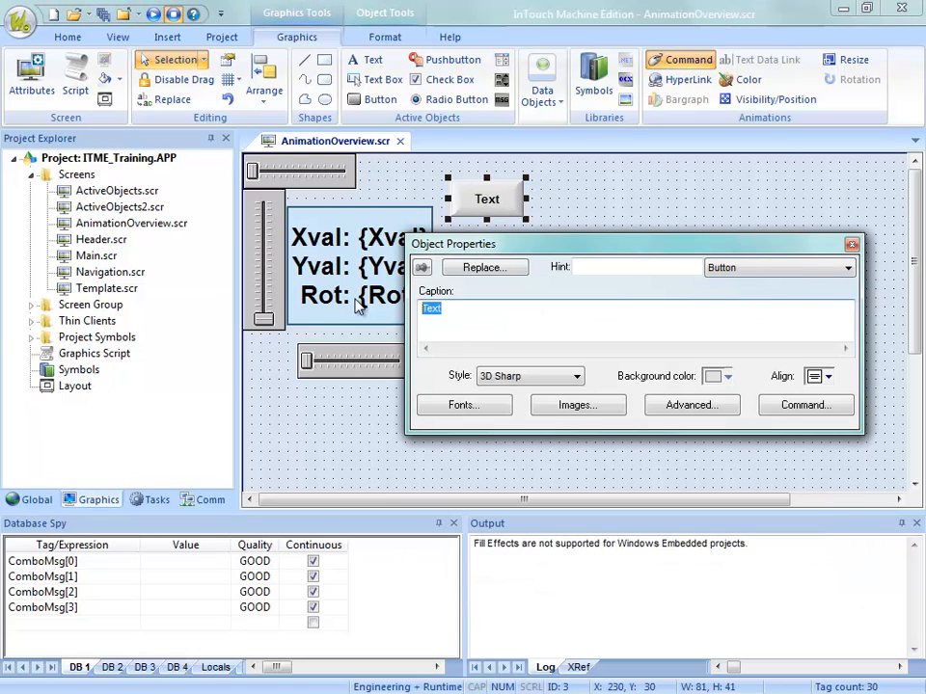
{"action": "type", "text": "Inc"}
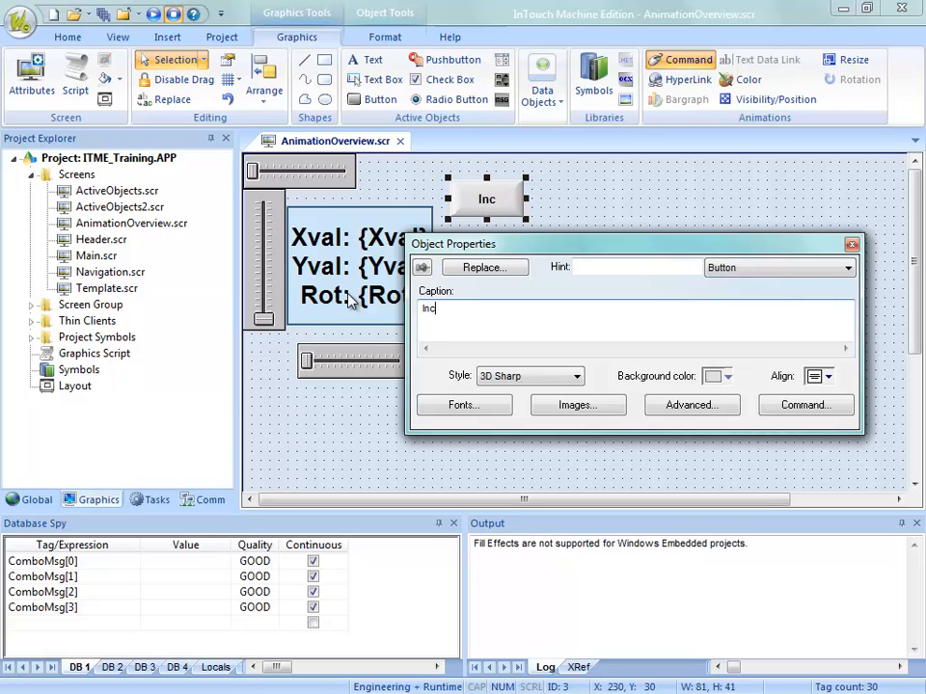
{"action": "type", "text": "."}
{"action": "key", "text": "Return"}
{"action": "type", "text": "Xval"}
{"action": "left_click", "coordinate": [642, 217]}
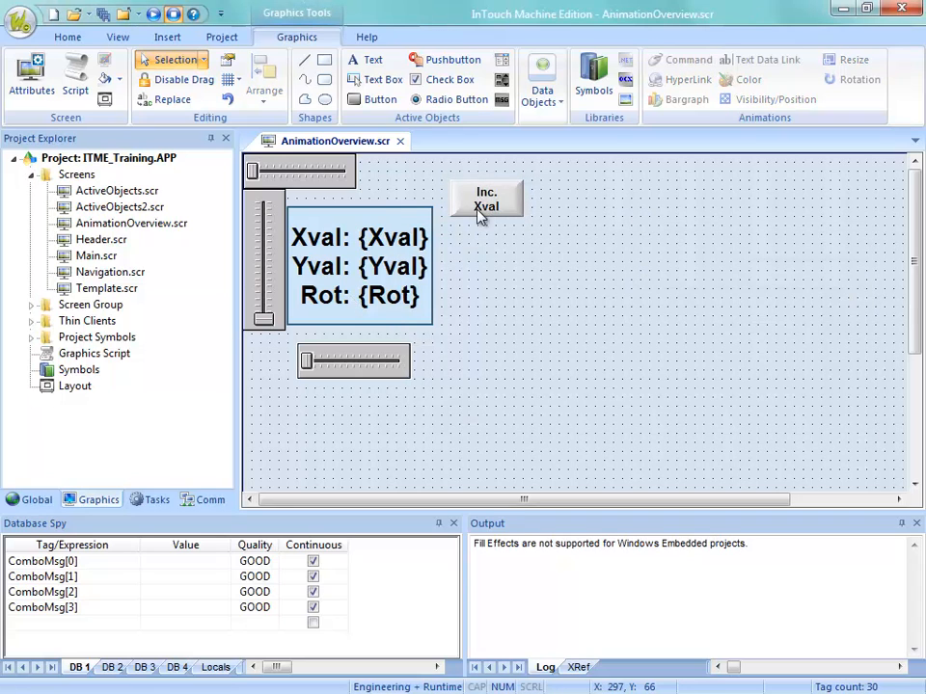
Save and close the AnimationOverview screen, and connect Remote Management to the target host 192.168.1.142
{"action": "left_click", "coordinate": [400, 141]}
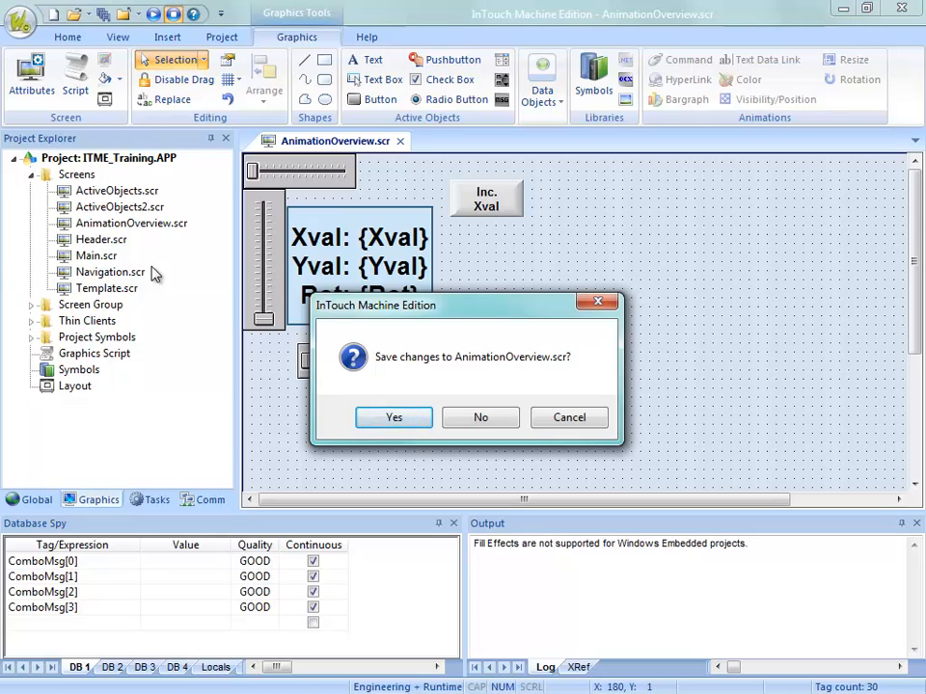
{"action": "left_click", "coordinate": [397, 418]}
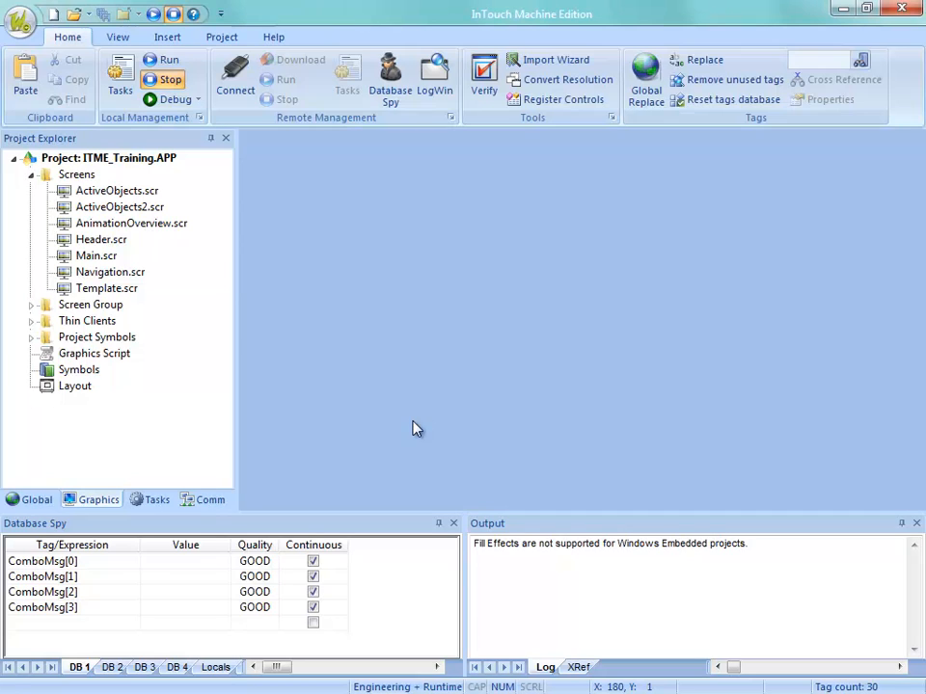
{"action": "left_click", "coordinate": [236, 84]}
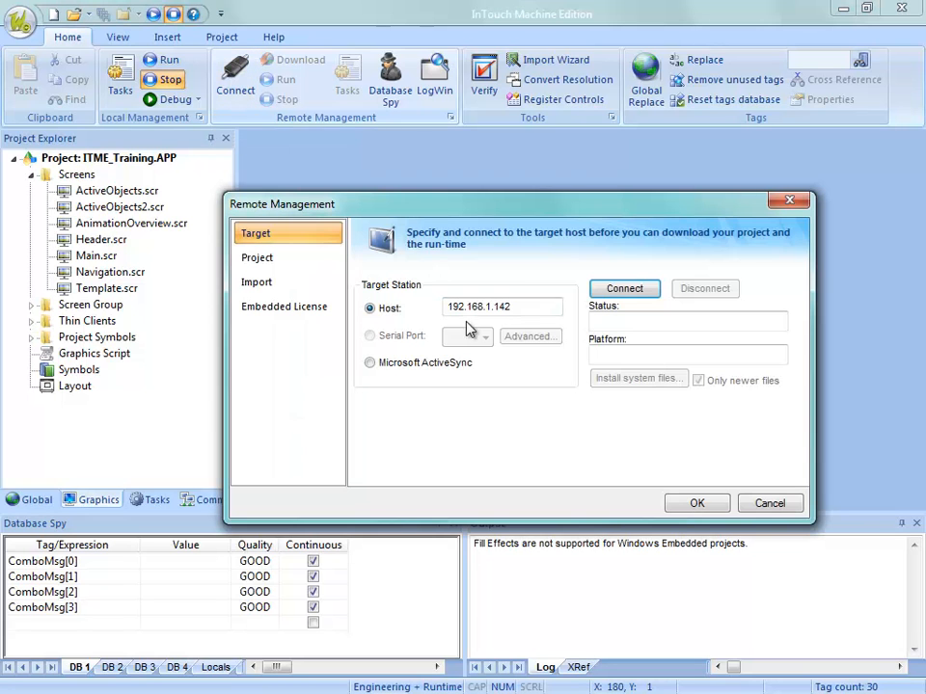
{"action": "left_click_drag", "start_coordinate": [414, 0], "coordinate": [318, 0]}
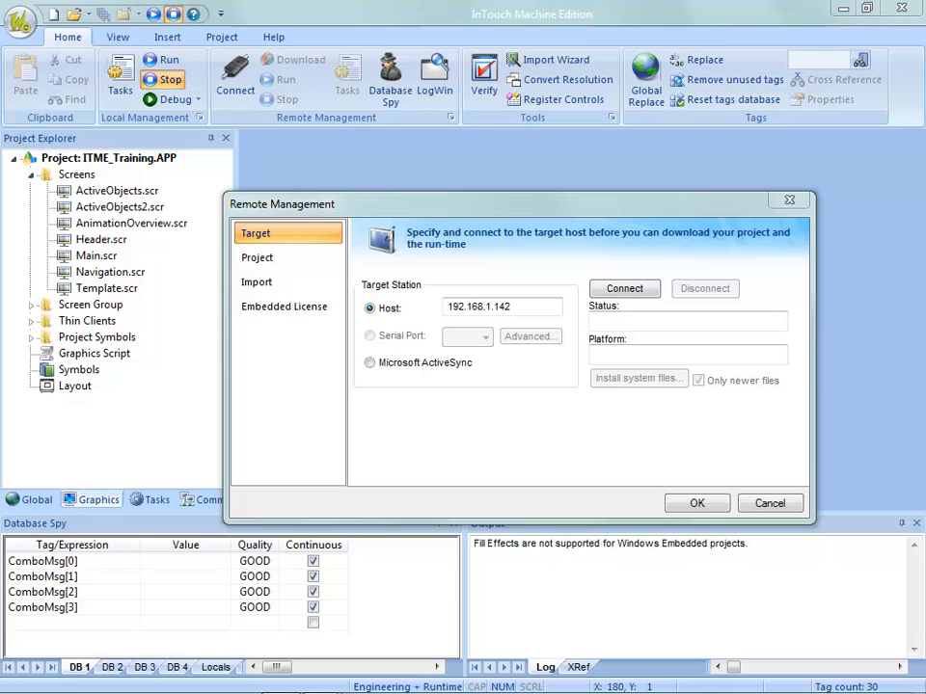
{"action": "left_click_drag", "start_coordinate": [424, 0], "coordinate": [339, 0]}
{"action": "left_click", "coordinate": [624, 289]}
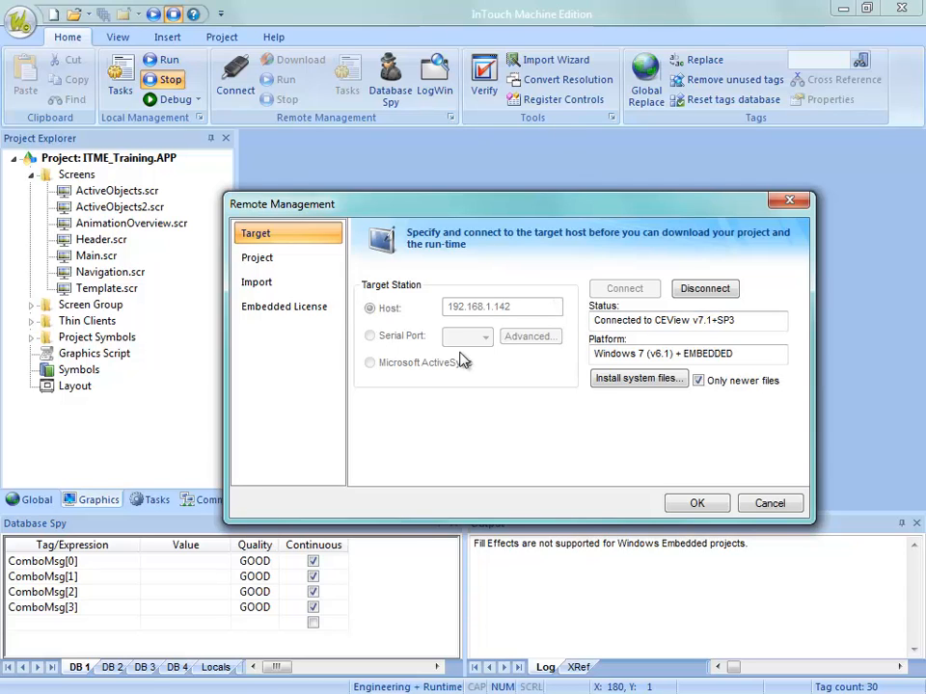
Download only the newer project files to the target and run the project there
{"action": "left_click", "coordinate": [271, 268]}
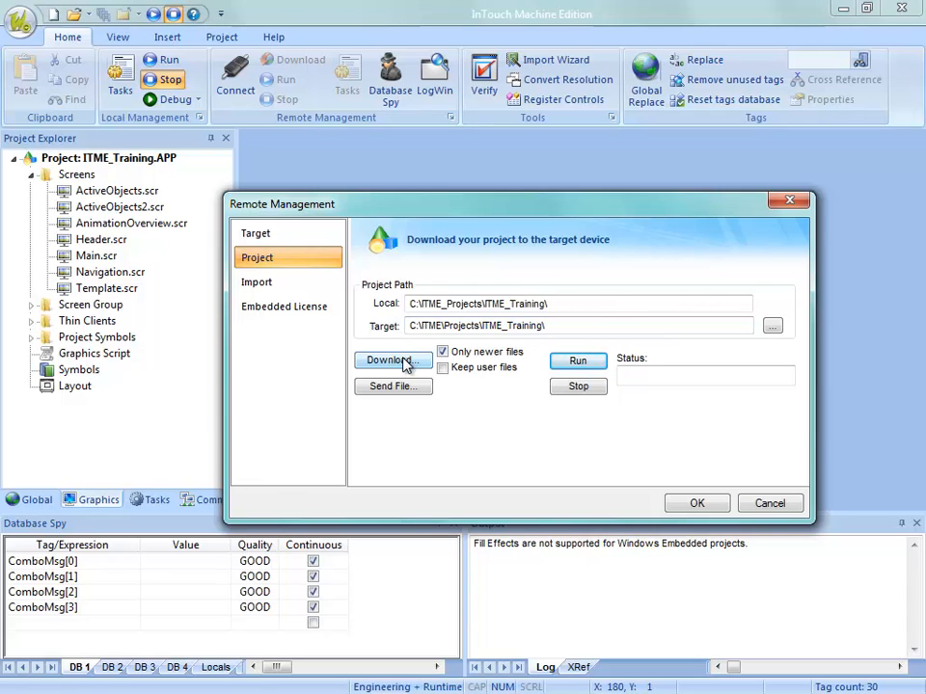
{"action": "left_click", "coordinate": [390, 360]}
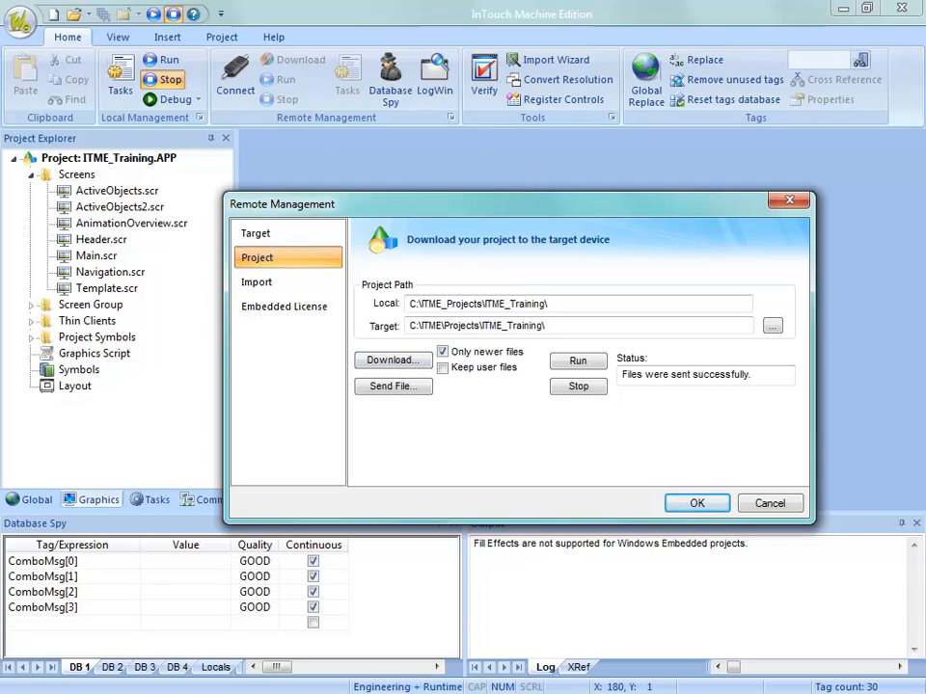
{"action": "left_click", "coordinate": [578, 360]}
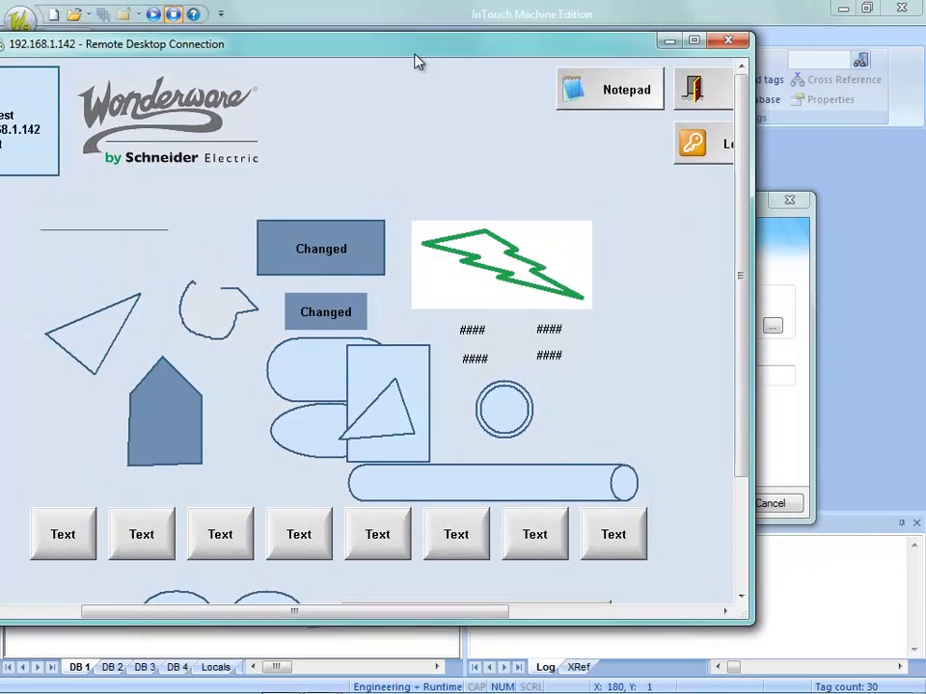
Switch to the Remote Desktop Connection, open the running project's Animation Overview screen and check its three sliders
{"action": "left_click_drag", "start_coordinate": [414, 61], "coordinate": [508, 77]}
{"action": "left_click_drag", "start_coordinate": [458, 636], "coordinate": [382, 634]}
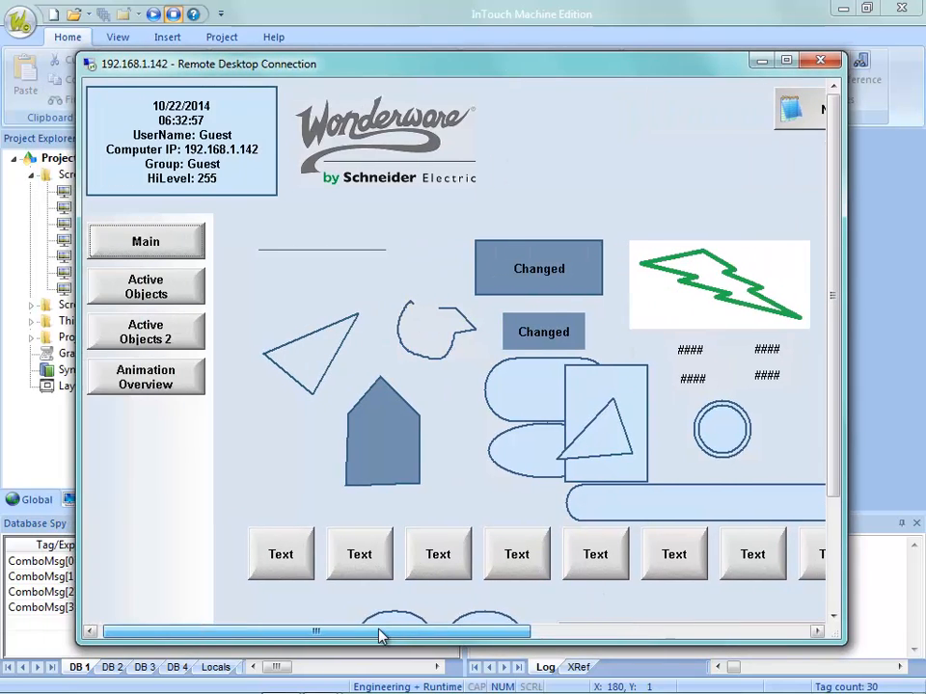
{"action": "left_click", "coordinate": [164, 380]}
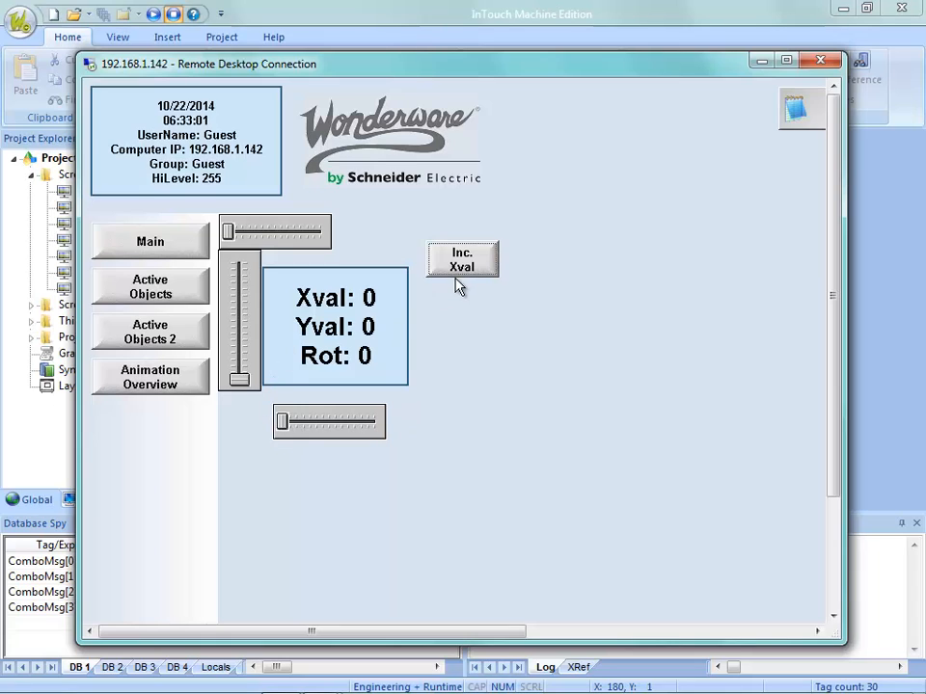
{"action": "mouse_move", "coordinate": [230, 232]}
{"action": "left_mouse_down"}
{"action": "mouse_move", "coordinate": [259, 232]}
{"action": "mouse_move", "coordinate": [228, 231]}
{"action": "left_mouse_up"}
{"action": "mouse_move", "coordinate": [238, 386]}
{"action": "left_mouse_down"}
{"action": "mouse_move", "coordinate": [238, 348]}
{"action": "mouse_move", "coordinate": [239, 386]}
{"action": "left_mouse_up"}
{"action": "left_click_drag", "start_coordinate": [285, 422], "coordinate": [252, 389]}
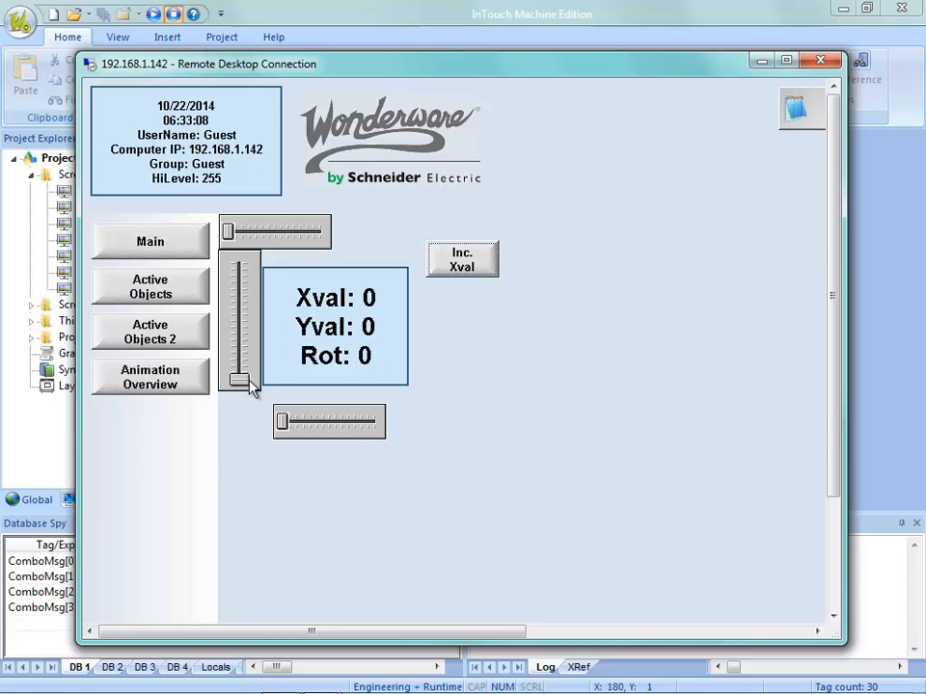
Test the running Inc. Xval button five times against the Xval readout, and move the Remote Desktop window away
{"action": "left_click", "coordinate": [480, 266]}
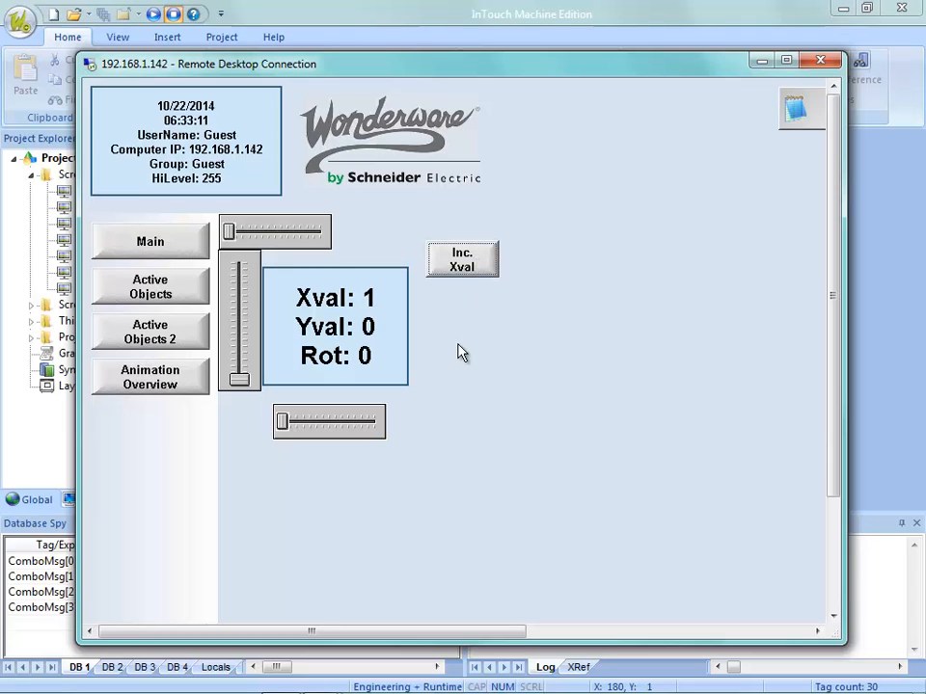
{"action": "left_click", "coordinate": [472, 264]}
{"action": "left_click", "coordinate": [462, 257]}
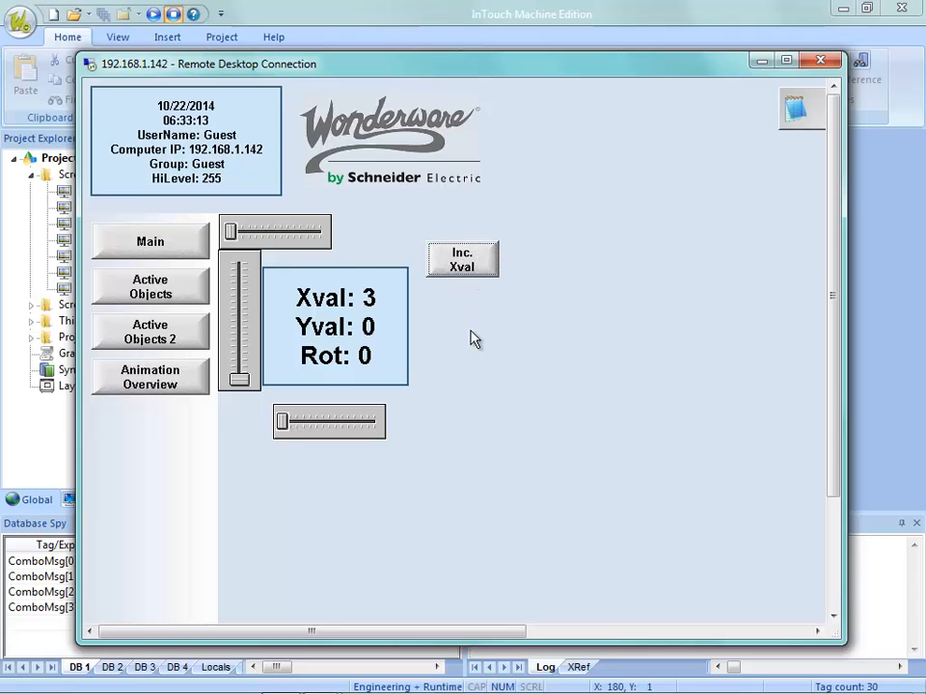
{"action": "left_click", "coordinate": [465, 255]}
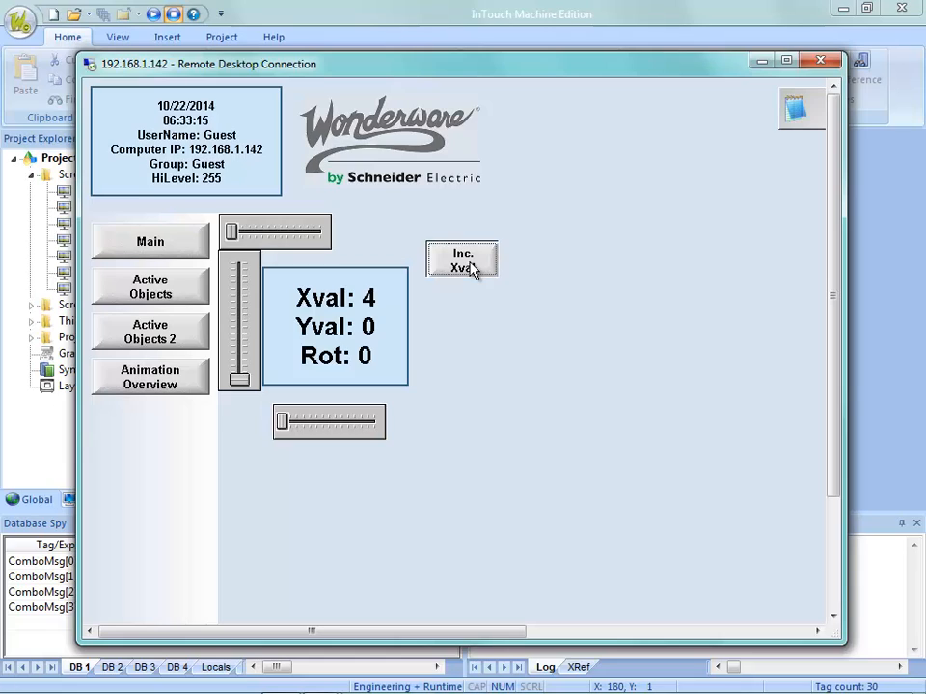
{"action": "left_click", "coordinate": [473, 269]}
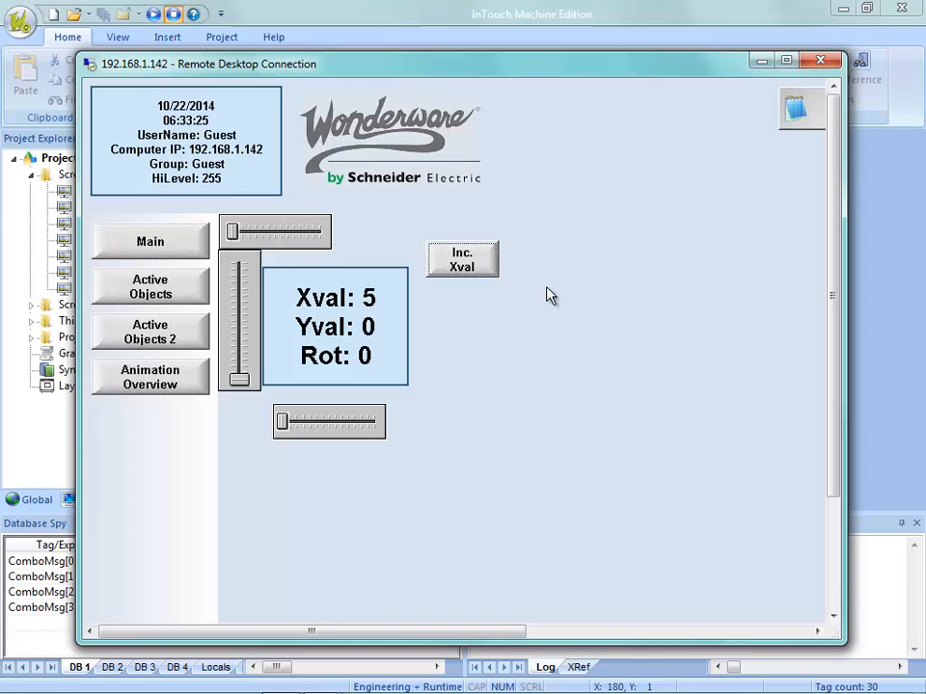
{"action": "left_click_drag", "start_coordinate": [577, 61], "coordinate": [651, 0]}
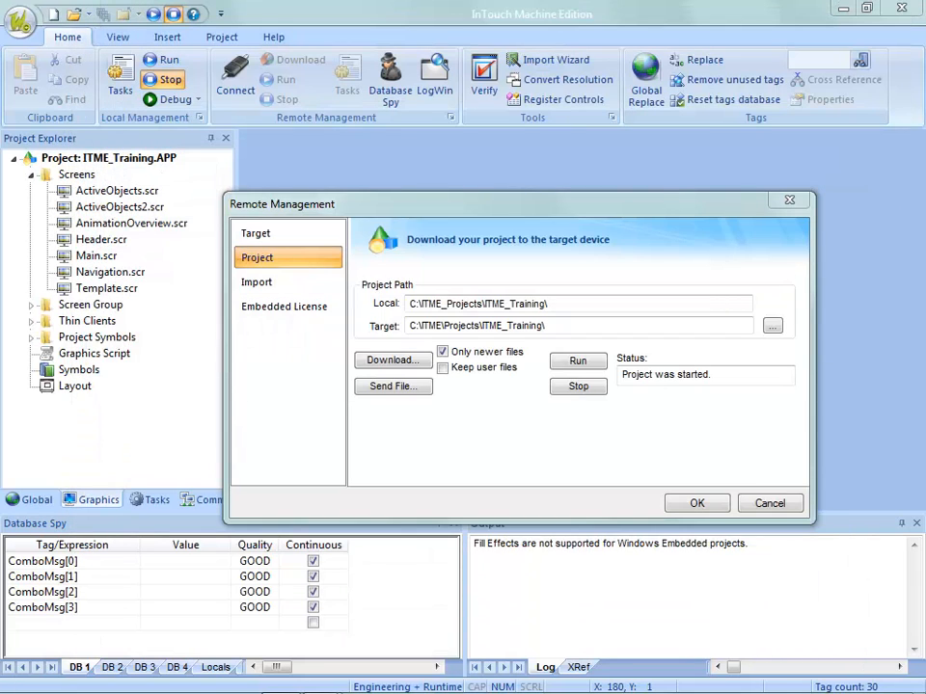
Close Remote Management, reopen the AnimationOverview screen and set the Inc. Xval button's On While command type to Built-in Language
{"action": "left_click", "coordinate": [697, 504]}
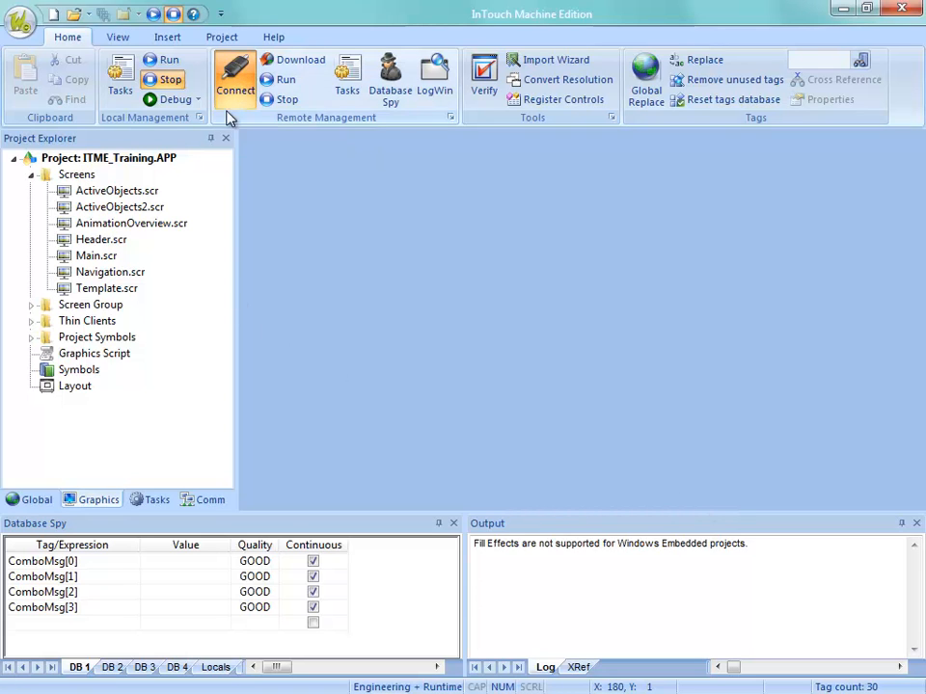
{"action": "double_click", "coordinate": [140, 224]}
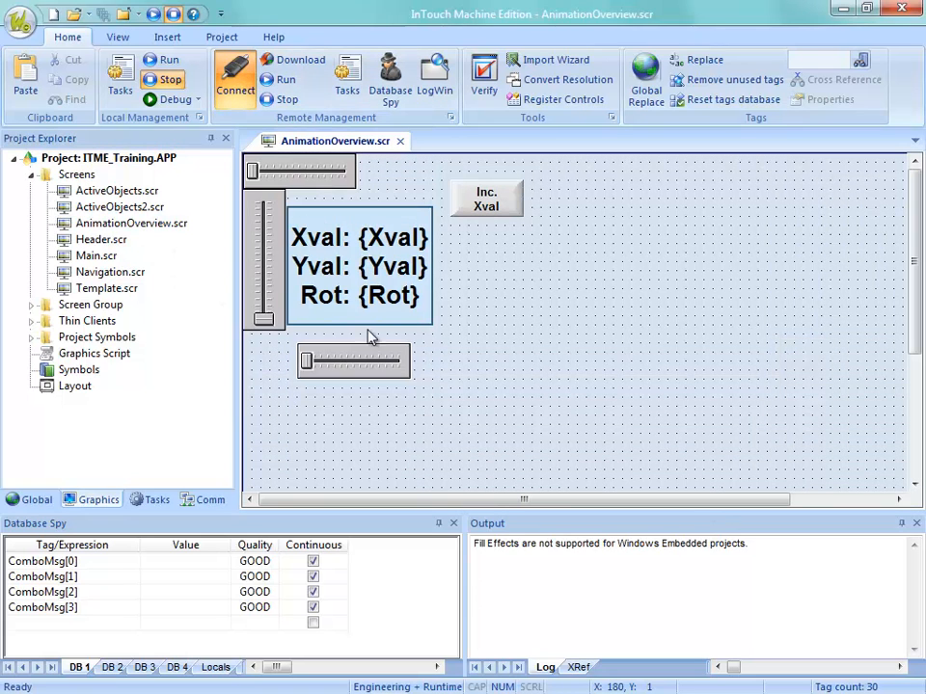
{"action": "left_click", "coordinate": [490, 205]}
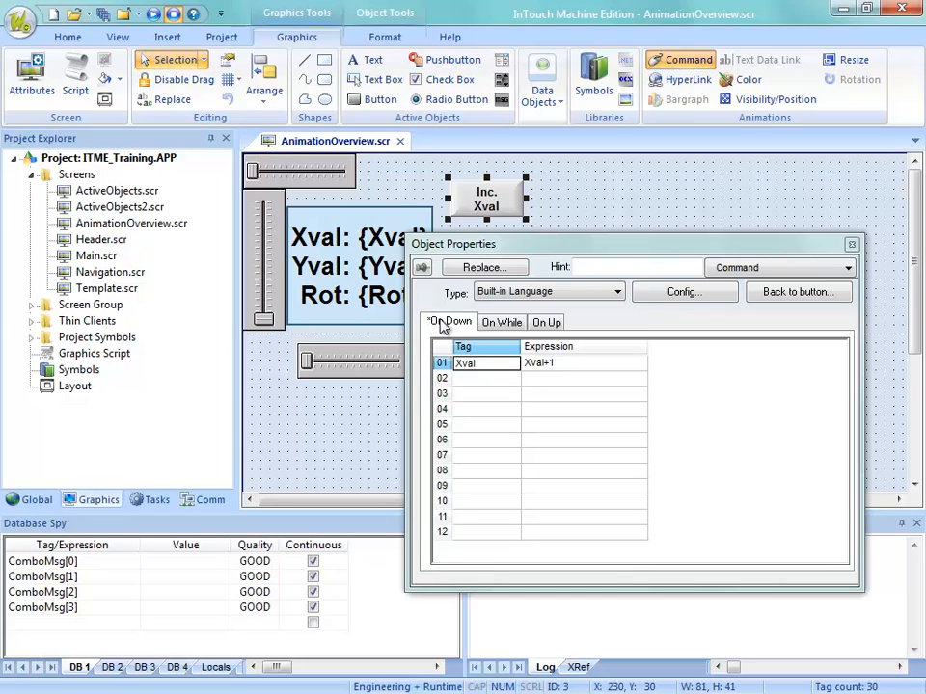
{"action": "left_click", "coordinate": [494, 326]}
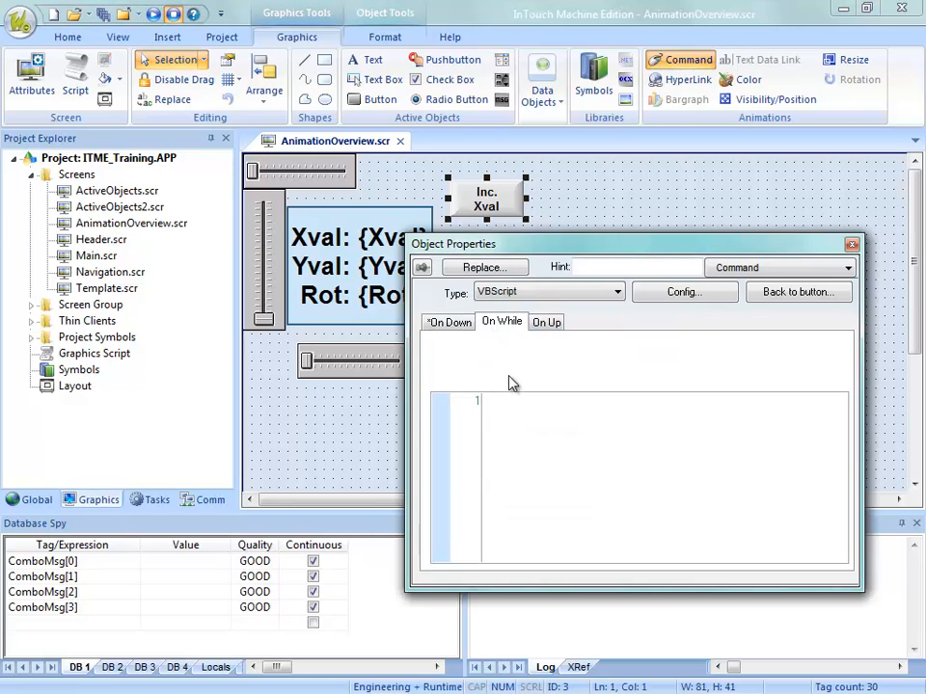
{"action": "left_click", "coordinate": [530, 292]}
{"action": "left_click", "coordinate": [525, 308]}
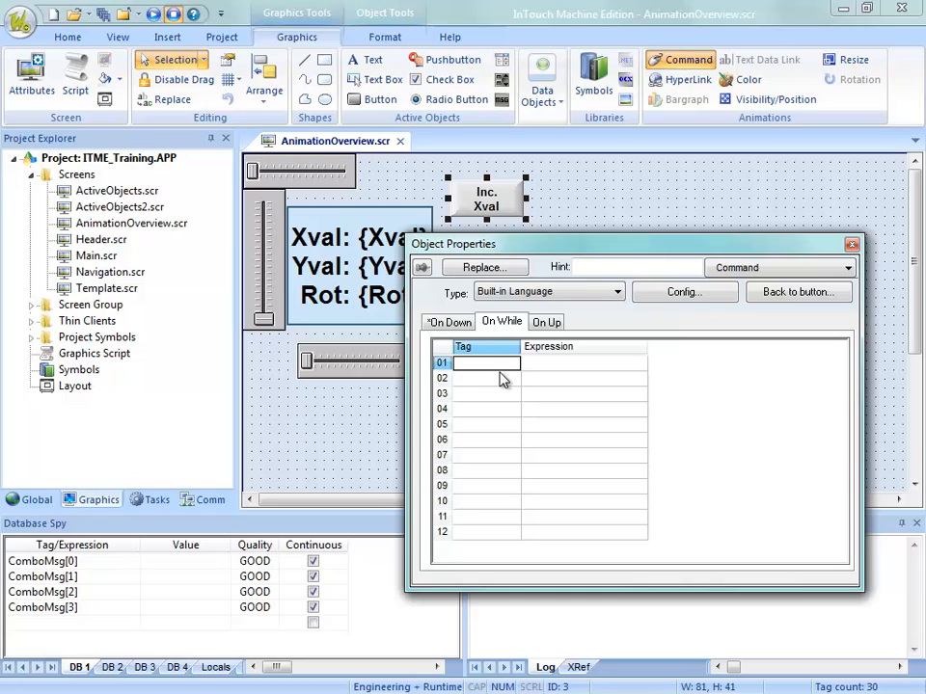
Define the Inc. Xval button's On While command so tag Xval is assigned the expression Xval+5
{"action": "left_click", "coordinate": [446, 323]}
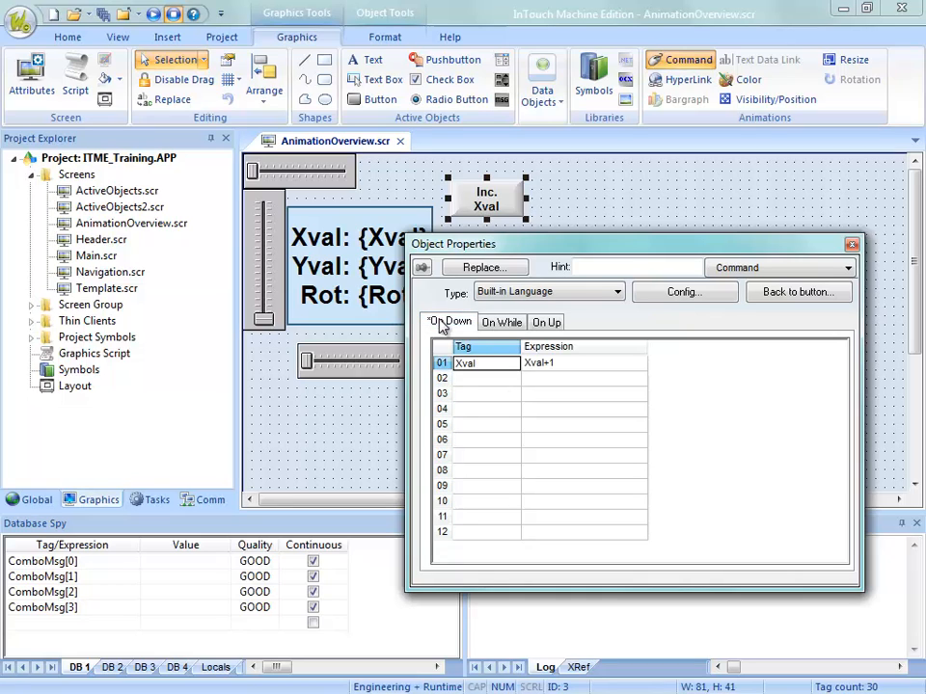
{"action": "left_click", "coordinate": [501, 323]}
{"action": "type", "text": "Xval"}
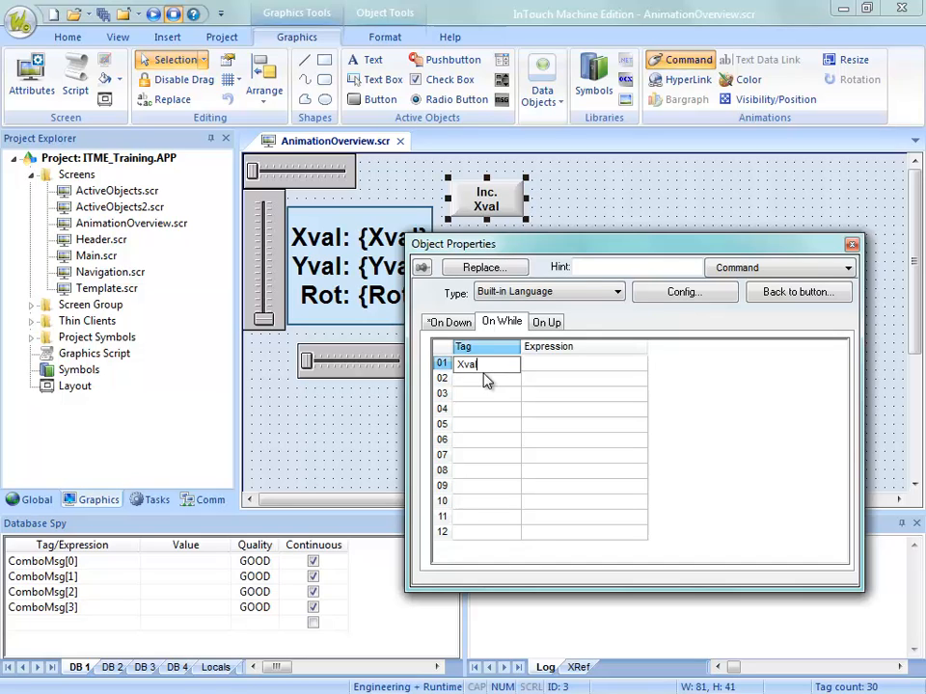
{"action": "key", "text": "Tab"}
{"action": "type", "text": "X"}
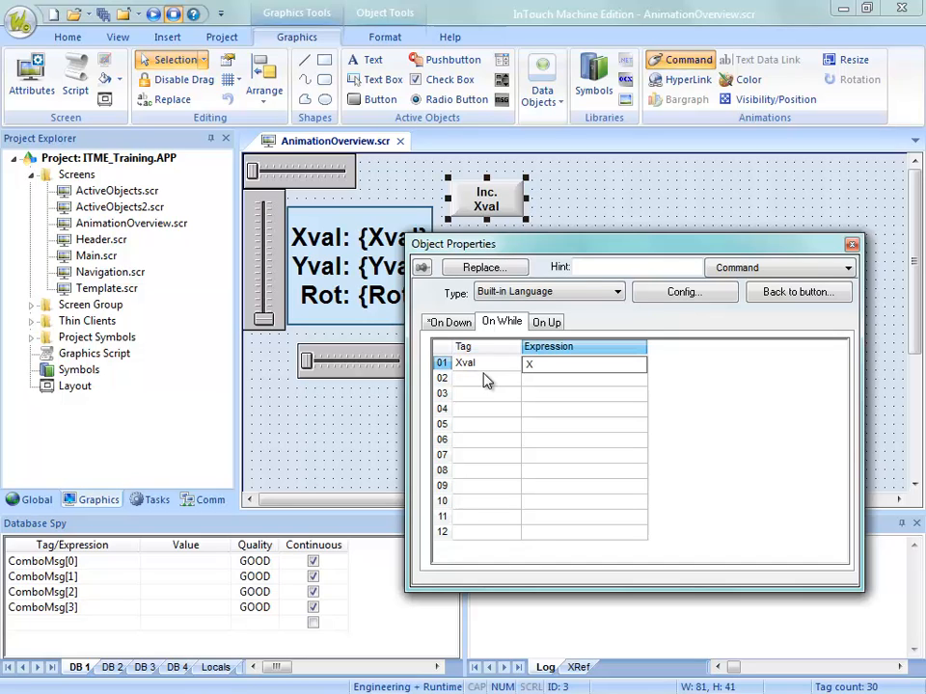
{"action": "type", "text": "val+5"}
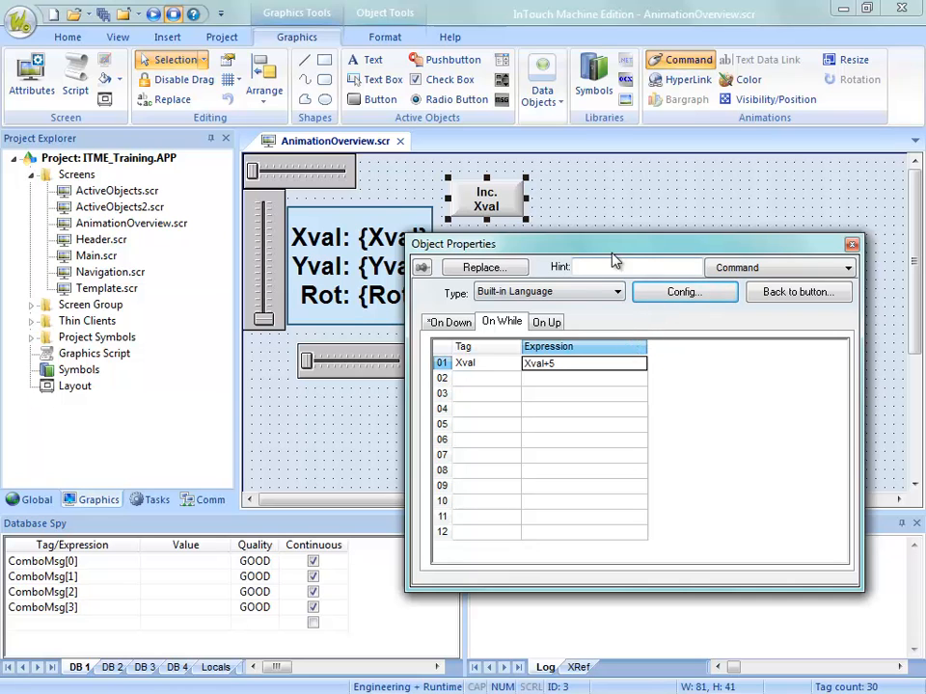
Review the Inc. Xval button's On Down and On While commands in the detailed command configuration, and close its properties
{"action": "left_click", "coordinate": [662, 293]}
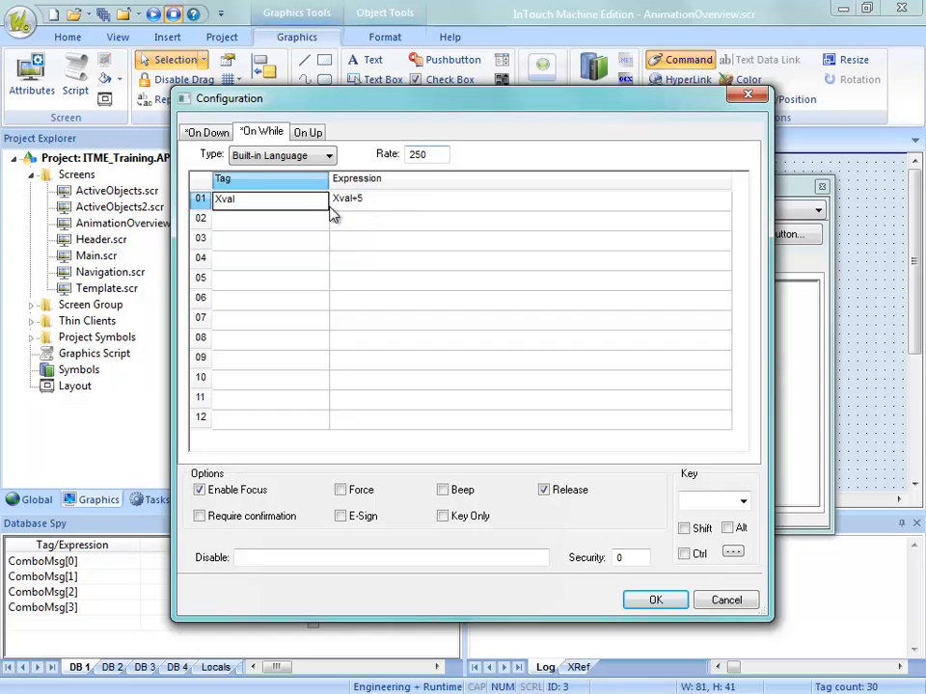
{"action": "left_click", "coordinate": [204, 133]}
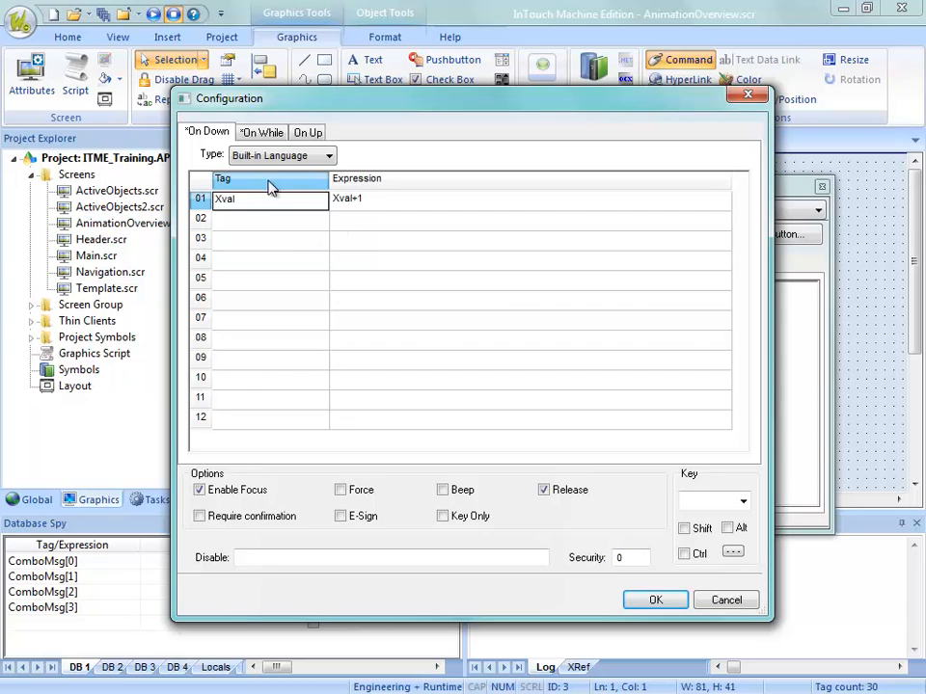
{"action": "left_click", "coordinate": [268, 139]}
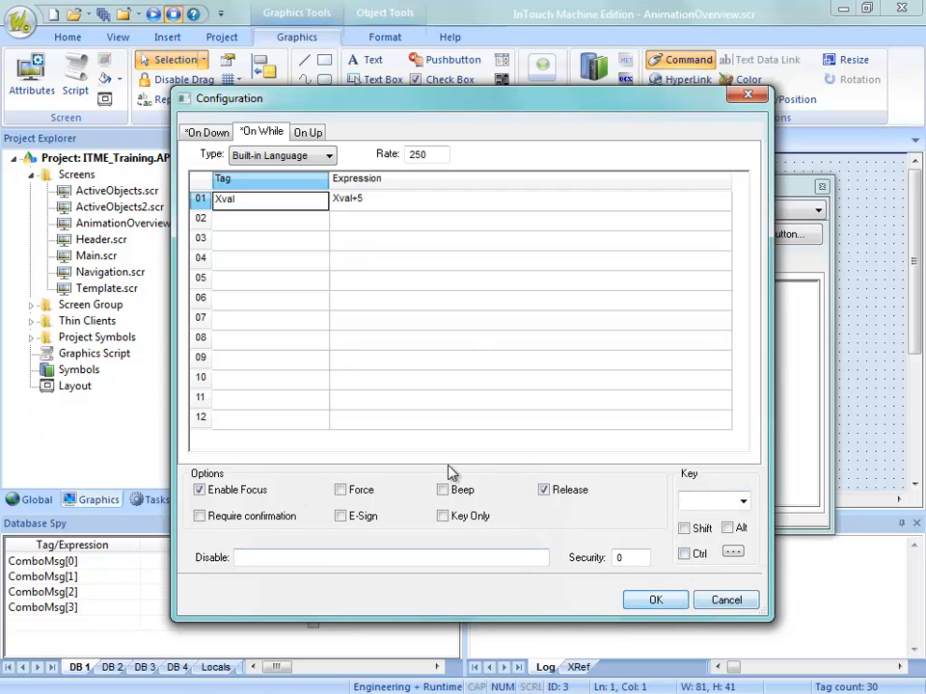
{"action": "left_click", "coordinate": [680, 603]}
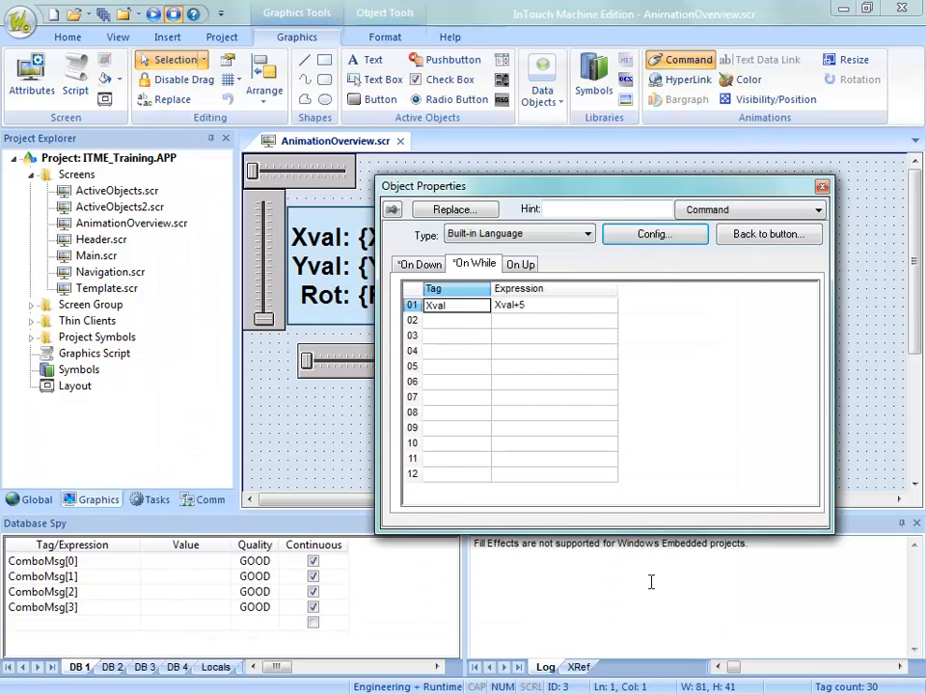
{"action": "left_click", "coordinate": [852, 324]}
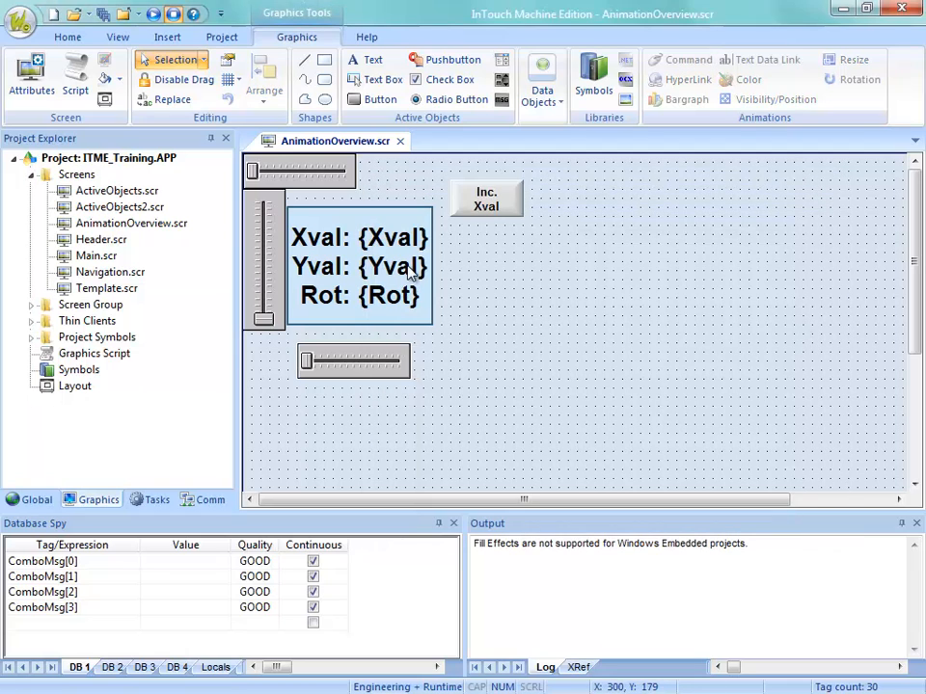
Save the AnimationOverview screen and download it to the target system
{"action": "right_click", "coordinate": [300, 141]}
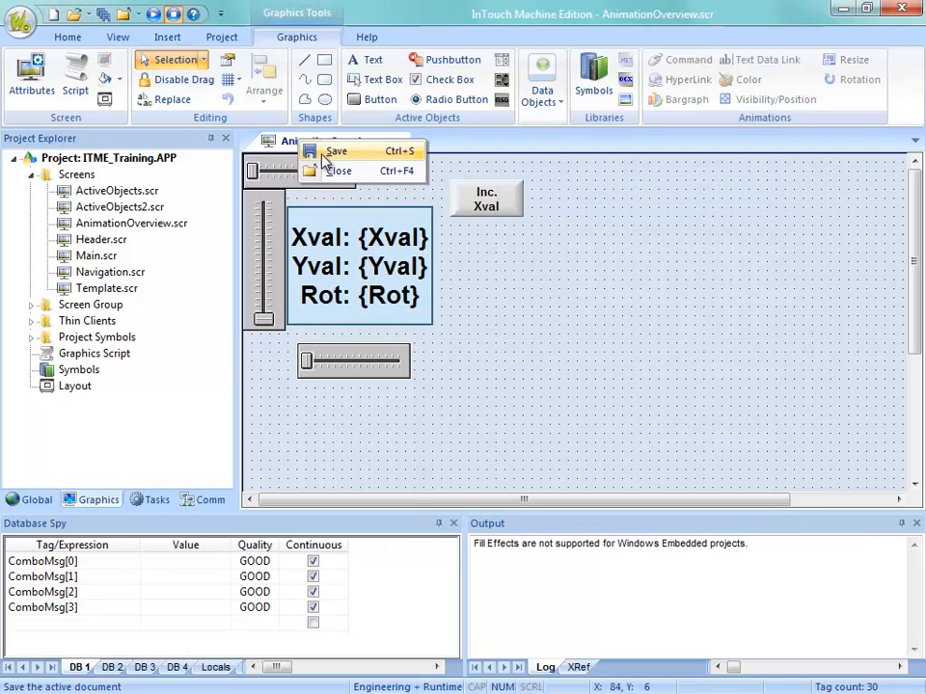
{"action": "left_click", "coordinate": [326, 151]}
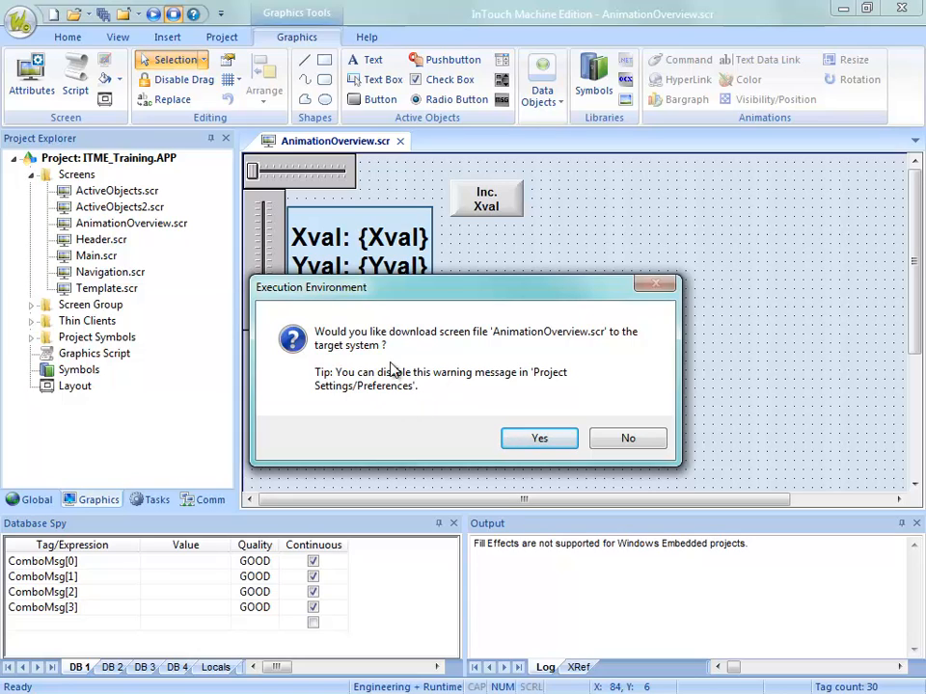
{"action": "left_click", "coordinate": [540, 438]}
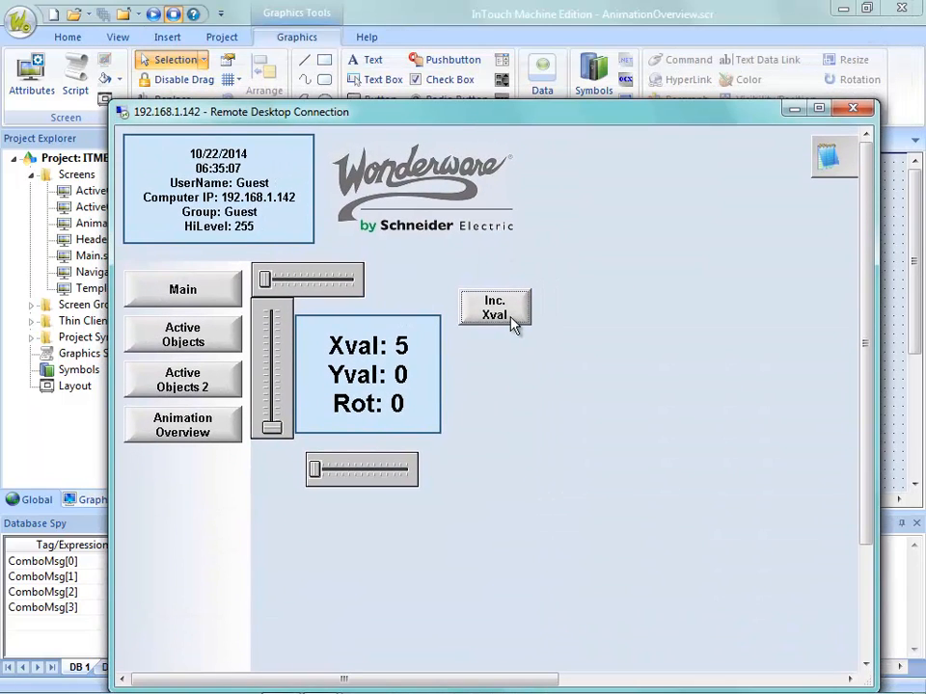
Test the Inc. Xval button in the running project on the remote target with brief and sustained presses against the Xval readout
{"action": "left_click", "coordinate": [514, 325]}
{"action": "left_click", "coordinate": [514, 325]}
{"action": "left_click", "coordinate": [513, 324]}
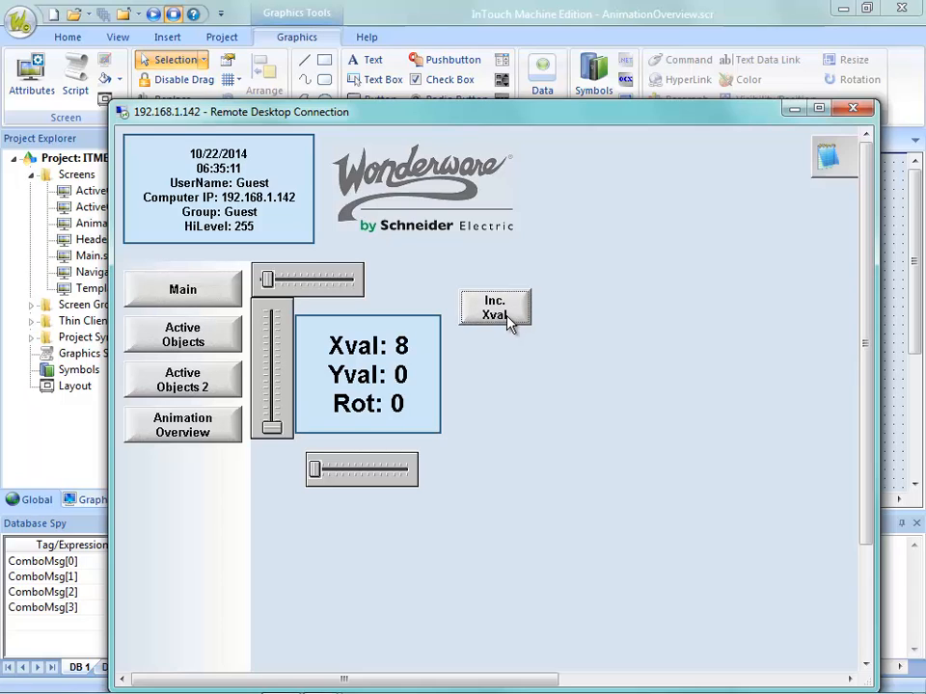
{"action": "left_click", "coordinate": [511, 324]}
{"action": "left_click_drag", "start_coordinate": [505, 316], "coordinate": [504, 317]}
{"action": "left_click", "coordinate": [504, 316]}
{"action": "left_click", "coordinate": [504, 316]}
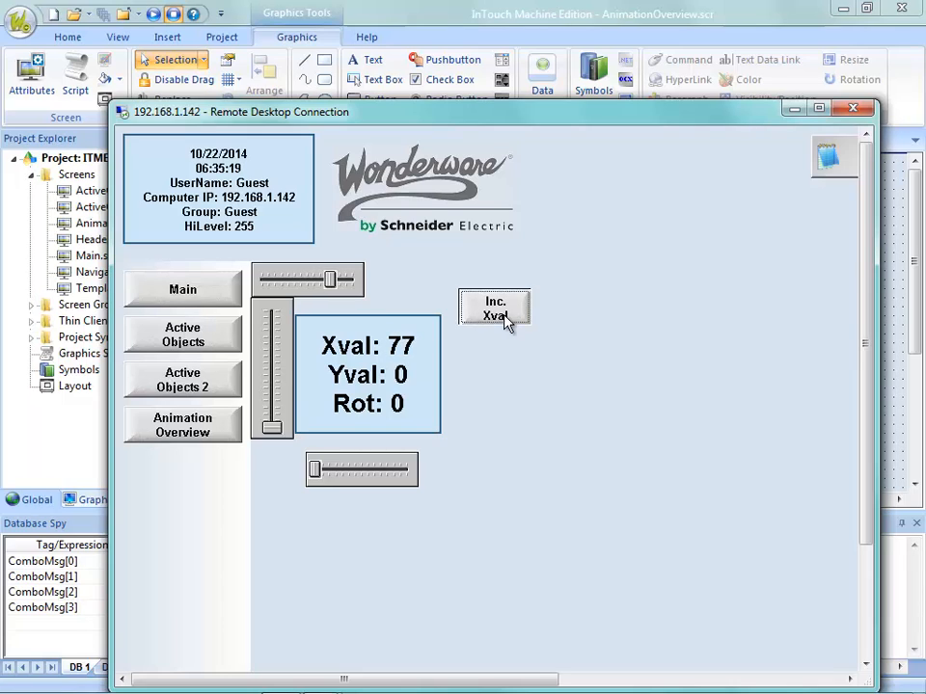
Lower Xval with its running slider, test Inc. Xval again, and move the Remote Desktop window away
{"action": "left_click_drag", "start_coordinate": [329, 279], "coordinate": [241, 297]}
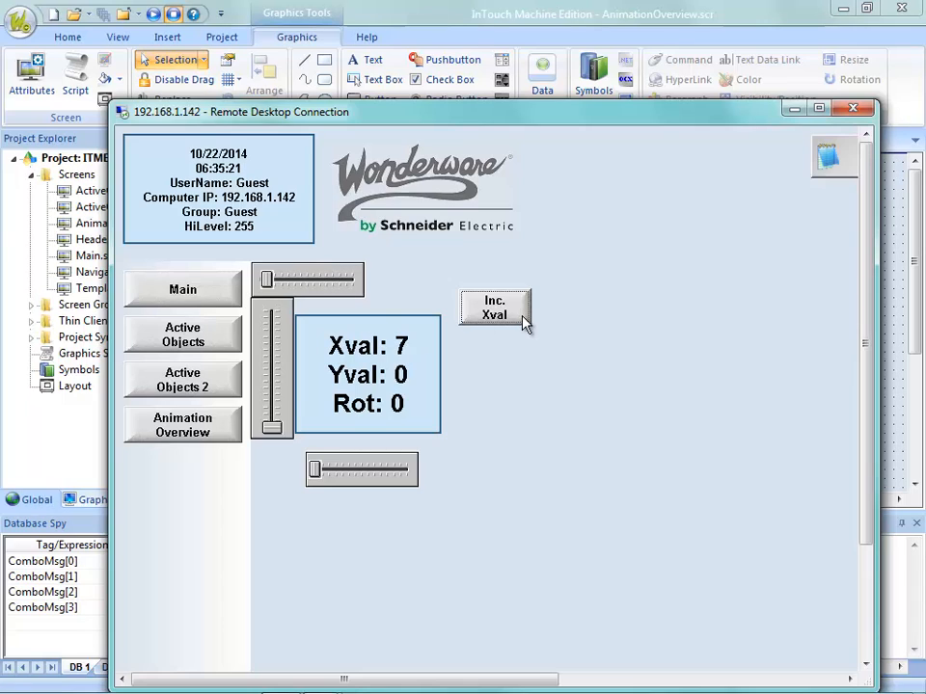
{"action": "left_click_drag", "start_coordinate": [520, 321], "coordinate": [517, 320]}
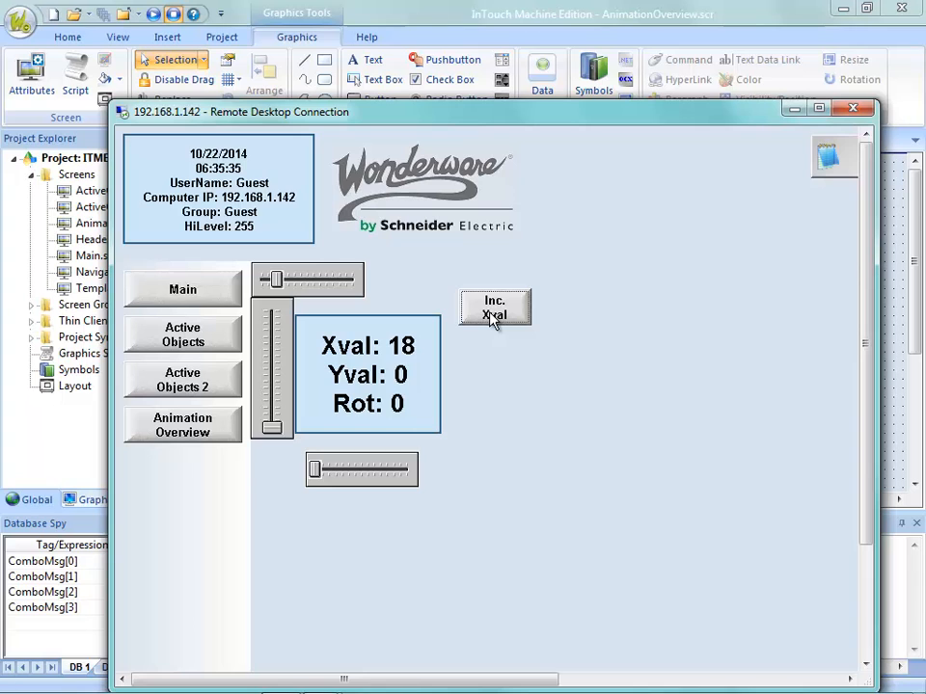
{"action": "left_click_drag", "start_coordinate": [479, 113], "coordinate": [501, 0]}
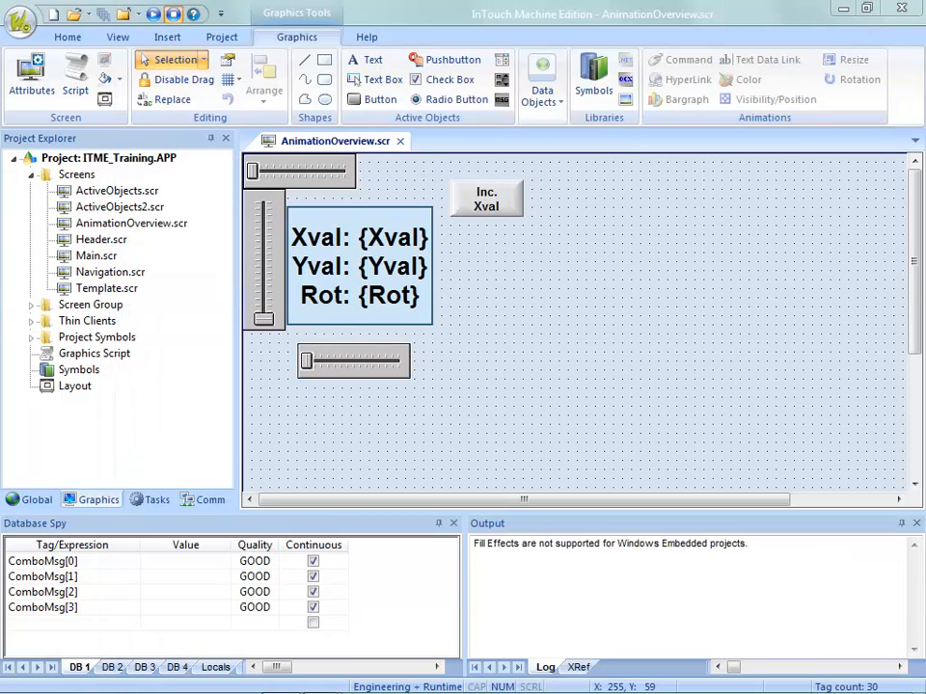
Reopen the Inc. Xval button's command properties and review its On Down, On While and On Up commands
{"action": "double_click", "coordinate": [512, 215]}
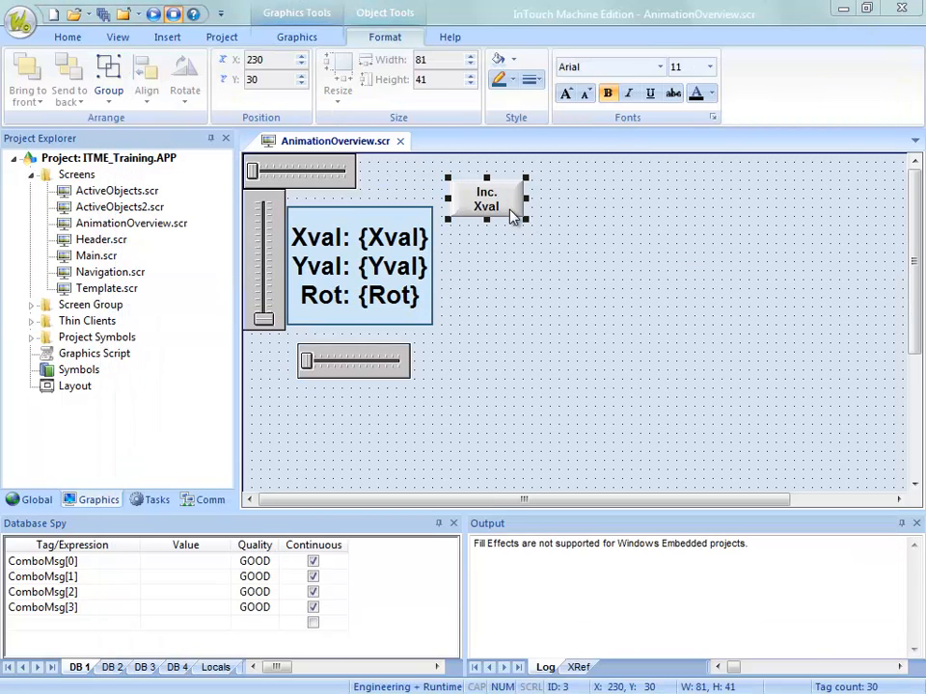
{"action": "left_click", "coordinate": [466, 264]}
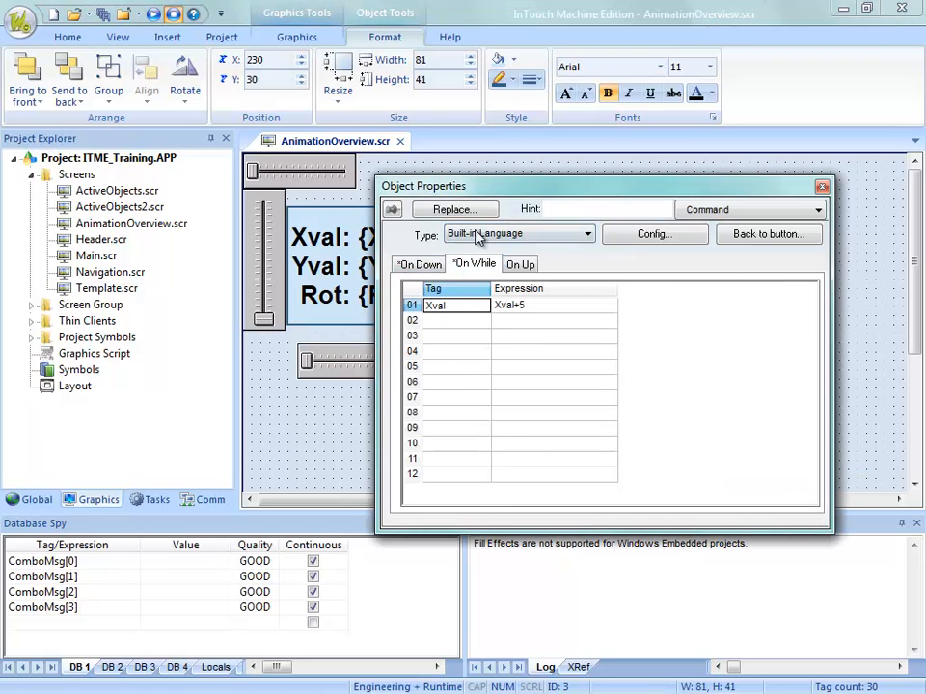
{"action": "left_click", "coordinate": [433, 264]}
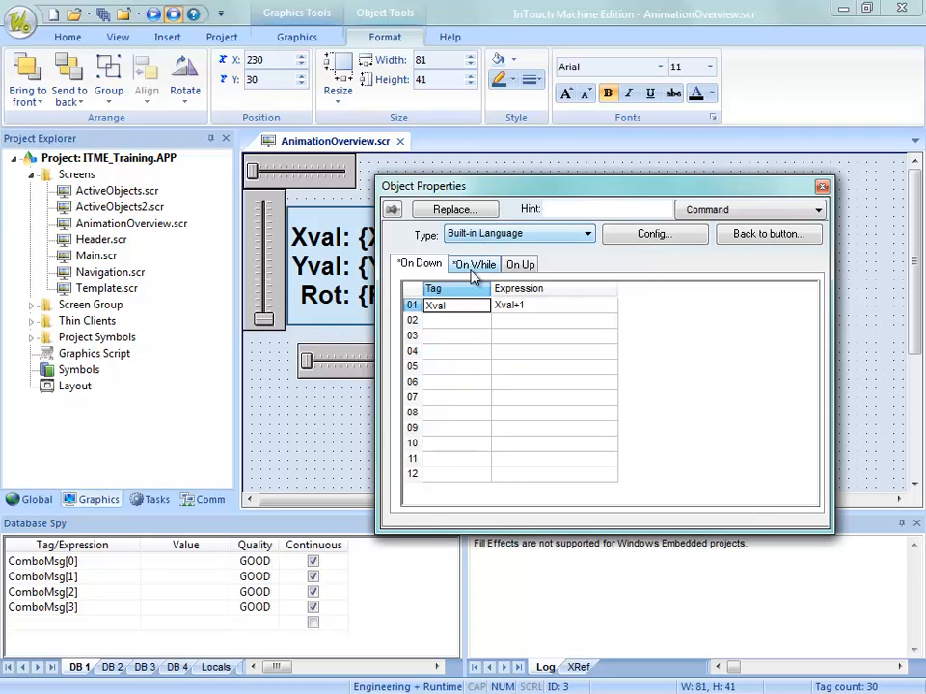
{"action": "left_click", "coordinate": [475, 268]}
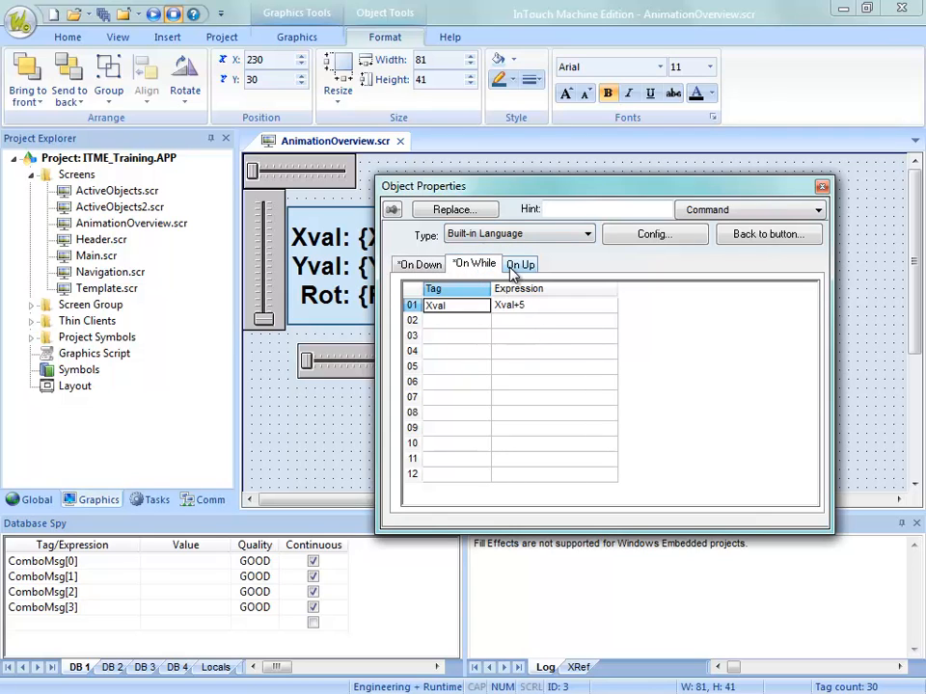
{"action": "left_click", "coordinate": [521, 266]}
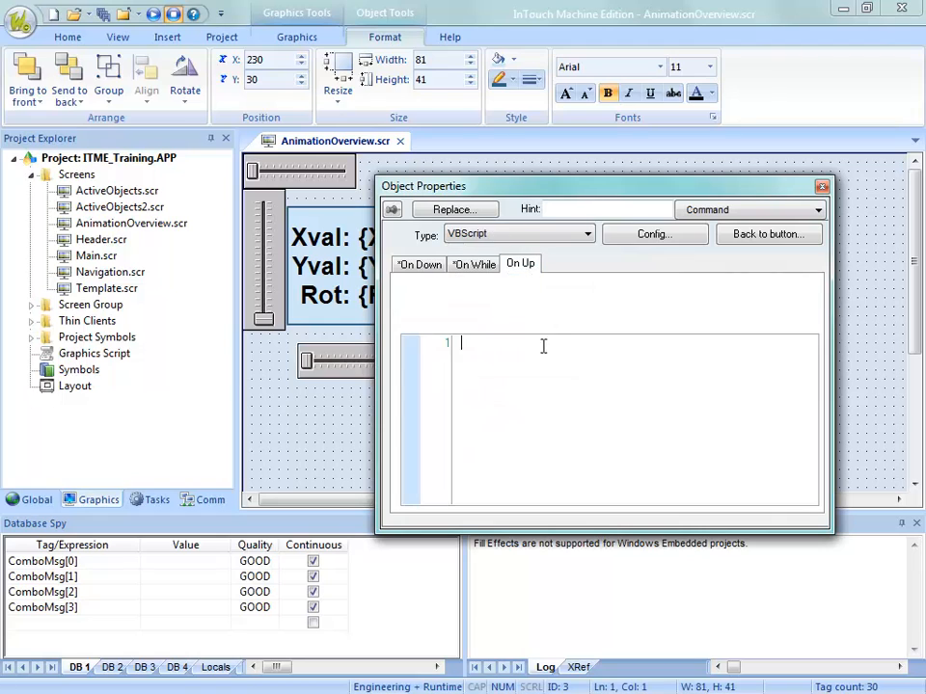
Try the Open Screen command type for the Inc. Xval button's On Up event and return it to VBScript
{"action": "left_click", "coordinate": [498, 238]}
{"action": "left_click", "coordinate": [451, 277]}
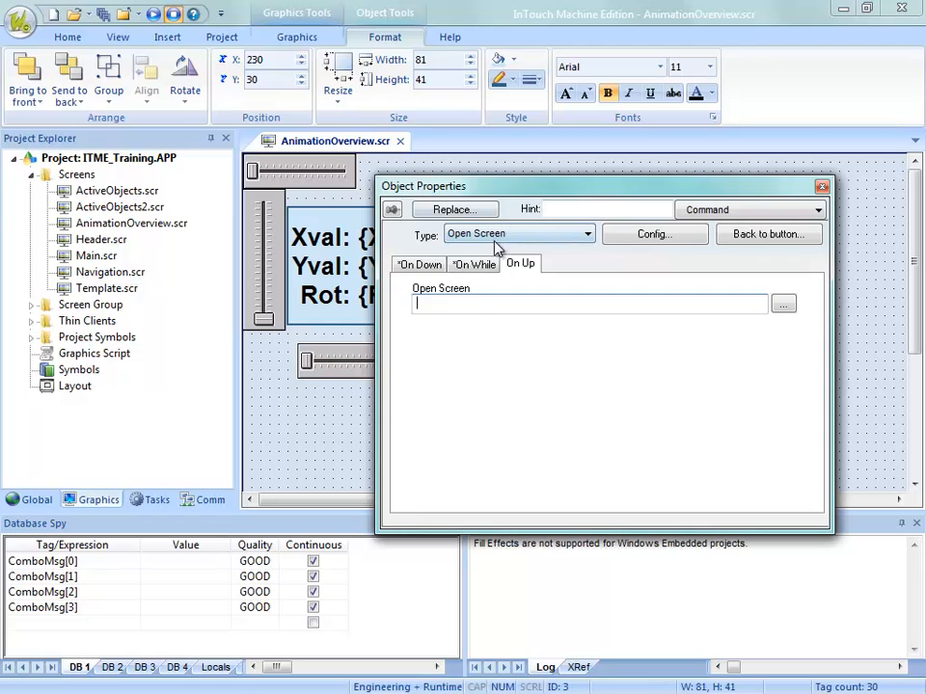
{"action": "left_click", "coordinate": [495, 240]}
{"action": "left_click", "coordinate": [446, 375]}
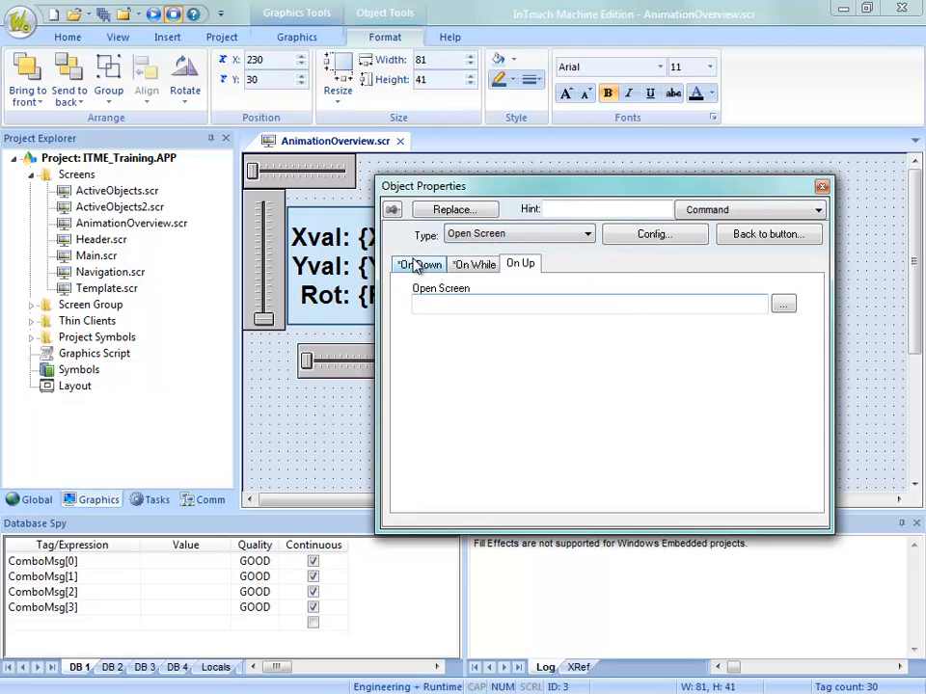
{"action": "left_click", "coordinate": [503, 236]}
{"action": "left_click", "coordinate": [482, 262]}
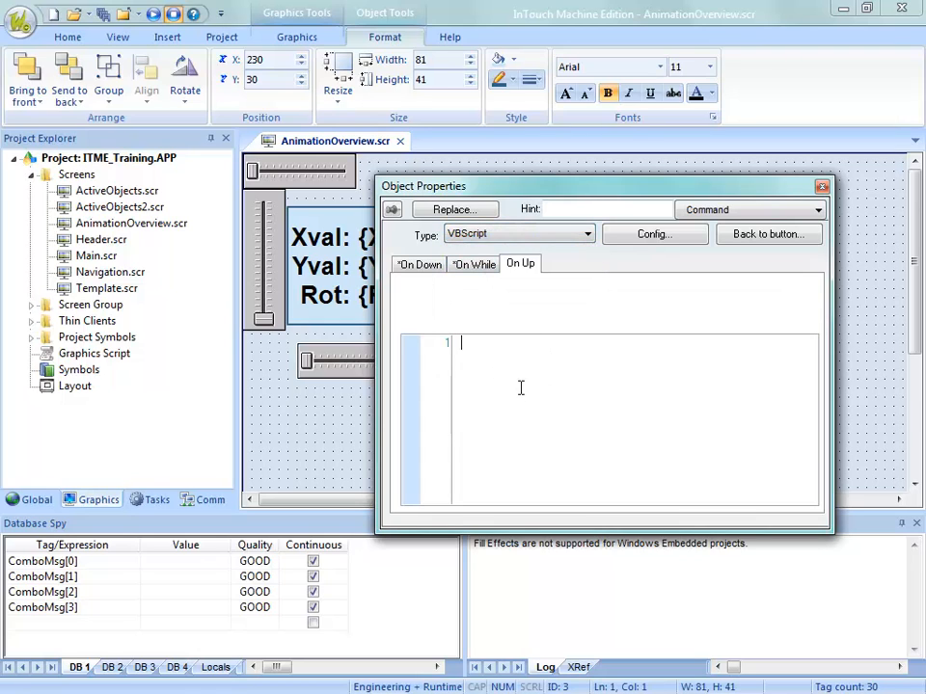
Check the Inc. Xval button's On Down expression once more and close its properties
{"action": "left_click", "coordinate": [420, 265]}
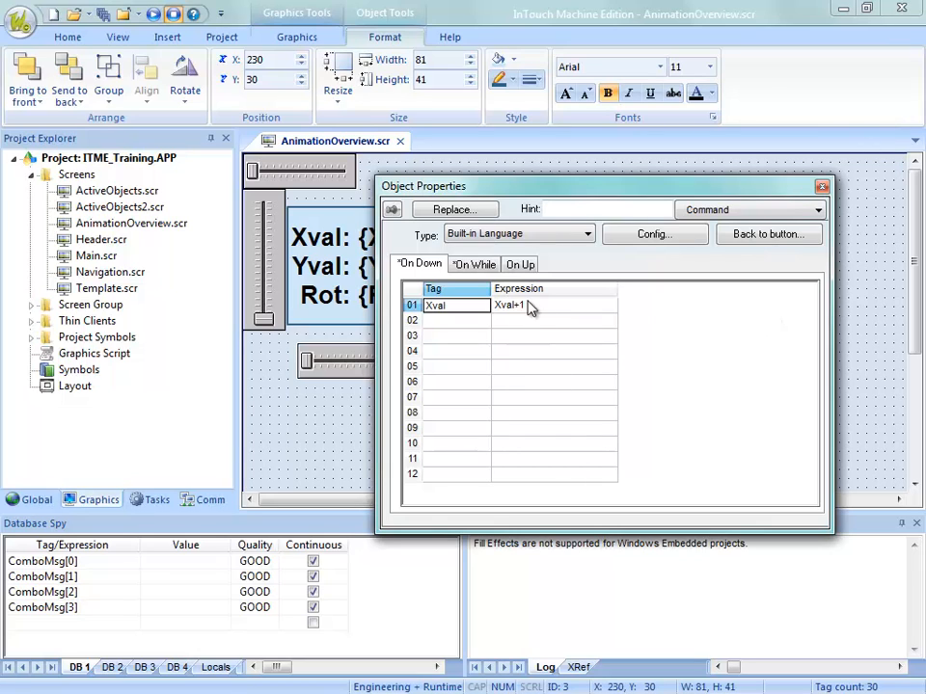
{"action": "left_click_drag", "start_coordinate": [562, 186], "coordinate": [396, 208]}
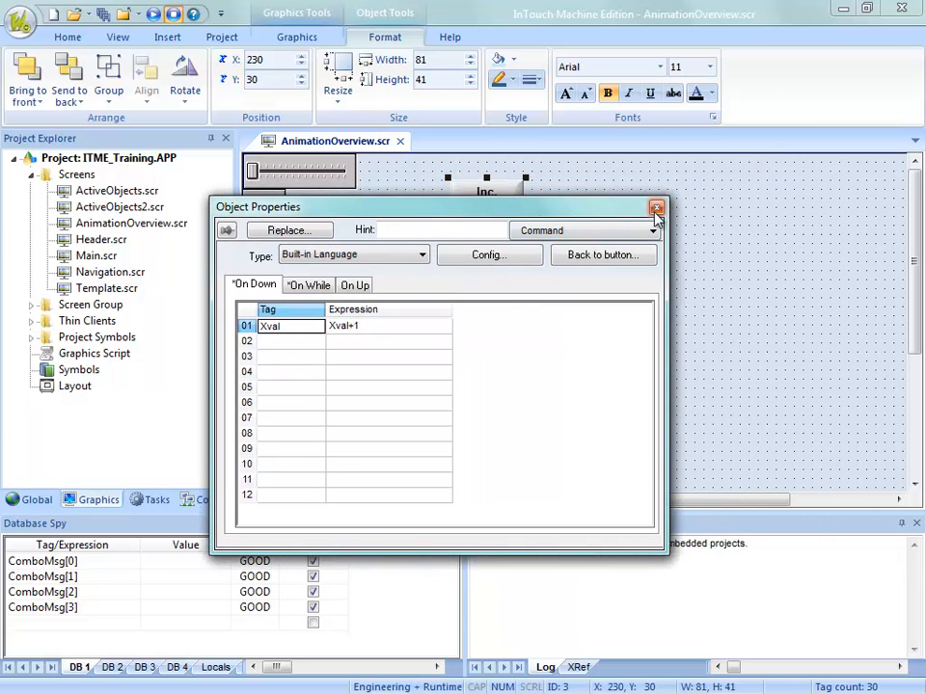
{"action": "left_click", "coordinate": [656, 208]}
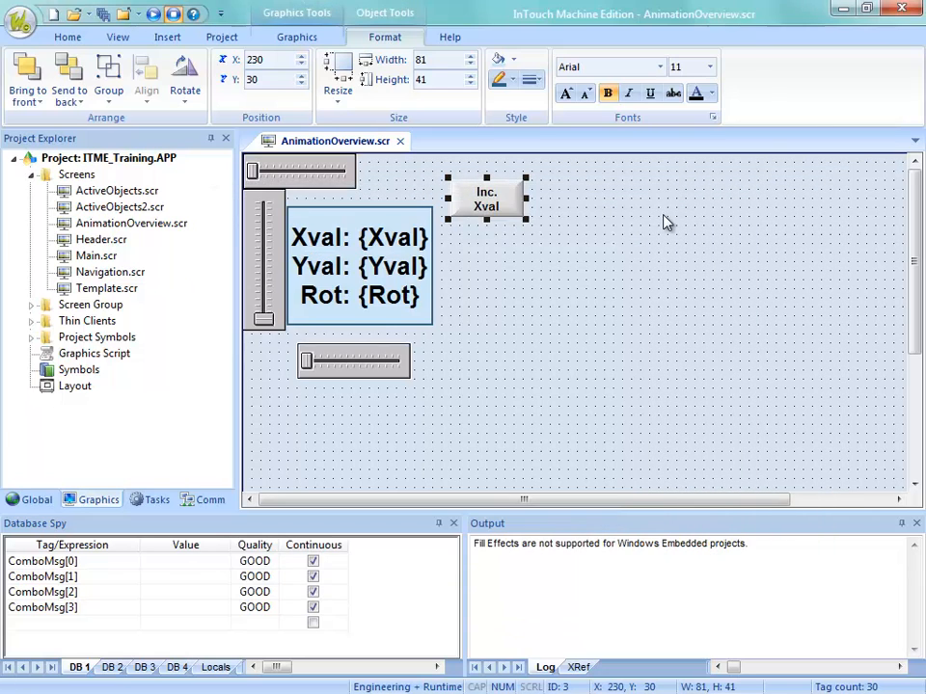
Draw a button about 91 by 41 pixels beside the Inc. Xval button and caption it Open
{"action": "left_click", "coordinate": [301, 40]}
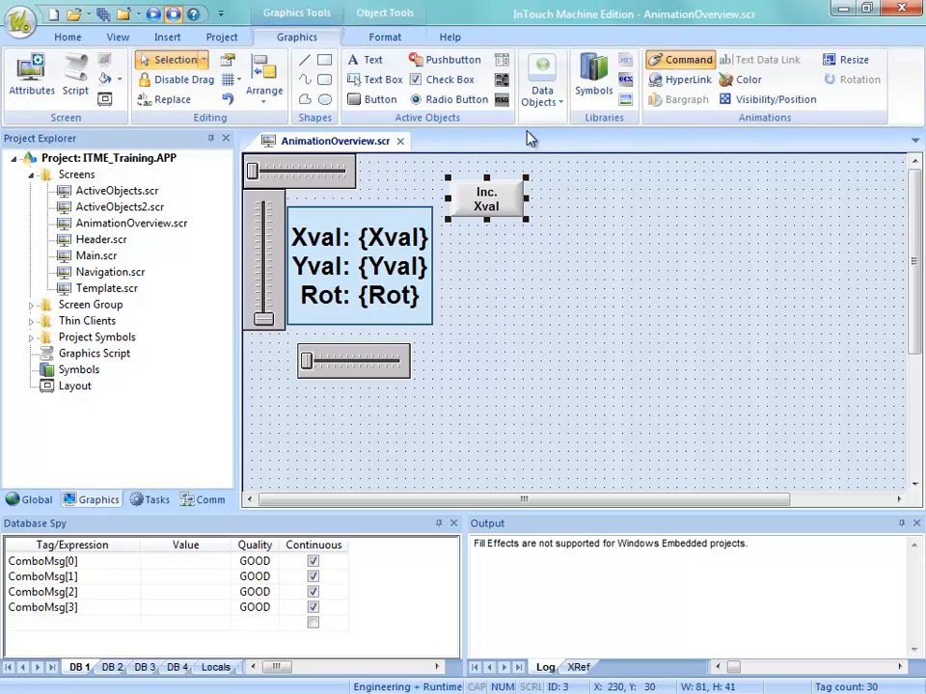
{"action": "left_click", "coordinate": [374, 99]}
{"action": "left_click_drag", "start_coordinate": [555, 178], "coordinate": [642, 217]}
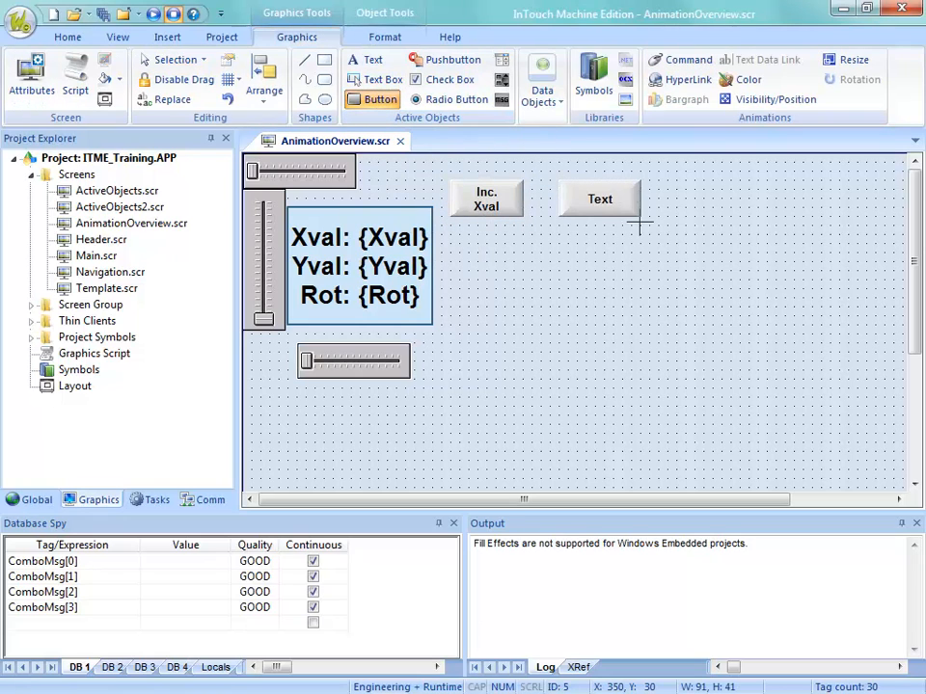
{"action": "double_click", "coordinate": [607, 210]}
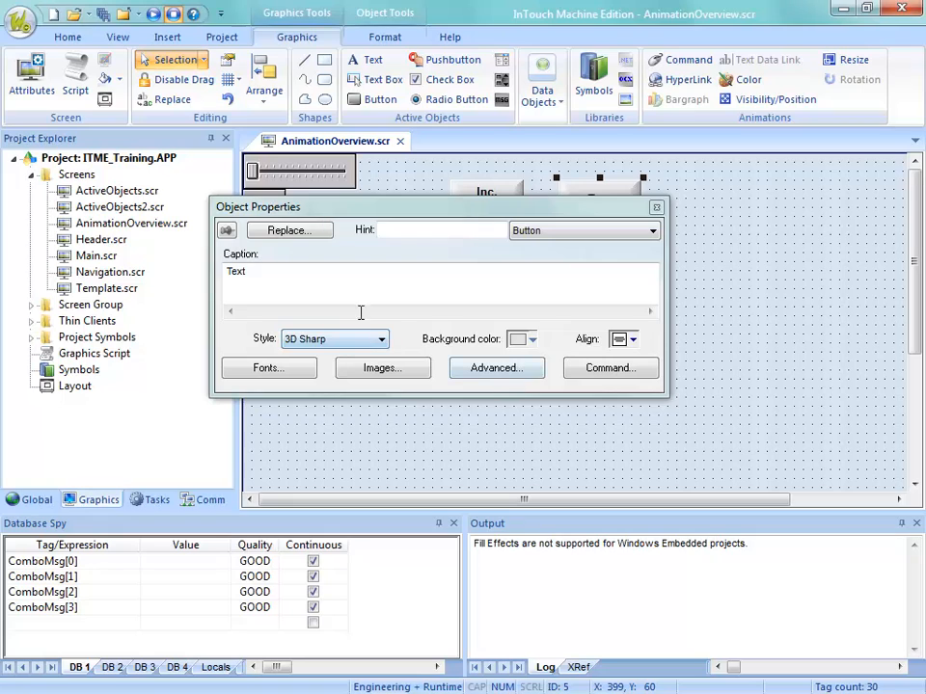
{"action": "left_click_drag", "start_coordinate": [279, 273], "coordinate": [206, 264]}
{"action": "type", "text": "0"}
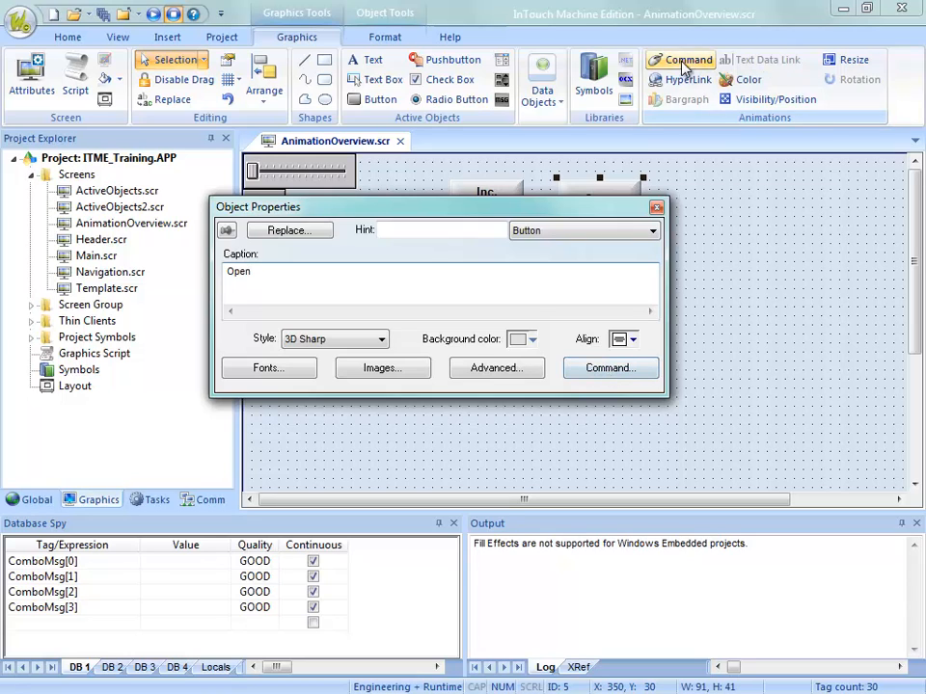
Add a command to the Open button with its On Down type set to Open Screen
{"action": "left_click", "coordinate": [595, 373]}
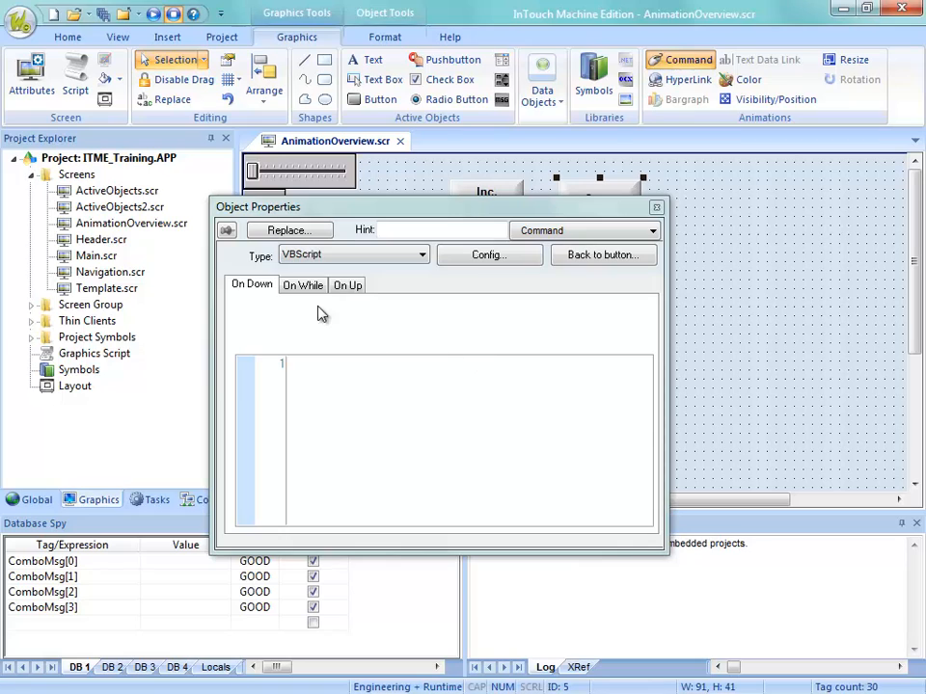
{"action": "left_click", "coordinate": [328, 256]}
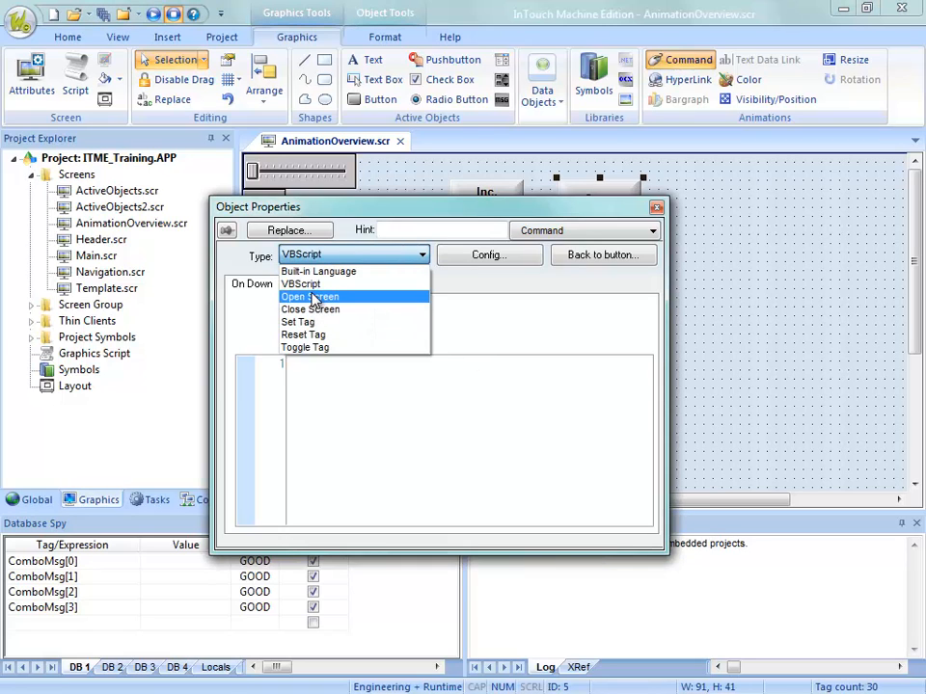
{"action": "left_click", "coordinate": [318, 295]}
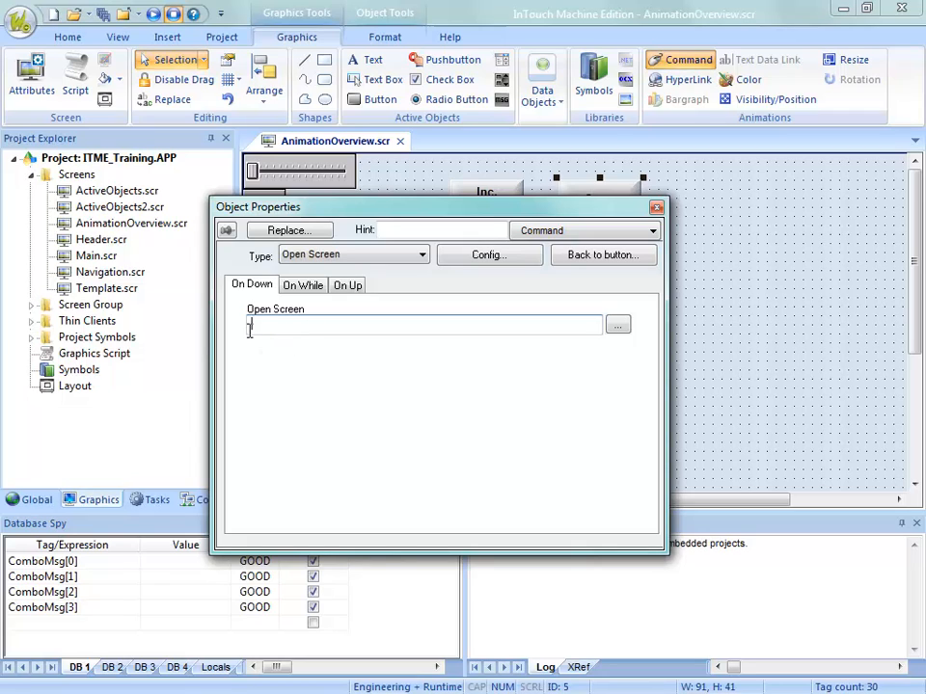
{"action": "left_click", "coordinate": [617, 328]}
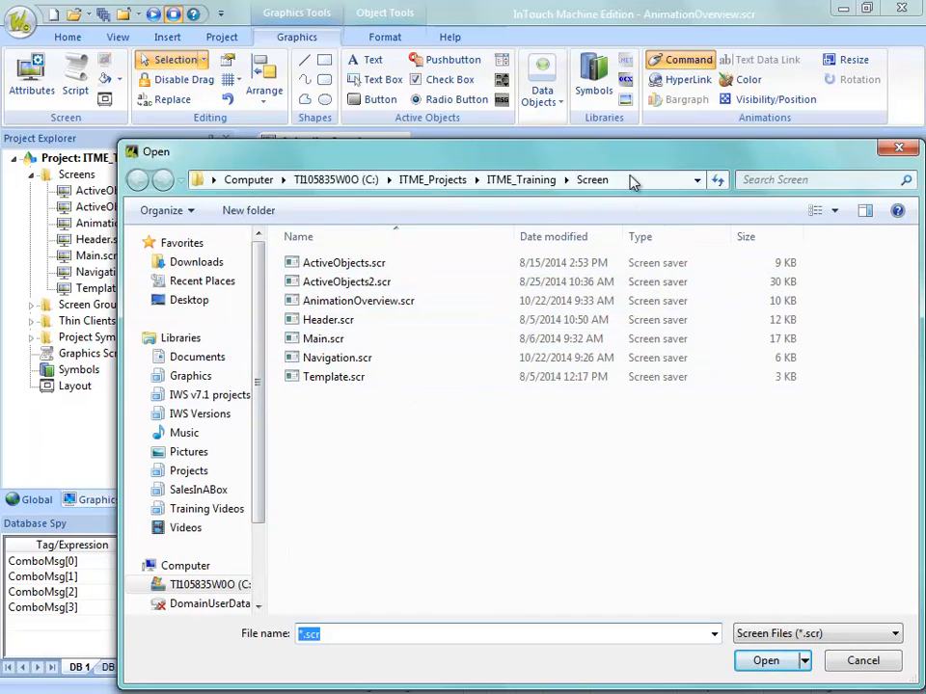
{"action": "left_click_drag", "start_coordinate": [630, 172], "coordinate": [565, 121]}
{"action": "left_click", "coordinate": [779, 616]}
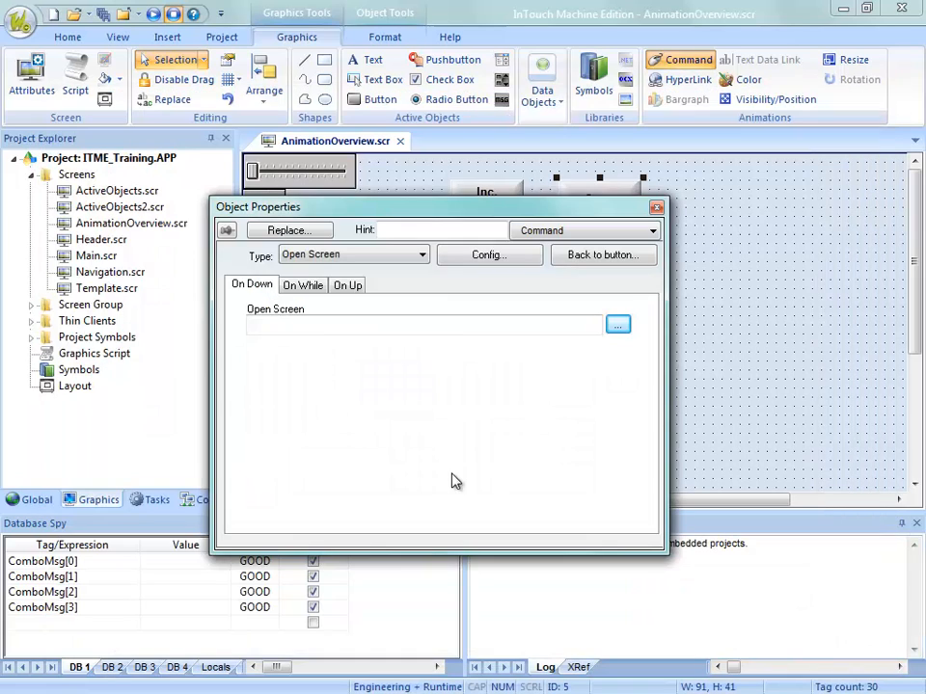
Set the Open button's On Down screen to {ChangeScreen}, creating ChangeScreen as a String tag with array size 0 and Server scope
{"action": "left_click", "coordinate": [313, 329]}
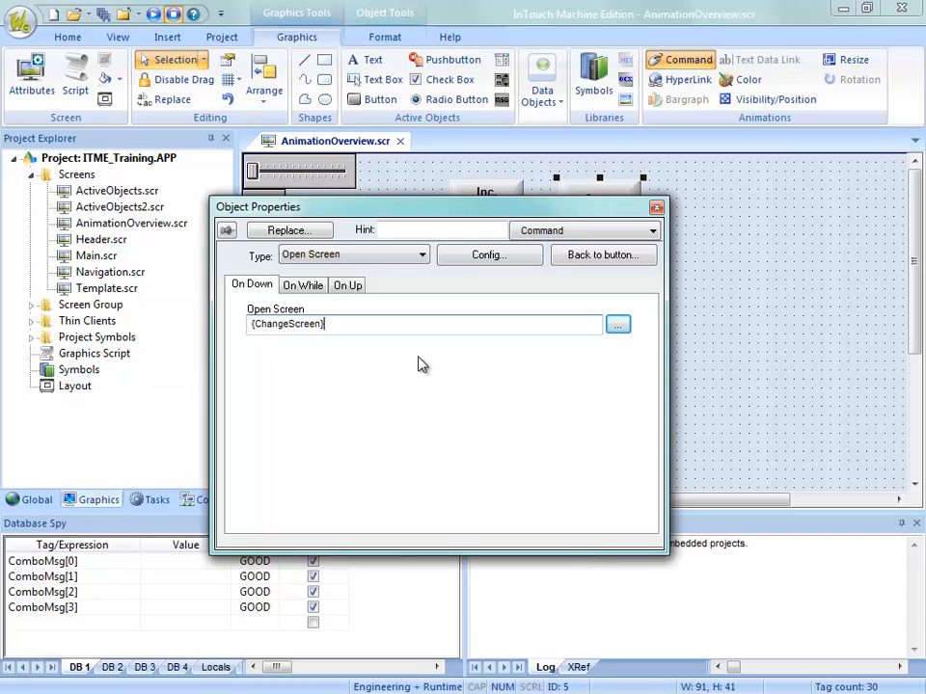
{"action": "key", "text": "Return"}
{"action": "key", "text": "Return"}
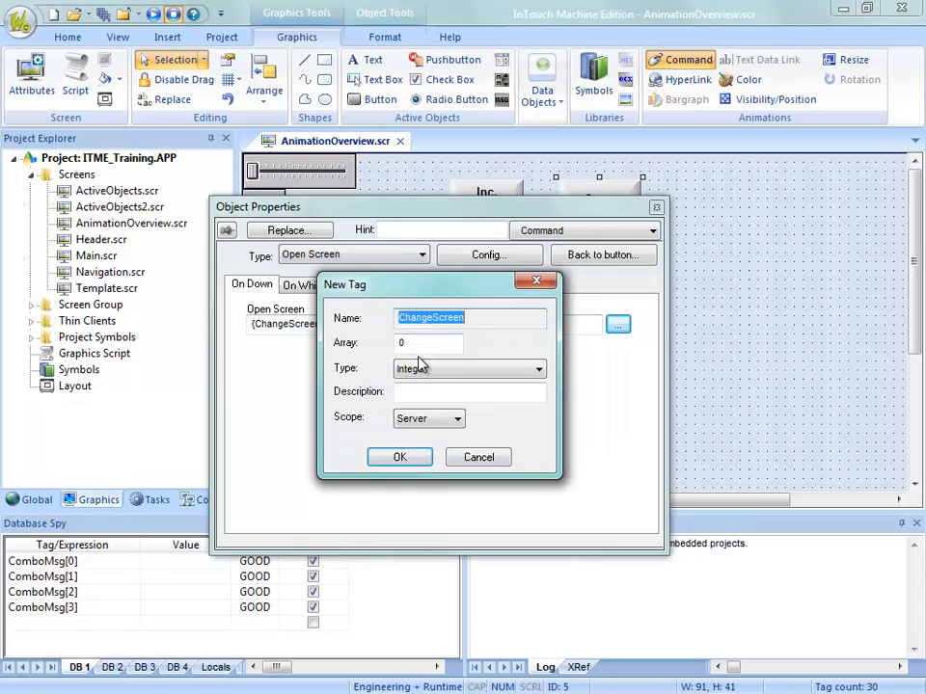
{"action": "left_click", "coordinate": [443, 372]}
{"action": "left_click", "coordinate": [425, 421]}
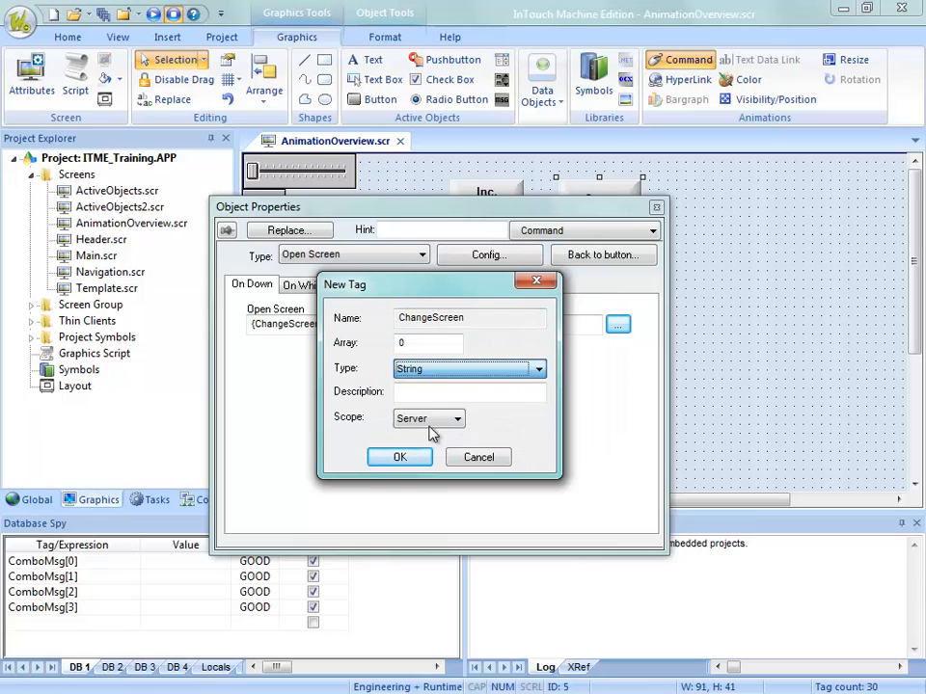
{"action": "left_click", "coordinate": [420, 460]}
{"action": "left_click", "coordinate": [806, 393]}
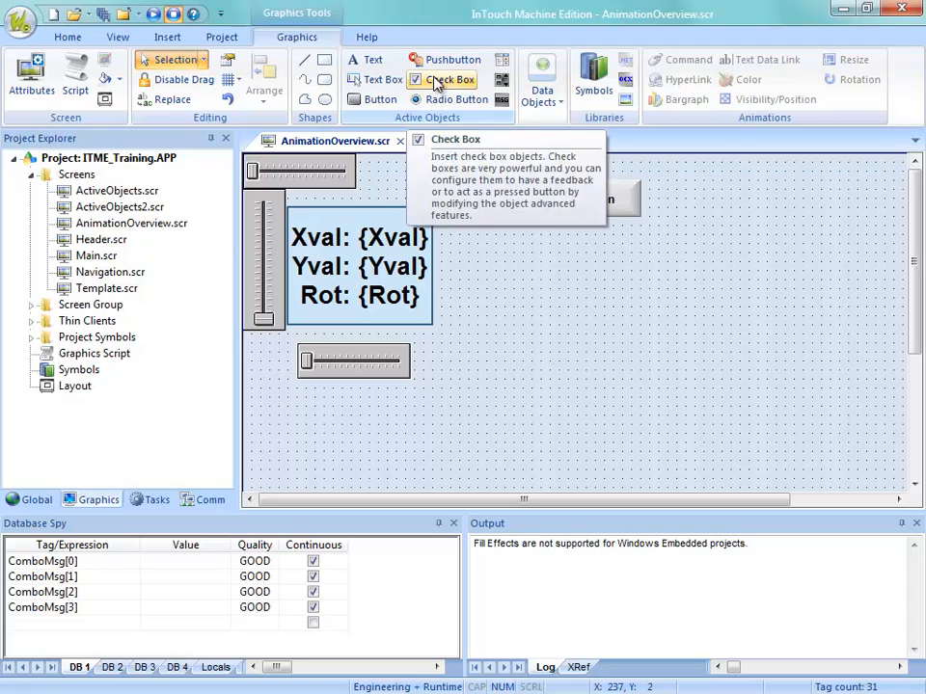
Draw a combo box about 106 by 24 pixels beside the Open button and assign the ChangeScreen tag as its label
{"action": "left_click", "coordinate": [503, 62]}
{"action": "left_click_drag", "start_coordinate": [667, 185], "coordinate": [764, 208]}
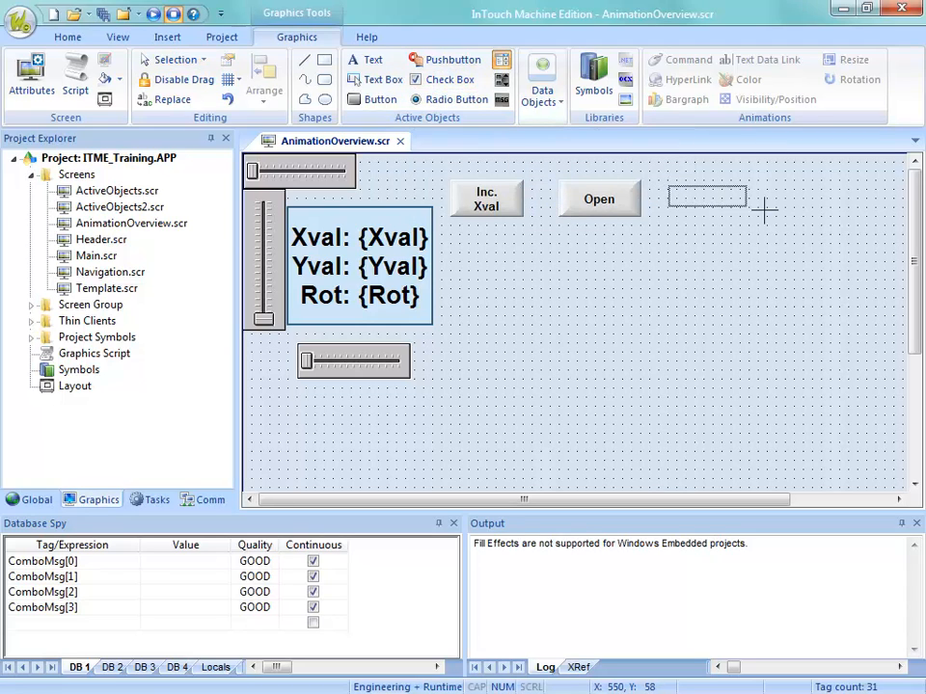
{"action": "double_click", "coordinate": [739, 218]}
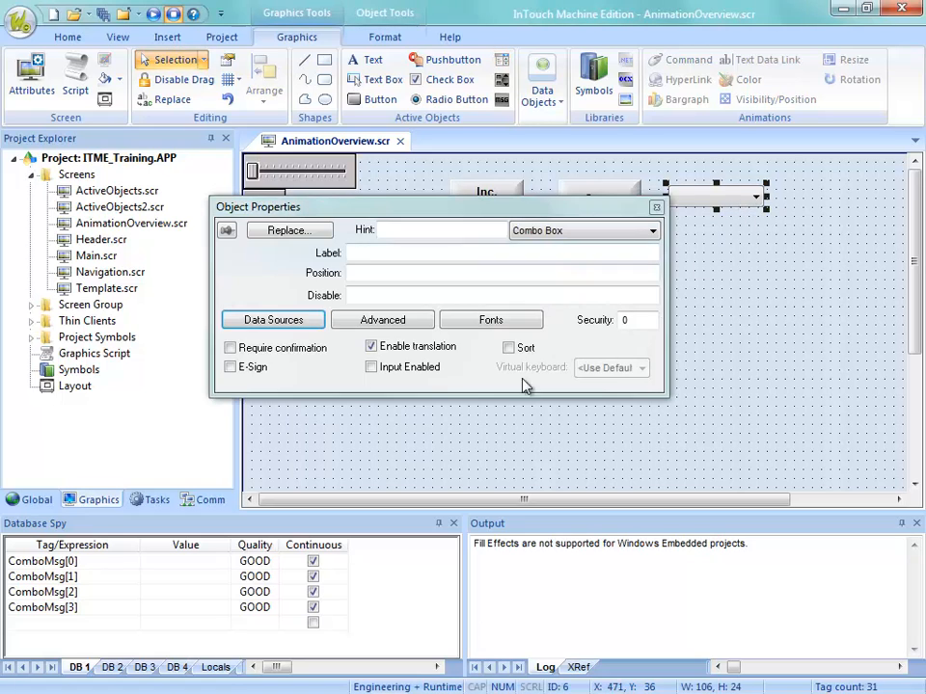
{"action": "left_click", "coordinate": [420, 274]}
{"action": "double_click", "coordinate": [384, 252]}
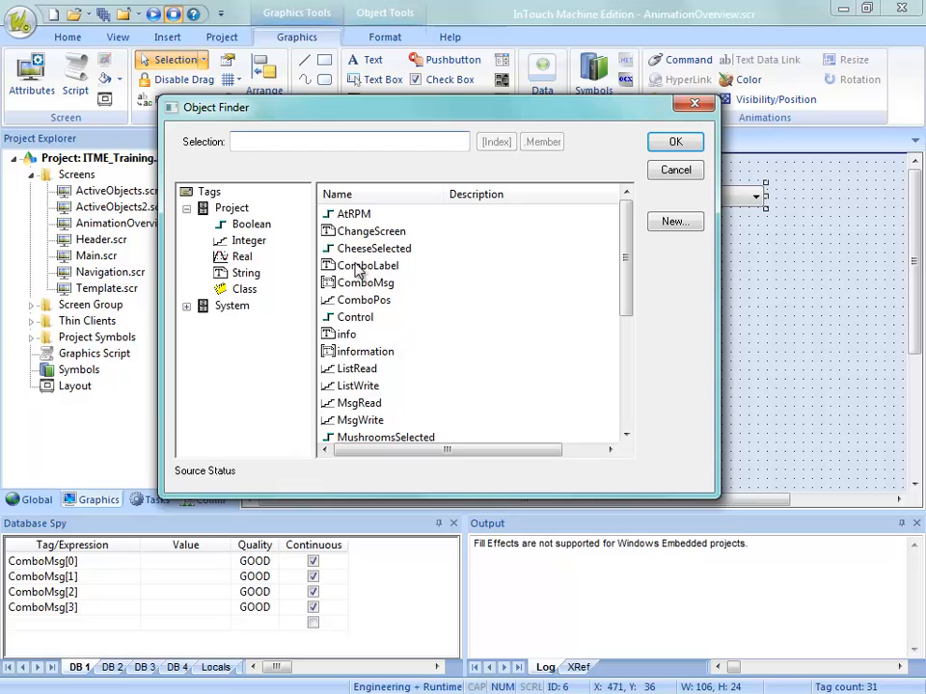
{"action": "left_click", "coordinate": [358, 232]}
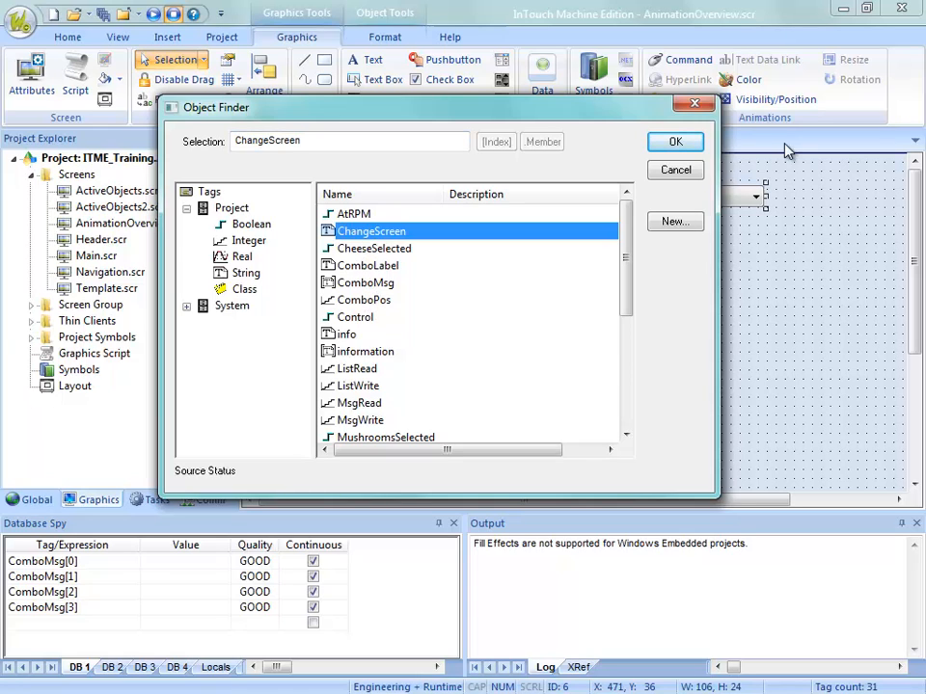
{"action": "left_click", "coordinate": [690, 145]}
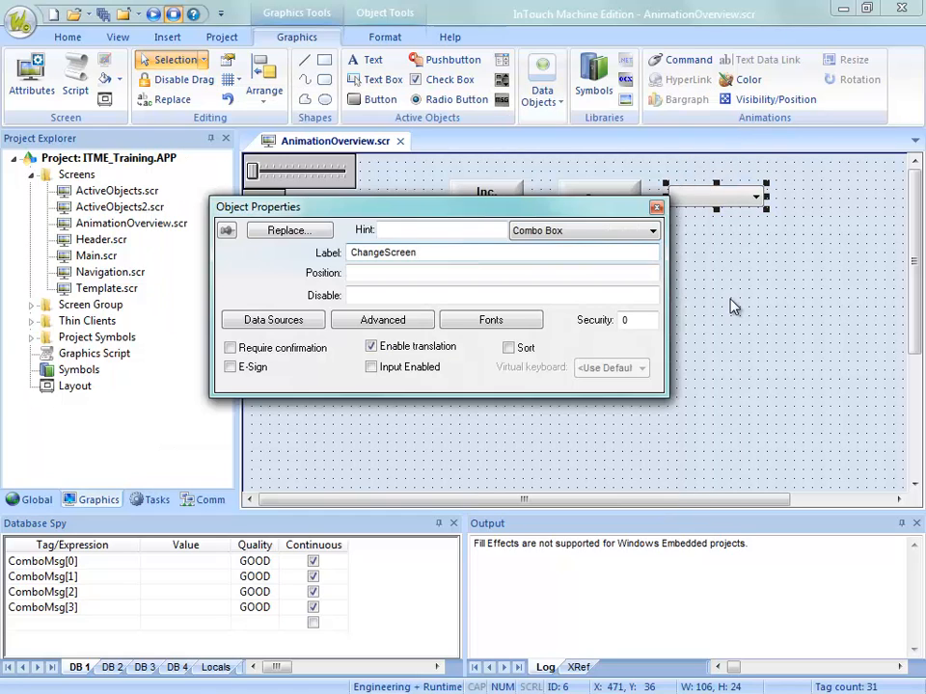
Give the combo box the static labels Main, ActiveObjects and ActiveObjects2, and close its properties
{"action": "left_click", "coordinate": [268, 321]}
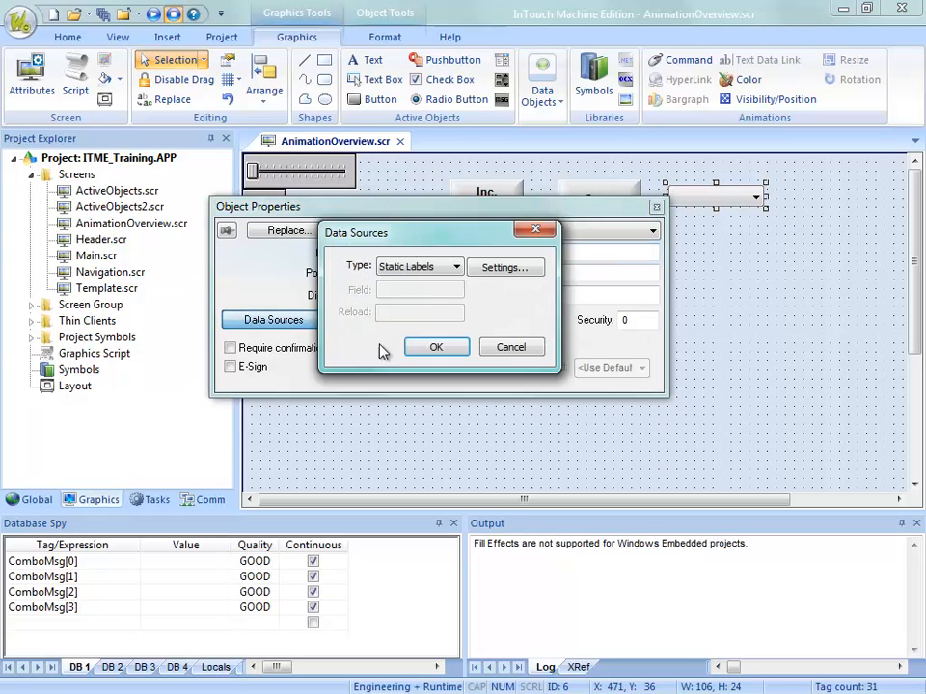
{"action": "left_click", "coordinate": [496, 273]}
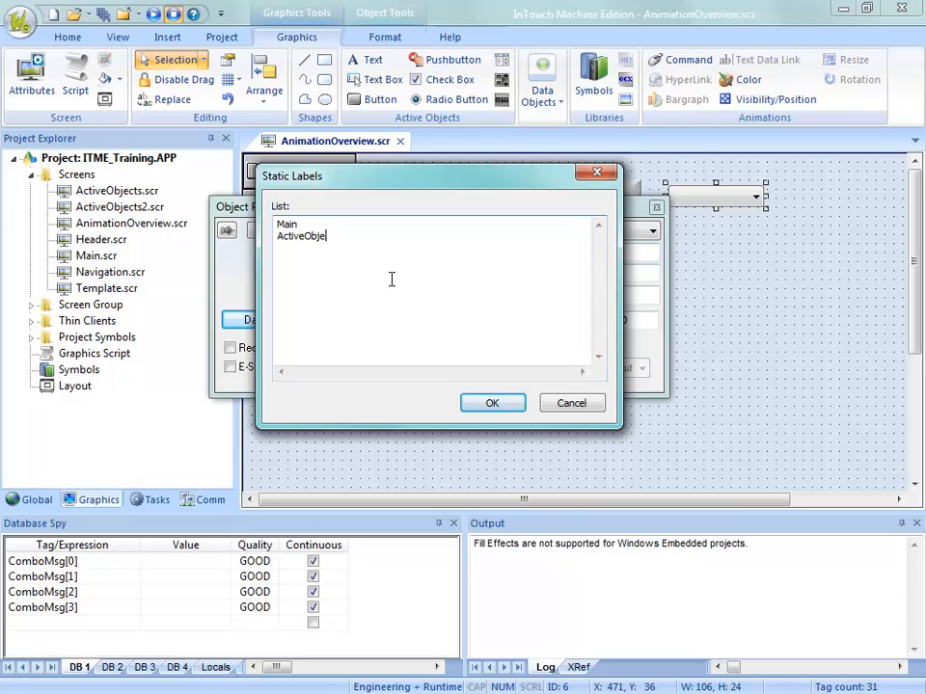
{"action": "type", "text": "cts"}
{"action": "type", "text": "c"}
{"action": "type", "text": "tiveObjects2"}
{"action": "left_click", "coordinate": [490, 405]}
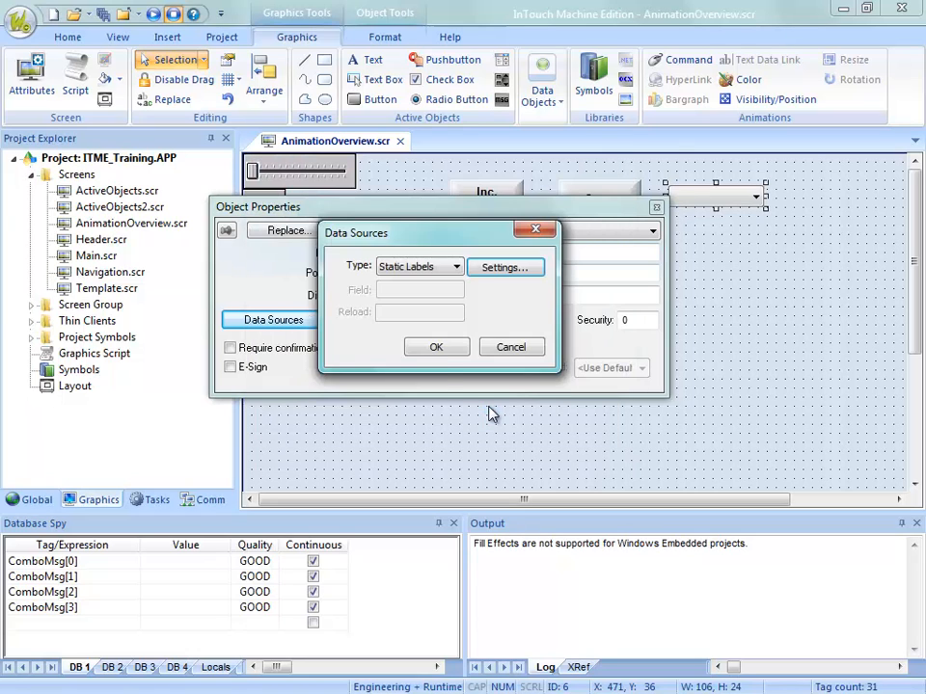
{"action": "left_click", "coordinate": [435, 347]}
{"action": "left_click", "coordinate": [739, 355]}
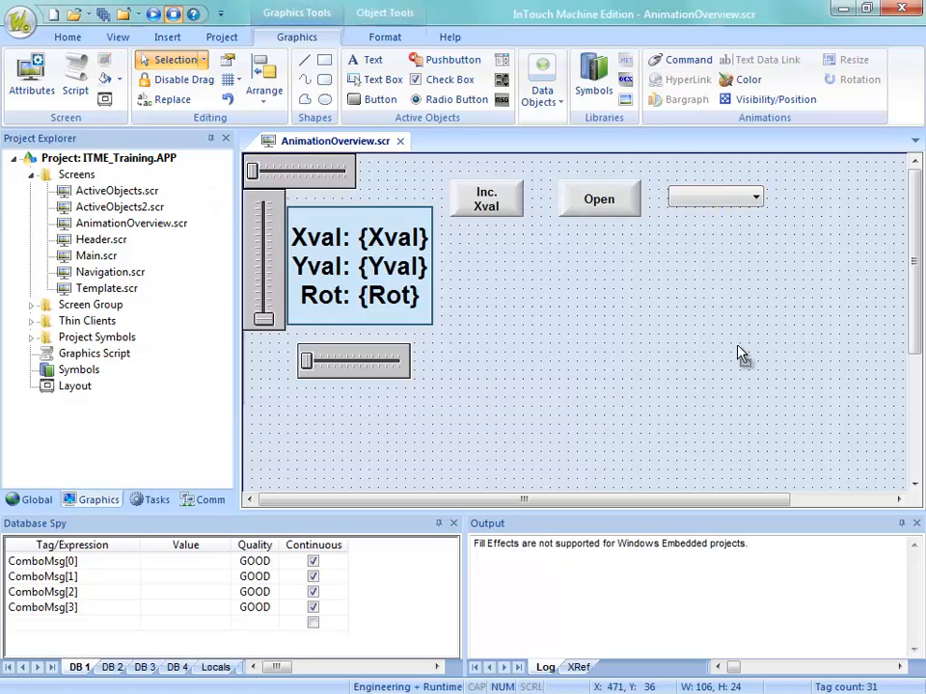
Check the combo box's label tag against the Open button's On Down screen expression
{"action": "double_click", "coordinate": [698, 204]}
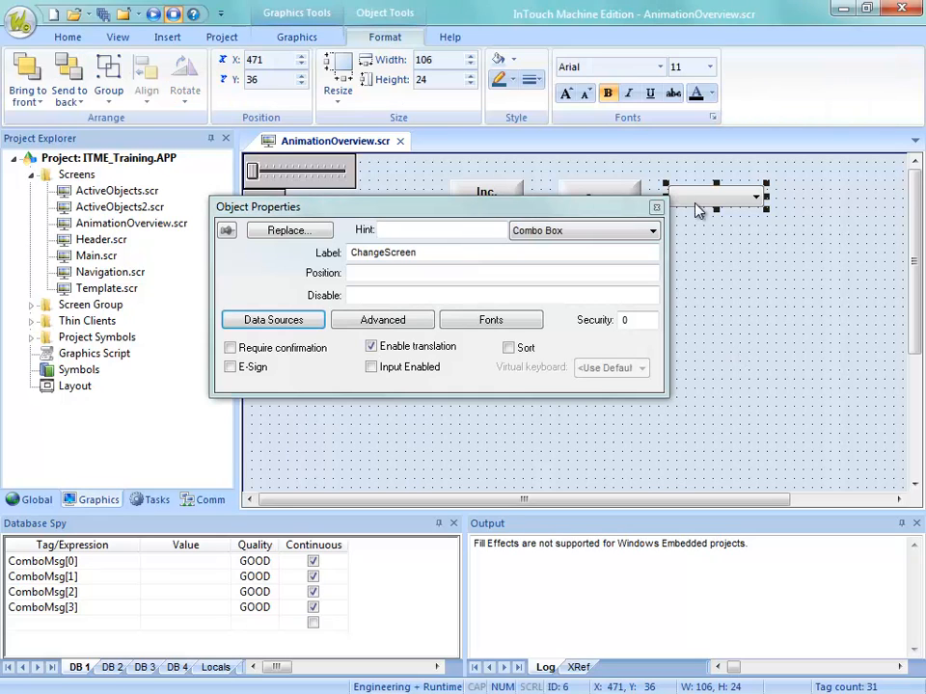
{"action": "double_click", "coordinate": [420, 252]}
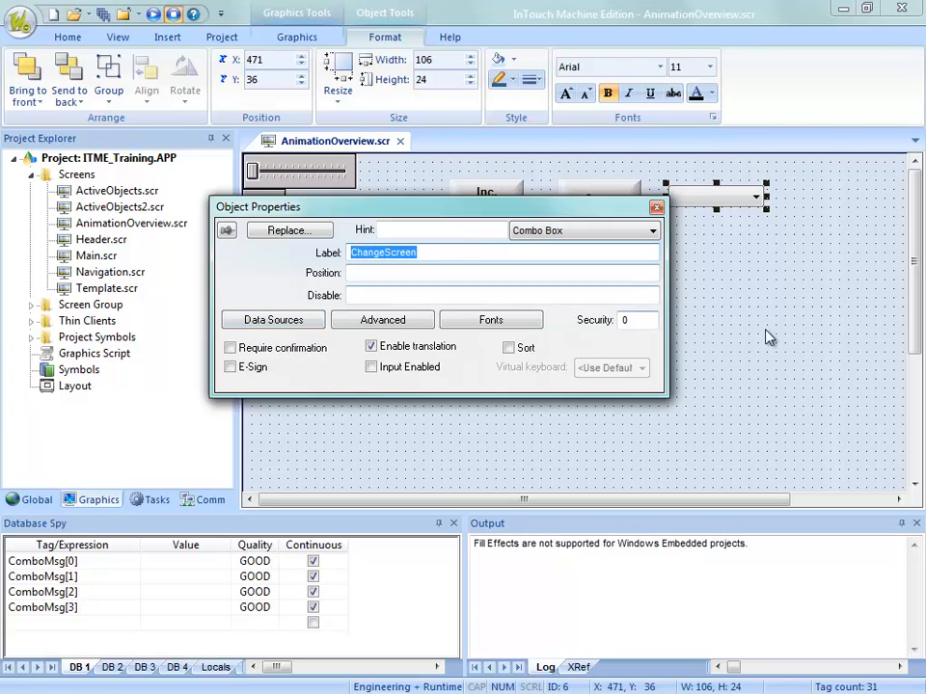
{"action": "left_click", "coordinate": [657, 265]}
{"action": "left_click", "coordinate": [614, 212]}
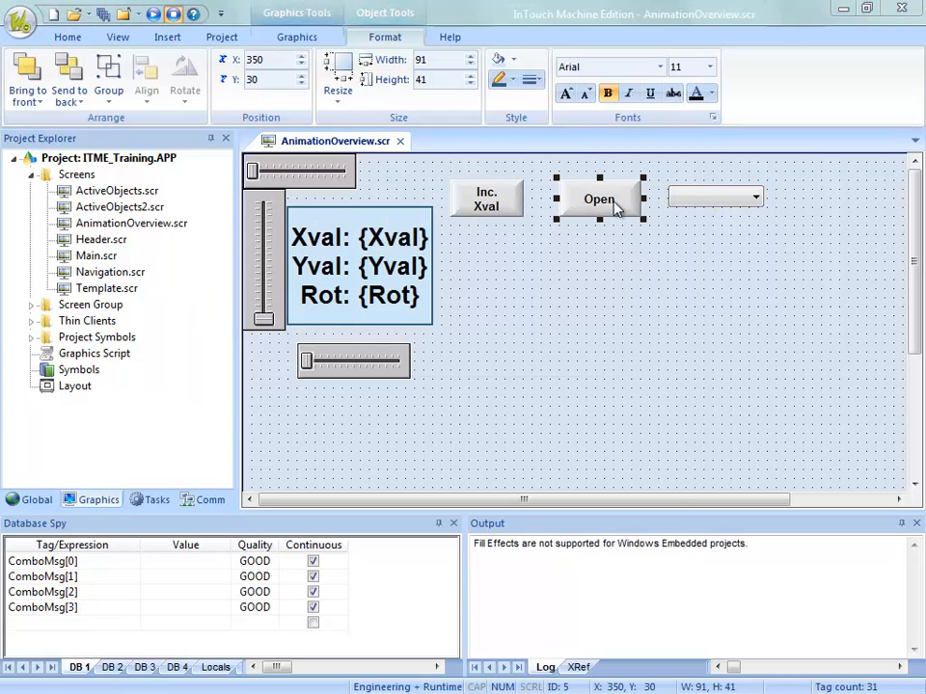
{"action": "double_click", "coordinate": [598, 205]}
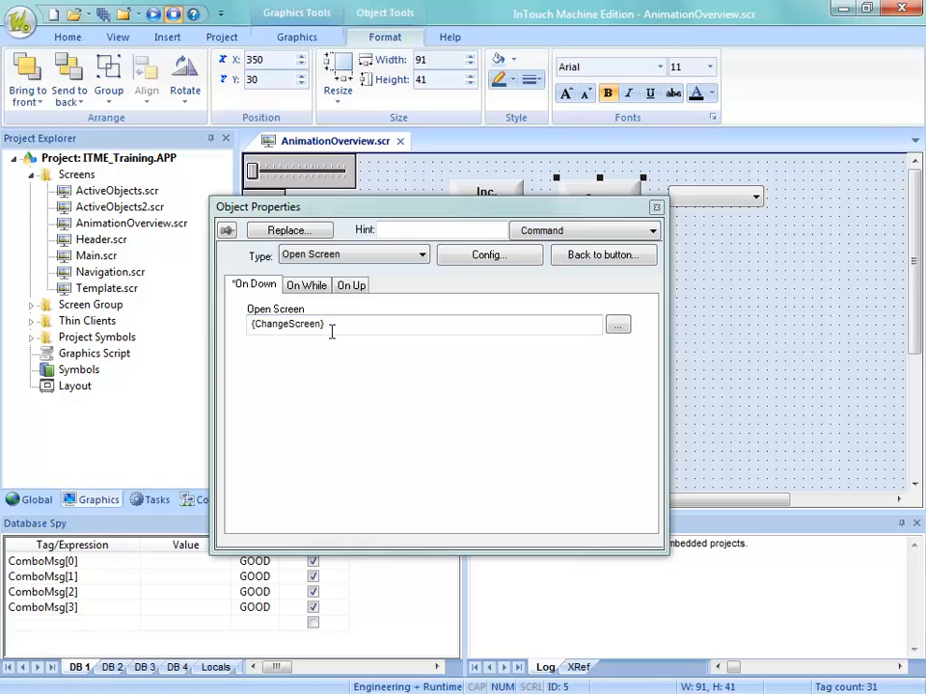
{"action": "left_click", "coordinate": [842, 362]}
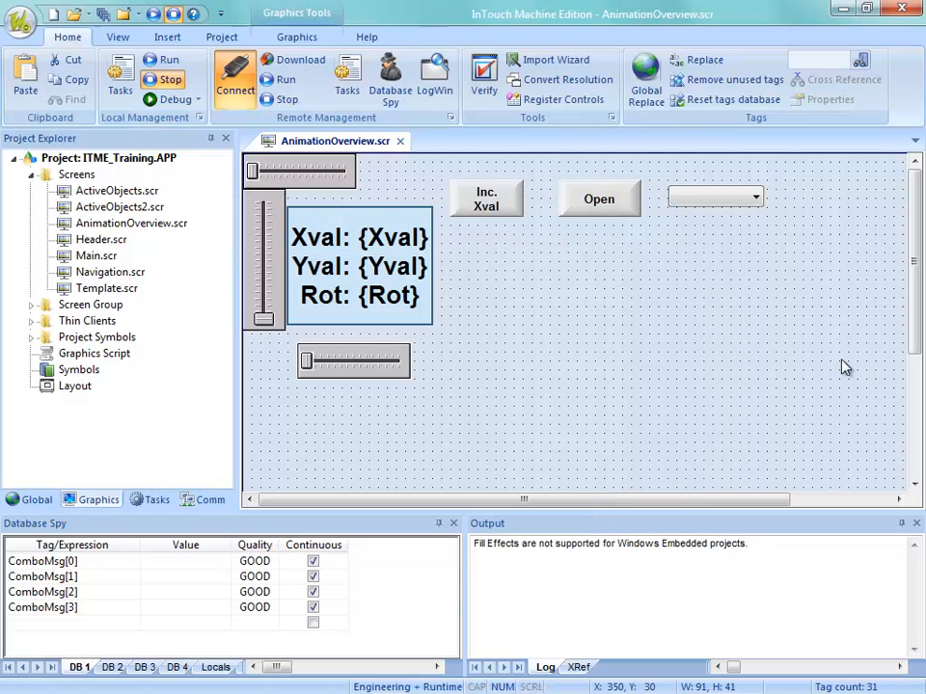
Save the AnimationOverview screen
{"action": "right_click", "coordinate": [402, 140]}
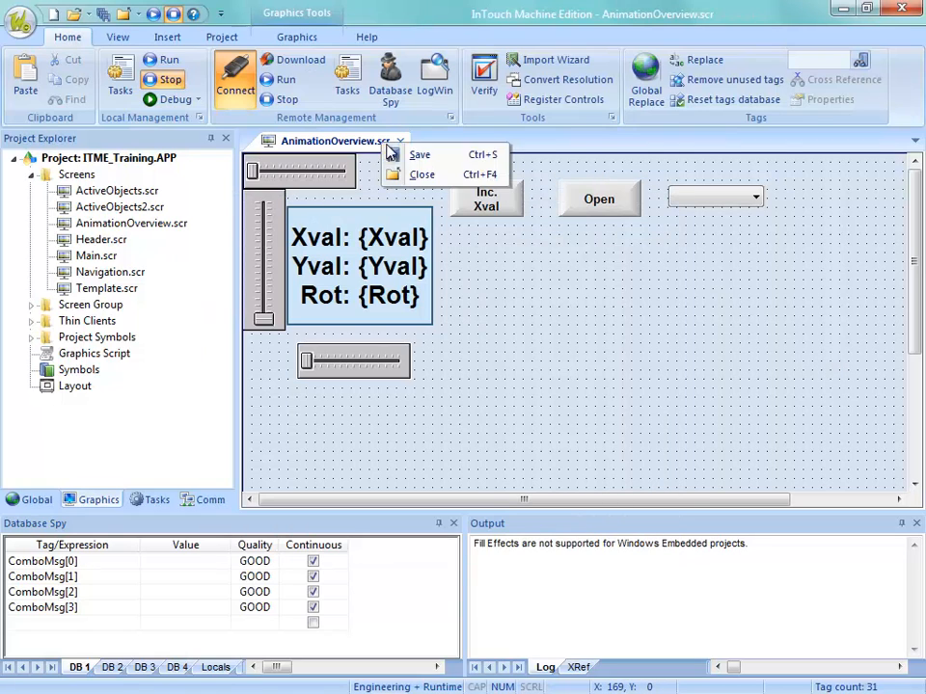
{"action": "left_click", "coordinate": [416, 154]}
{"action": "left_click", "coordinate": [520, 442]}
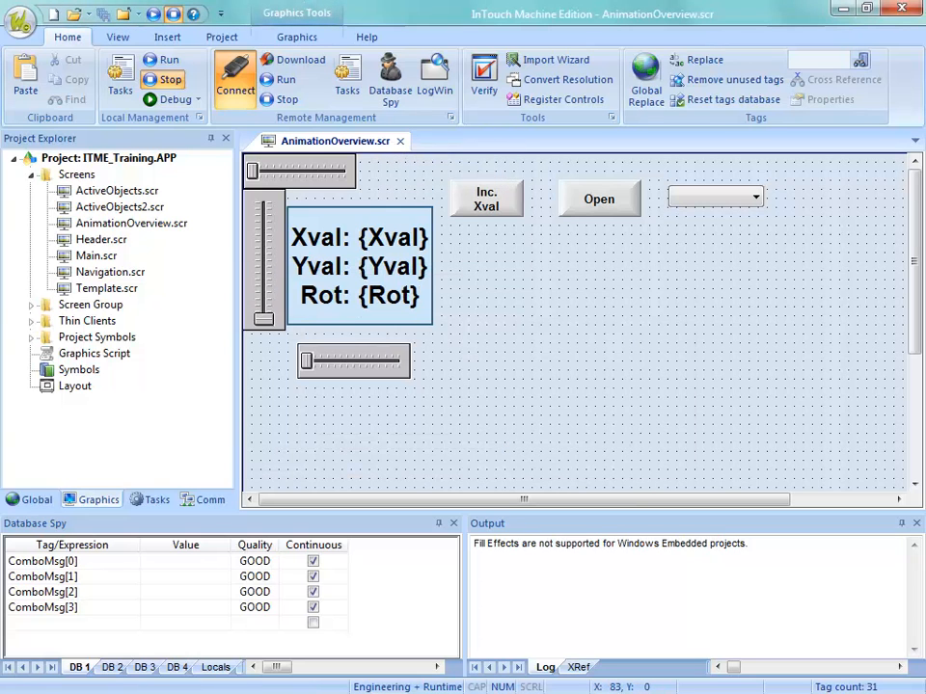
Switch to the Remote Desktop session, choose Main in the combo box and test the Open button
{"action": "left_click_drag", "start_coordinate": [494, 2], "coordinate": [435, 135]}
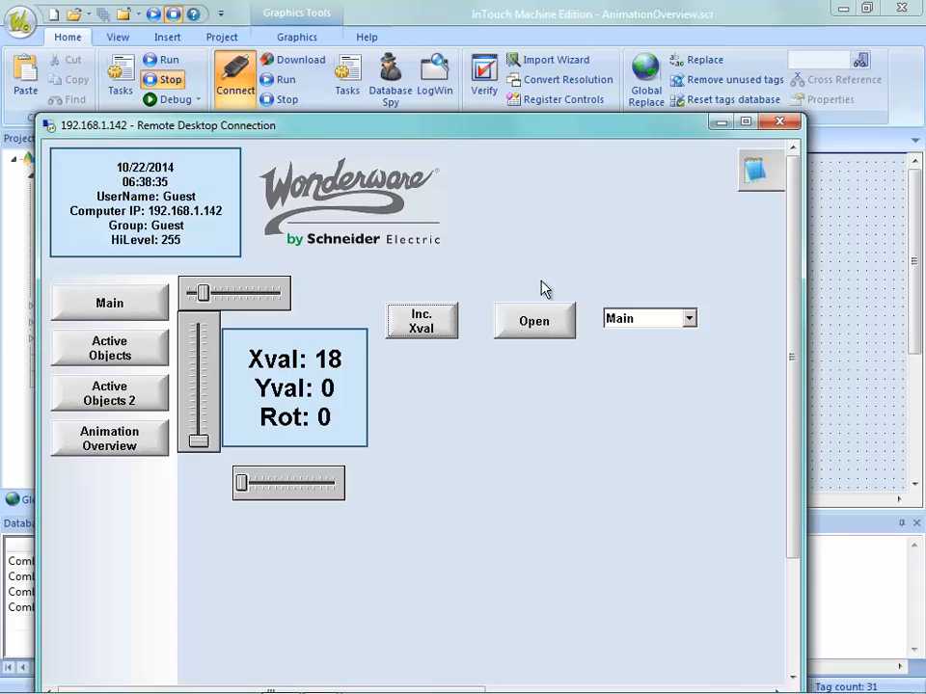
{"action": "left_click", "coordinate": [644, 320]}
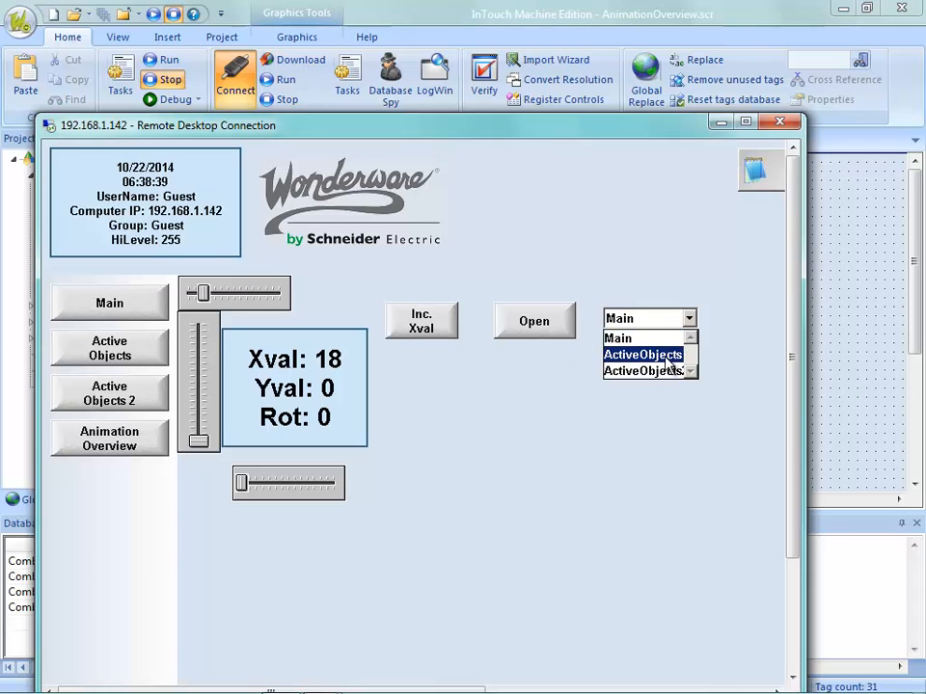
{"action": "left_click", "coordinate": [623, 341]}
{"action": "left_click", "coordinate": [542, 333]}
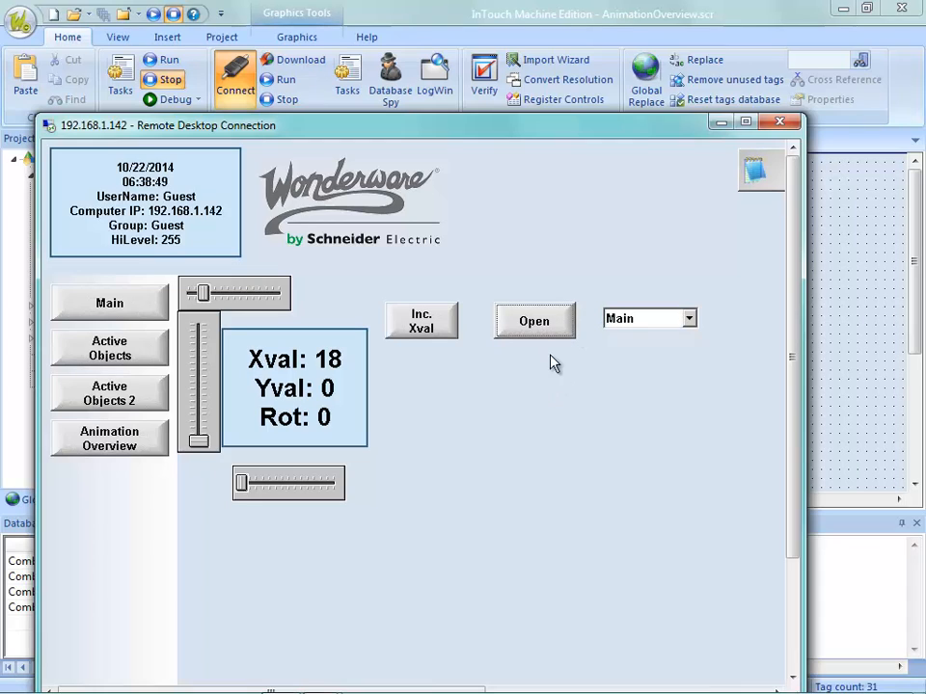
Go to the Main screen, return to Animation Overview and test the Open button again with Main chosen
{"action": "left_click", "coordinate": [135, 307]}
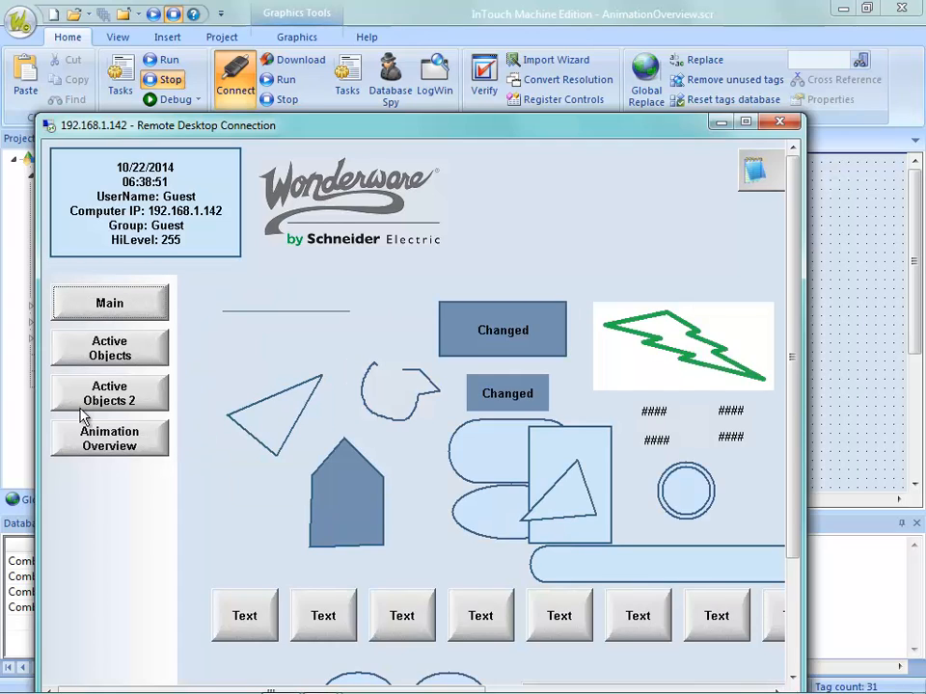
{"action": "left_click", "coordinate": [157, 440]}
{"action": "left_click", "coordinate": [642, 322]}
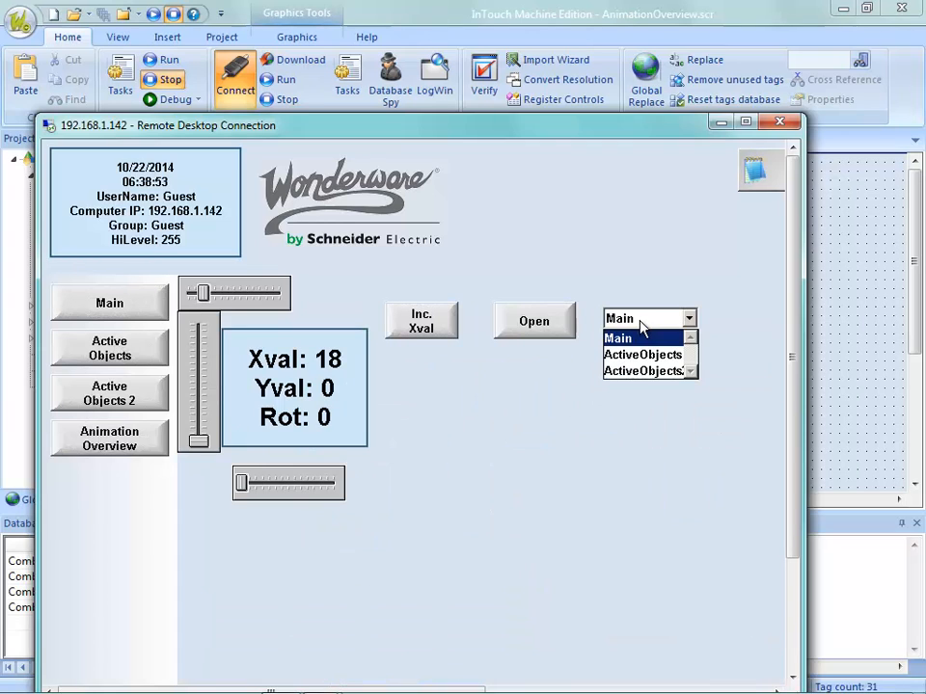
{"action": "left_click", "coordinate": [552, 331]}
{"action": "left_click", "coordinate": [552, 331]}
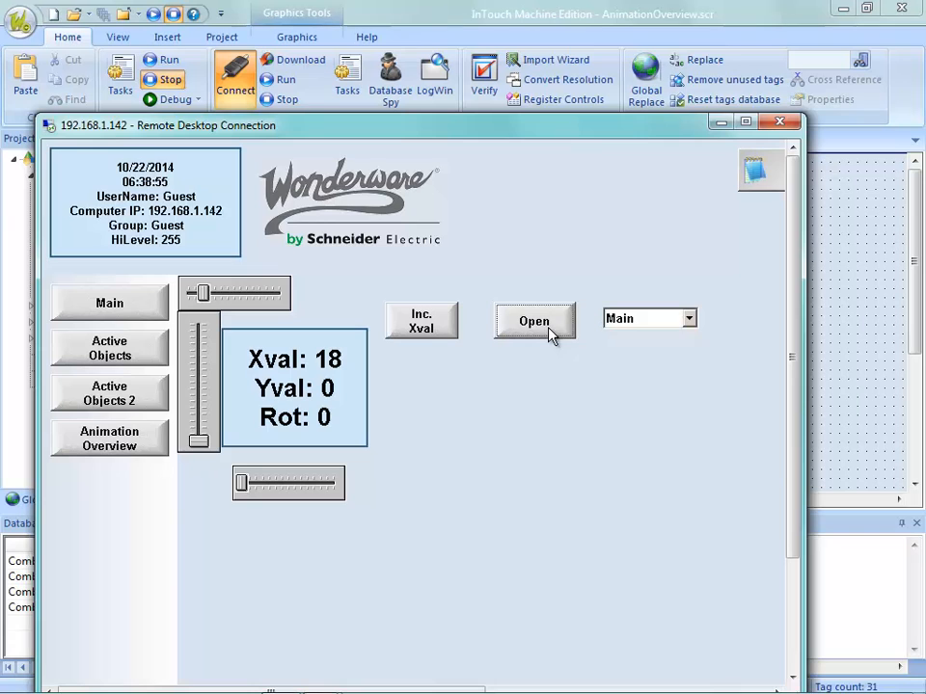
Switch back to InTouch Machine Edition and recheck the combo box's properties
{"action": "left_click_drag", "start_coordinate": [500, 128], "coordinate": [549, 0]}
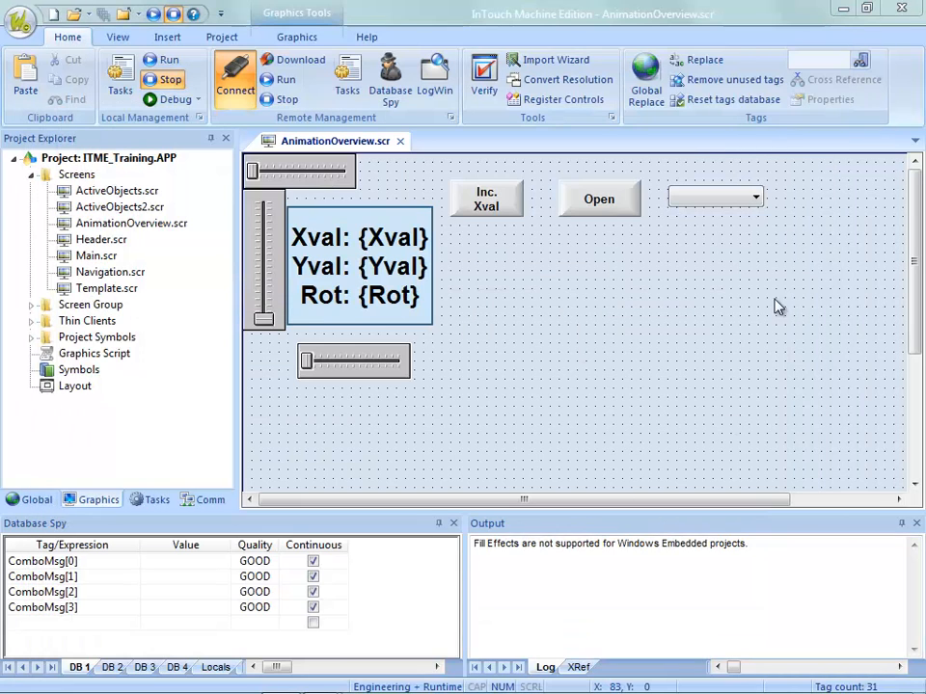
{"action": "double_click", "coordinate": [749, 198]}
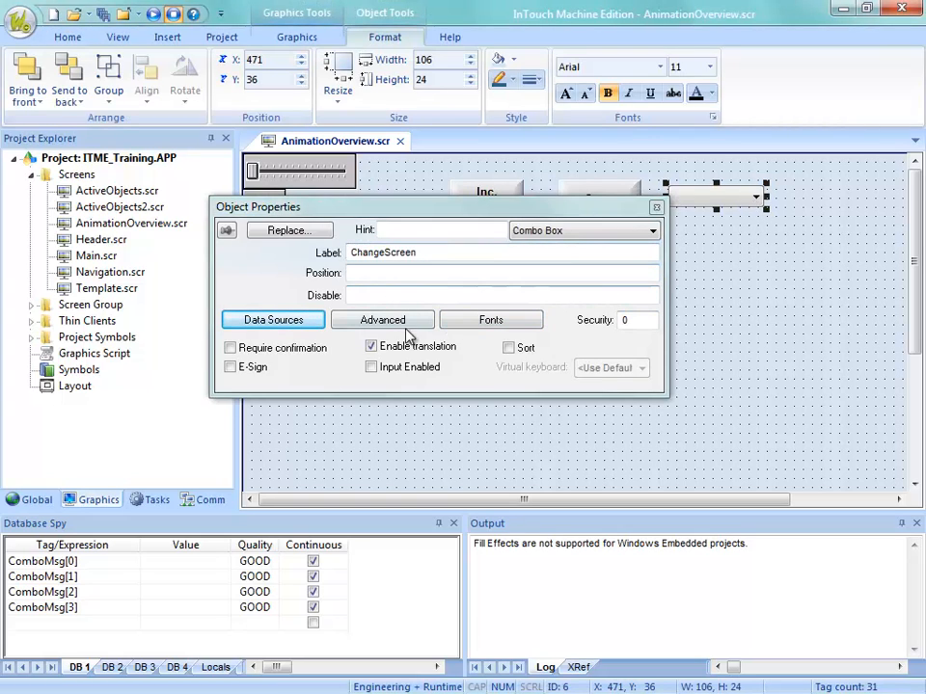
{"action": "left_click", "coordinate": [740, 365]}
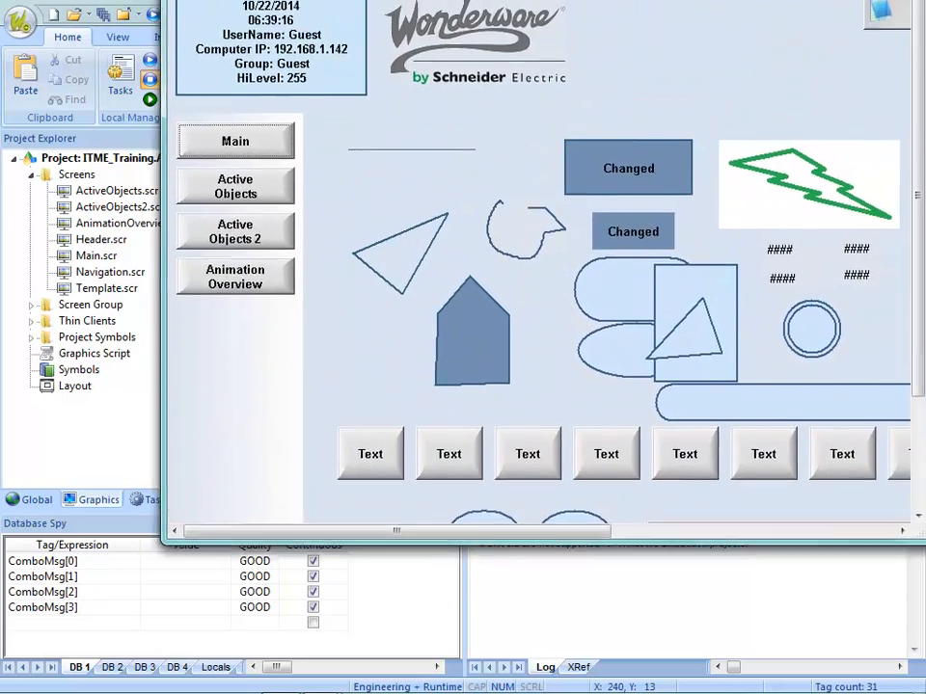
Reopen Animation Overview in the remote session, choose ActiveObjects and then Main in the combo box, and test the Open button
{"action": "left_click_drag", "start_coordinate": [659, 0], "coordinate": [620, 91]}
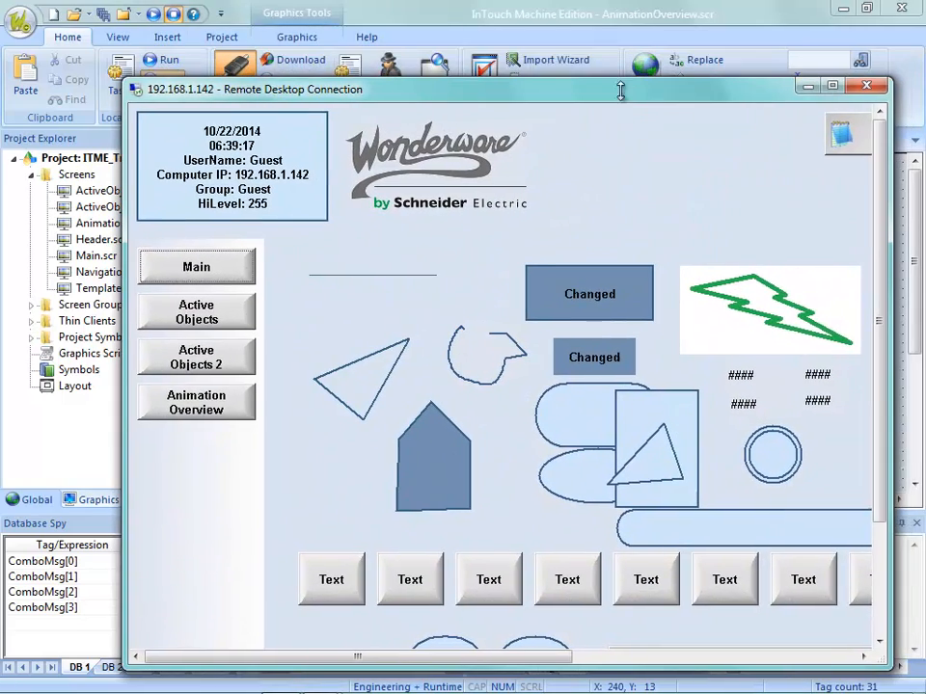
{"action": "left_click", "coordinate": [201, 406]}
{"action": "left_click", "coordinate": [763, 284]}
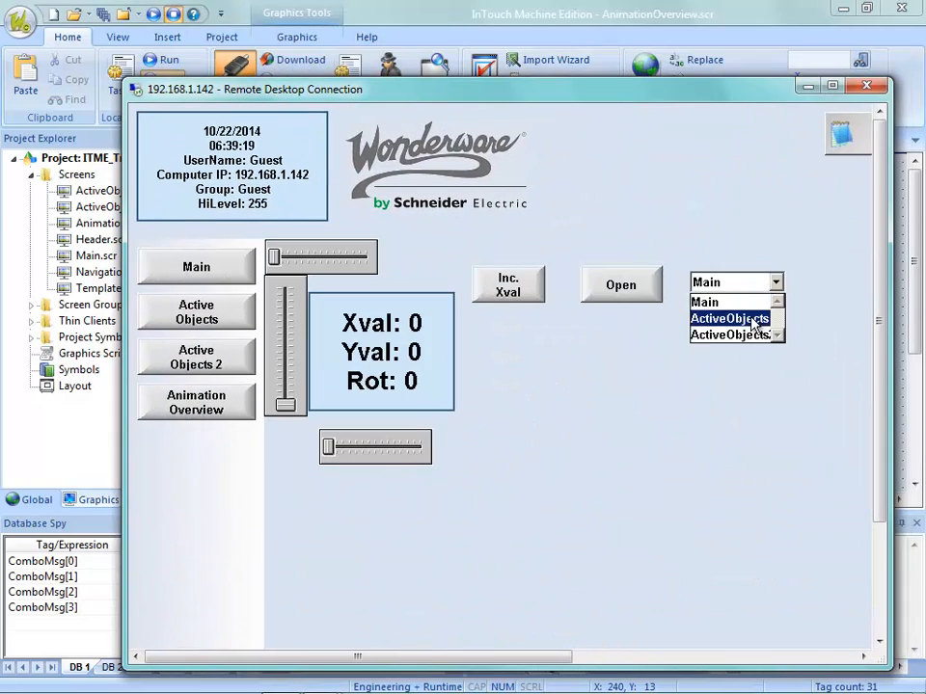
{"action": "left_click", "coordinate": [758, 318]}
{"action": "left_click", "coordinate": [748, 285]}
{"action": "left_click", "coordinate": [733, 302]}
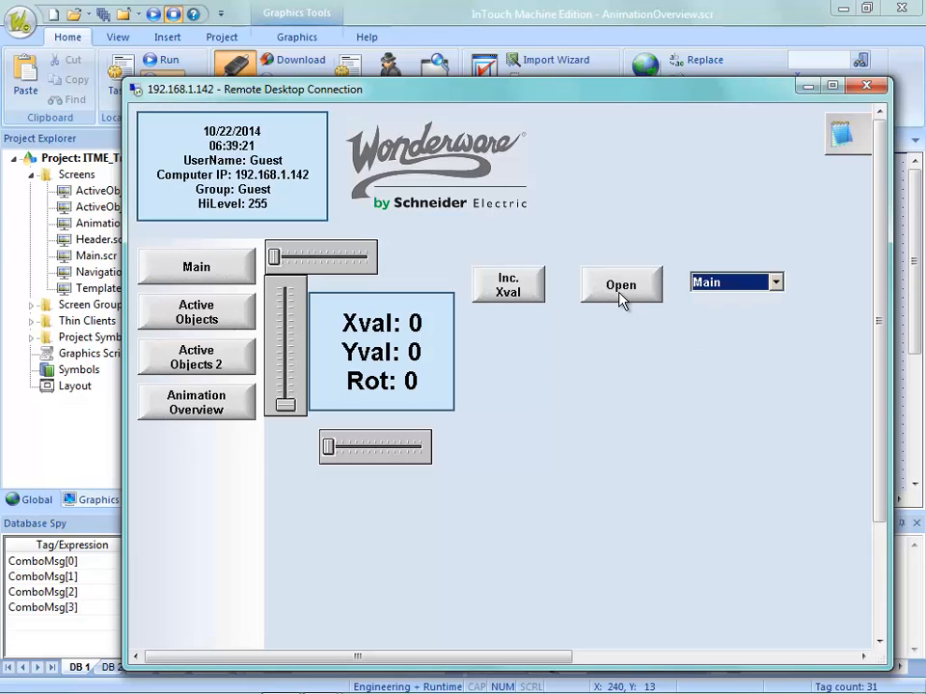
{"action": "left_click", "coordinate": [620, 295]}
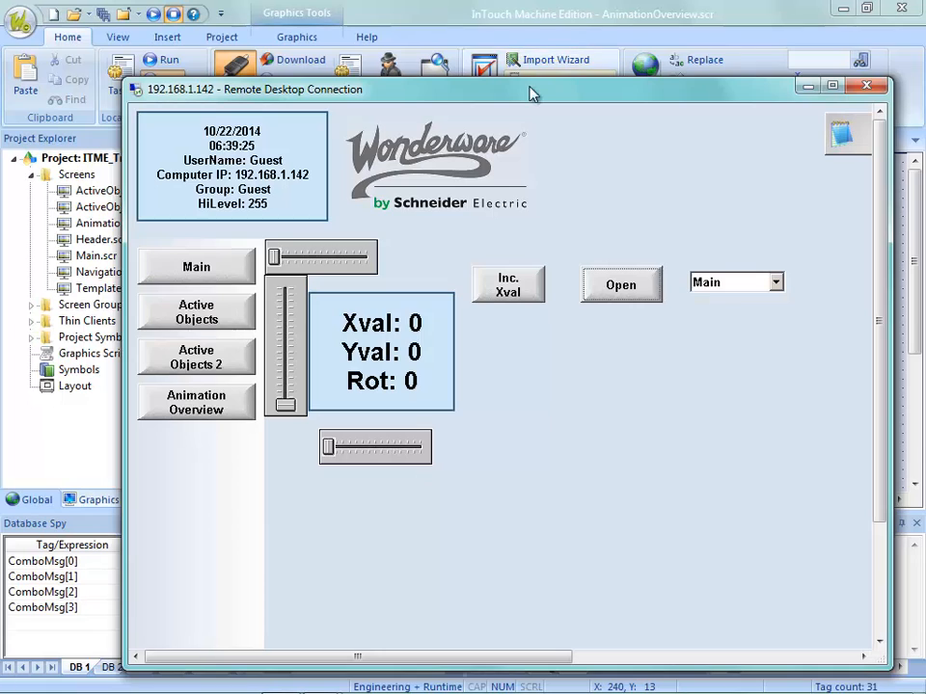
Switch back to InTouch Machine Edition and replace ComboMsg[0] with ChangeScreen in the Database Spy watch list
{"action": "left_click_drag", "start_coordinate": [531, 92], "coordinate": [422, 0]}
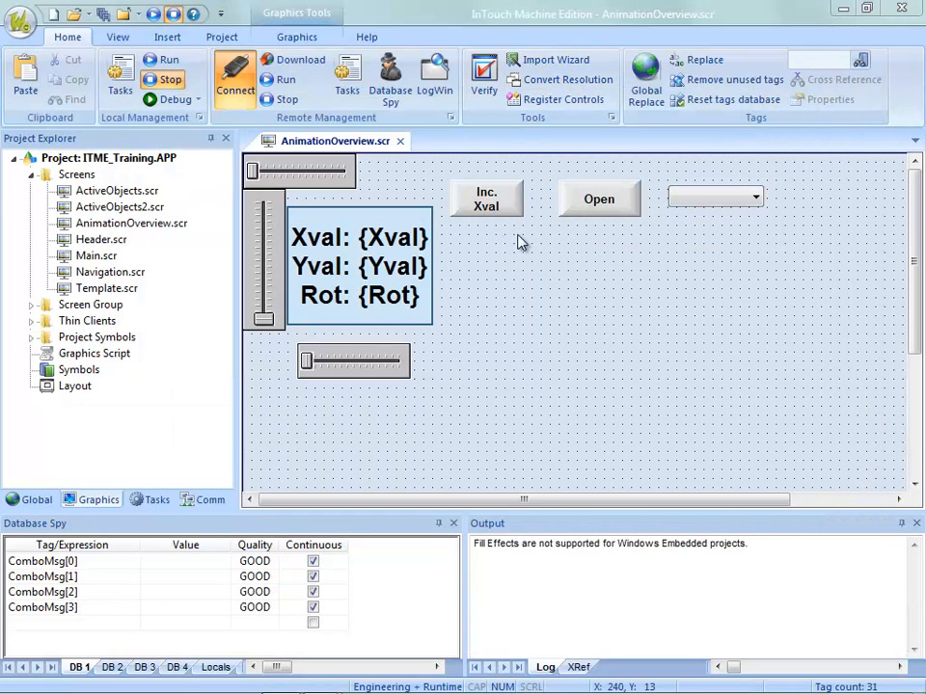
{"action": "left_click", "coordinate": [74, 560]}
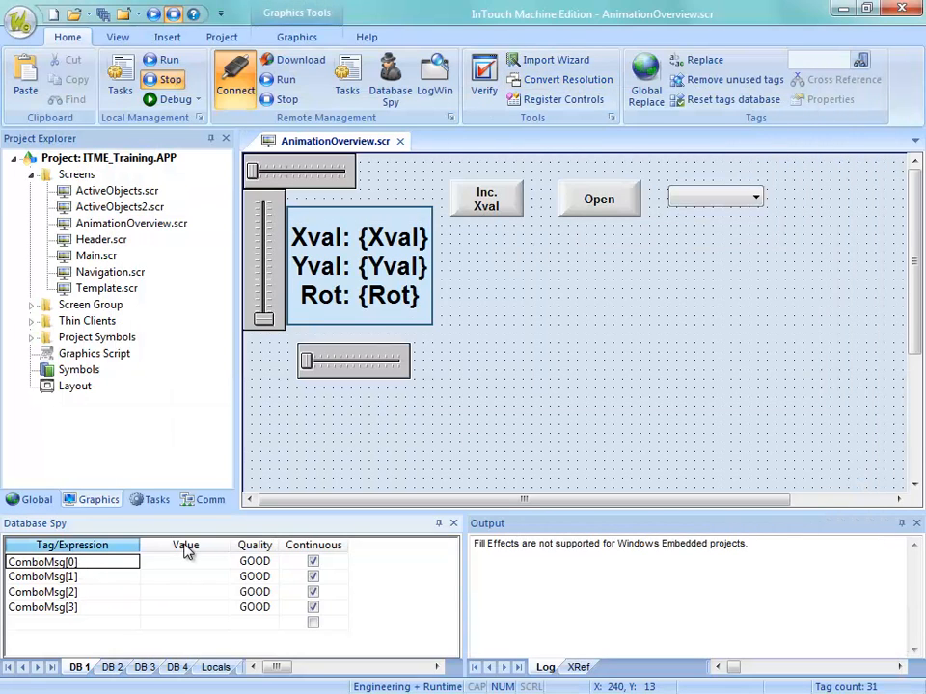
{"action": "type", "text": "Chan"}
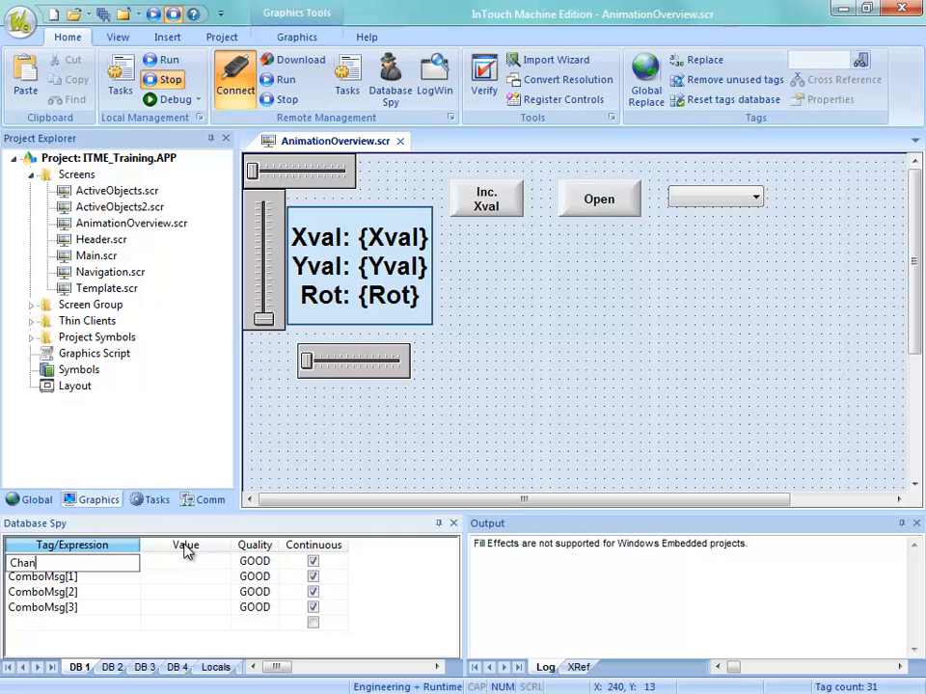
{"action": "type", "text": "geScreen"}
{"action": "key", "text": "Return"}
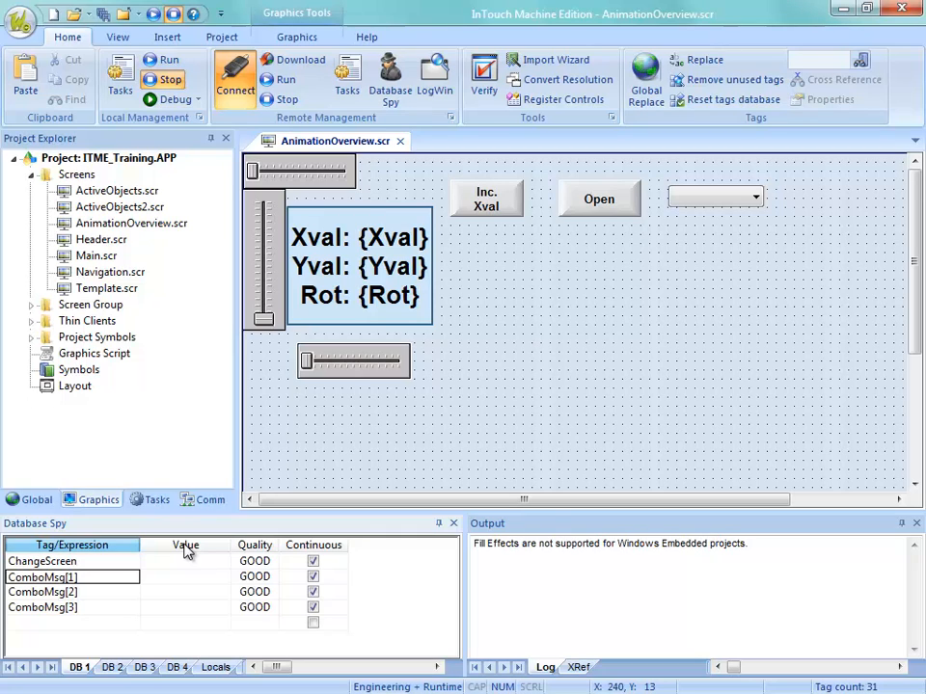
{"action": "left_click", "coordinate": [222, 560]}
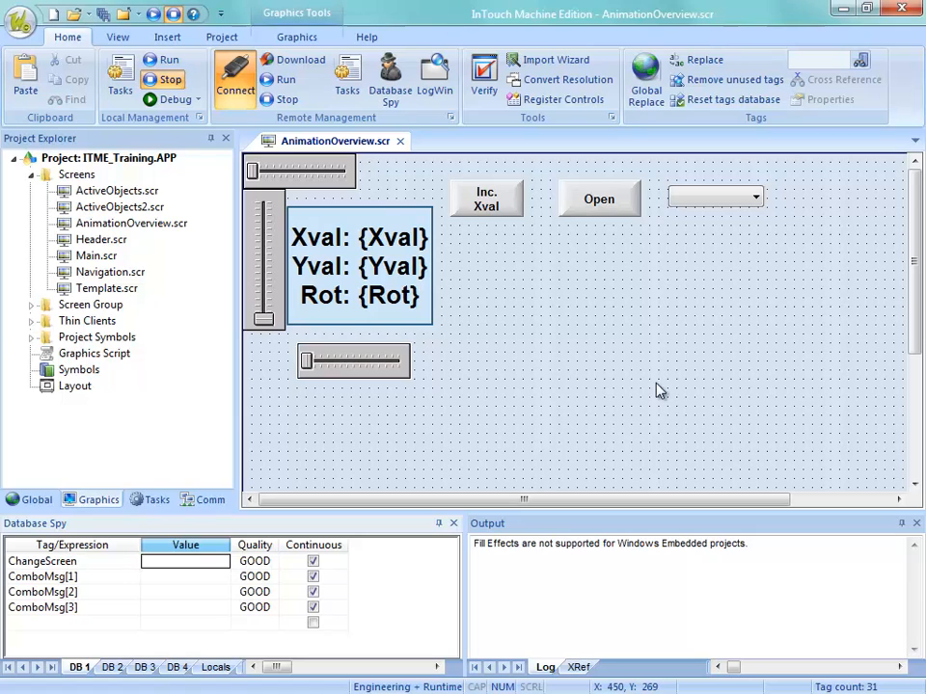
Check the label tag in the combo box's properties
{"action": "double_click", "coordinate": [717, 196]}
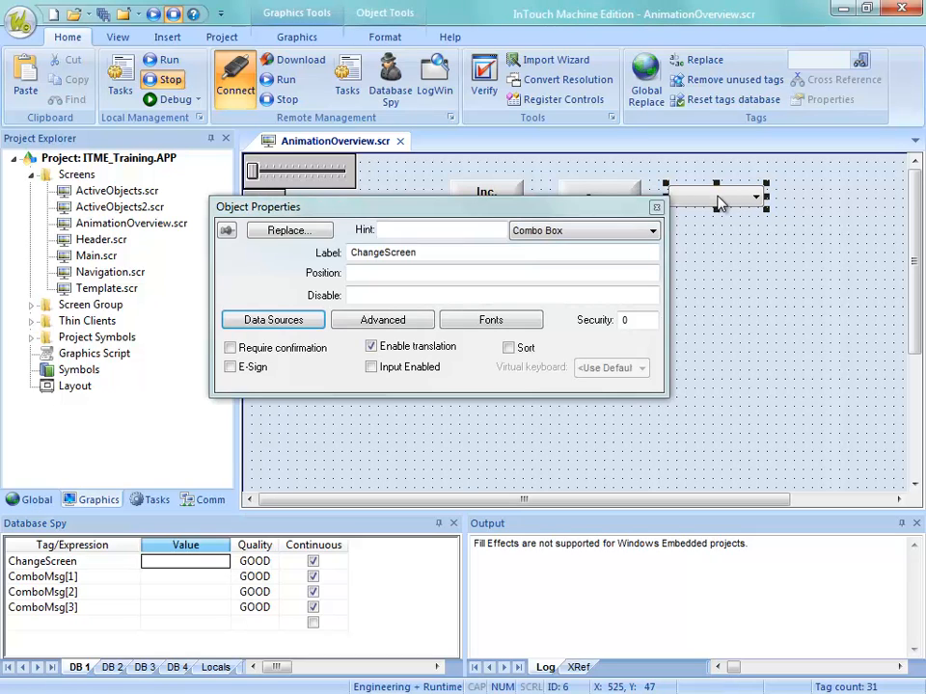
{"action": "left_click", "coordinate": [724, 233]}
{"action": "left_click", "coordinate": [657, 209]}
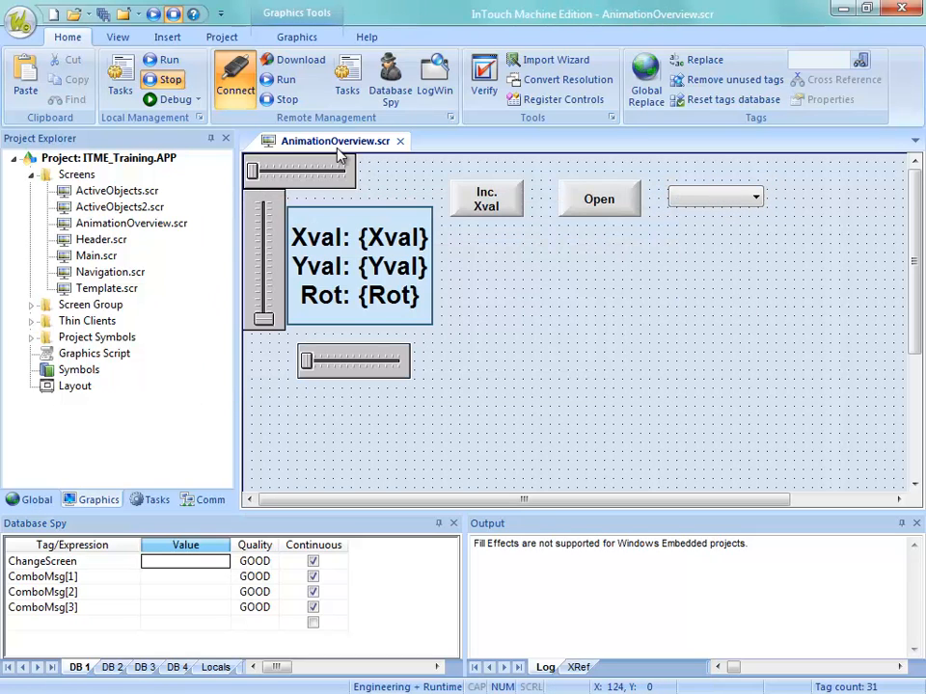
Download the AnimationOverview.scr screen file to the remote target system
{"action": "left_click", "coordinate": [274, 105]}
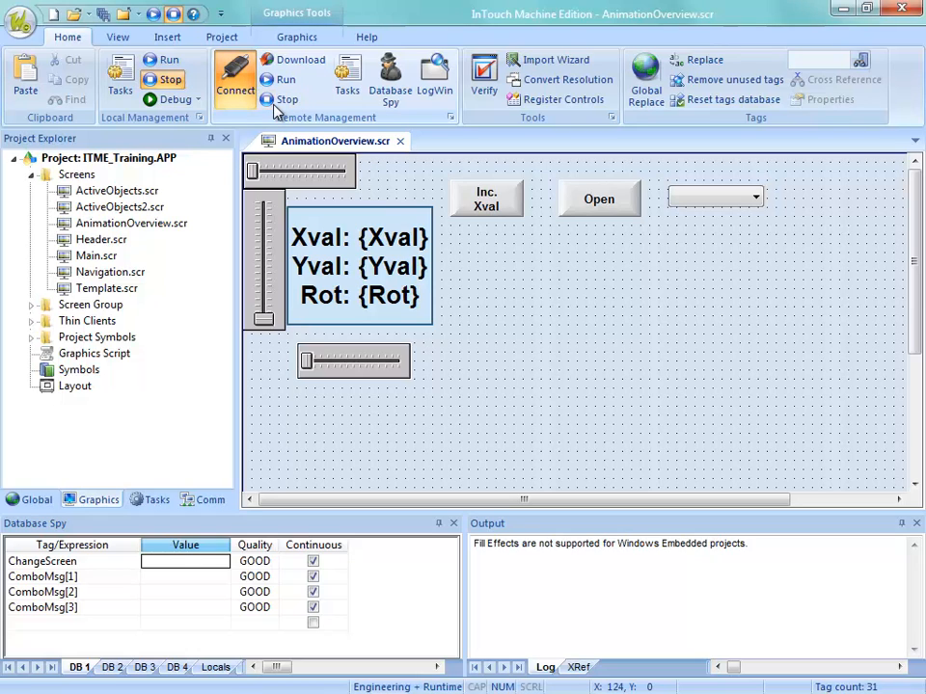
{"action": "left_click", "coordinate": [289, 61]}
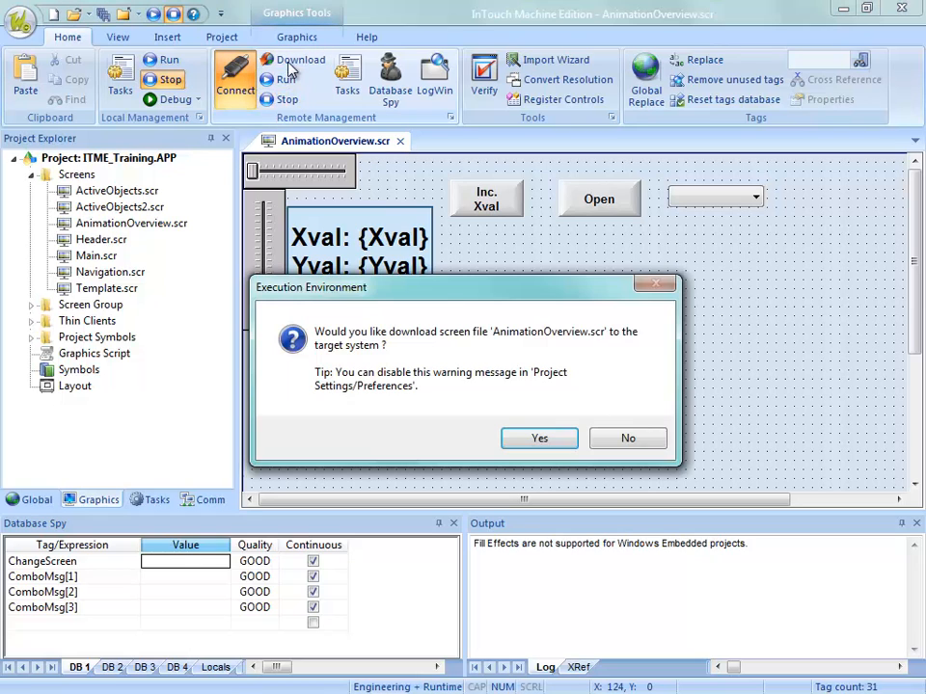
{"action": "left_click", "coordinate": [535, 438]}
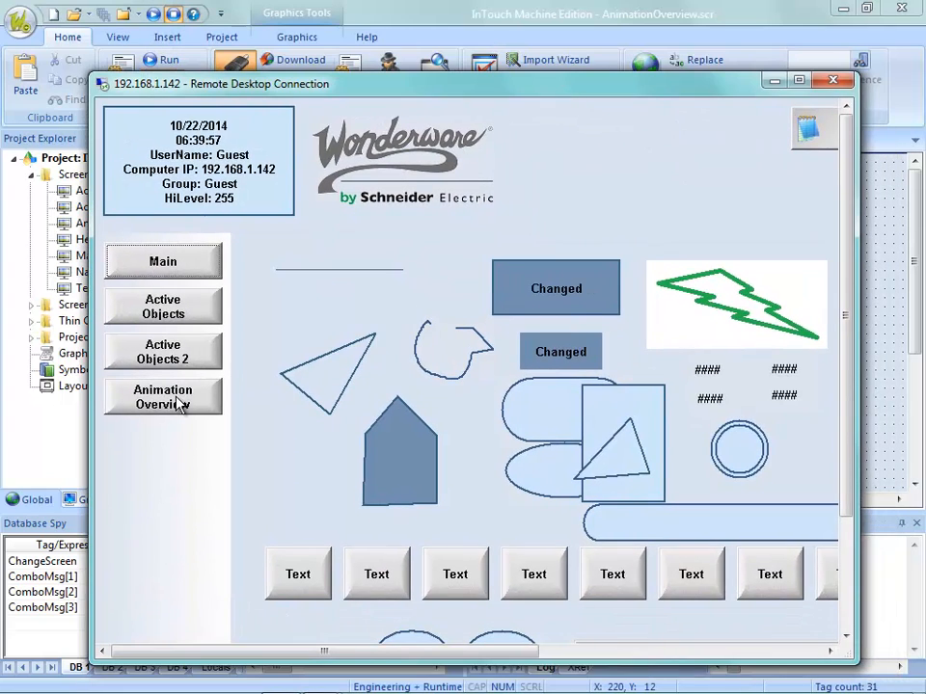
Open Animation Overview in the remote session, choose Main in the combo box and test the Open button
{"action": "left_click", "coordinate": [182, 401]}
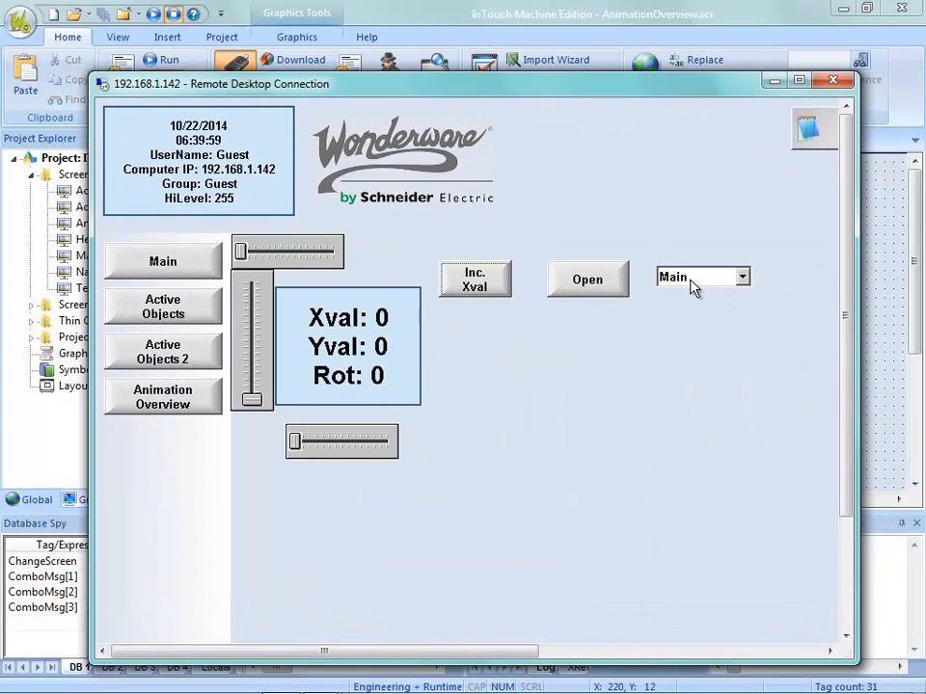
{"action": "left_click", "coordinate": [691, 280]}
{"action": "left_click", "coordinate": [686, 296]}
{"action": "left_click", "coordinate": [613, 285]}
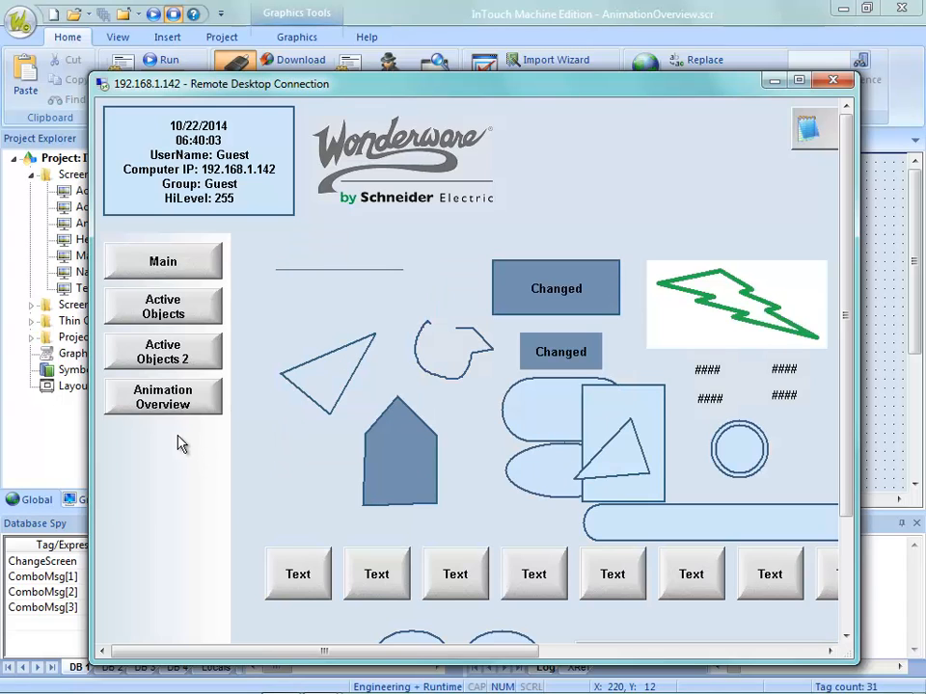
Return to Animation Overview, choose ActiveObjects in the combo box and test the Open button
{"action": "left_click", "coordinate": [189, 411]}
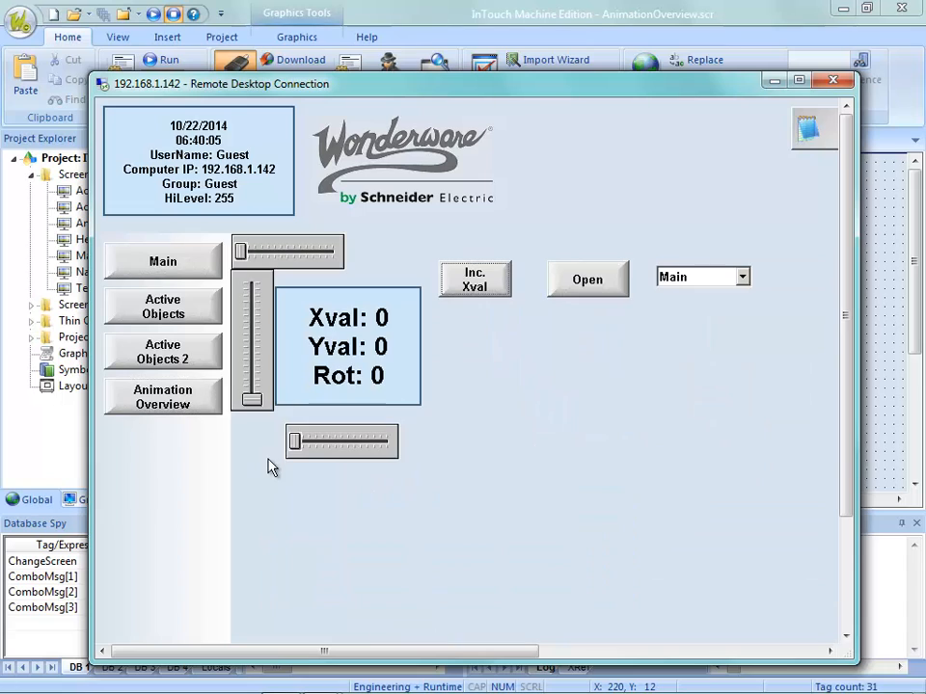
{"action": "left_click", "coordinate": [695, 280]}
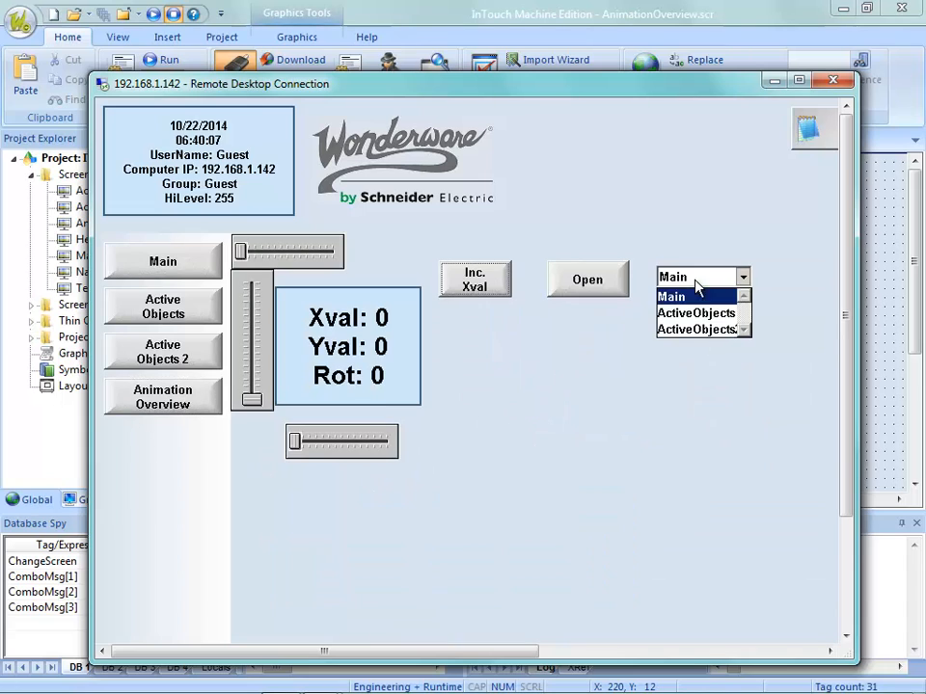
{"action": "left_click", "coordinate": [694, 317]}
{"action": "left_click", "coordinate": [602, 286]}
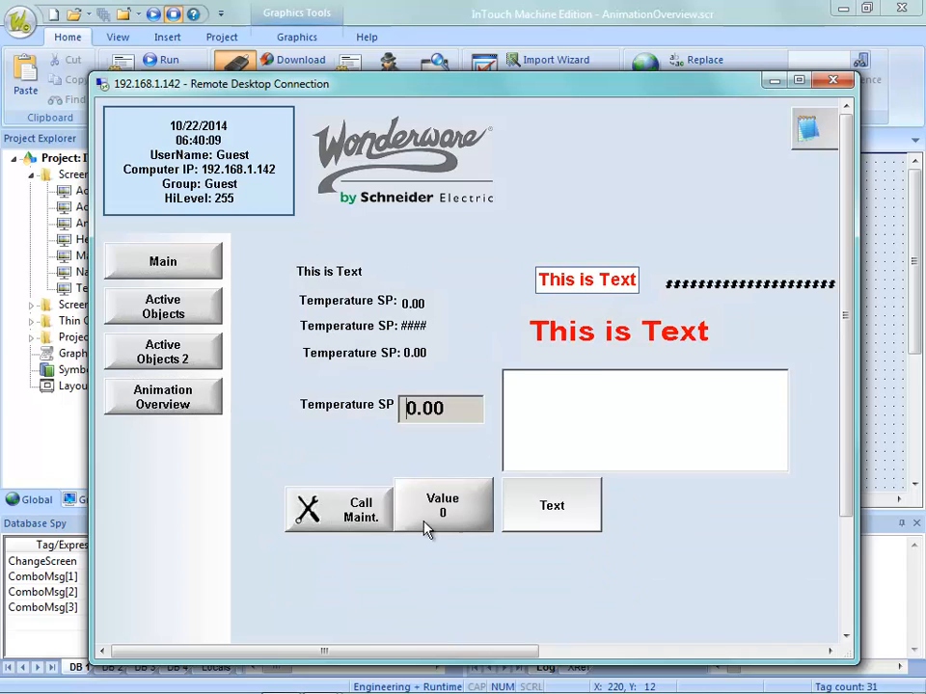
Return to Animation Overview, choose ActiveObjects2 in the combo box and test the Open button
{"action": "left_click", "coordinate": [171, 406]}
{"action": "left_click", "coordinate": [685, 277]}
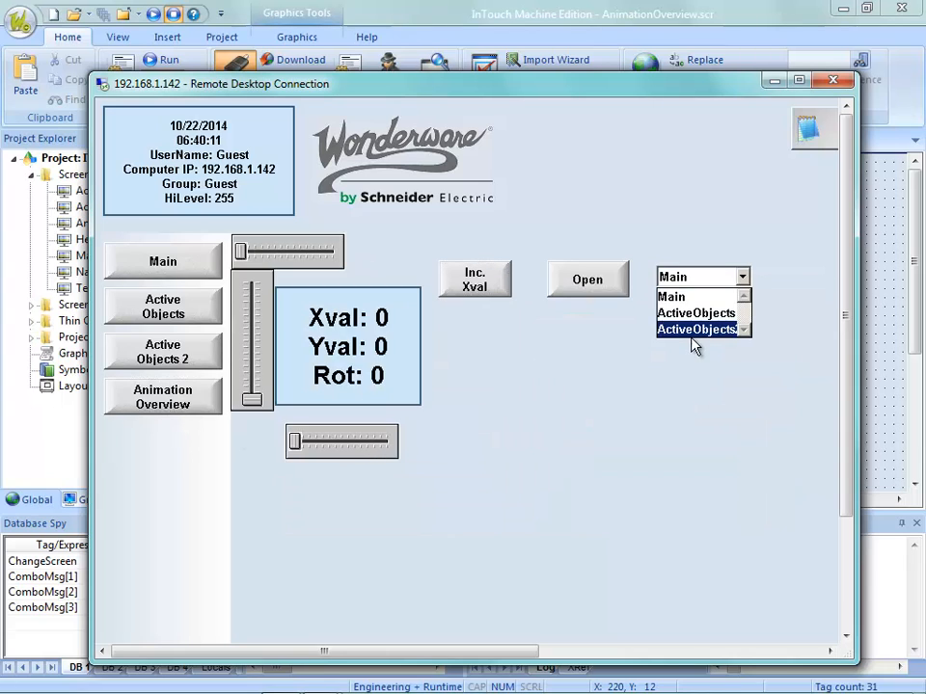
{"action": "left_click", "coordinate": [689, 330]}
{"action": "left_click", "coordinate": [588, 288]}
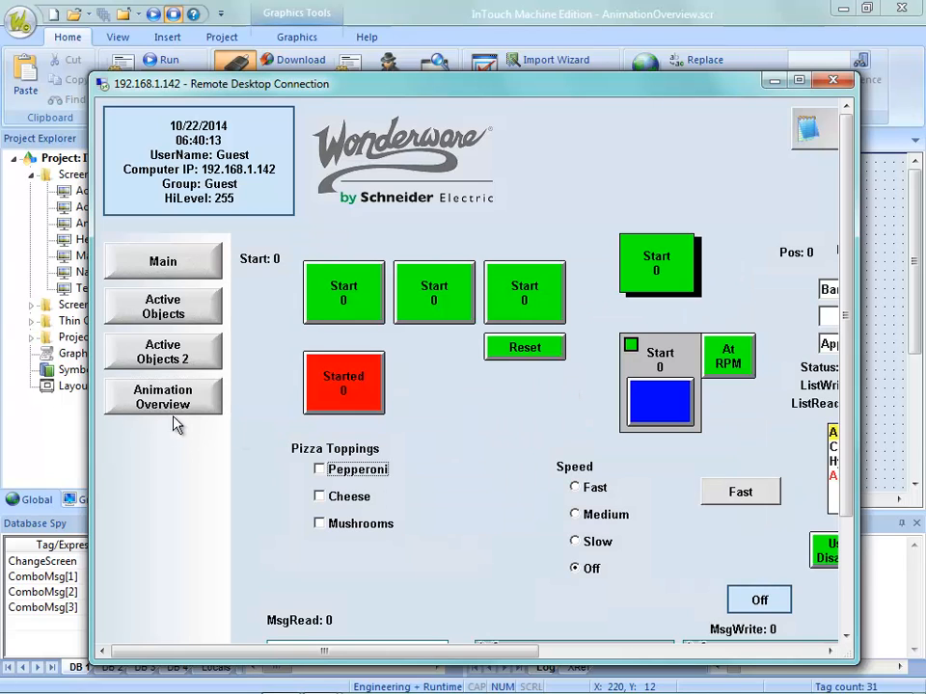
Return to Animation Overview, test the Open button with the combo box left at Main, and reopen Animation Overview
{"action": "left_click", "coordinate": [147, 399]}
{"action": "left_click", "coordinate": [701, 282]}
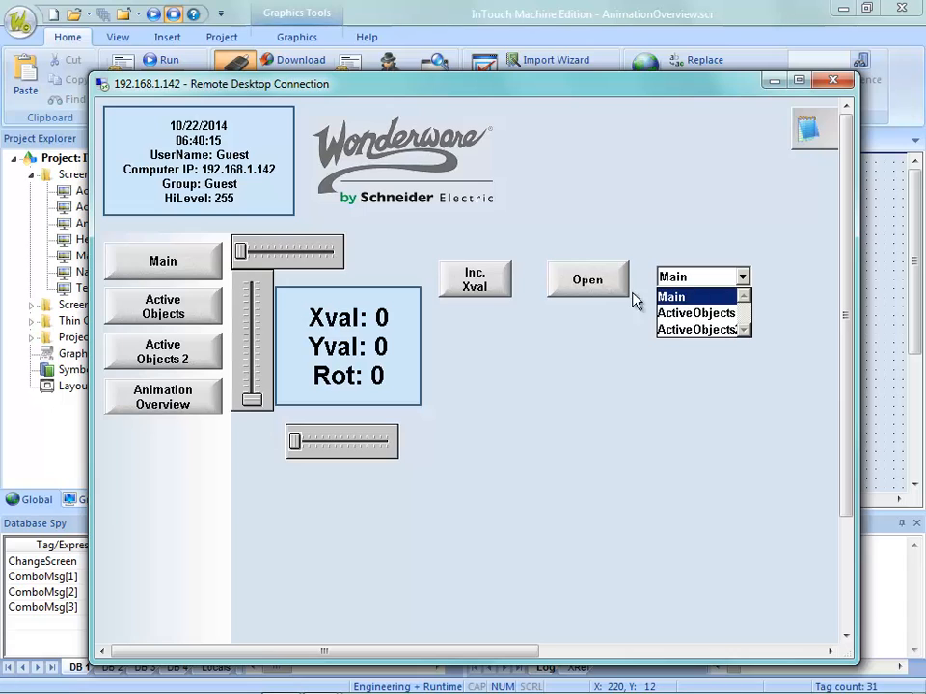
{"action": "left_click", "coordinate": [588, 307]}
{"action": "left_click", "coordinate": [595, 294]}
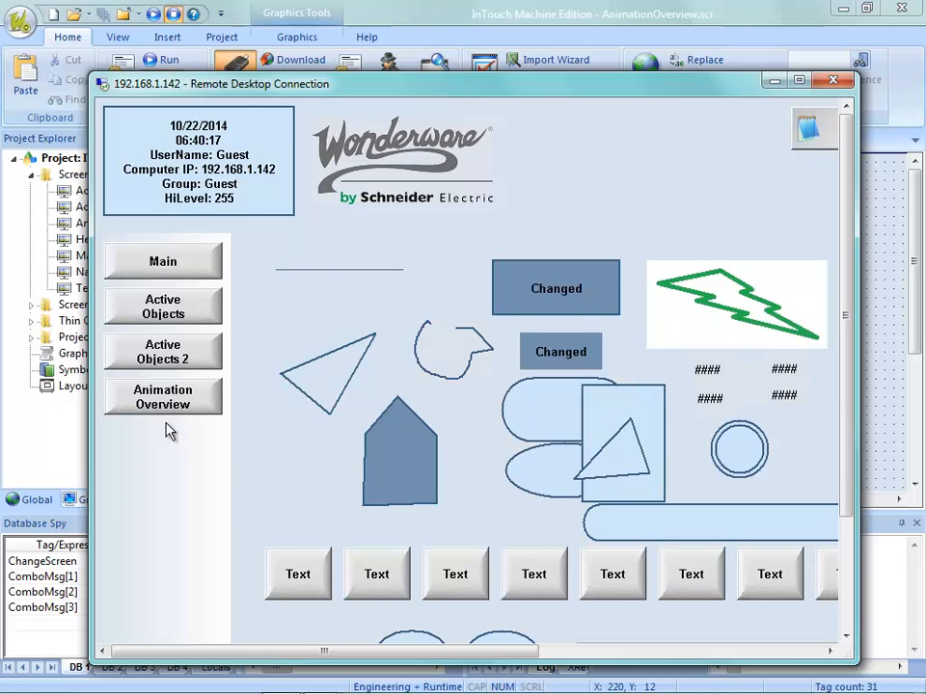
{"action": "left_click", "coordinate": [170, 403]}
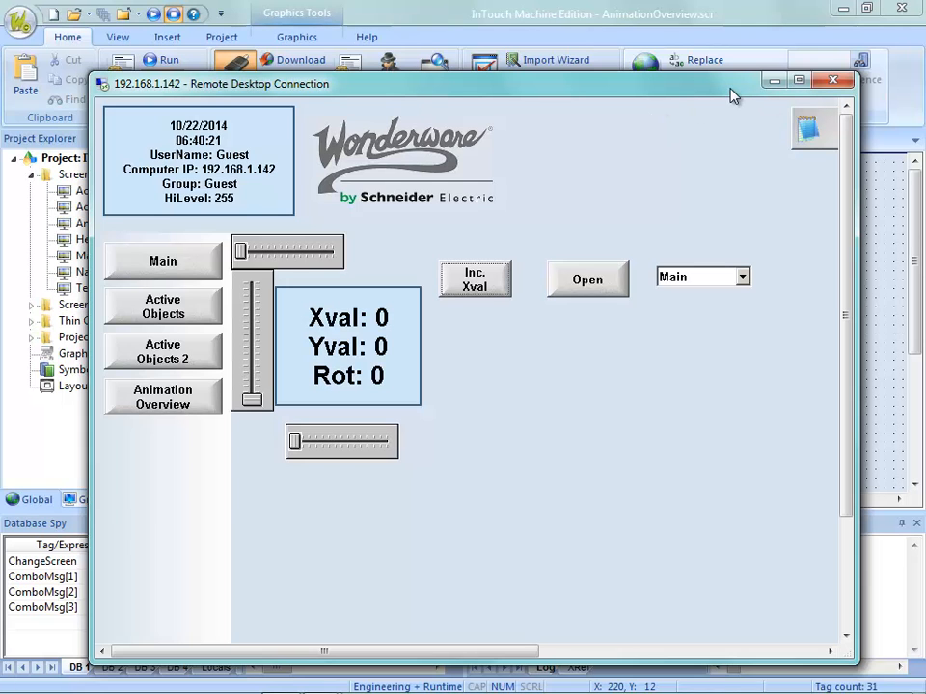
Switch back to InTouch Machine Edition and place a button about 101 by 61 below the Inc. Xval and Open buttons
{"action": "left_click_drag", "start_coordinate": [730, 88], "coordinate": [668, 0]}
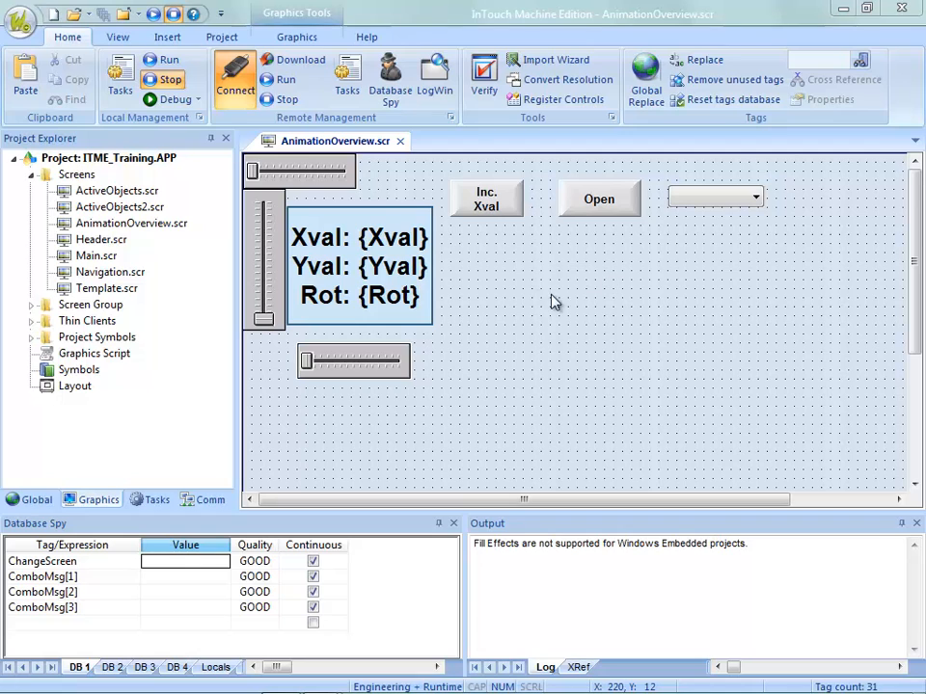
{"action": "left_click", "coordinate": [298, 37]}
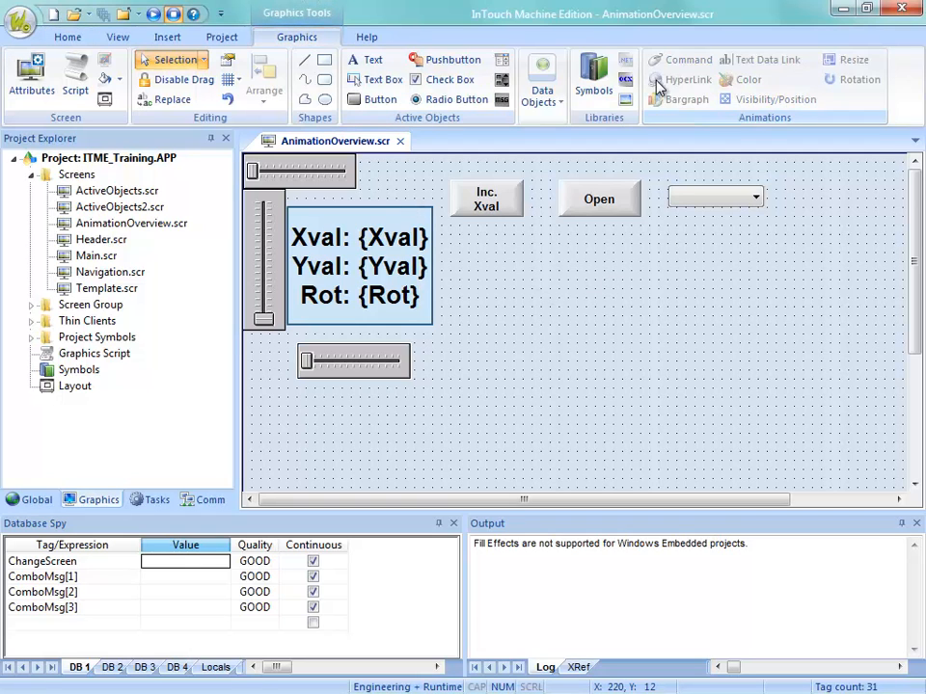
{"action": "left_click", "coordinate": [375, 99]}
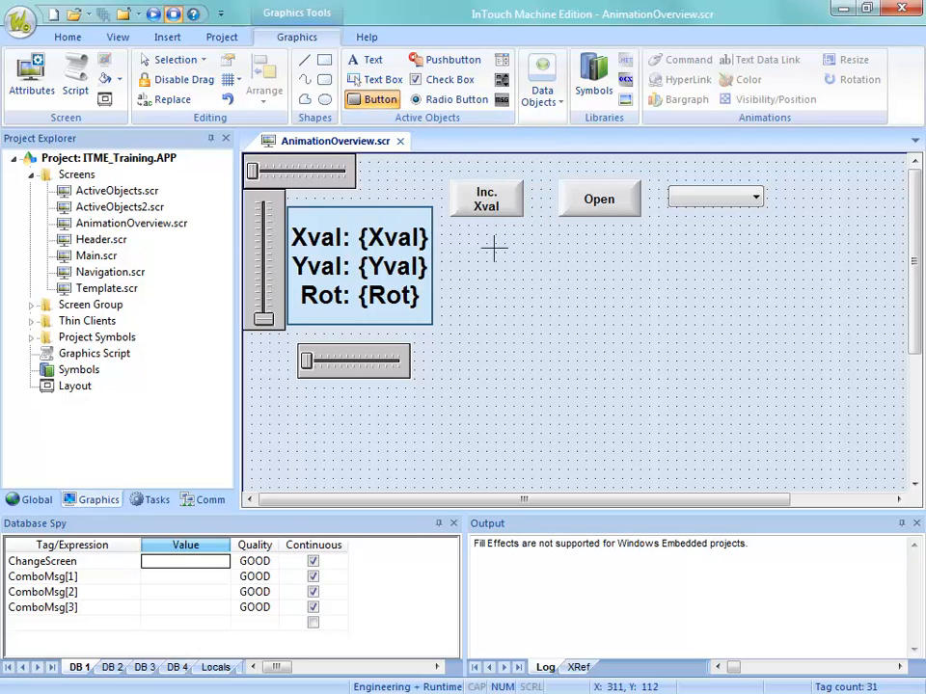
{"action": "left_click", "coordinate": [541, 292]}
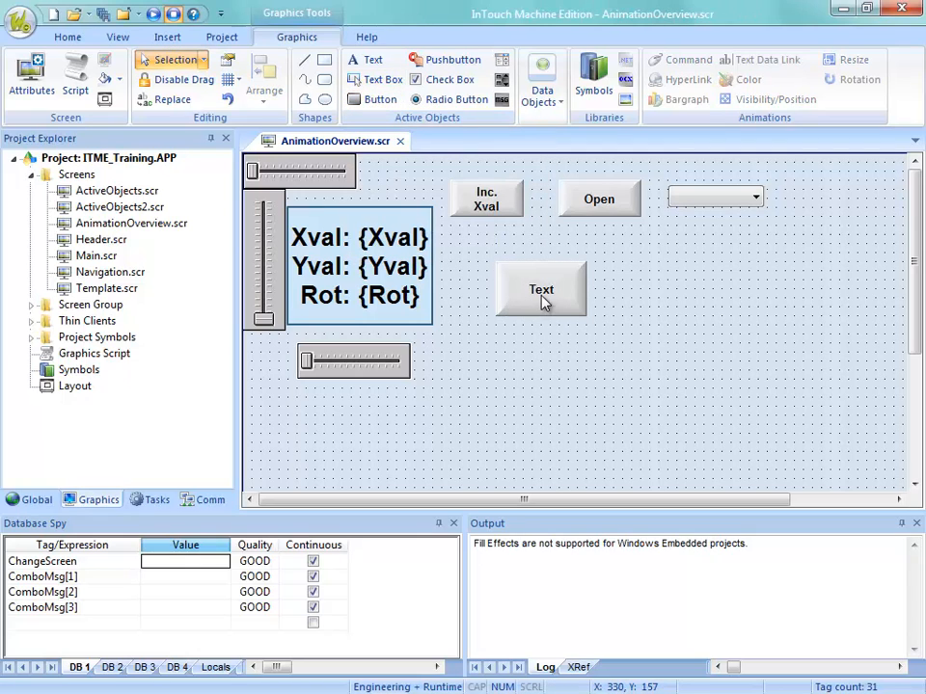
{"action": "left_click", "coordinate": [544, 302]}
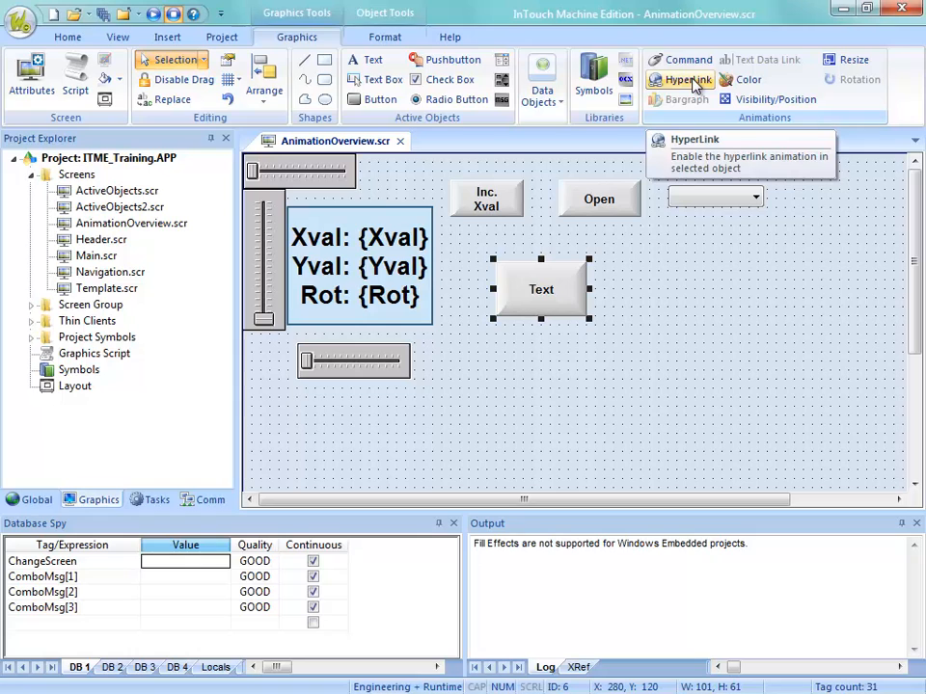
{"action": "left_click", "coordinate": [546, 278]}
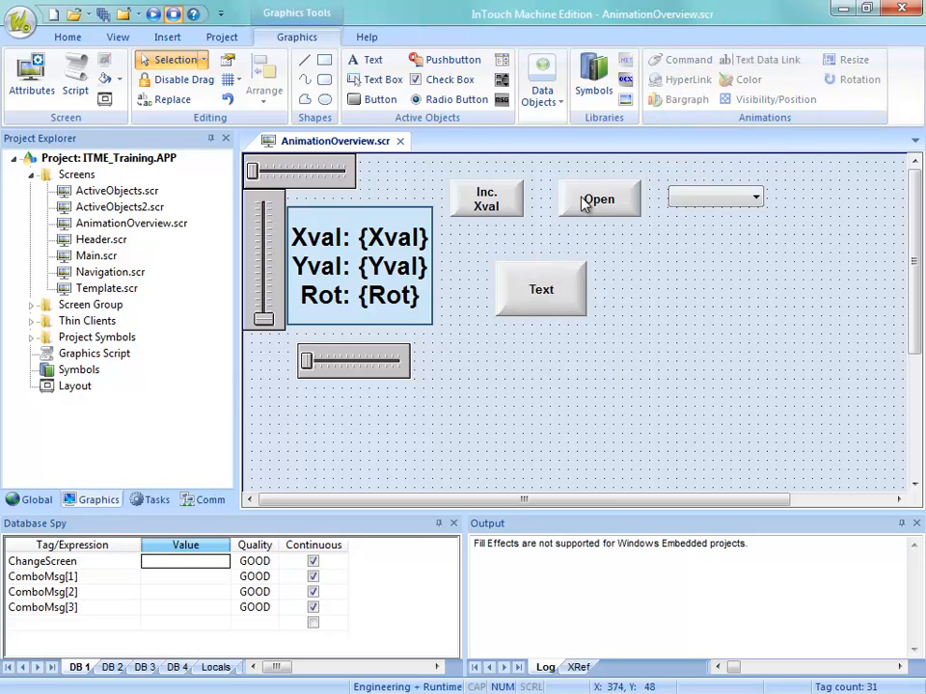
Enable the HyperLink animation on the new button and review the hyperlink types, keeping (other) selected
{"action": "left_click", "coordinate": [557, 280]}
{"action": "left_click", "coordinate": [677, 83]}
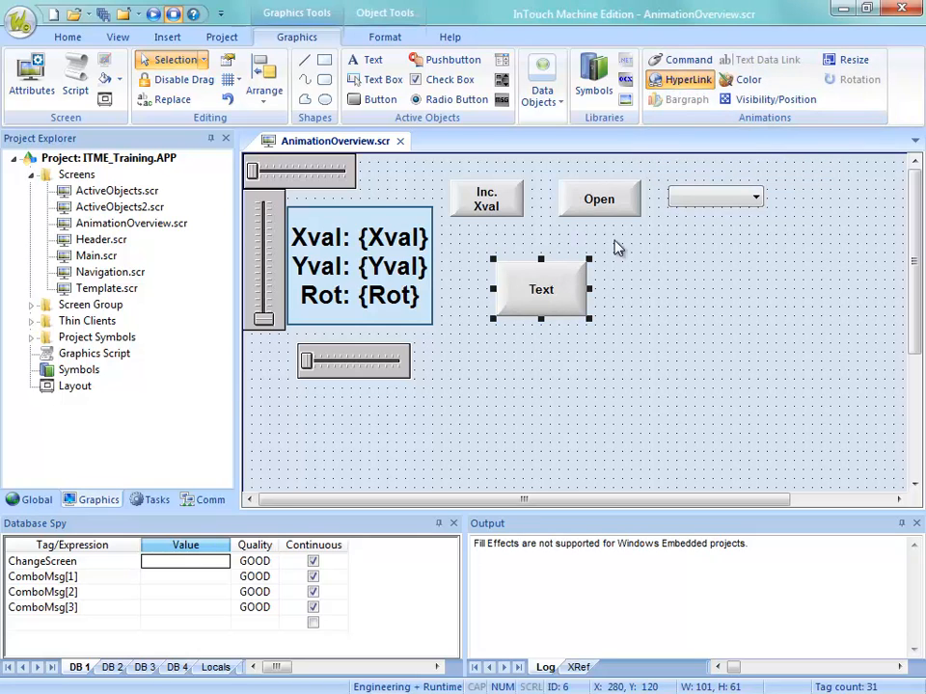
{"action": "double_click", "coordinate": [548, 287]}
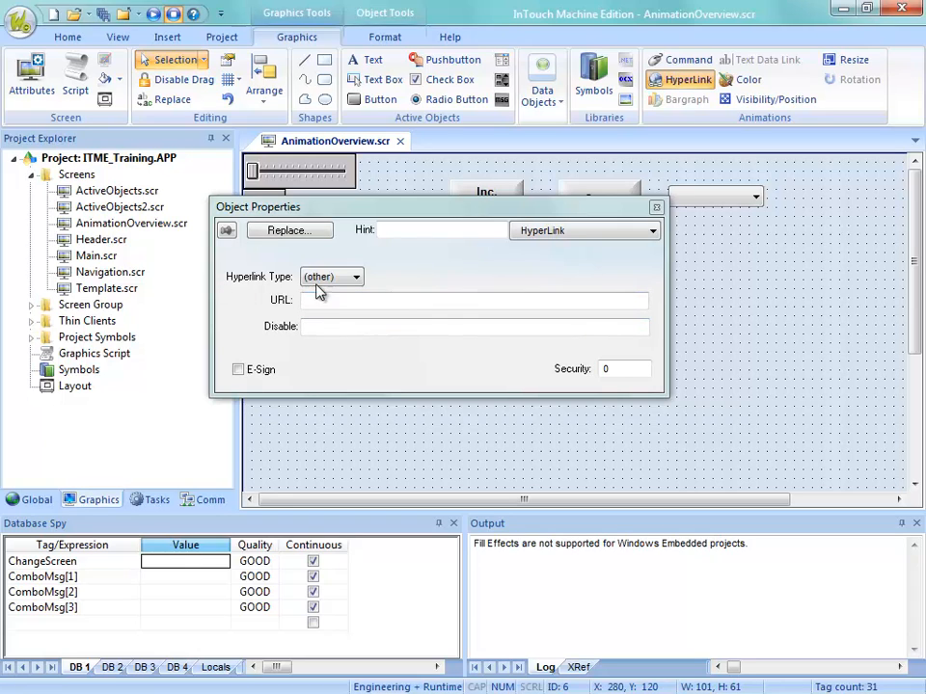
{"action": "left_click", "coordinate": [353, 278]}
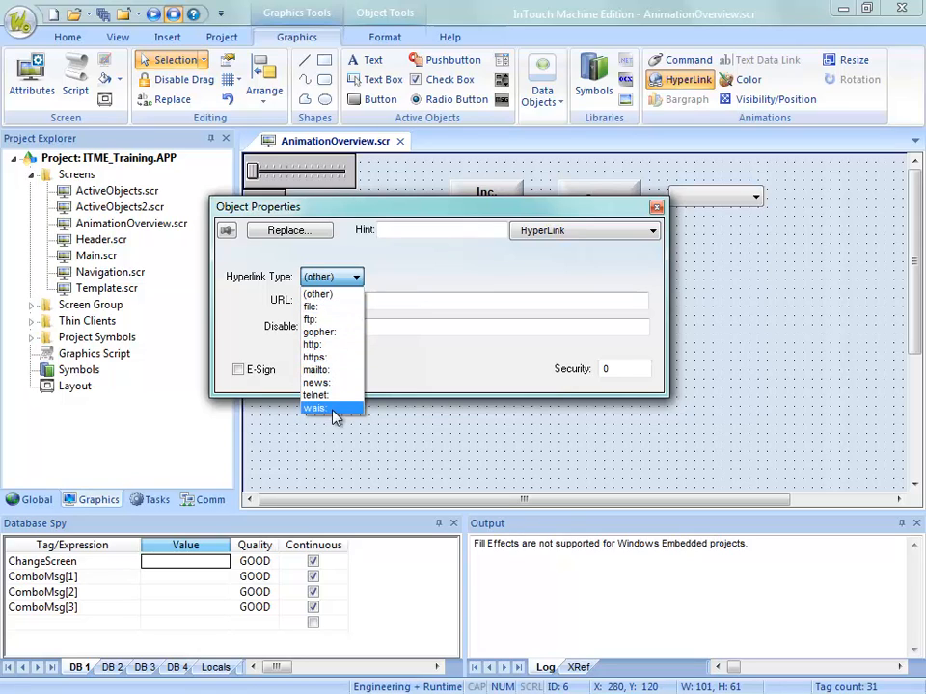
{"action": "left_click", "coordinate": [344, 294]}
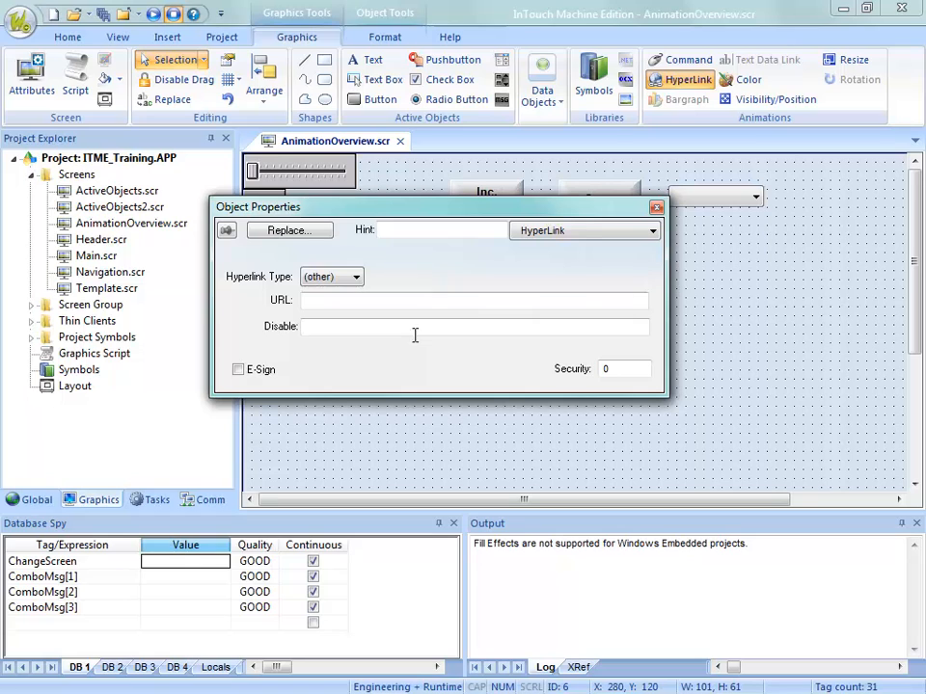
Set the new button's caption to Wonderware.com
{"action": "left_click_drag", "start_coordinate": [564, 207], "coordinate": [561, 358]}
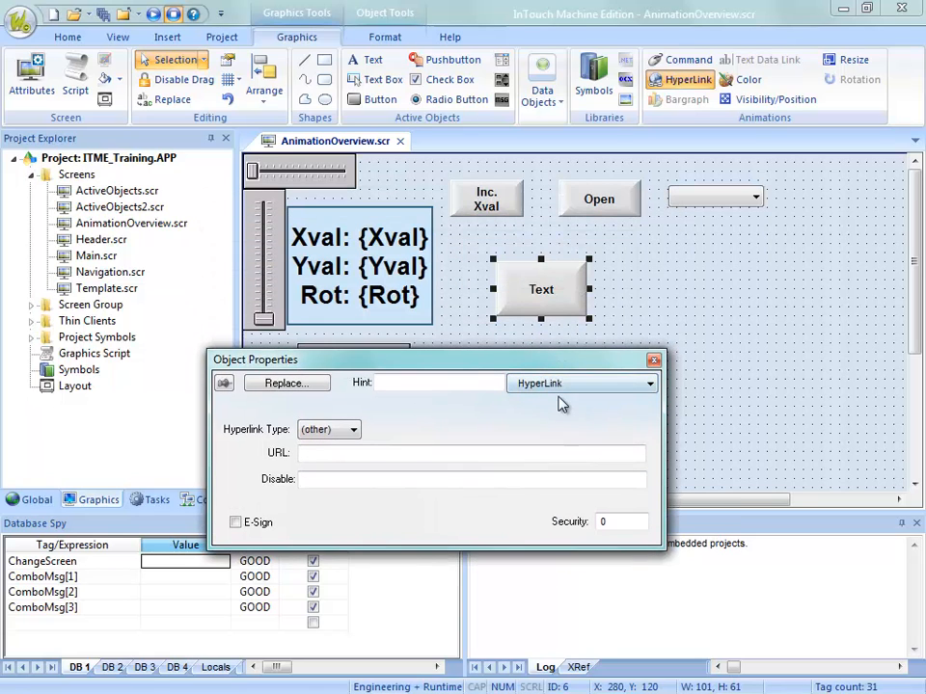
{"action": "left_click", "coordinate": [563, 384]}
{"action": "left_click", "coordinate": [540, 400]}
{"action": "left_click_drag", "start_coordinate": [356, 447], "coordinate": [194, 427]}
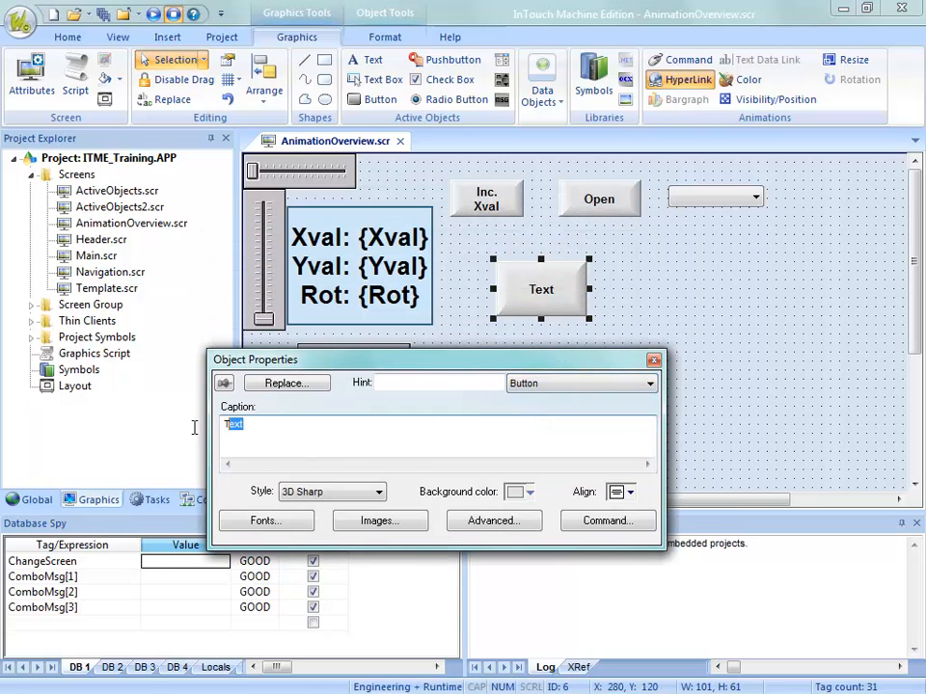
{"action": "type", "text": "Wonderware."}
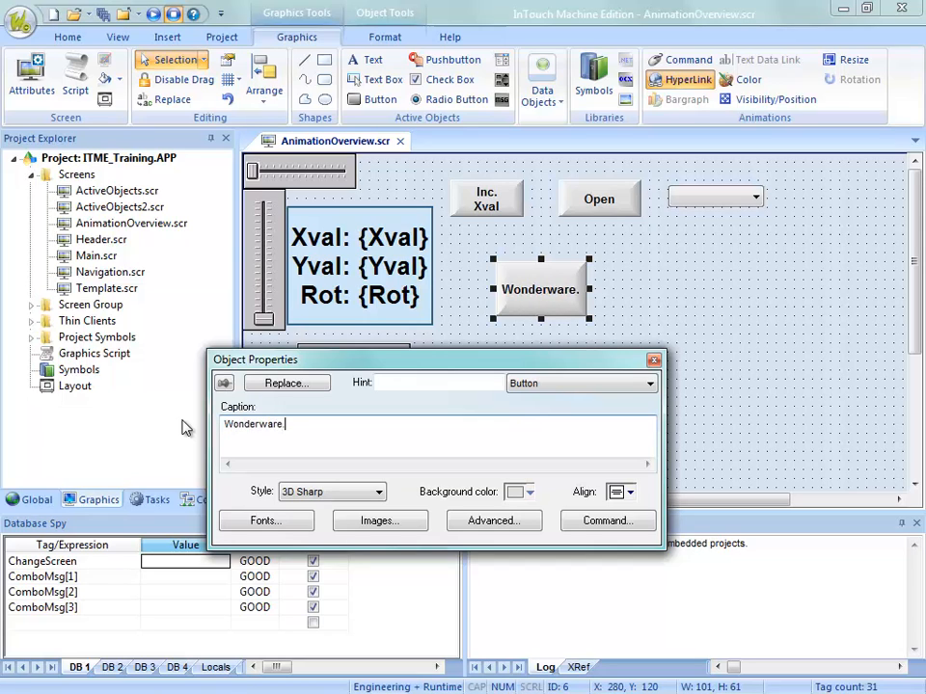
{"action": "type", "text": "com"}
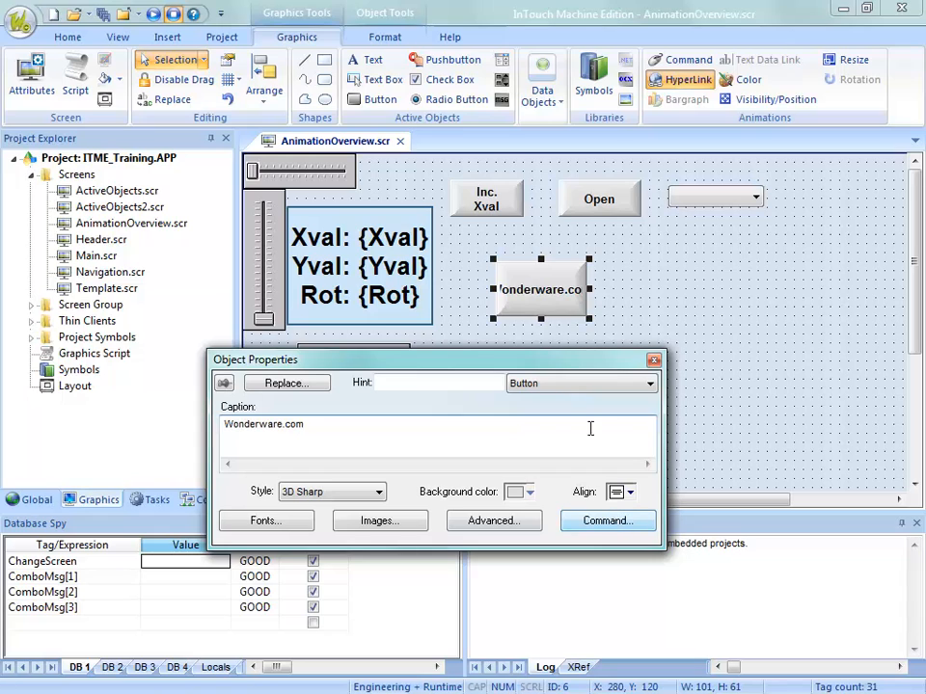
{"action": "left_click", "coordinate": [576, 383]}
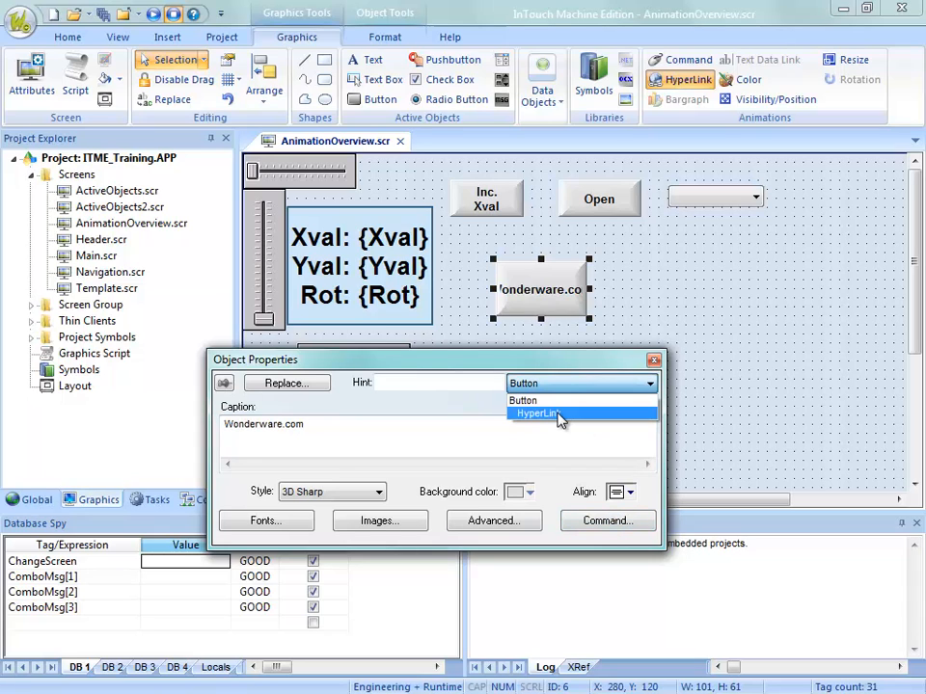
{"action": "left_click", "coordinate": [557, 414]}
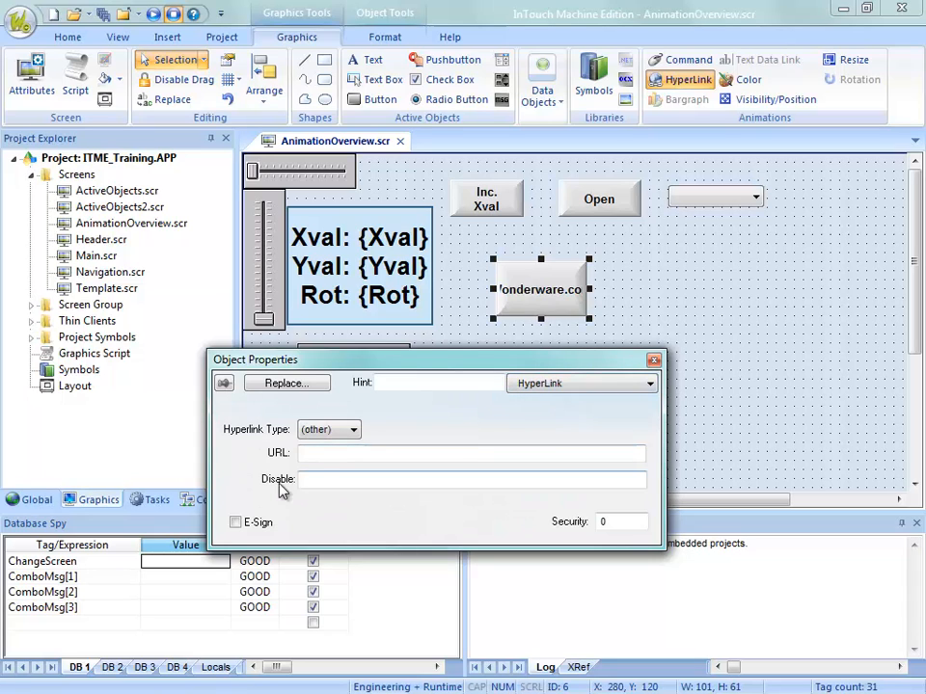
{"action": "left_click", "coordinate": [332, 455]}
{"action": "type", "text": "www.w"}
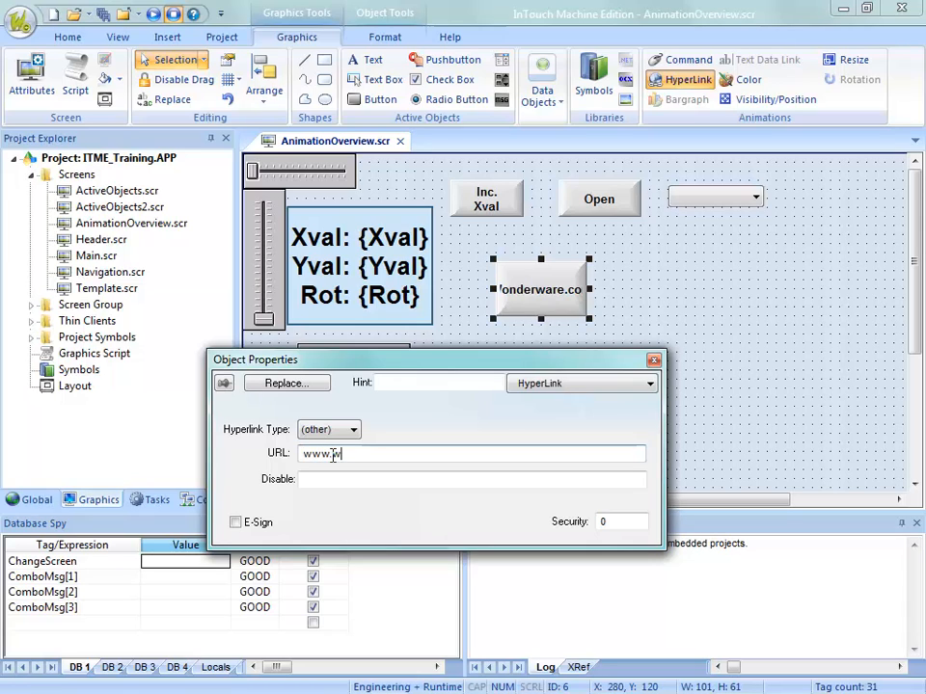
{"action": "type", "text": "onderware.com"}
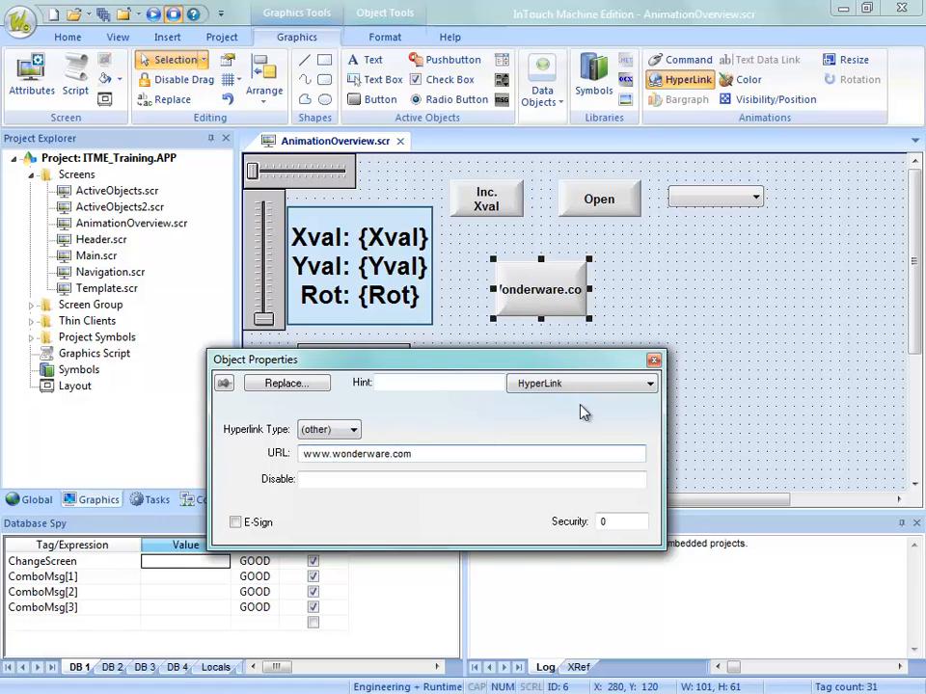
{"action": "left_click", "coordinate": [748, 380]}
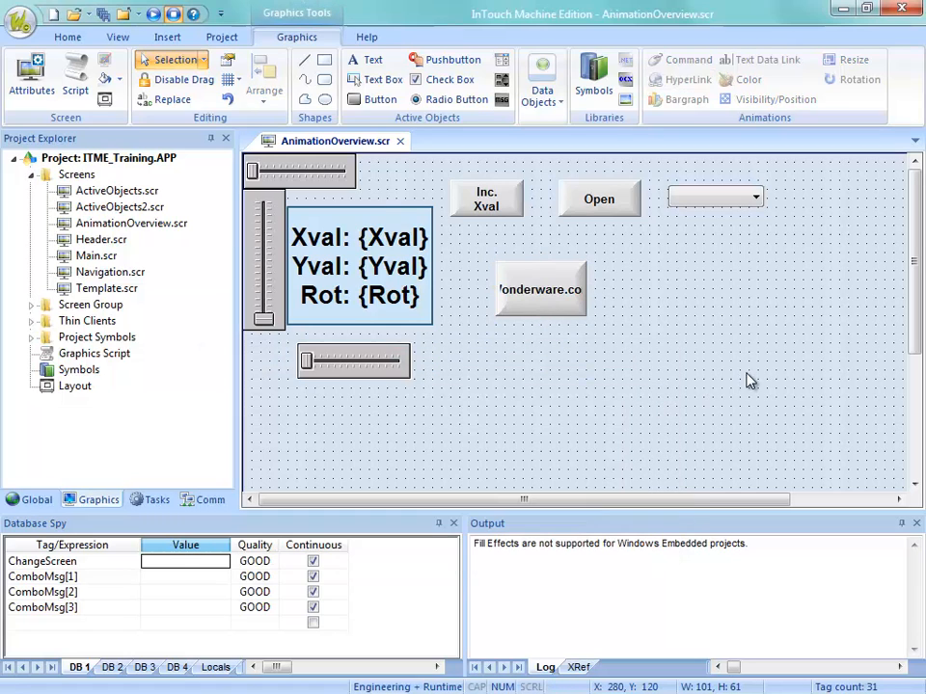
Save the AnimationOverview screen and download it to the target system
{"action": "right_click", "coordinate": [385, 142]}
{"action": "left_click", "coordinate": [410, 149]}
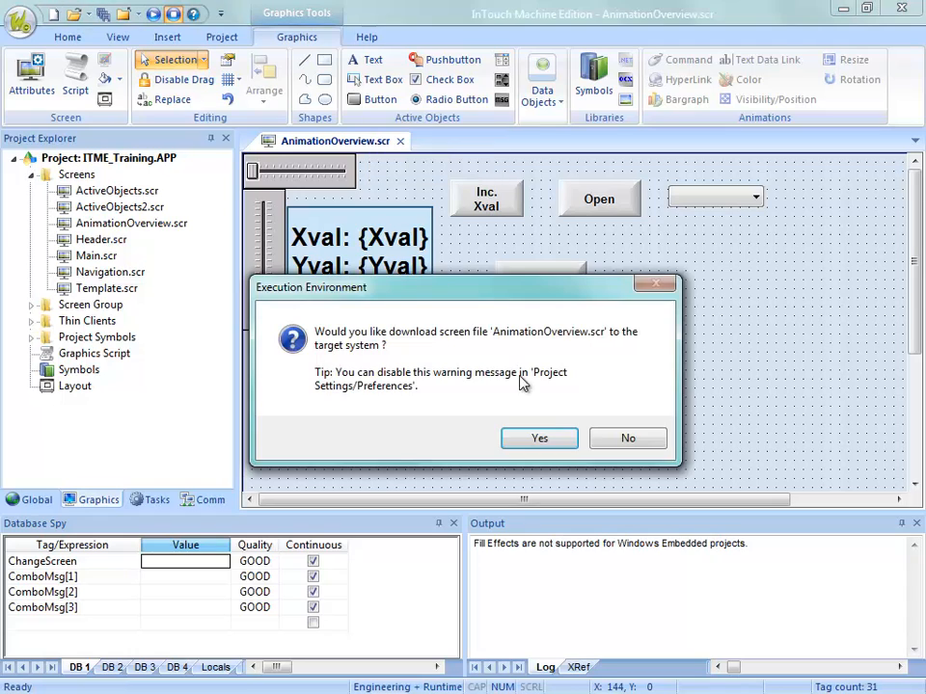
{"action": "left_click", "coordinate": [539, 438]}
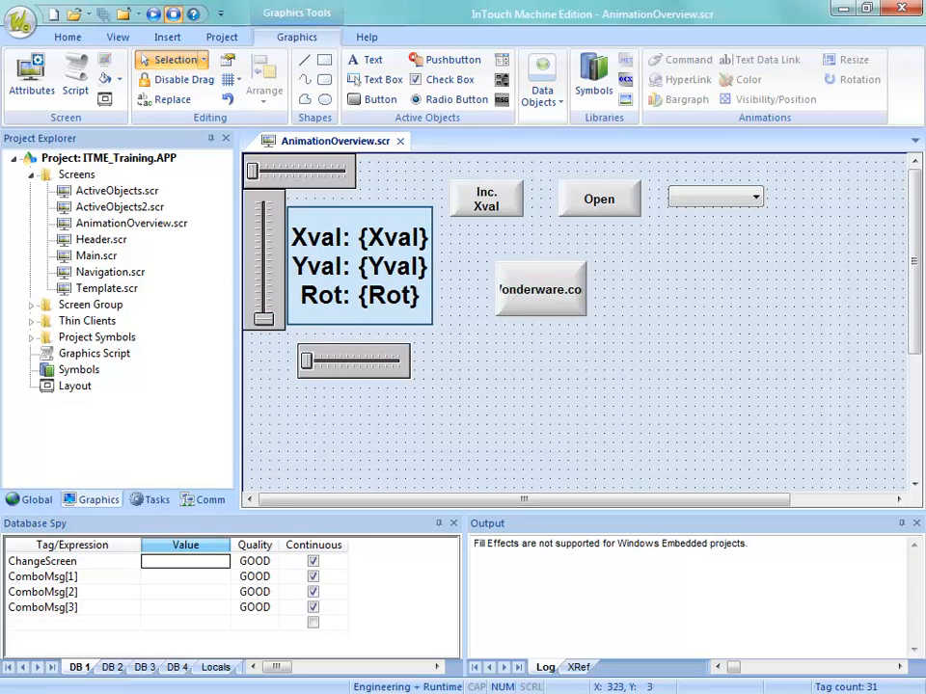
Widen the Wonderware.com button to about 141 so its caption fits, then save and download the screen again
{"action": "left_click", "coordinate": [557, 275]}
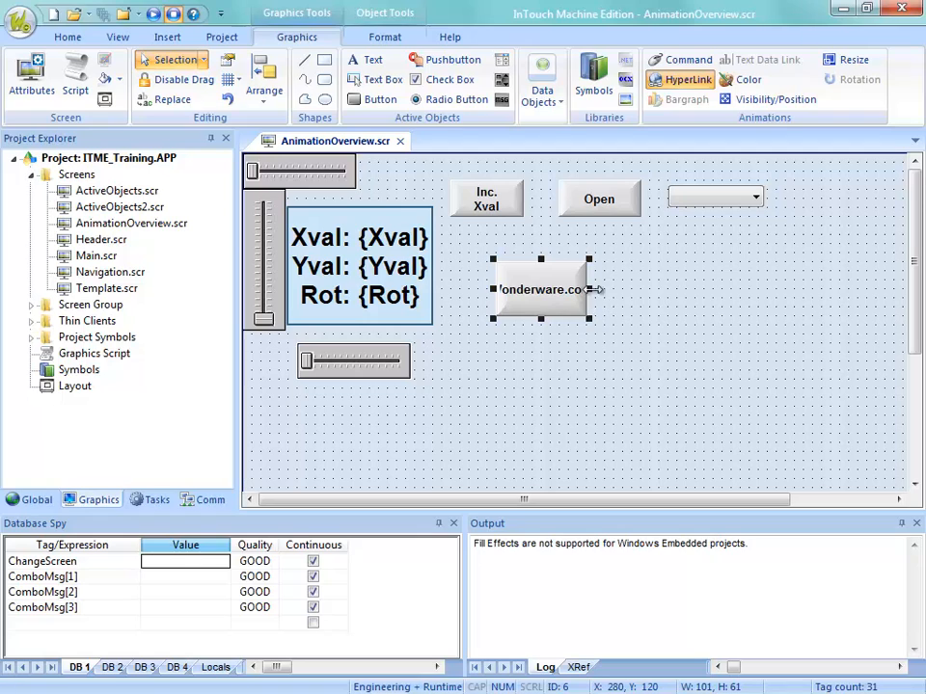
{"action": "left_click_drag", "start_coordinate": [591, 289], "coordinate": [629, 290]}
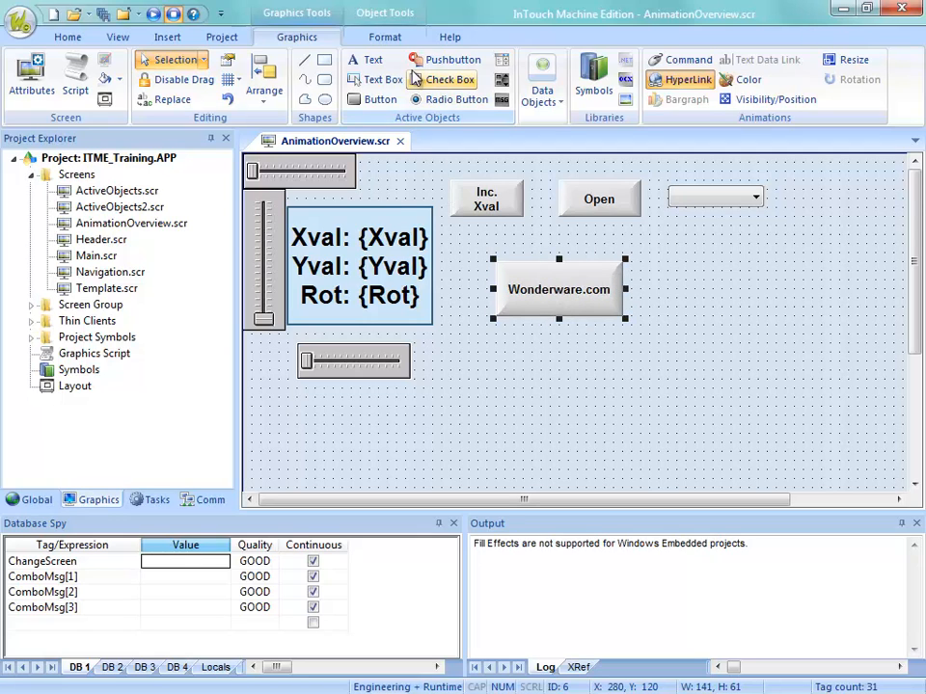
{"action": "right_click", "coordinate": [316, 141]}
{"action": "left_click", "coordinate": [352, 155]}
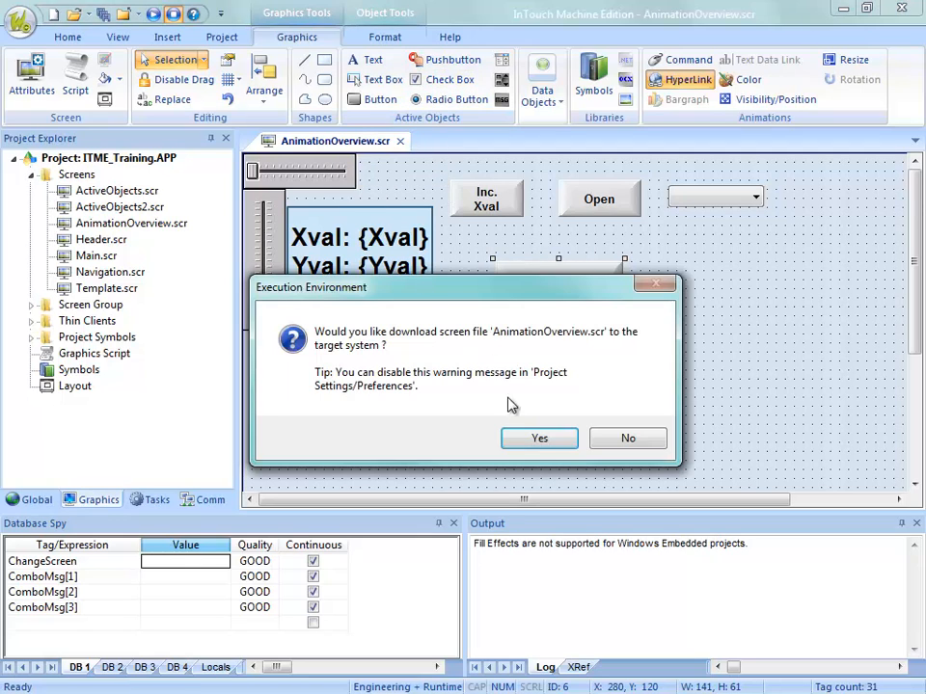
{"action": "left_click", "coordinate": [539, 438]}
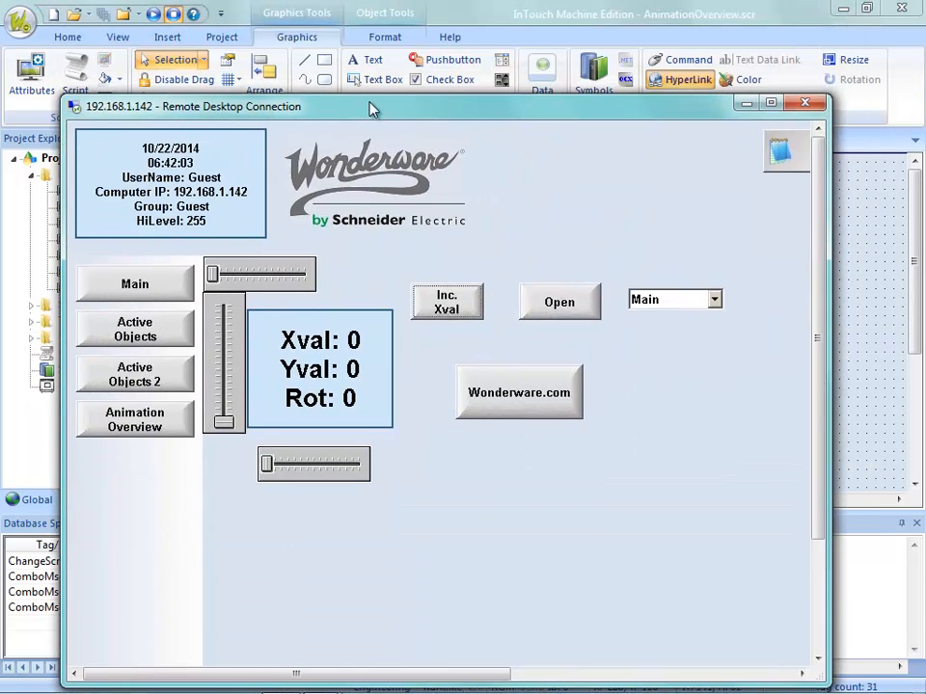
In the Remote Desktop Connection, test the Wonderware.com button, close the web page it opens, and move the remote window out of the way
{"action": "left_click_drag", "start_coordinate": [373, 109], "coordinate": [393, 107]}
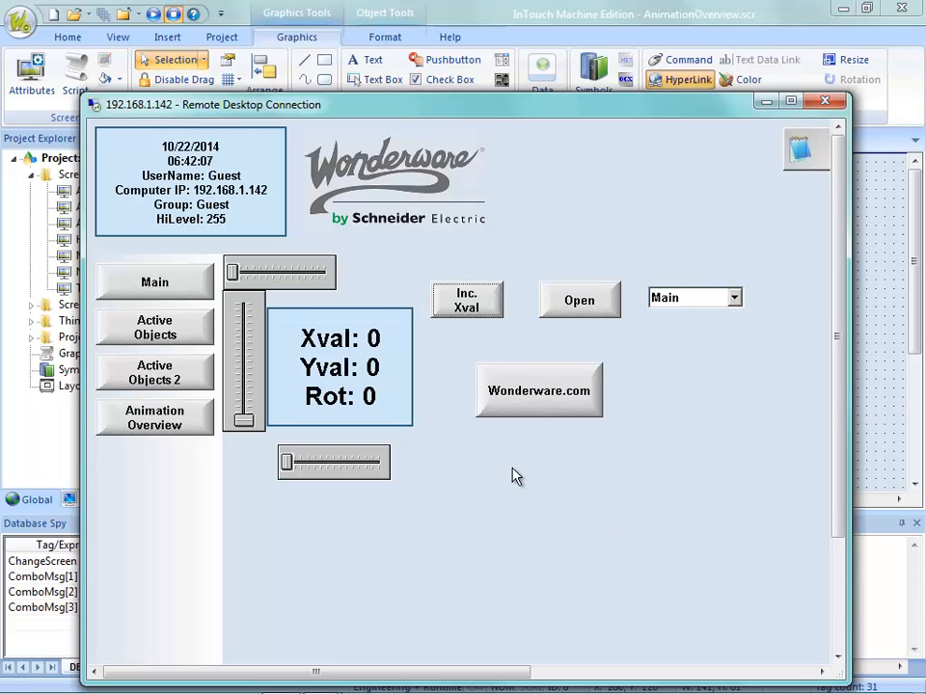
{"action": "left_click", "coordinate": [529, 406]}
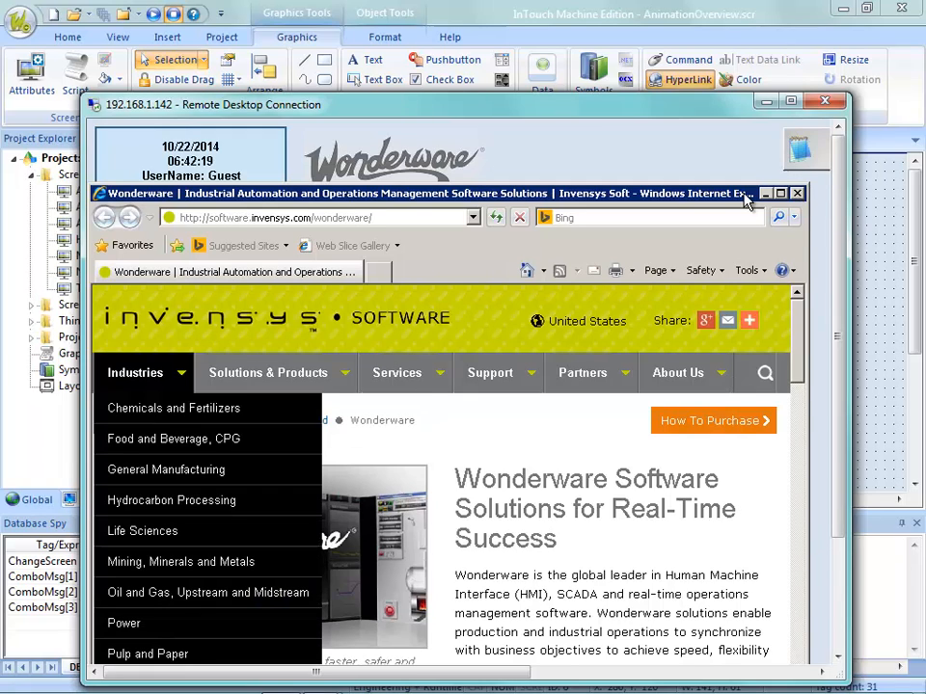
{"action": "left_click_drag", "start_coordinate": [719, 197], "coordinate": [619, 184]}
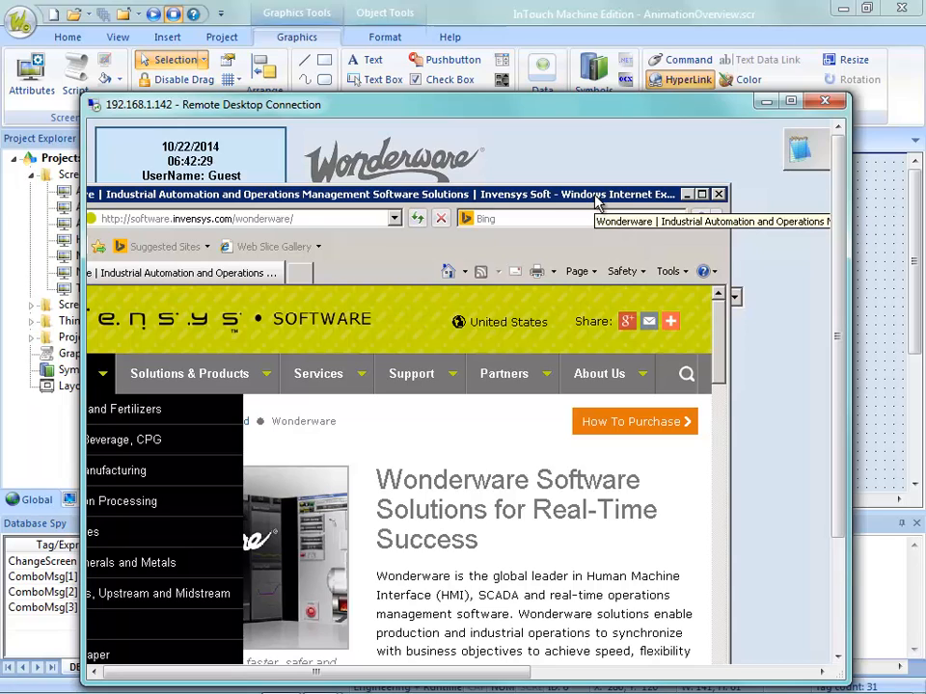
{"action": "left_click_drag", "start_coordinate": [596, 199], "coordinate": [620, 193]}
{"action": "left_click", "coordinate": [758, 186]}
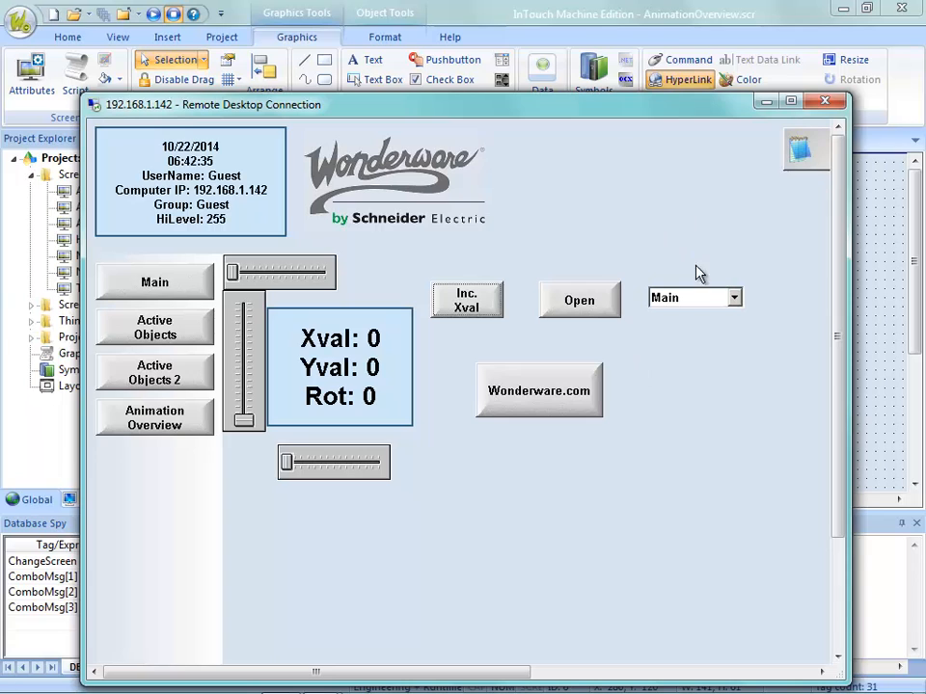
{"action": "left_click_drag", "start_coordinate": [504, 104], "coordinate": [508, 0]}
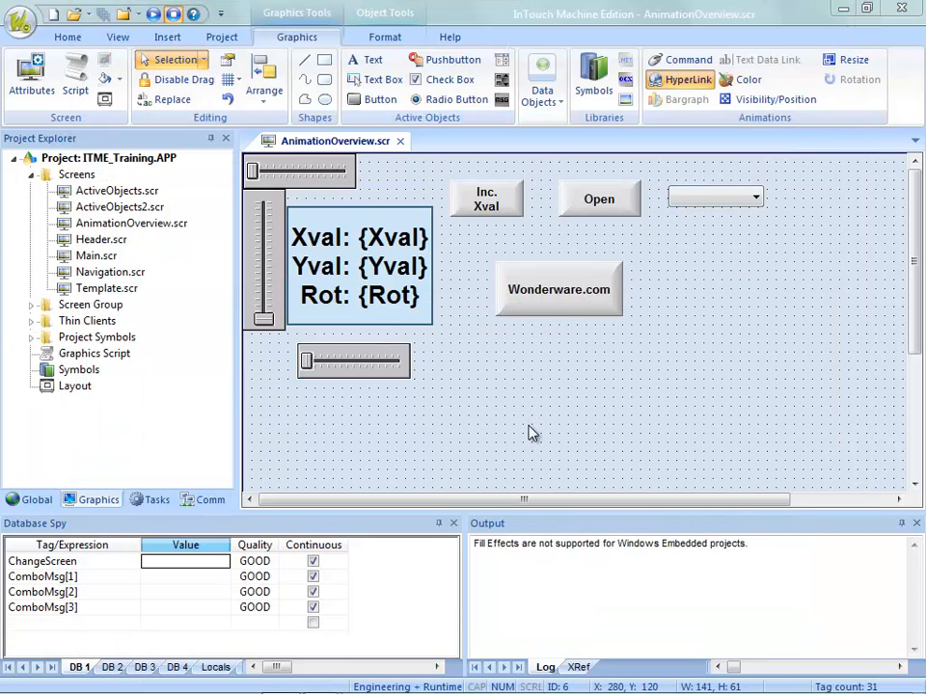
Switch to Notepad and write "This a test", a blank line, "Training Manual" and "help file" in a new text file
{"action": "mouse_move", "coordinate": [333, 691]}
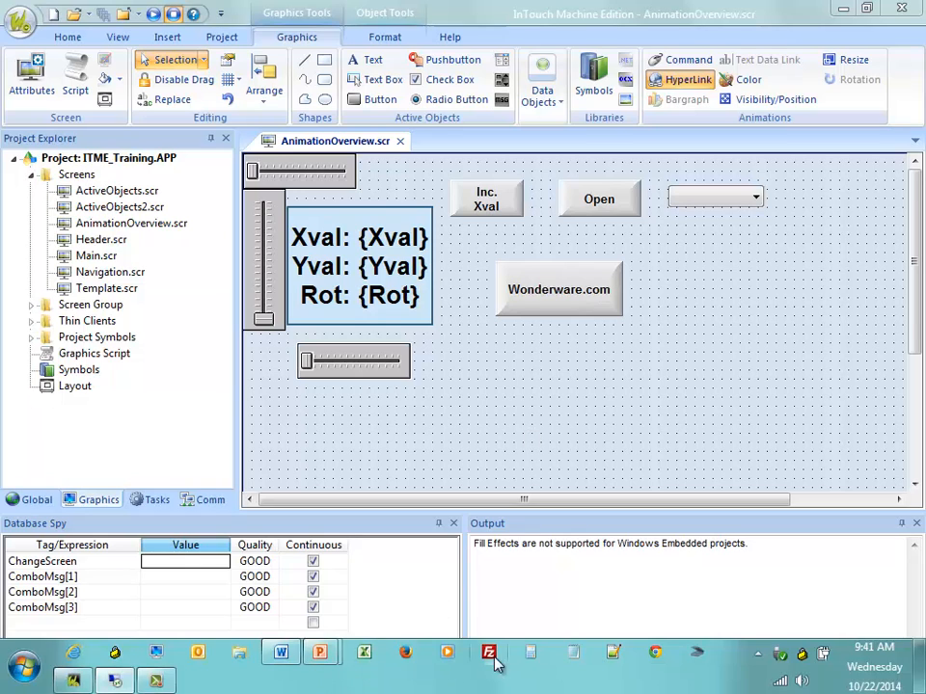
{"action": "left_click", "coordinate": [573, 654]}
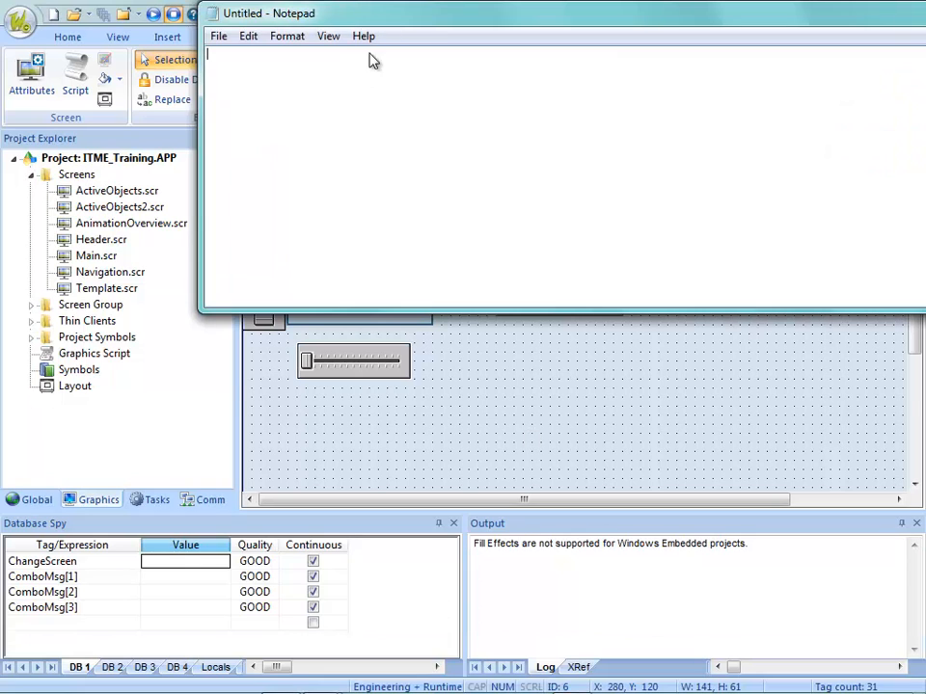
{"action": "left_click_drag", "start_coordinate": [383, 24], "coordinate": [355, 108]}
{"action": "type", "text": "This a test"}
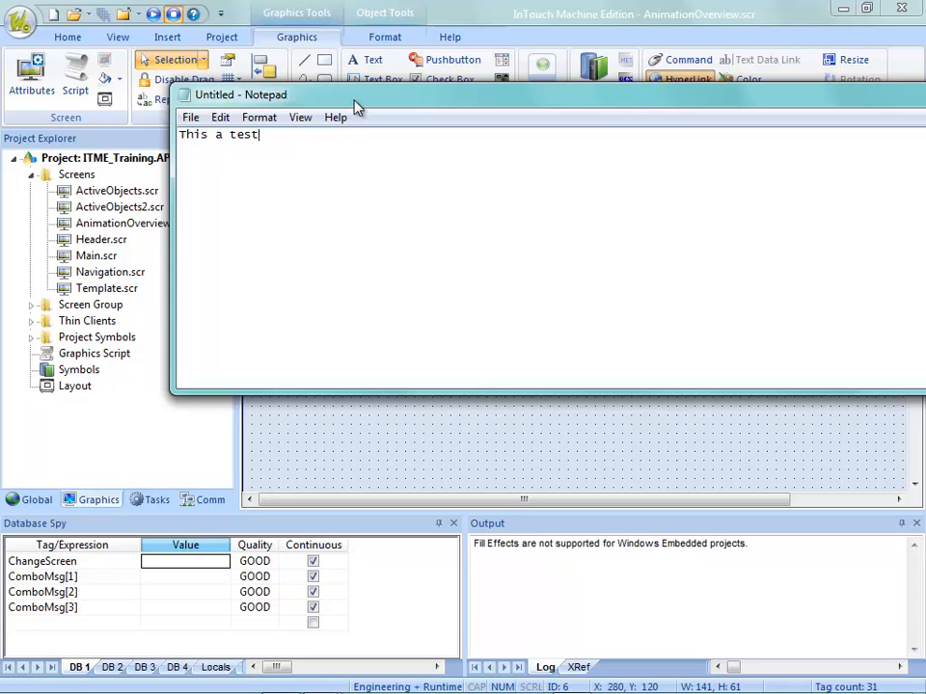
{"action": "key", "text": "Return"}
{"action": "type", "text": "Training Manual"}
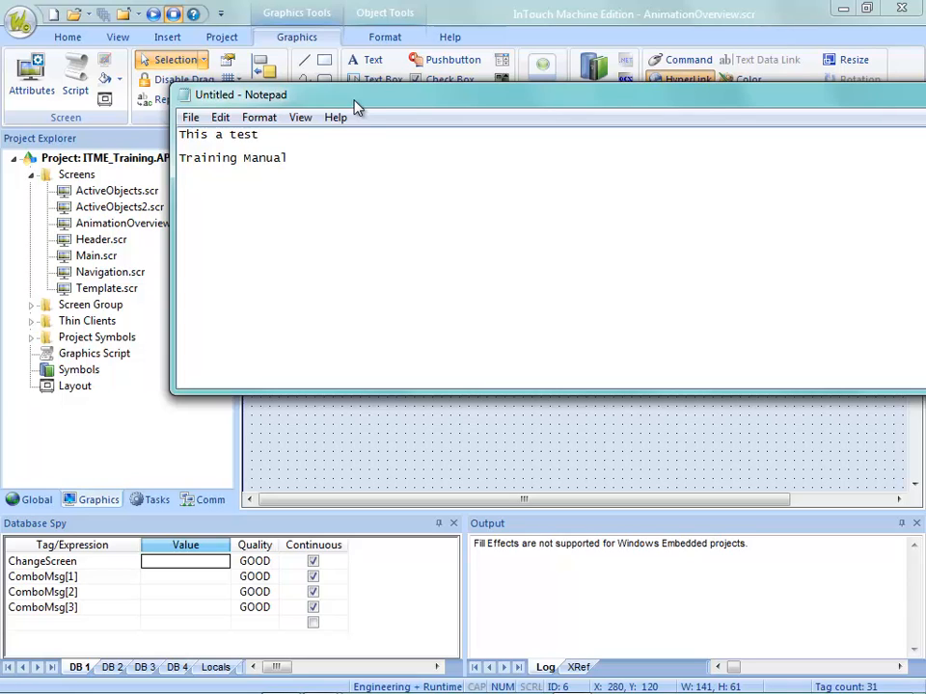
{"action": "key", "text": "Return"}
{"action": "type", "text": "help file"}
{"action": "key", "text": "Return"}
Save the text file as HyperlinkTest.txt in the C: drive's ITME_Projects\ITME_Training folder and close Notepad
{"action": "left_click", "coordinate": [190, 117]}
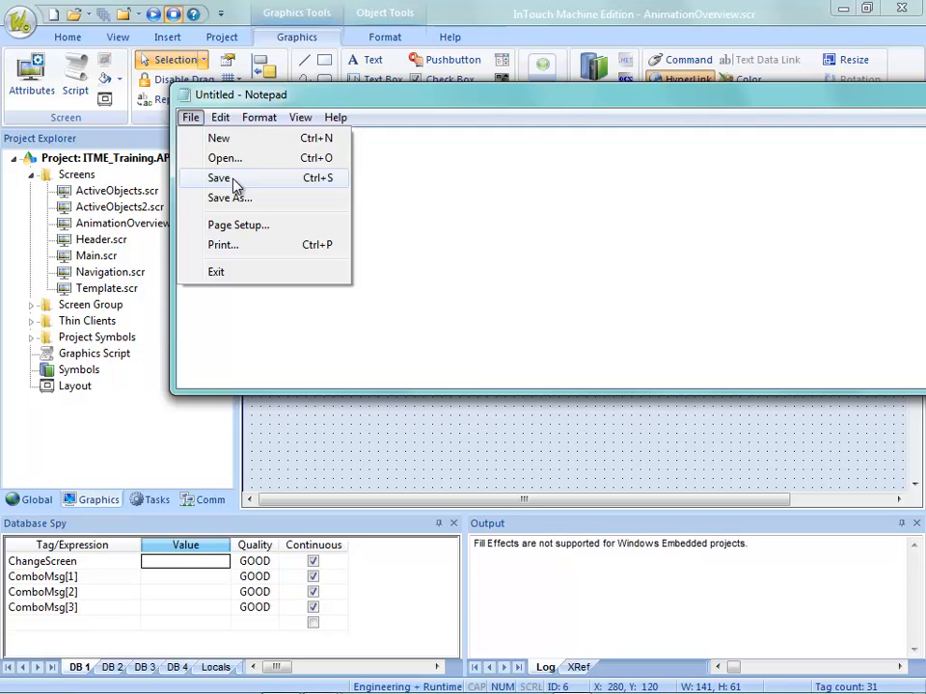
{"action": "left_click", "coordinate": [221, 178]}
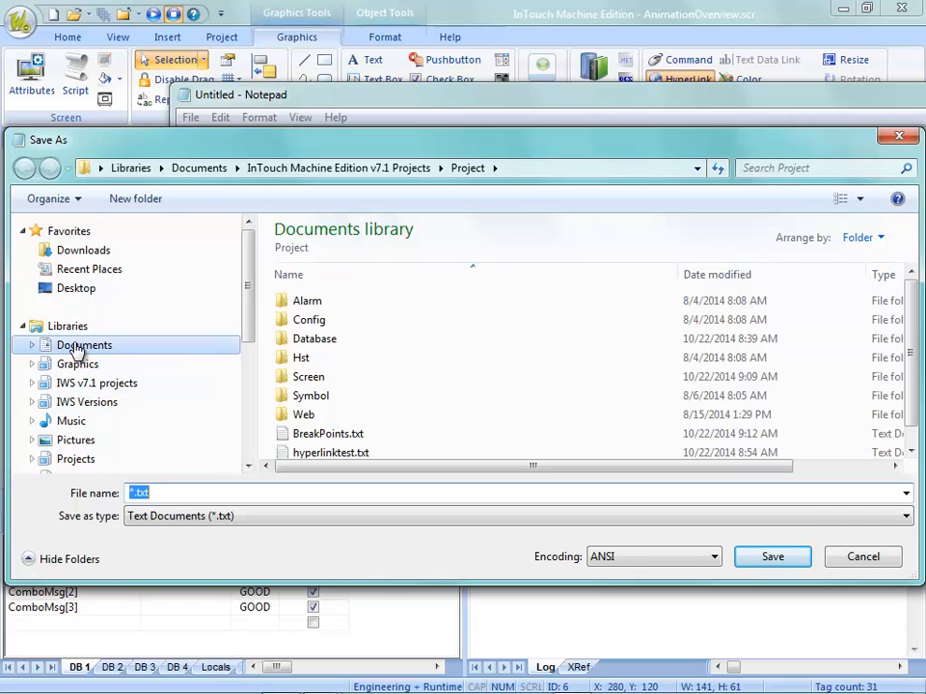
{"action": "scroll", "coordinate": [250, 327], "scroll_direction": "down", "scroll_amount": 3}
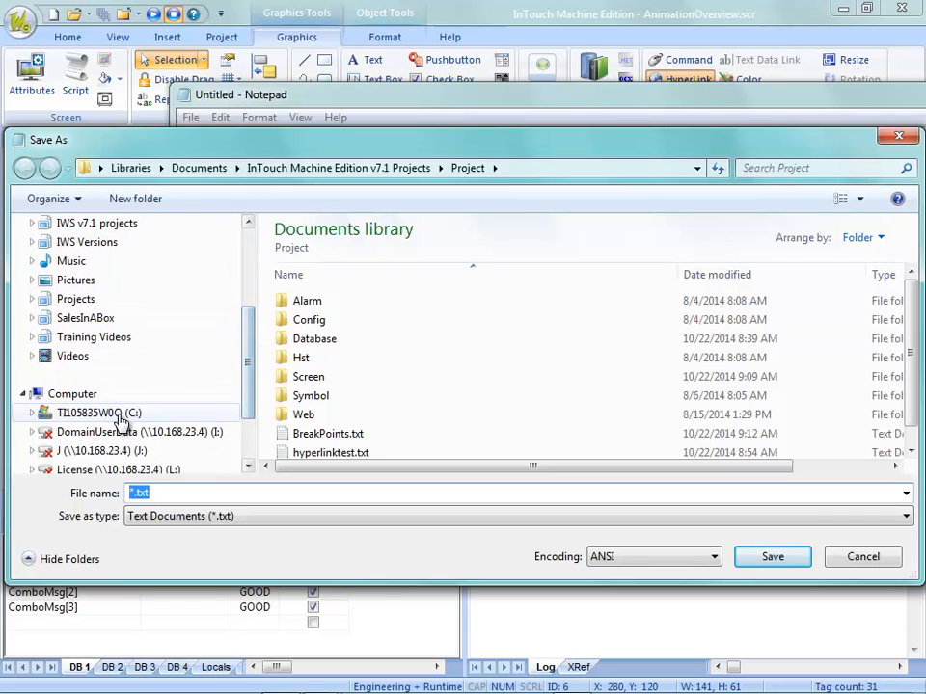
{"action": "left_click", "coordinate": [123, 418]}
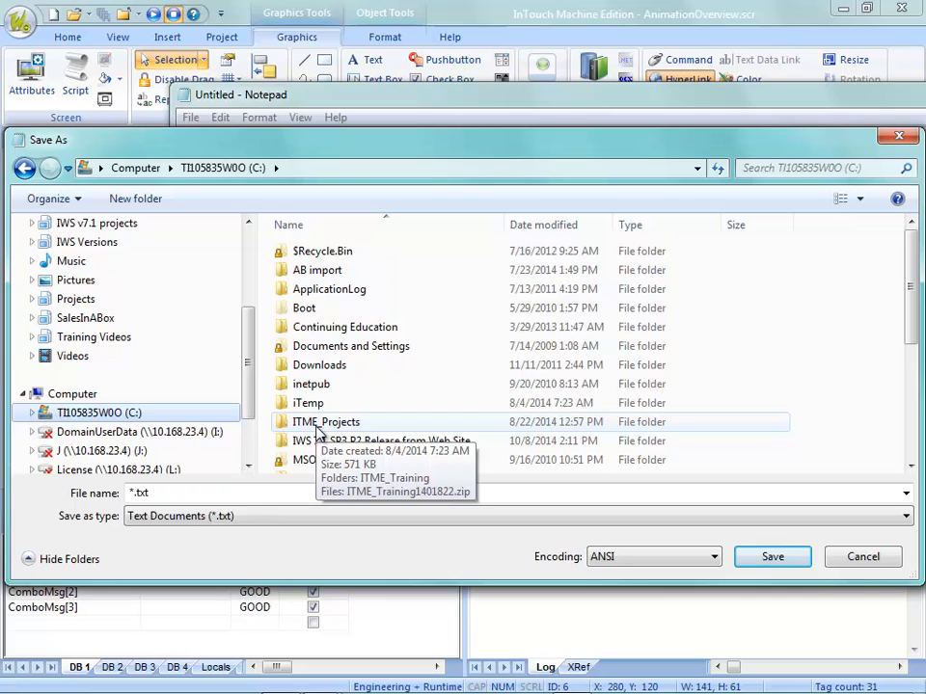
{"action": "double_click", "coordinate": [318, 429]}
{"action": "double_click", "coordinate": [305, 252]}
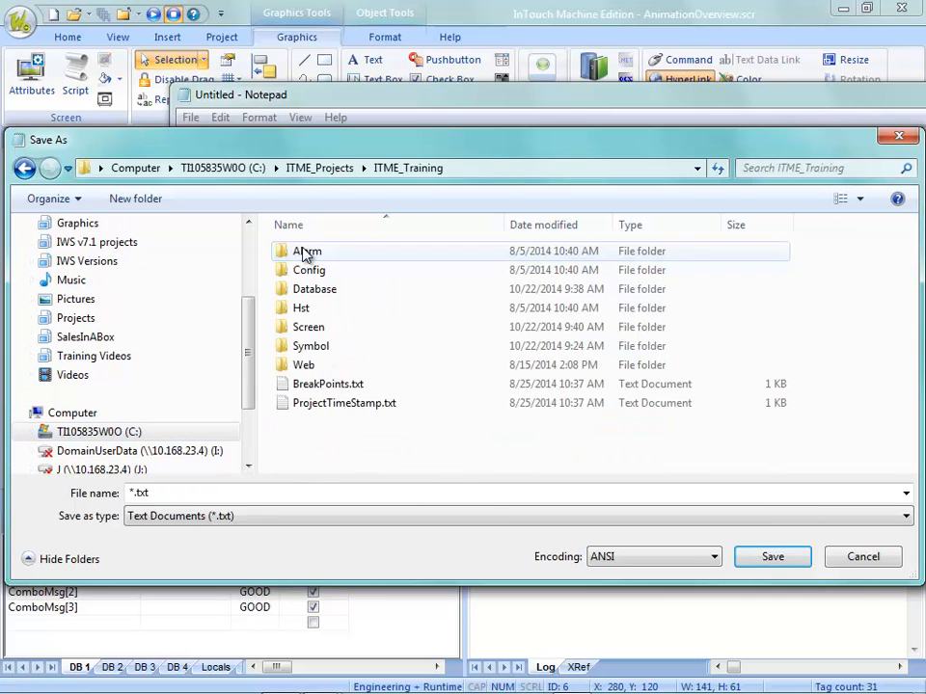
{"action": "double_click", "coordinate": [138, 493]}
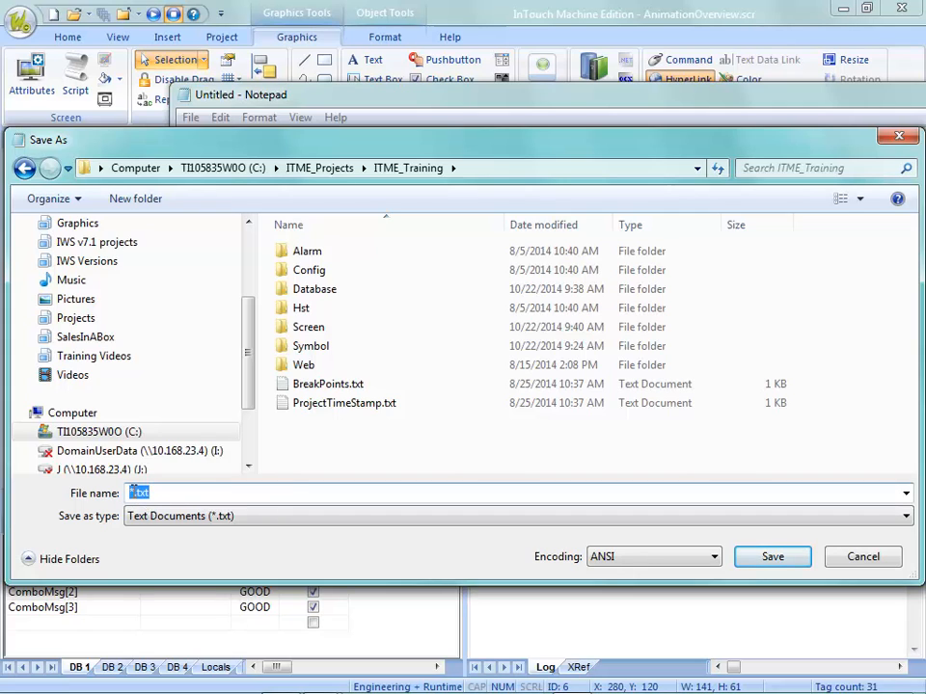
{"action": "key", "text": "Home"}
{"action": "key", "text": "Delete"}
{"action": "type", "text": "HyperlinkTest"}
{"action": "left_click", "coordinate": [799, 560]}
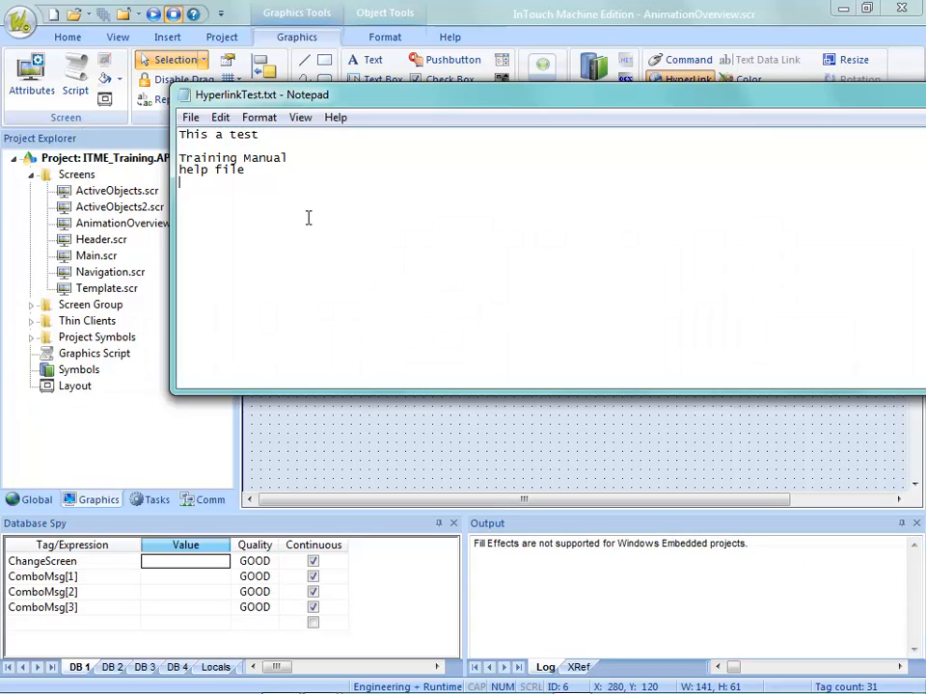
{"action": "left_click_drag", "start_coordinate": [712, 105], "coordinate": [550, 115]}
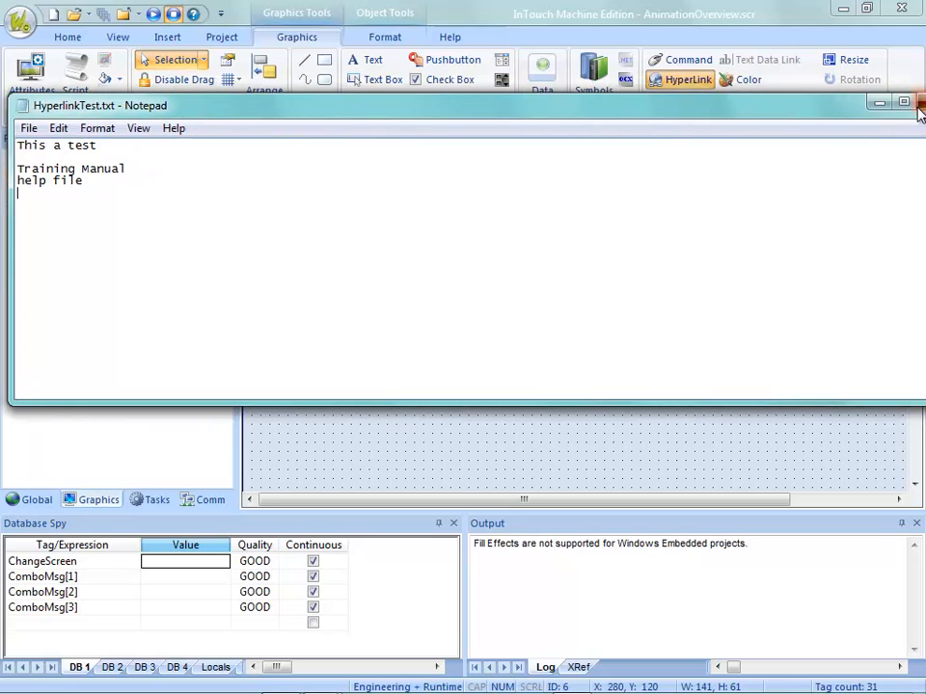
{"action": "left_click", "coordinate": [918, 104]}
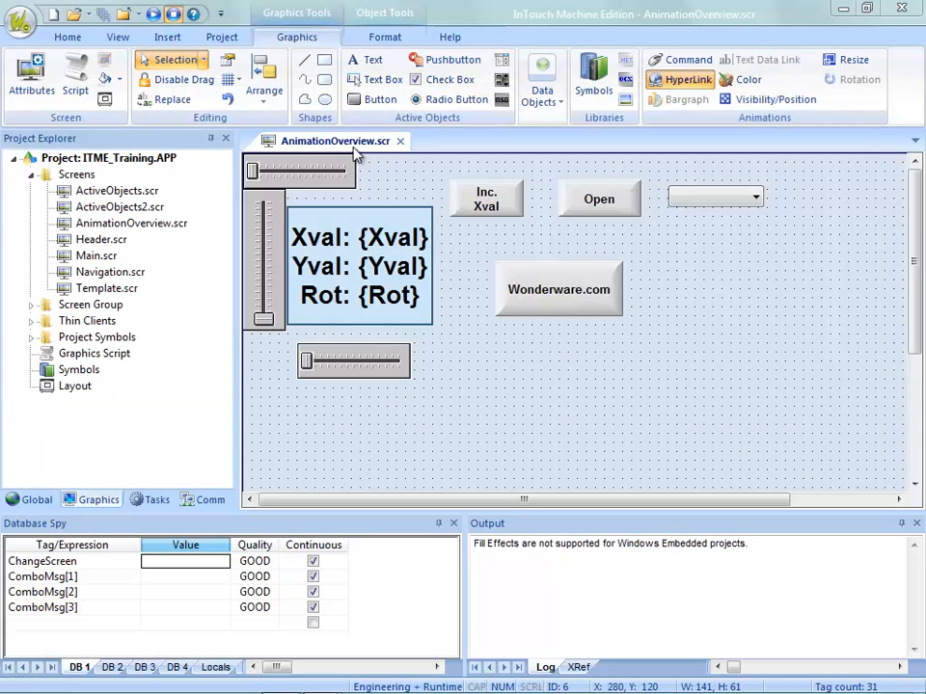
Place a button about 111 by 61 below the Wonderware.com button and set its caption to Text File
{"action": "left_click", "coordinate": [378, 99]}
{"action": "left_click_drag", "start_coordinate": [504, 343], "coordinate": [607, 395]}
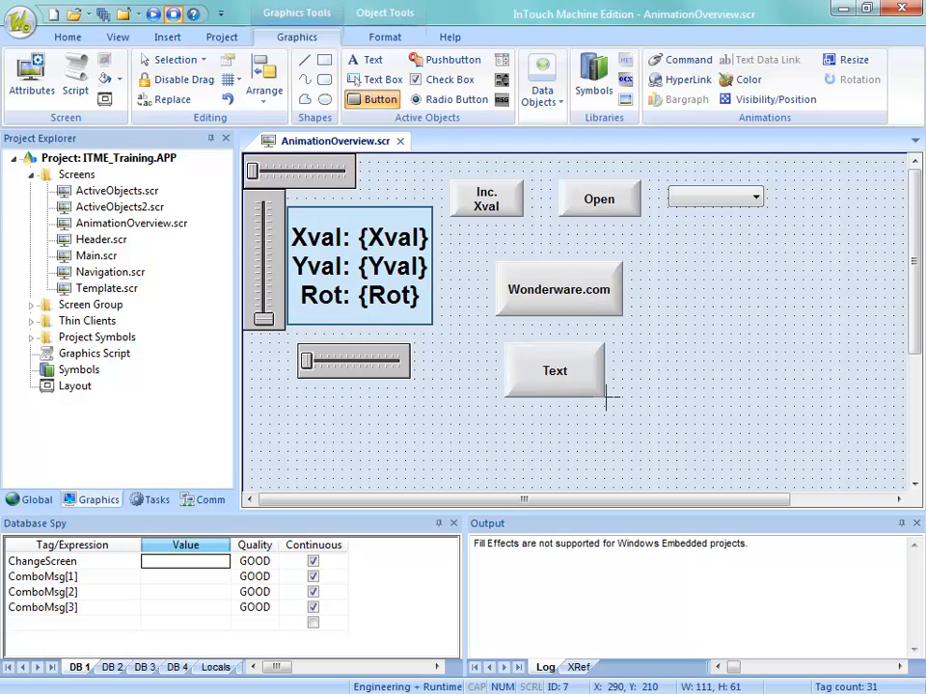
{"action": "double_click", "coordinate": [579, 384]}
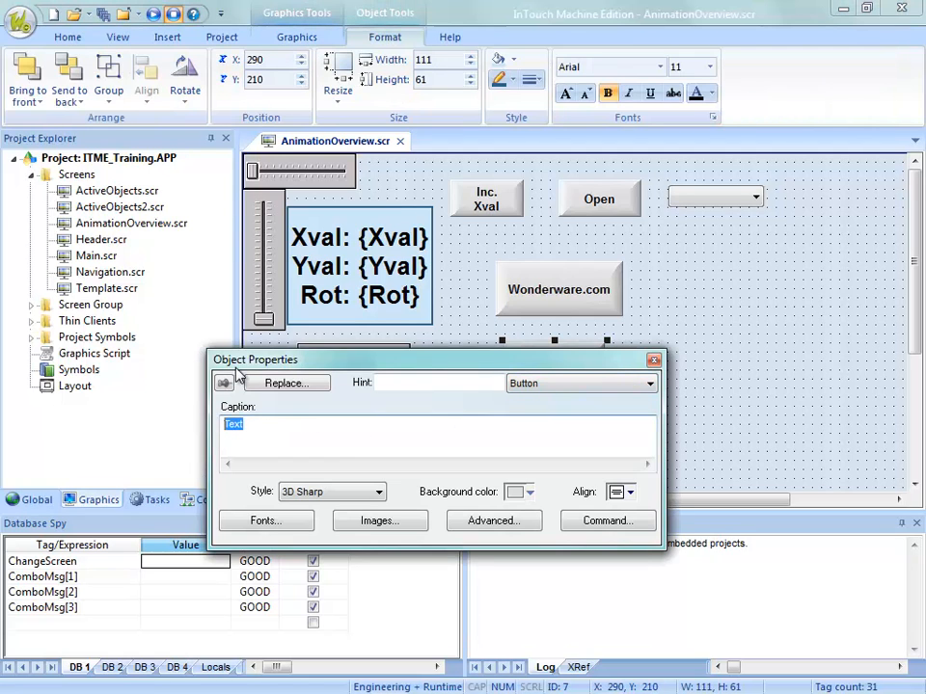
{"action": "type", "text": "Text"}
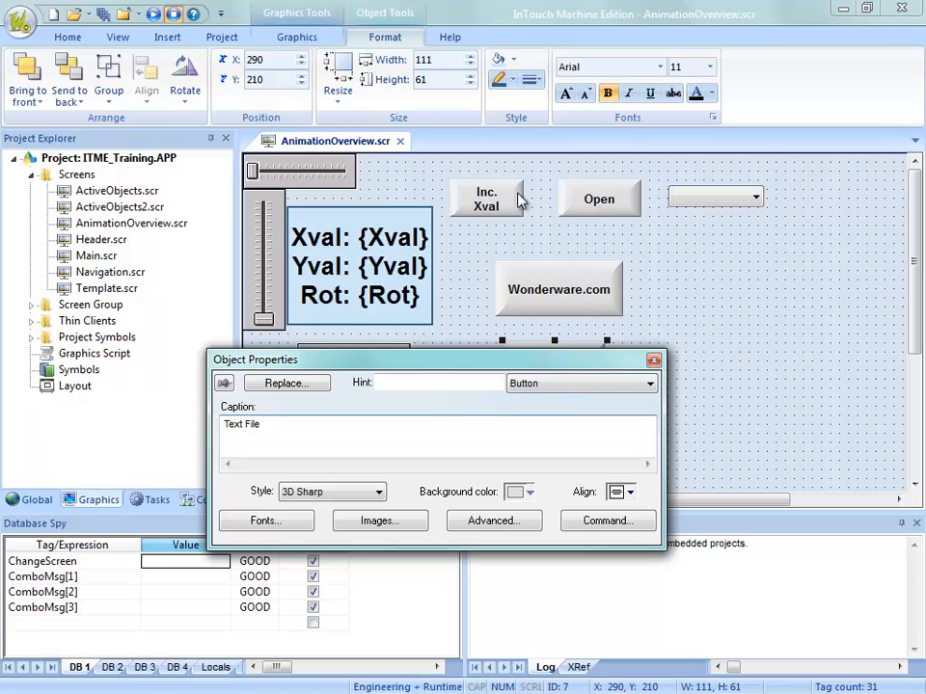
Enable the HyperLink animation on the Text File button and set its URL to HyperlinkTest.txt
{"action": "left_click", "coordinate": [296, 37]}
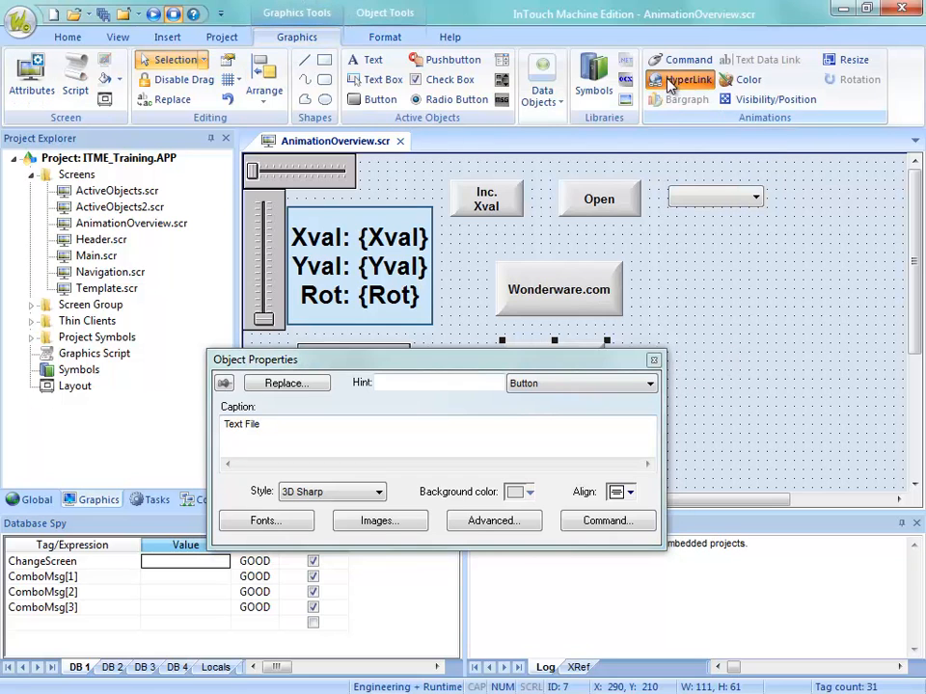
{"action": "left_click", "coordinate": [687, 80]}
{"action": "left_click", "coordinate": [310, 455]}
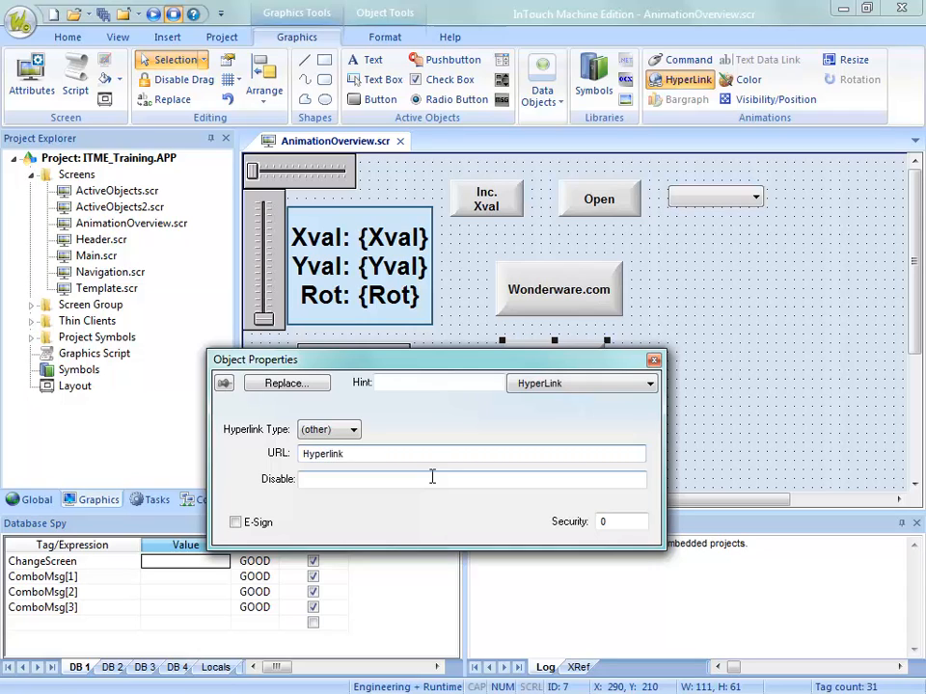
{"action": "type", "text": "HyperlinkTest.txt"}
{"action": "left_click", "coordinate": [32, 577]}
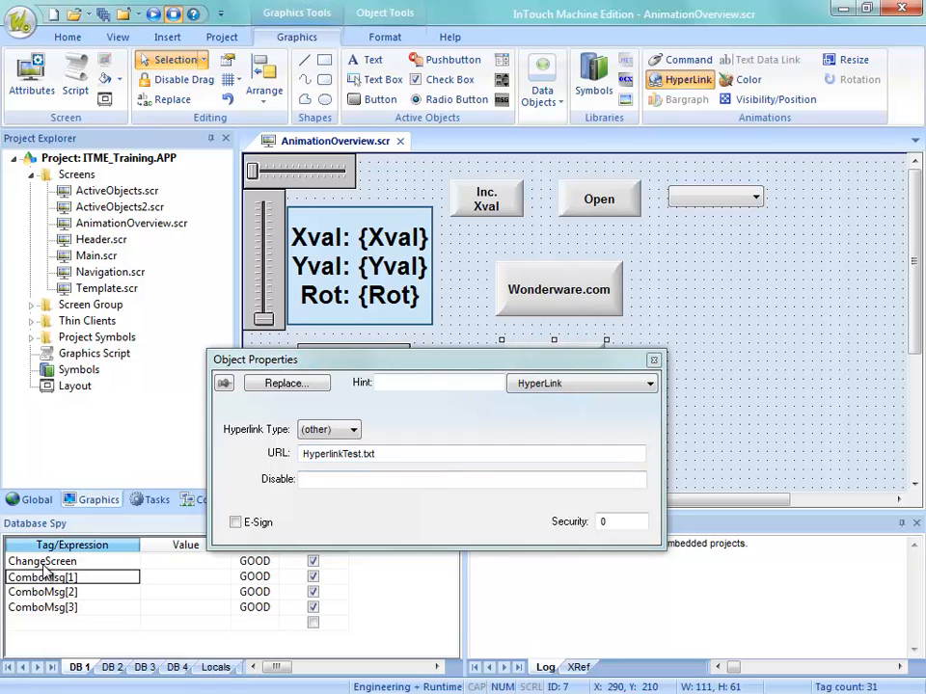
Replace the ChangeScreen entry in the Database Spy with the expression GetAppPath() to evaluate the project path
{"action": "left_click", "coordinate": [38, 563]}
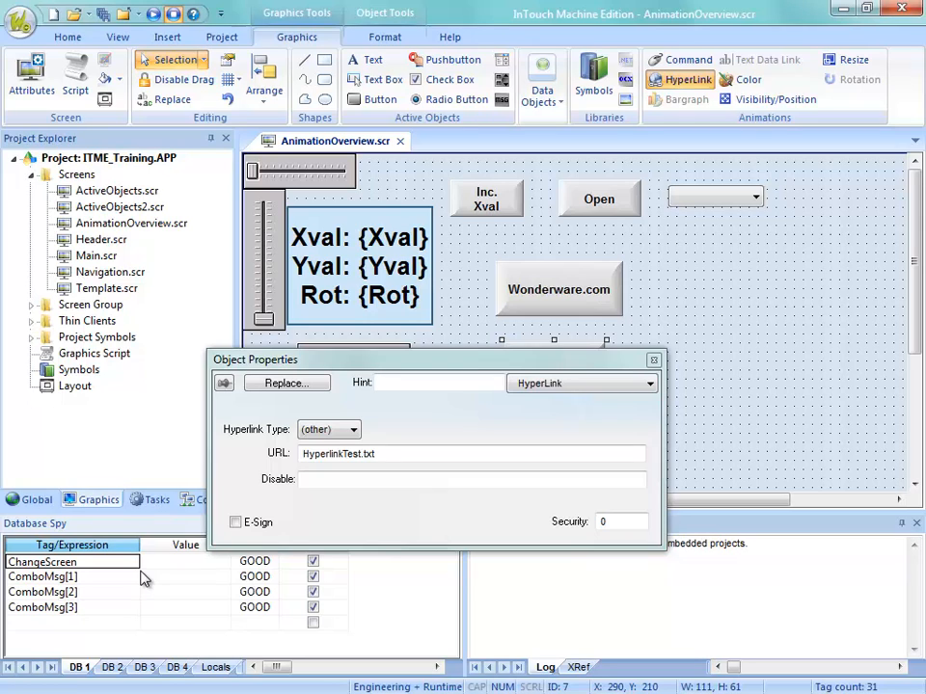
{"action": "type", "text": "GetApp"}
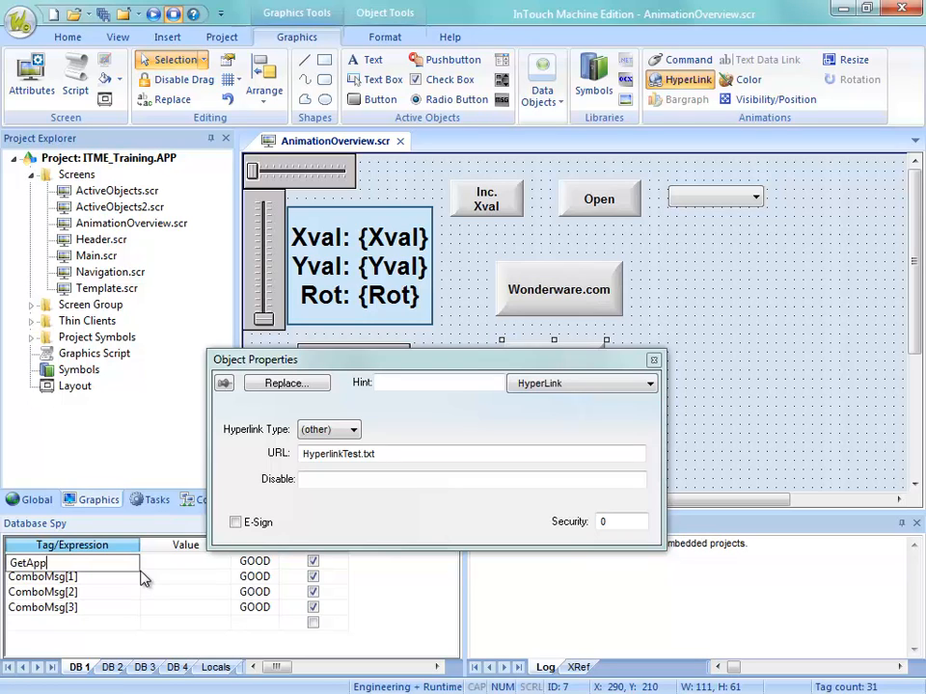
{"action": "type", "text": "Path()"}
{"action": "key", "text": "Return"}
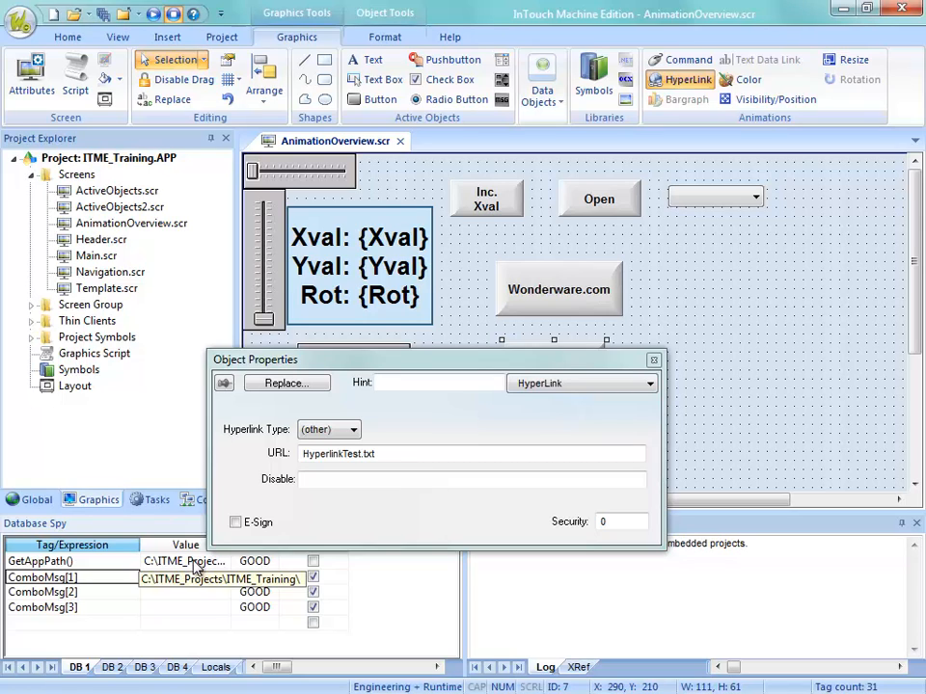
Prefix the Text File button's hyperlink URL with the project path so it reads {GetAppPath()}HyperlinkTest.txt, and close its properties
{"action": "left_click", "coordinate": [305, 454]}
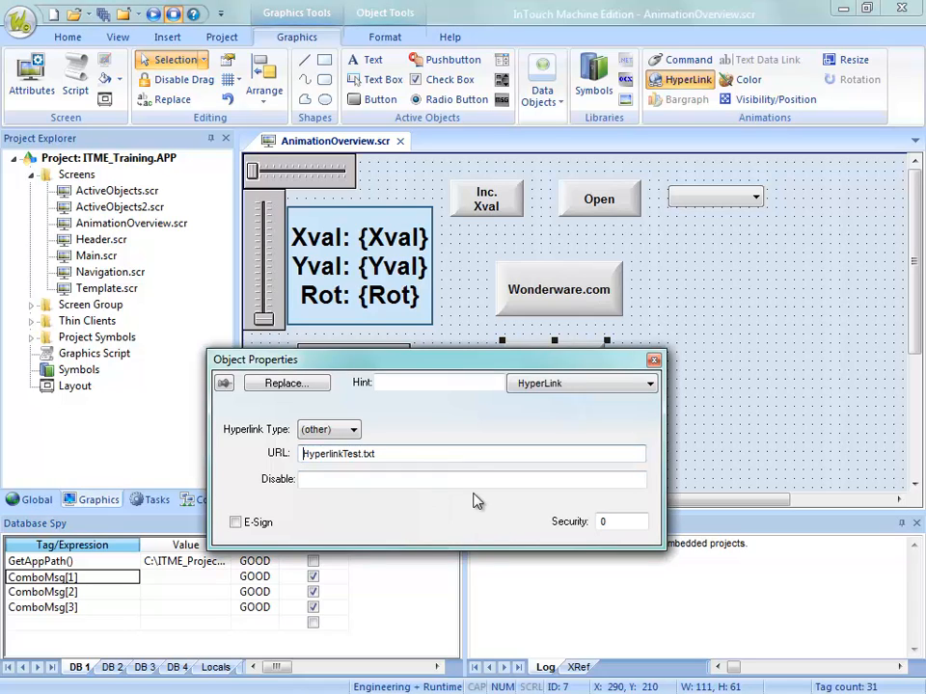
{"action": "type", "text": "(GetAp"}
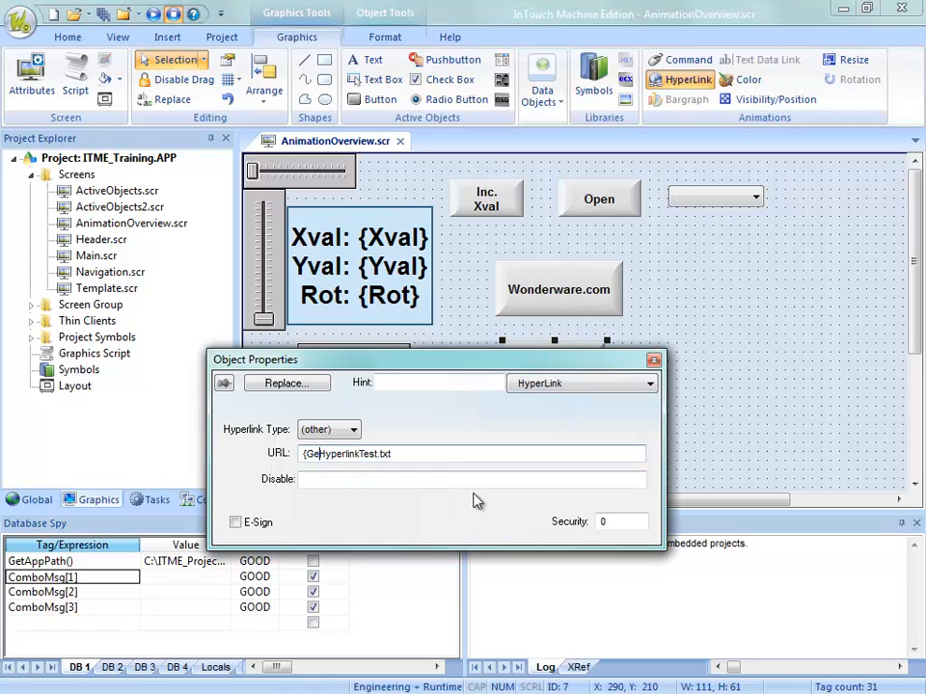
{"action": "type", "text": "ath"}
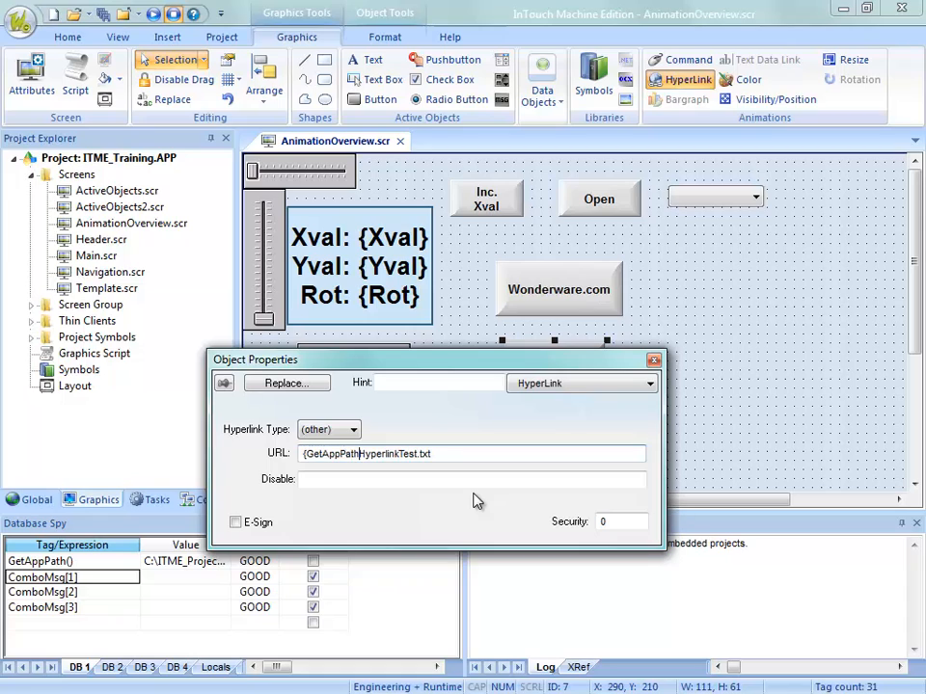
{"action": "type", "text": "()}"}
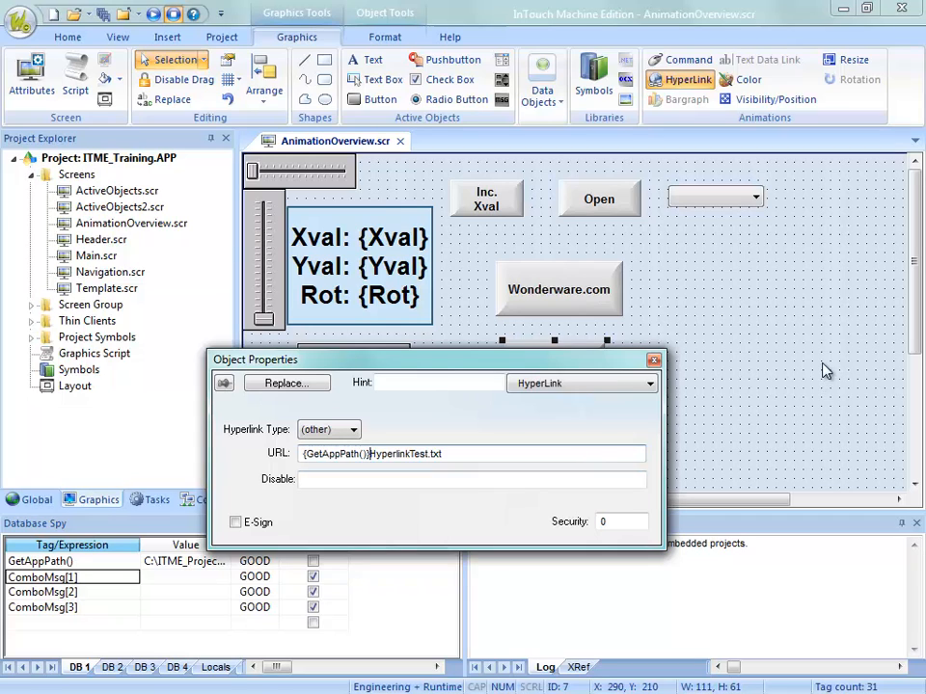
{"action": "left_click", "coordinate": [654, 359]}
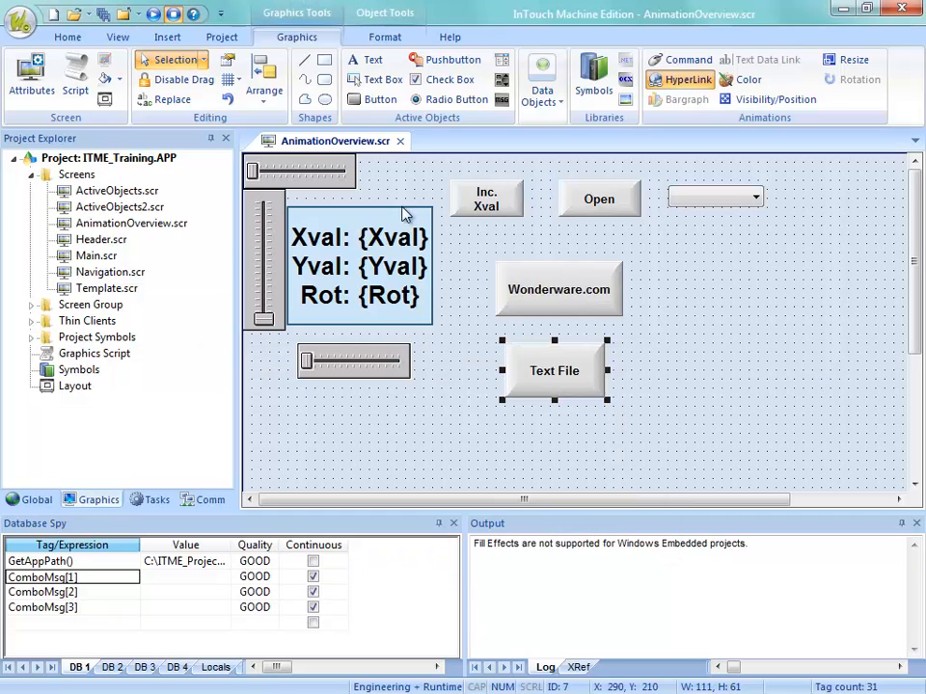
Save and close the AnimationOverview screen and send the update to the remote runtime
{"action": "left_click", "coordinate": [399, 140]}
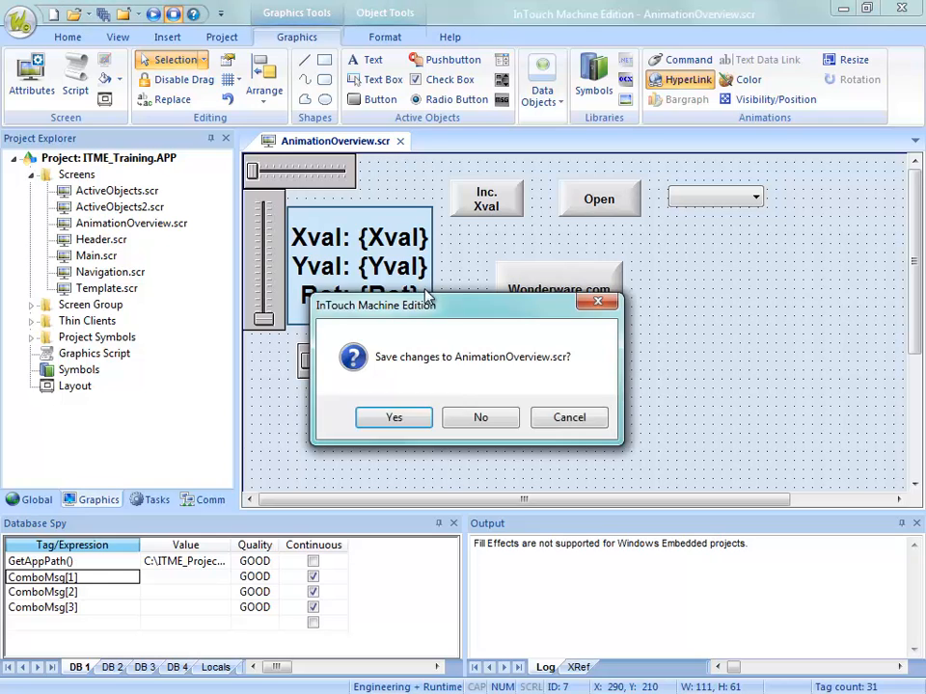
{"action": "left_click", "coordinate": [419, 420]}
{"action": "left_click", "coordinate": [540, 440]}
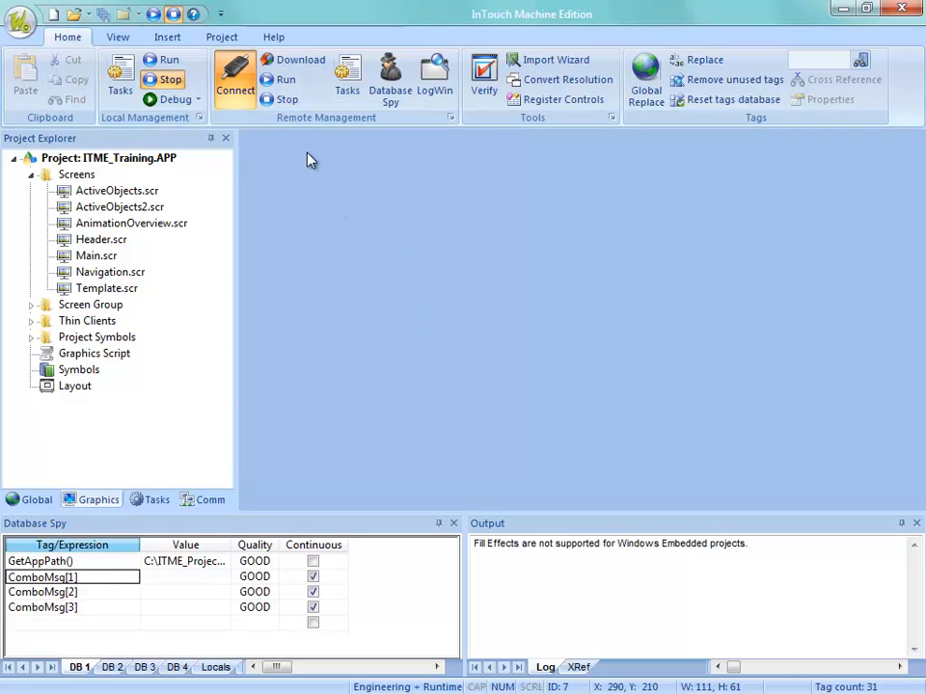
{"action": "left_click", "coordinate": [298, 72]}
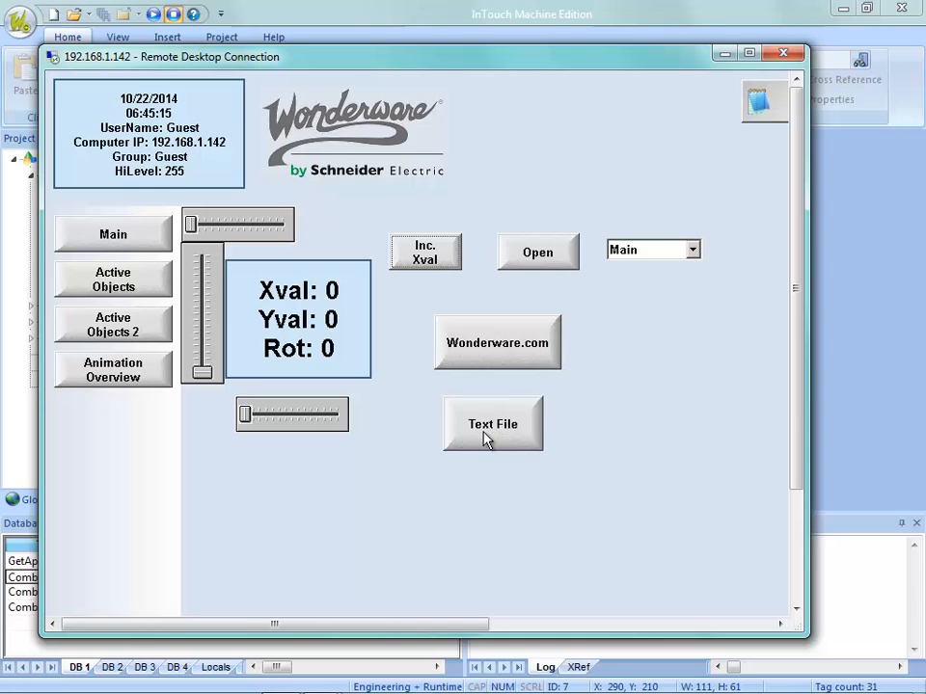
Test the Text File button in the remote runtime by opening HyperlinkTest, then close the Notepad file
{"action": "left_click", "coordinate": [489, 434]}
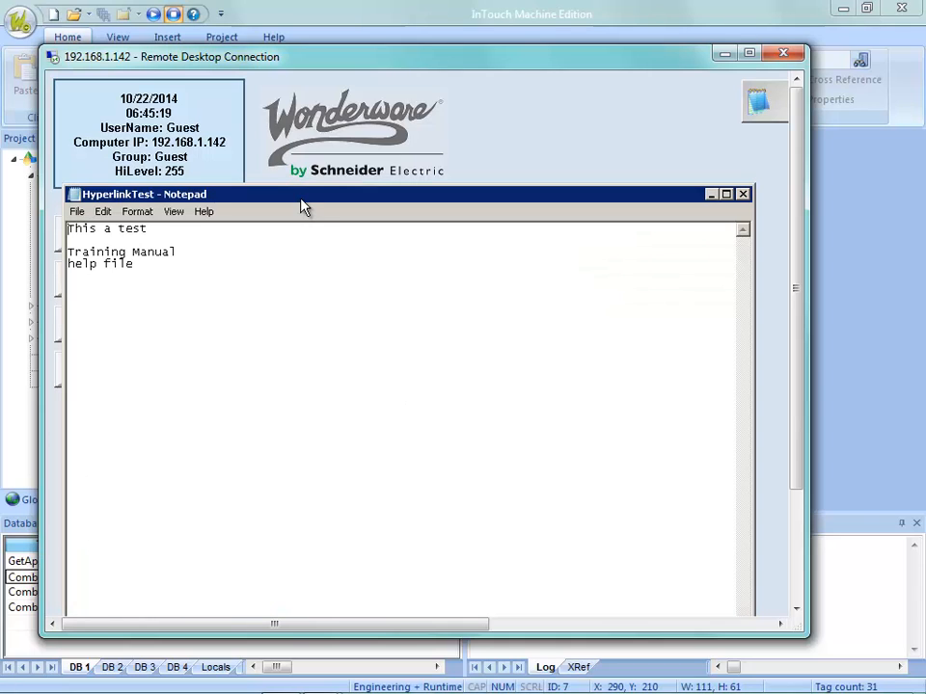
{"action": "left_click_drag", "start_coordinate": [302, 200], "coordinate": [335, 194]}
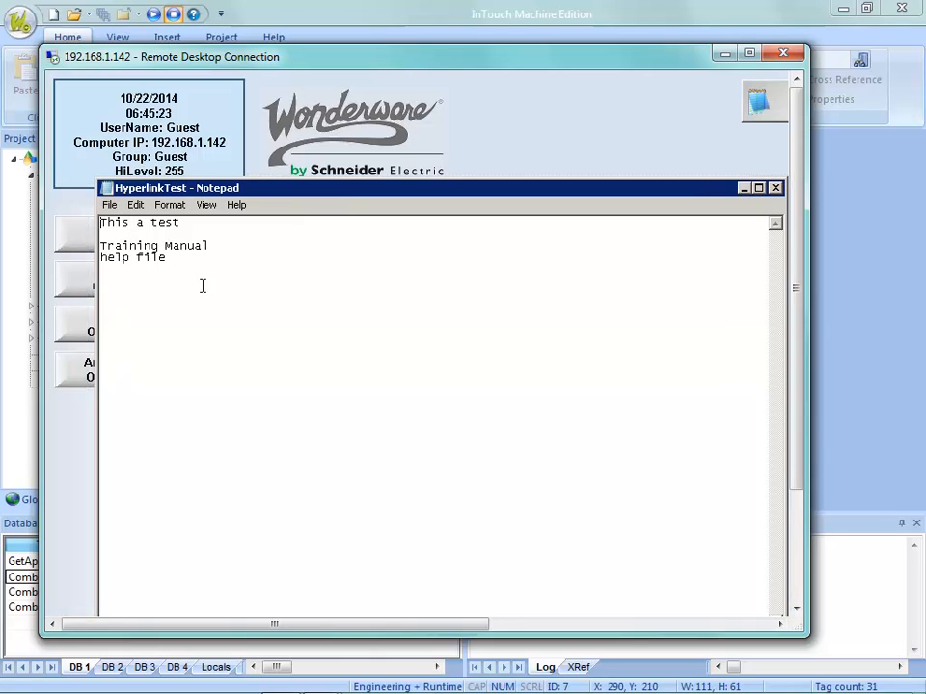
{"action": "left_click", "coordinate": [775, 189]}
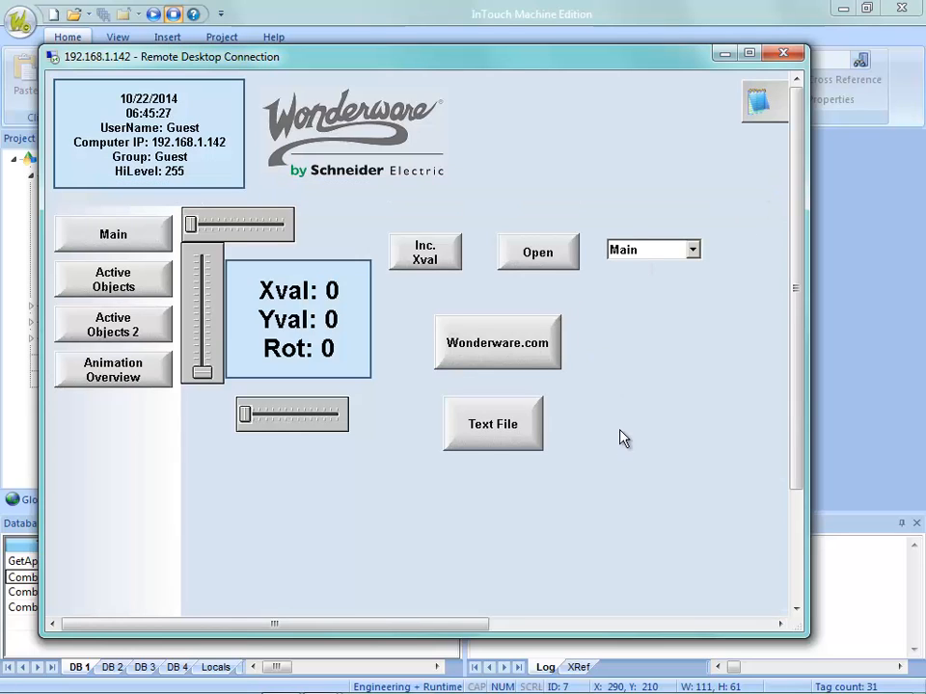
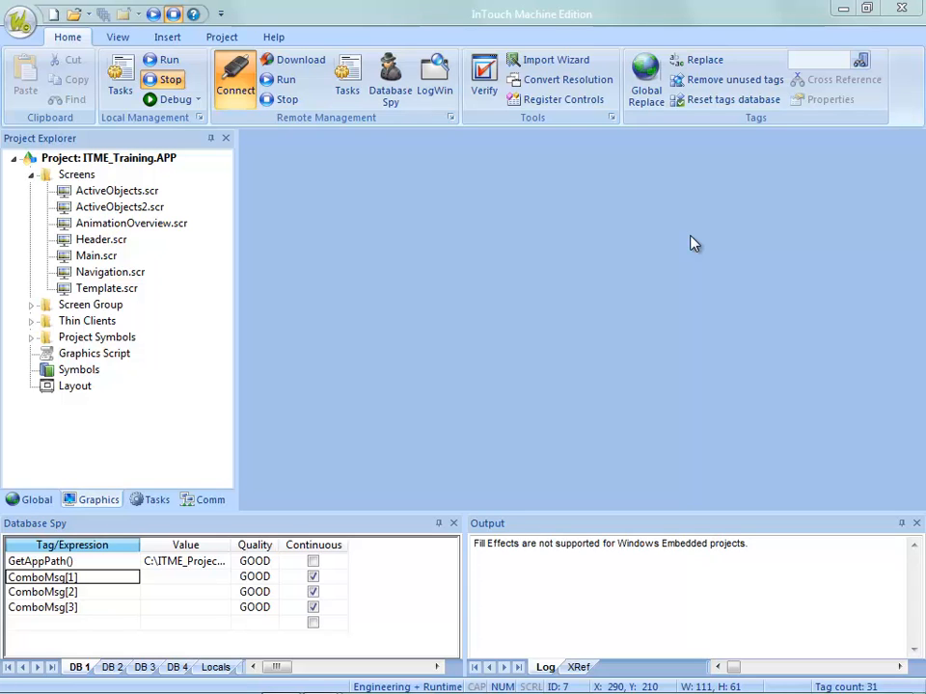
Reopen AnimationOverview.scr and stack the Wonderware.com and Text File buttons to the right of the combo box
{"action": "double_click", "coordinate": [114, 224]}
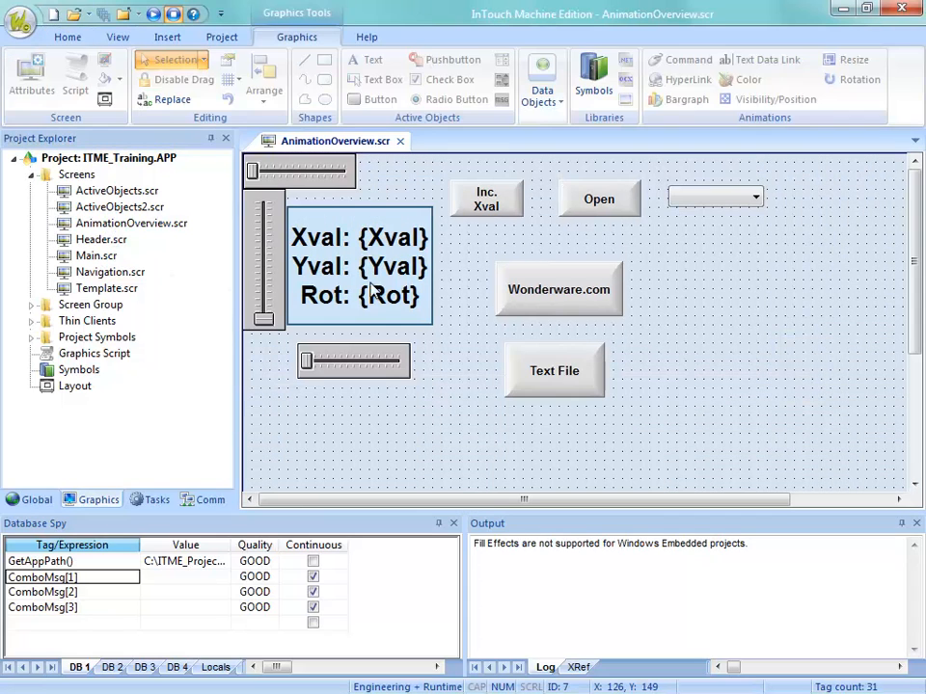
{"action": "left_click_drag", "start_coordinate": [578, 307], "coordinate": [867, 215]}
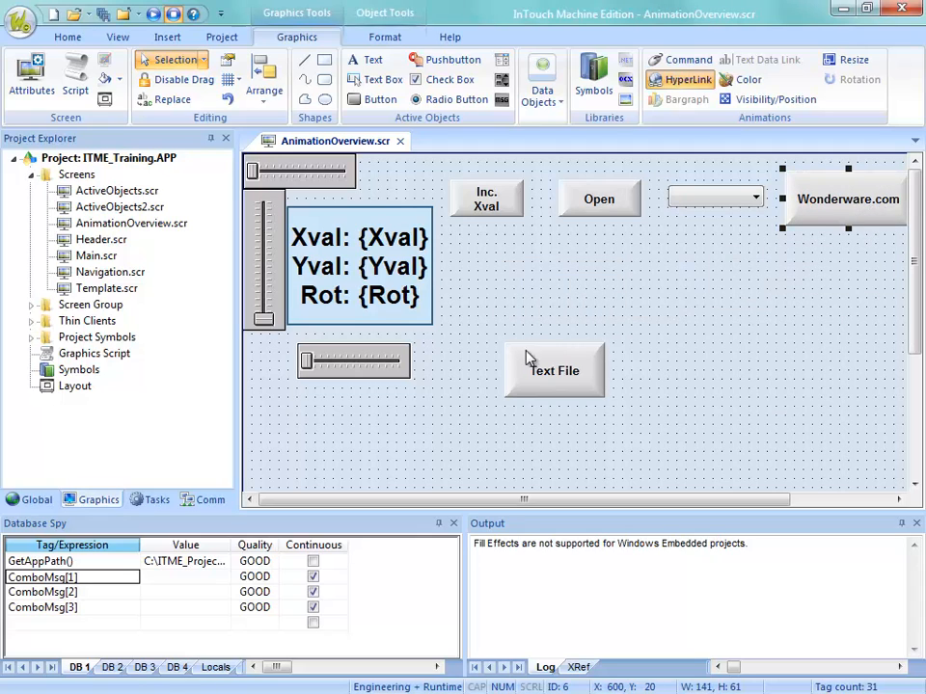
{"action": "left_click_drag", "start_coordinate": [566, 372], "coordinate": [844, 272]}
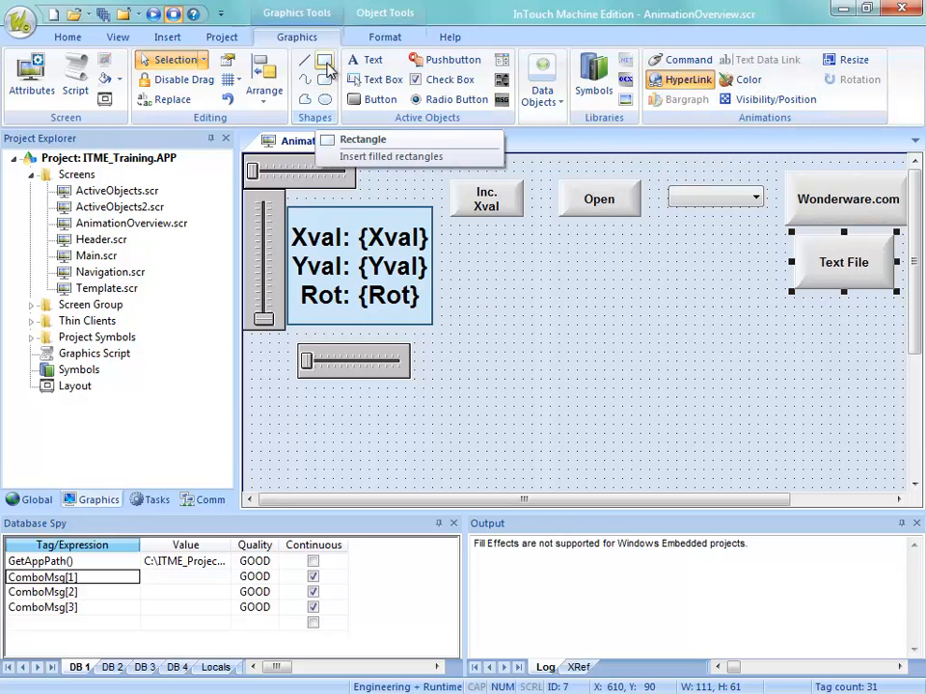
Draw a tall rectangle about 61 by 221 below the Inc. Xval button
{"action": "left_click", "coordinate": [326, 64]}
{"action": "left_click_drag", "start_coordinate": [475, 243], "coordinate": [535, 446]}
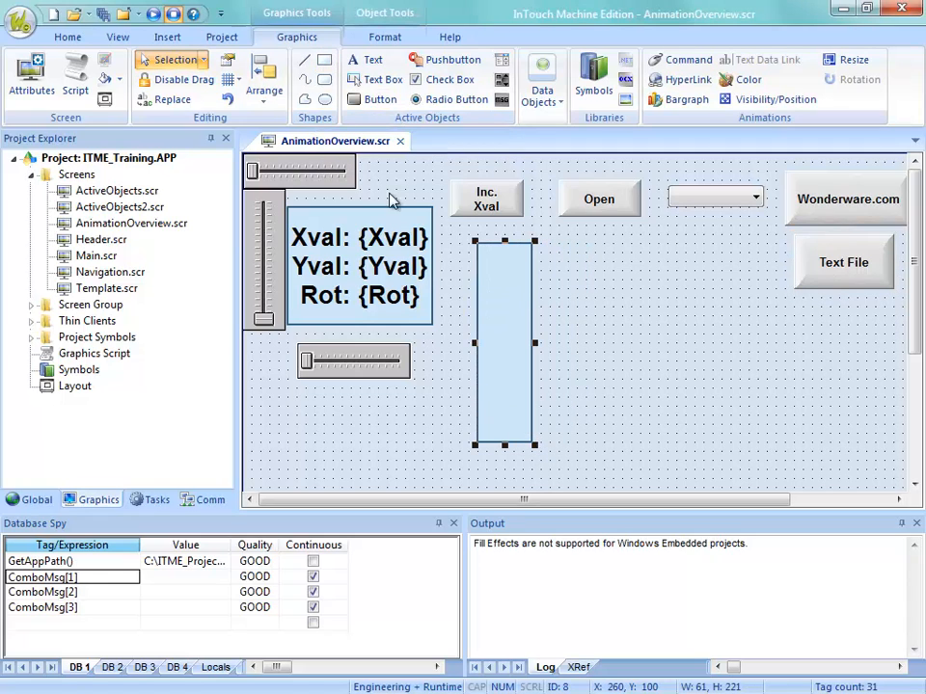
{"action": "left_click", "coordinate": [328, 85]}
{"action": "left_click_drag", "start_coordinate": [592, 268], "coordinate": [653, 354]}
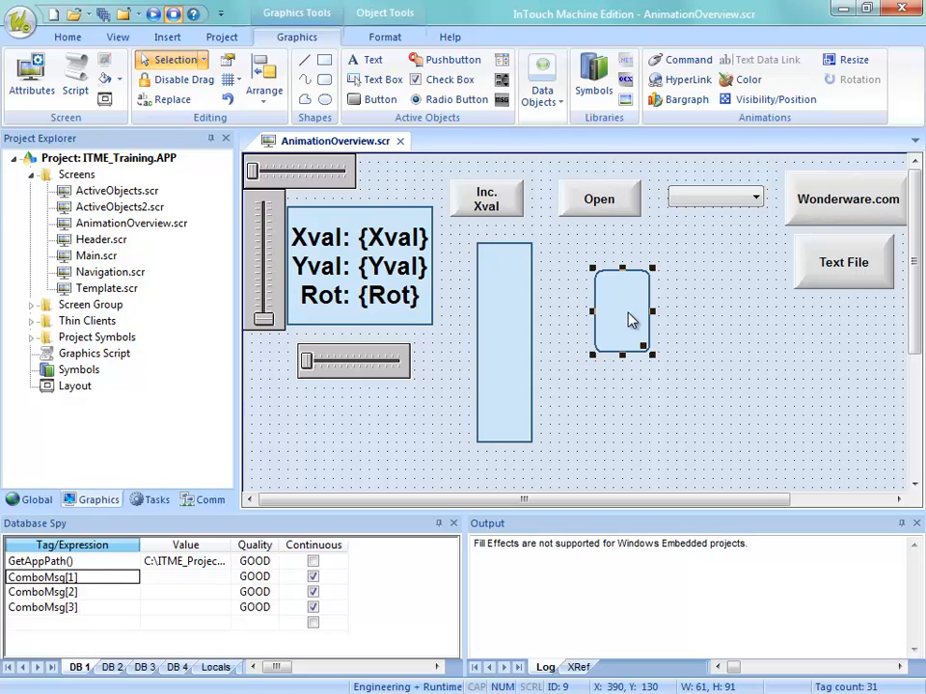
{"action": "left_click", "coordinate": [629, 313]}
{"action": "left_click", "coordinate": [629, 313]}
{"action": "key", "text": "Delete"}
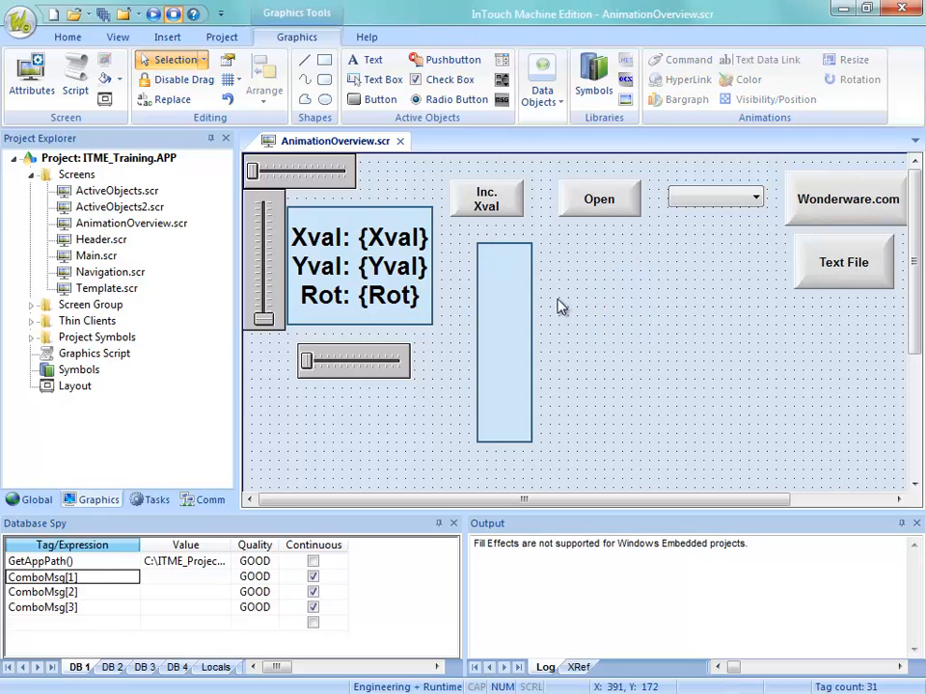
Enable the Bargraph animation on the tall rectangle and set its tag to Yval
{"action": "left_click", "coordinate": [492, 325]}
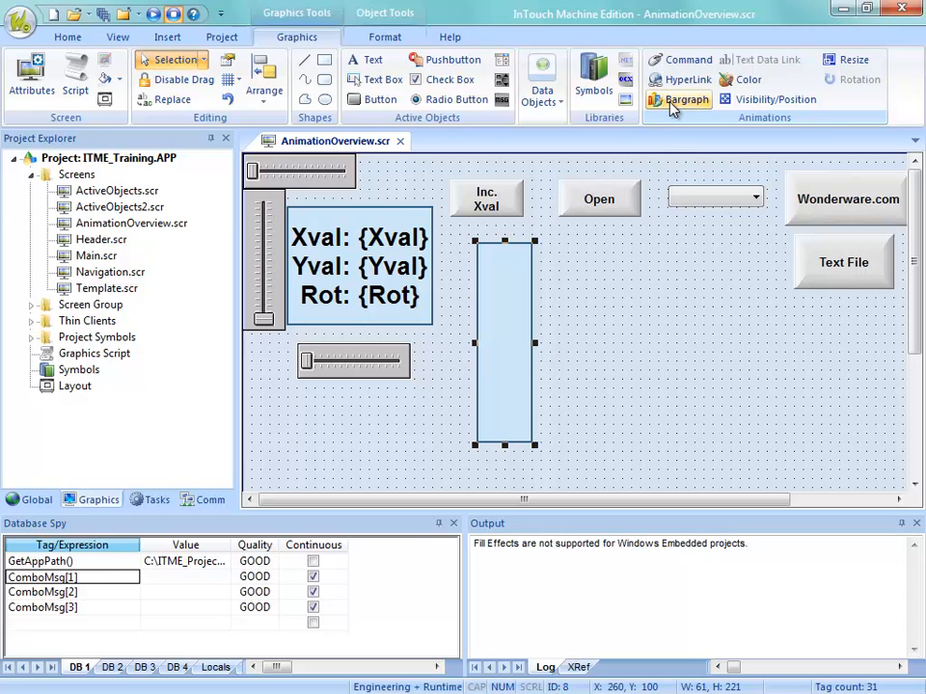
{"action": "double_click", "coordinate": [514, 365]}
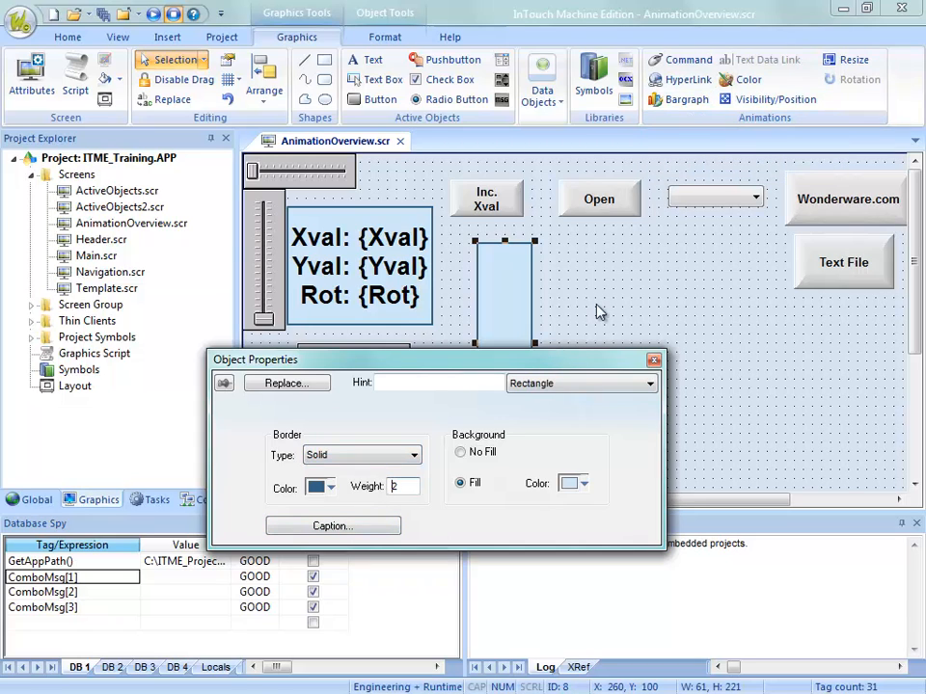
{"action": "left_click", "coordinate": [682, 99]}
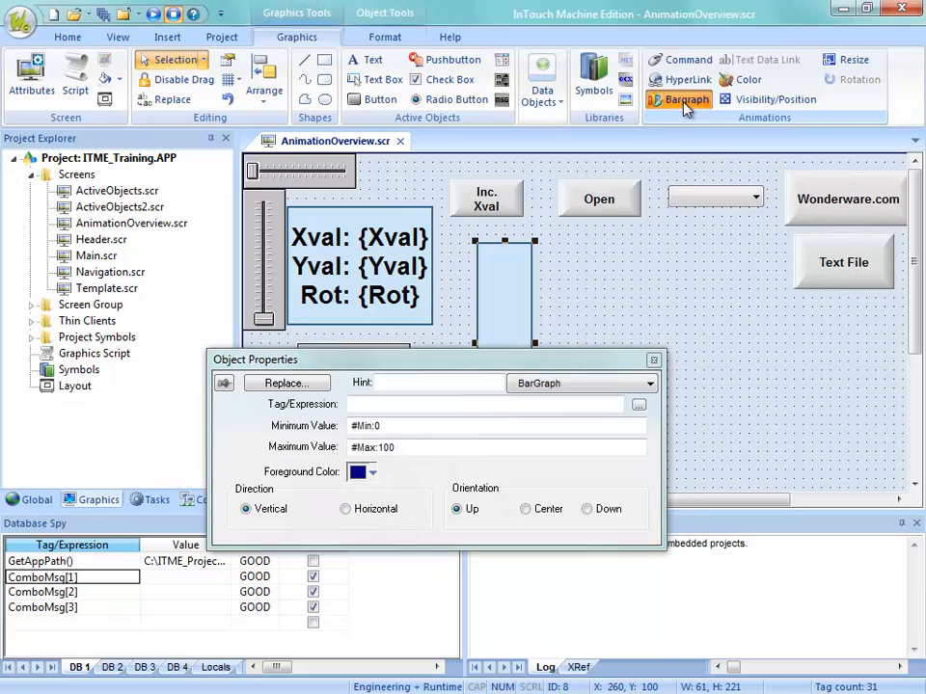
{"action": "left_click", "coordinate": [383, 405]}
{"action": "type", "text": "Y"}
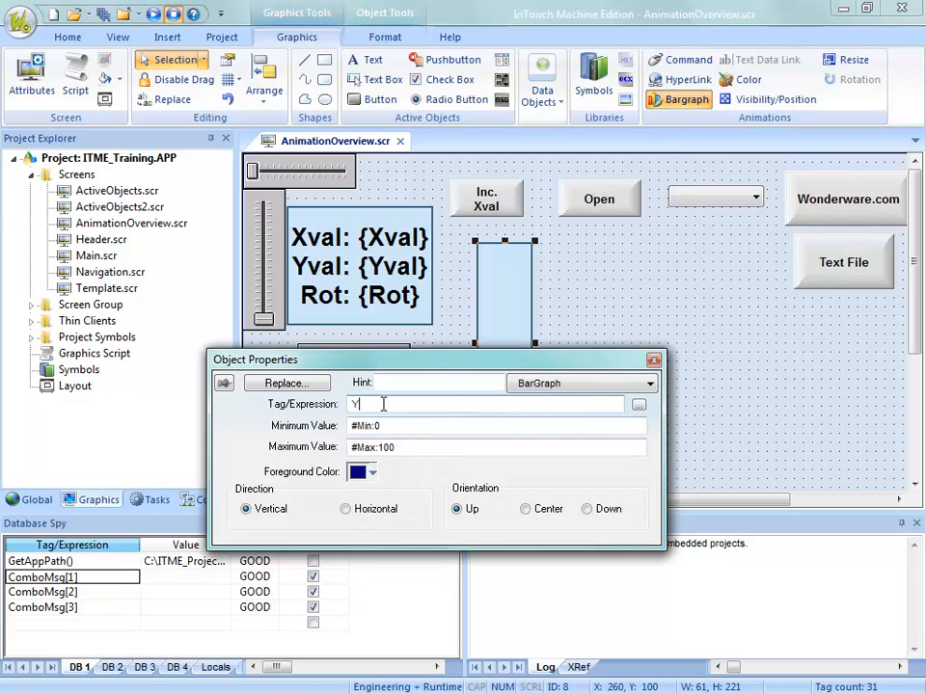
{"action": "type", "text": "val"}
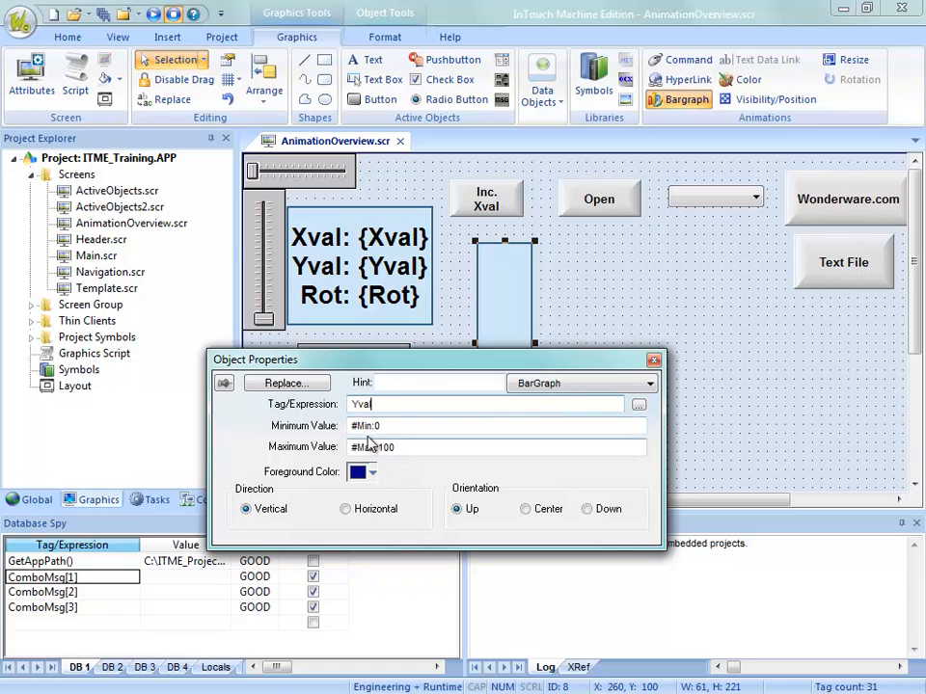
Set the bar graph's minimum value to 0, maximum value to 100 and foreground color to the custom green
{"action": "left_click_drag", "start_coordinate": [377, 426], "coordinate": [357, 442]}
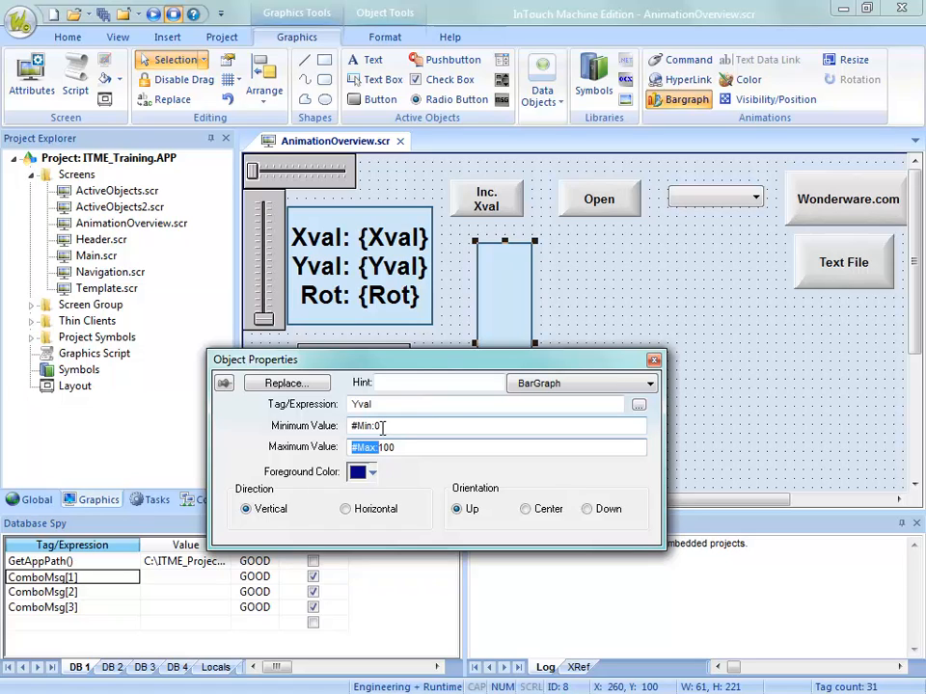
{"action": "left_click_drag", "start_coordinate": [365, 425], "coordinate": [351, 425]}
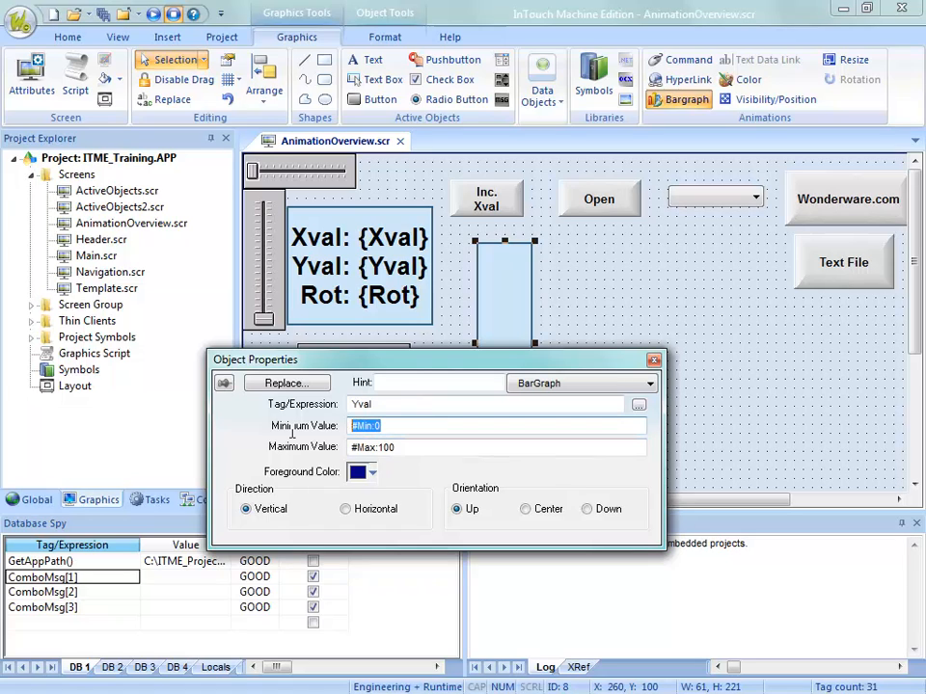
{"action": "key", "text": "BackSpace"}
{"action": "left_click_drag", "start_coordinate": [399, 447], "coordinate": [289, 451]}
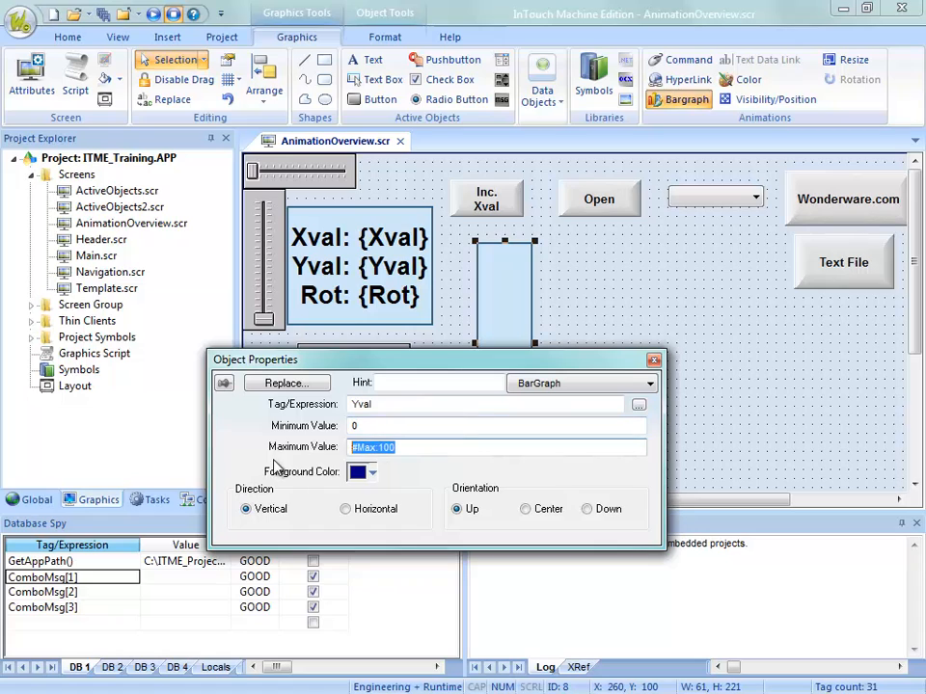
{"action": "type", "text": "1"}
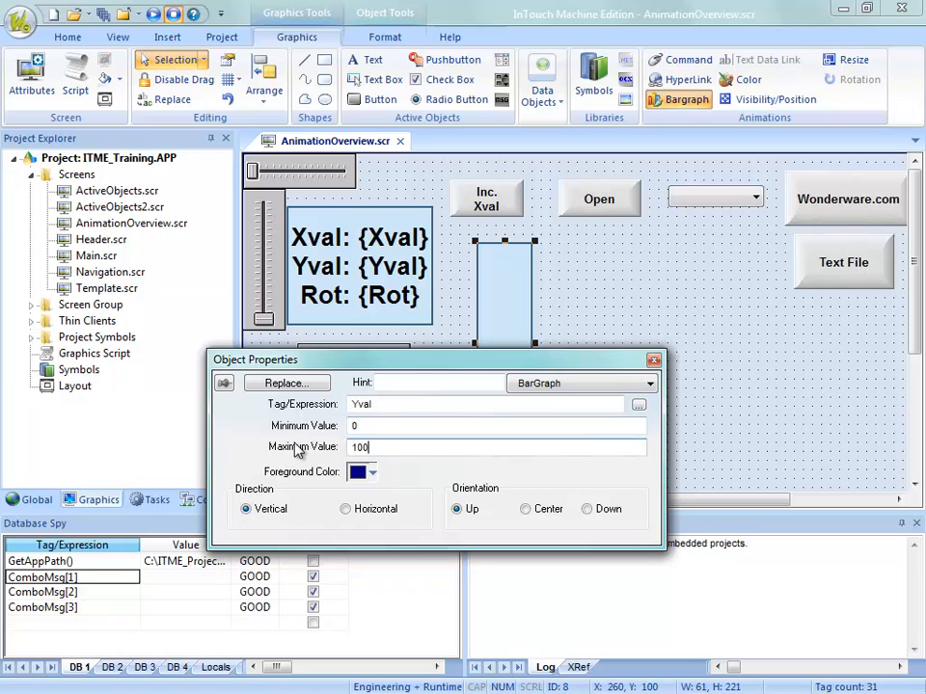
{"action": "left_click", "coordinate": [362, 481]}
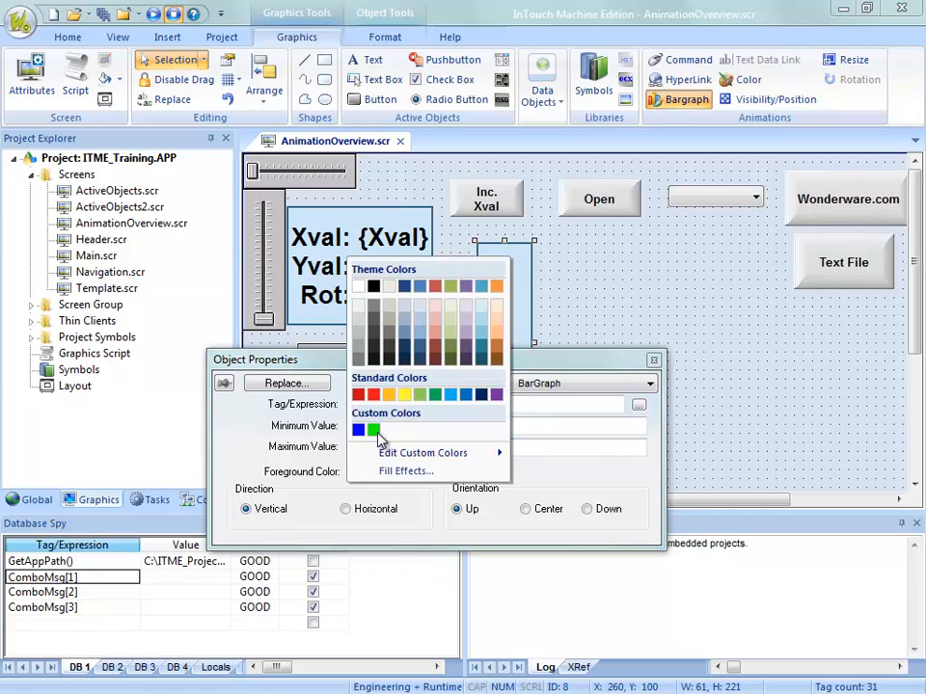
{"action": "left_click", "coordinate": [366, 432]}
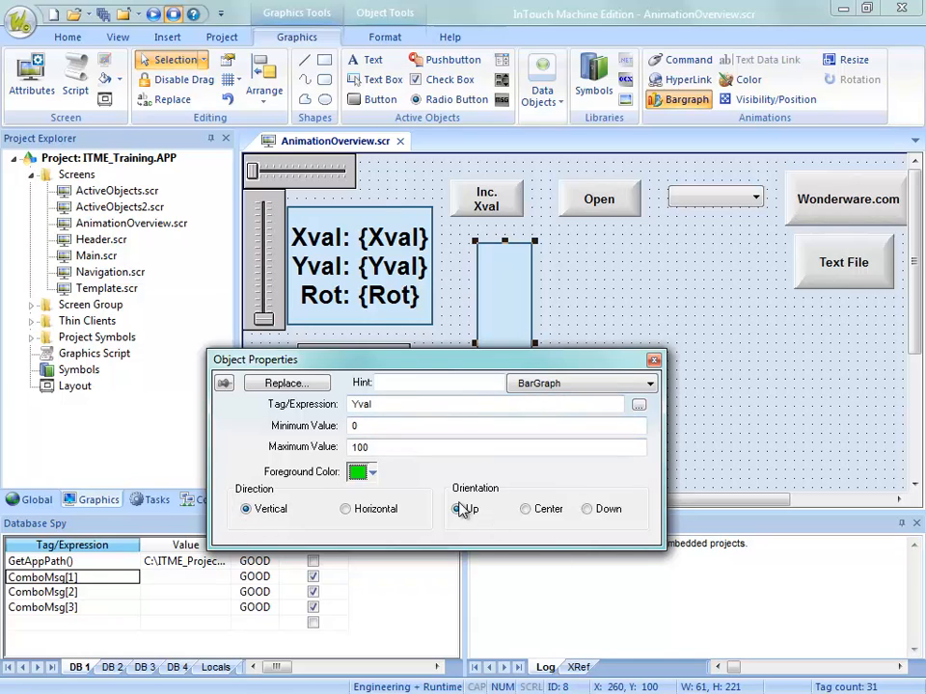
{"action": "left_click", "coordinate": [579, 294]}
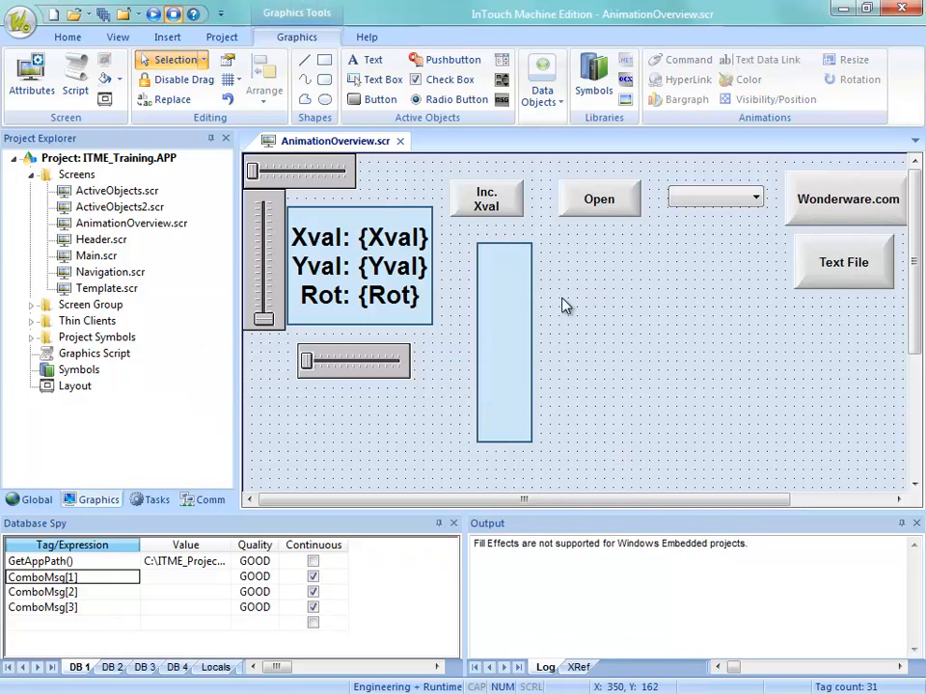
Save the AnimationOverview screen and send the update to the remote runtime
{"action": "right_click", "coordinate": [390, 142]}
{"action": "left_click", "coordinate": [421, 156]}
{"action": "left_click", "coordinate": [534, 436]}
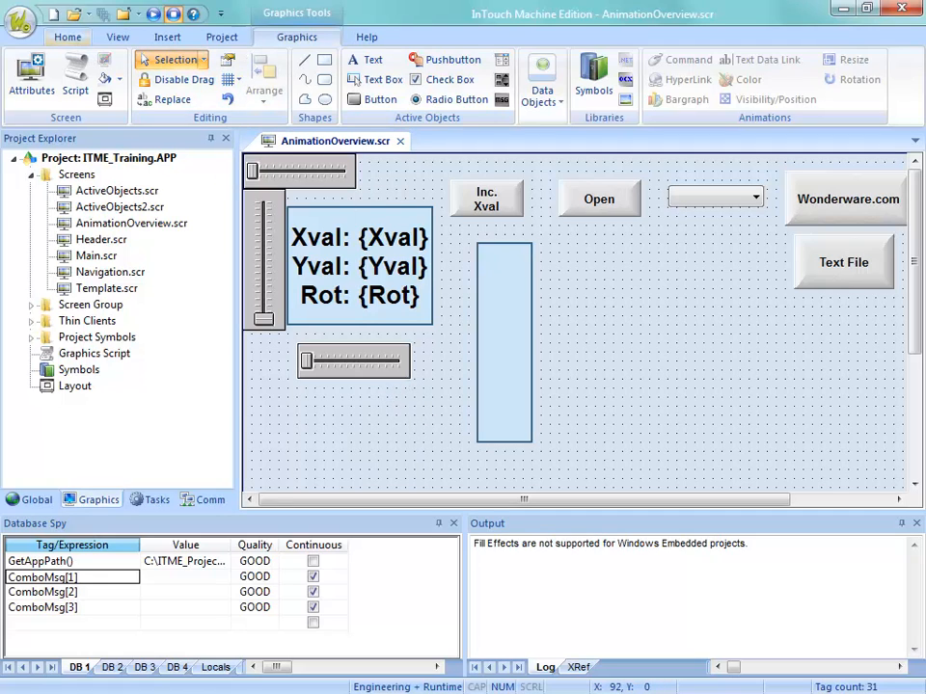
Test the bar graph in the remote runtime by raising the vertical slider to a Yval of about 49
{"action": "left_click_drag", "start_coordinate": [430, 1], "coordinate": [431, 70]}
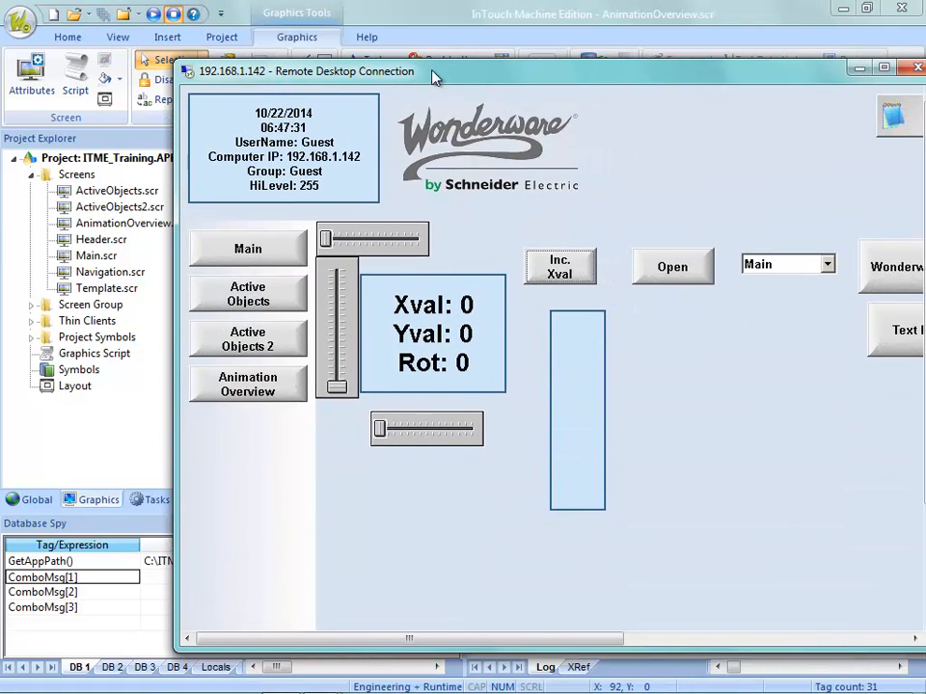
{"action": "left_click_drag", "start_coordinate": [337, 386], "coordinate": [337, 327]}
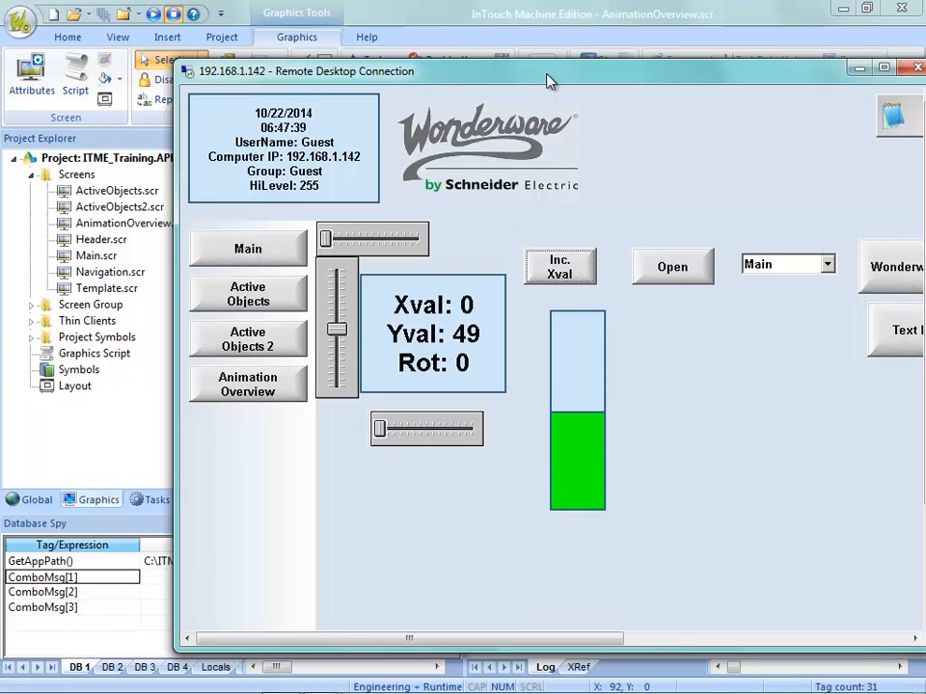
Add a Color animation to the tall bar graph rectangle on the AnimationOverview screen and bring up its object properties
{"action": "left_click_drag", "start_coordinate": [547, 76], "coordinate": [563, 0]}
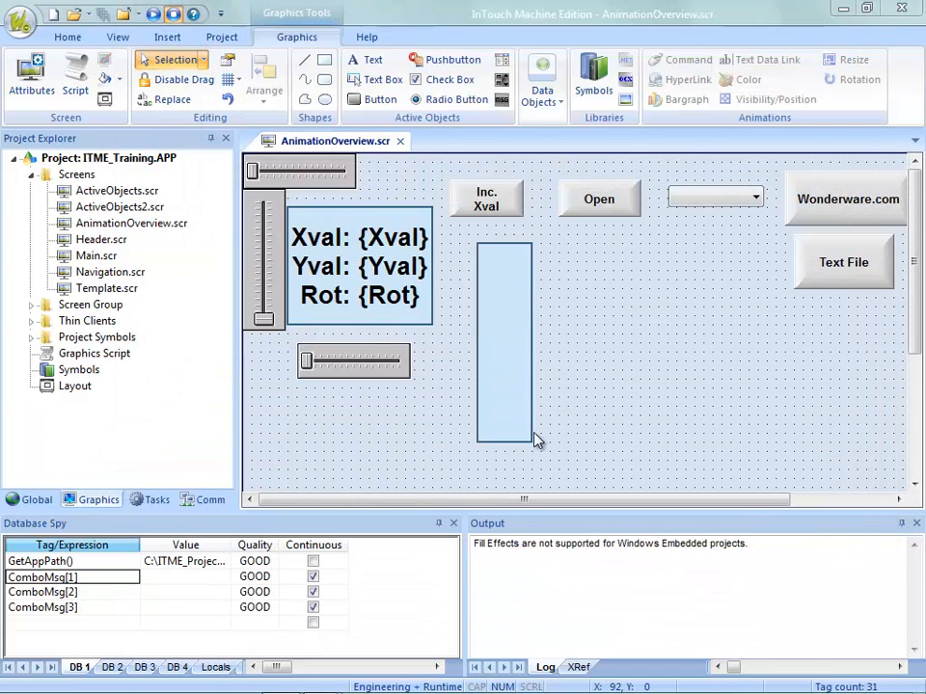
{"action": "left_click", "coordinate": [491, 421]}
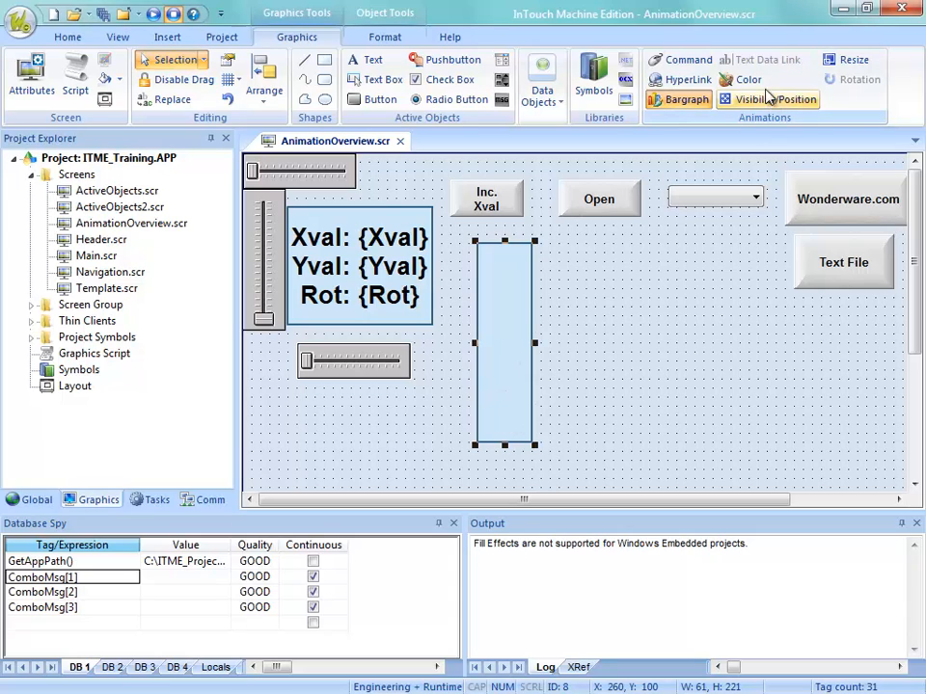
{"action": "left_click", "coordinate": [761, 86]}
{"action": "double_click", "coordinate": [496, 423]}
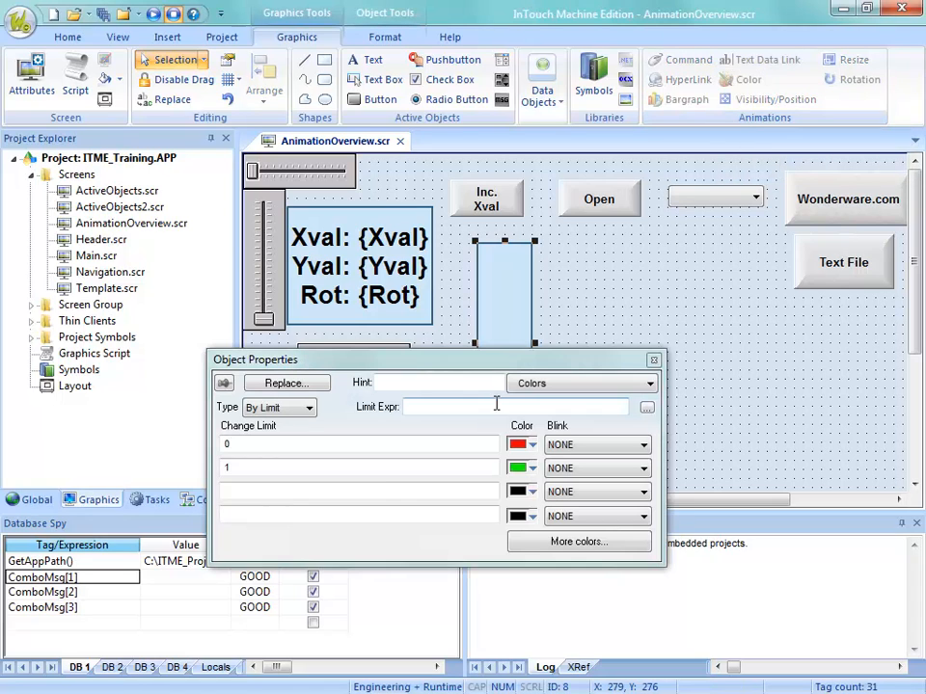
Set the limit expression of the rectangle's Colors animation to the Yval tag already used by its bar graph
{"action": "left_click", "coordinate": [523, 385]}
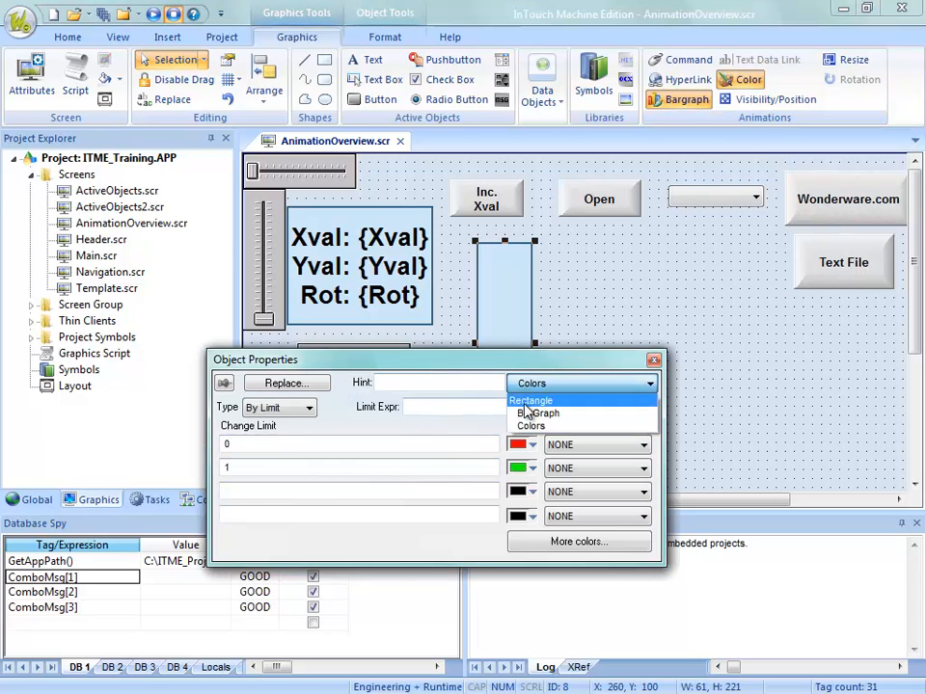
{"action": "left_click", "coordinate": [524, 401]}
{"action": "left_click", "coordinate": [527, 386]}
{"action": "left_click", "coordinate": [528, 415]}
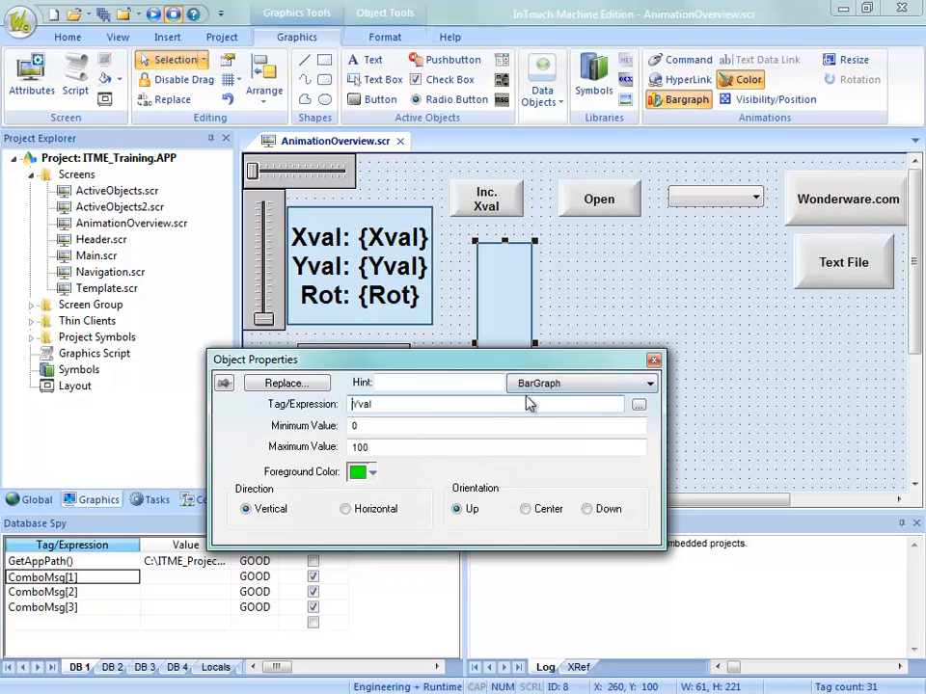
{"action": "left_click", "coordinate": [527, 384]}
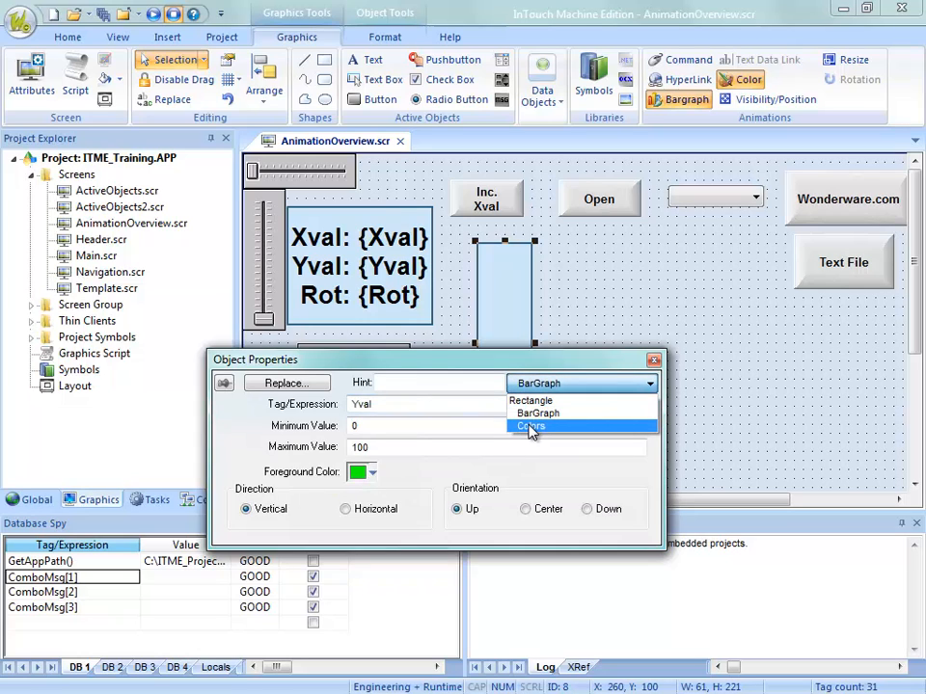
{"action": "left_click", "coordinate": [530, 427]}
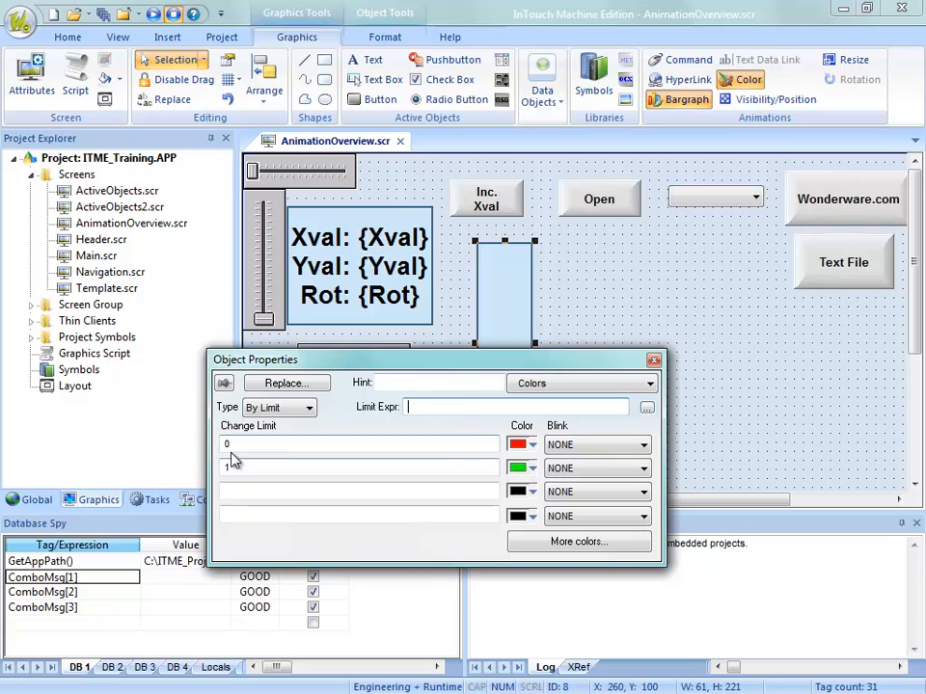
{"action": "double_click", "coordinate": [419, 406]}
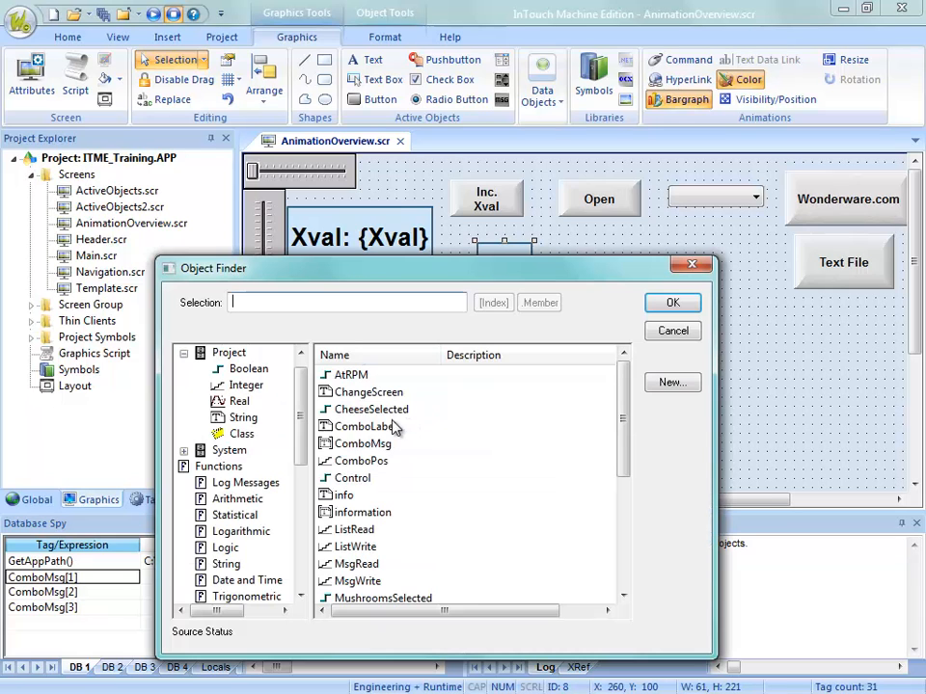
{"action": "type", "text": "Yval"}
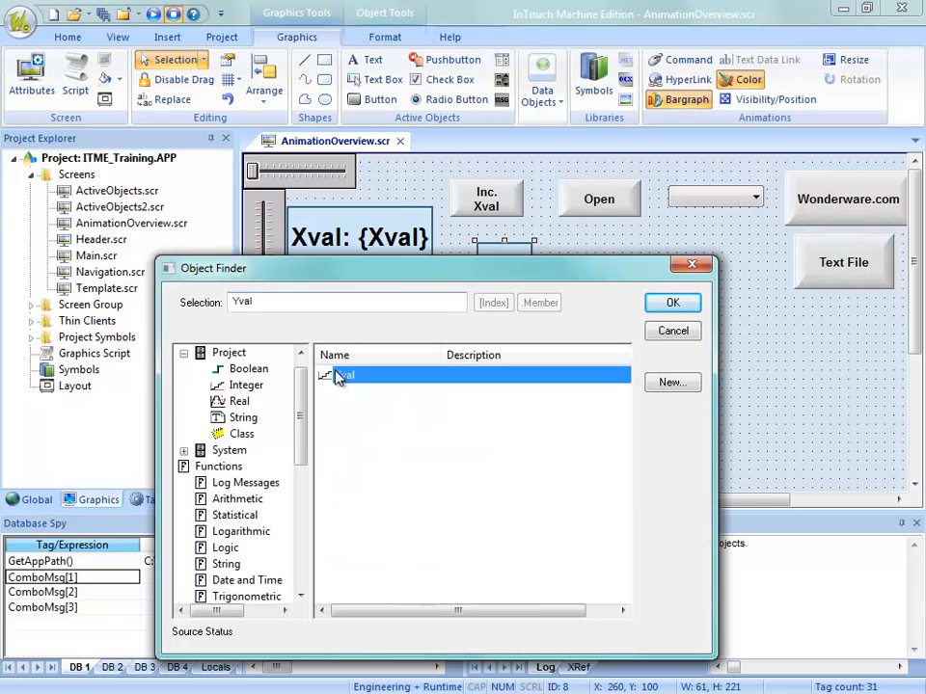
{"action": "double_click", "coordinate": [339, 375]}
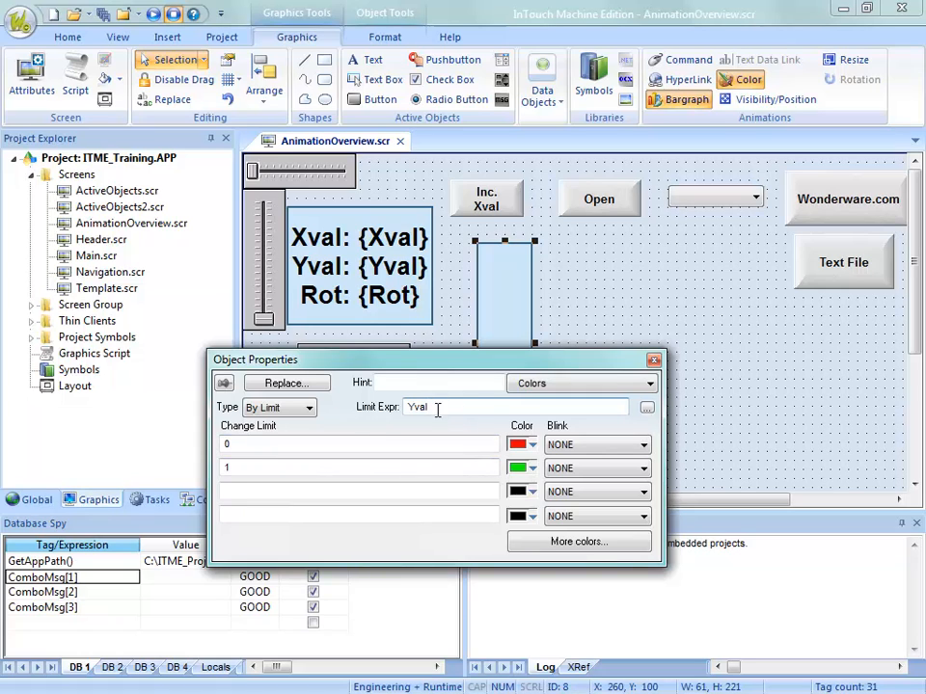
Give the 0 change limit the custom green color and set the second change limit to 33 with yellow
{"action": "left_click", "coordinate": [526, 383]}
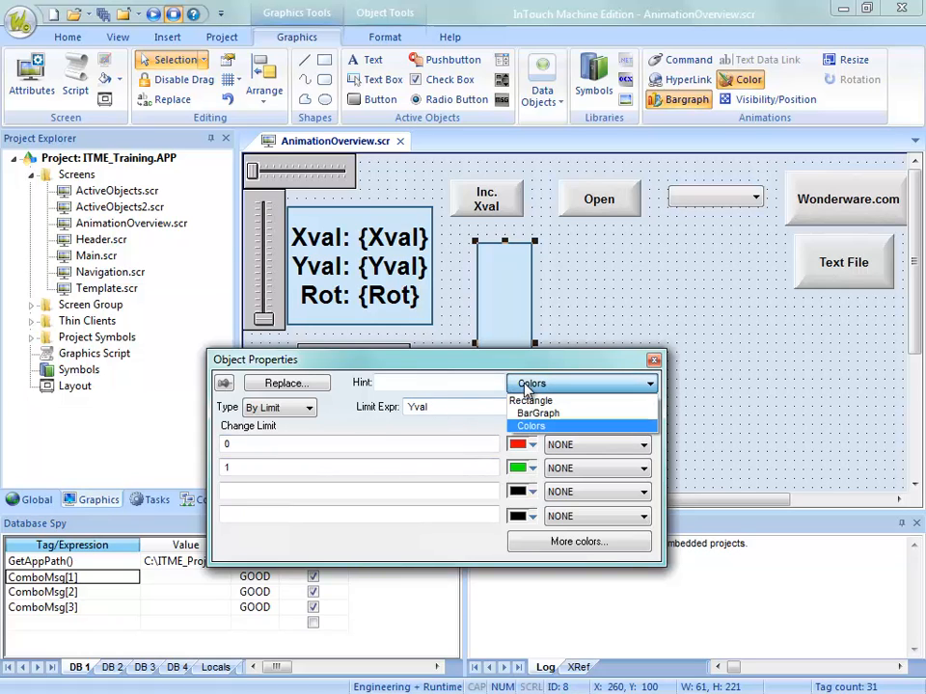
{"action": "left_click", "coordinate": [529, 414]}
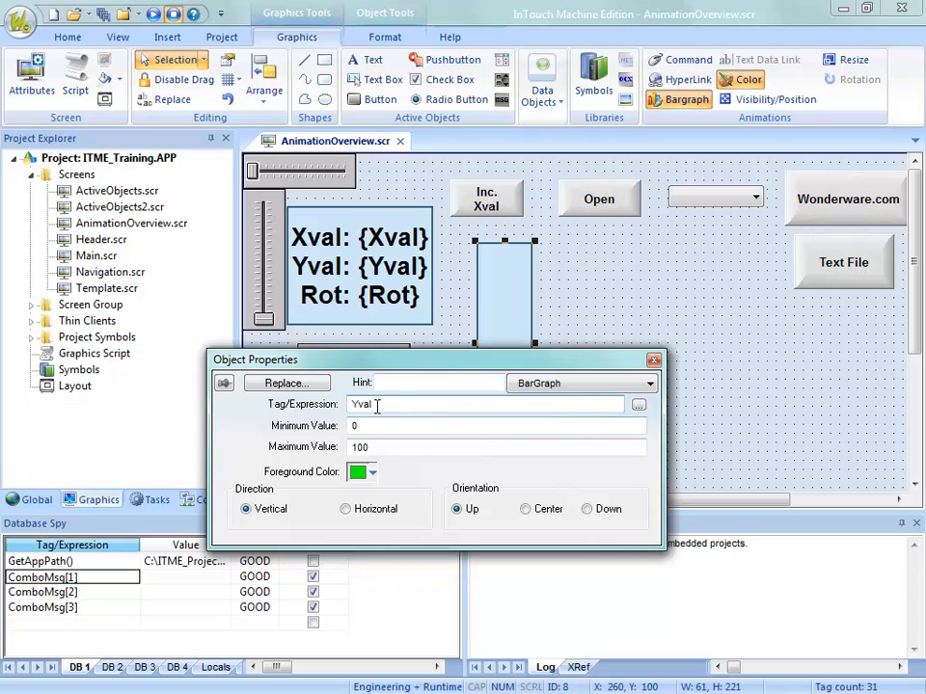
{"action": "left_click", "coordinate": [541, 386]}
{"action": "left_click", "coordinate": [530, 425]}
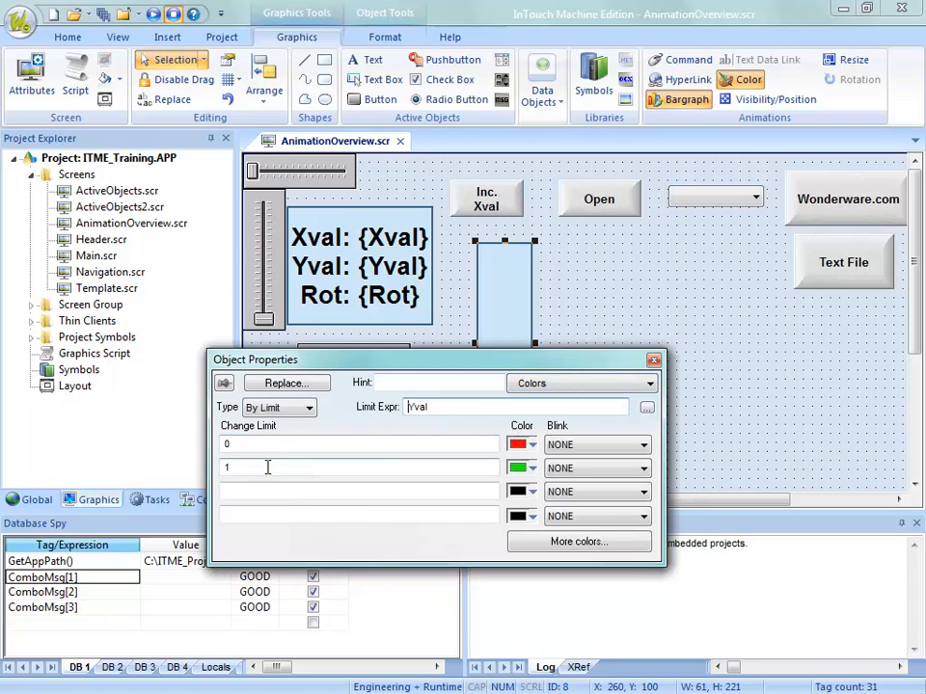
{"action": "left_click", "coordinate": [520, 445]}
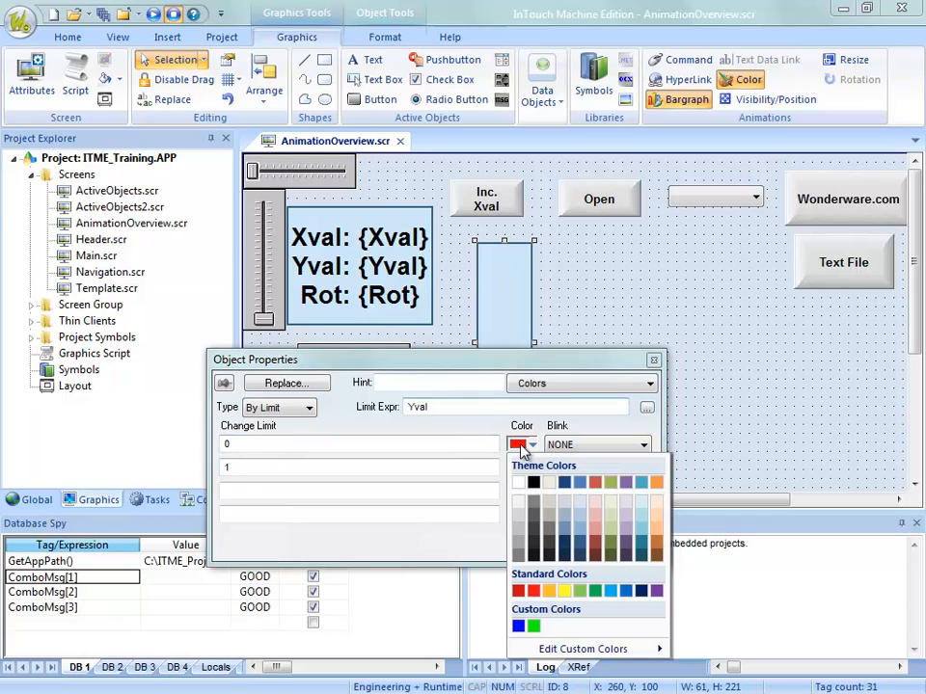
{"action": "left_click", "coordinate": [533, 626]}
{"action": "double_click", "coordinate": [248, 471]}
{"action": "type", "text": "33"}
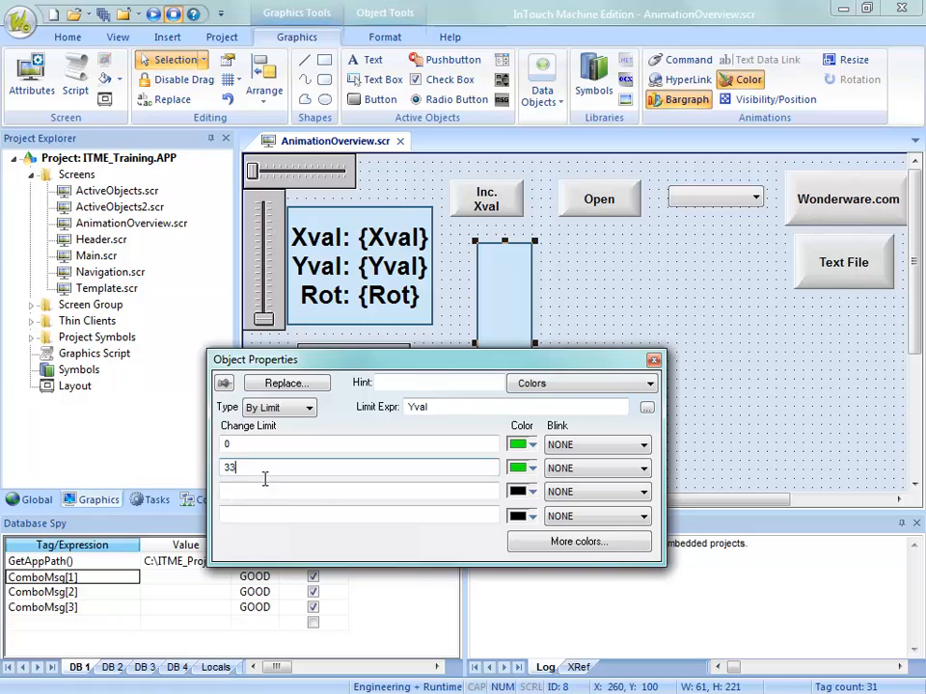
{"action": "left_click", "coordinate": [529, 470]}
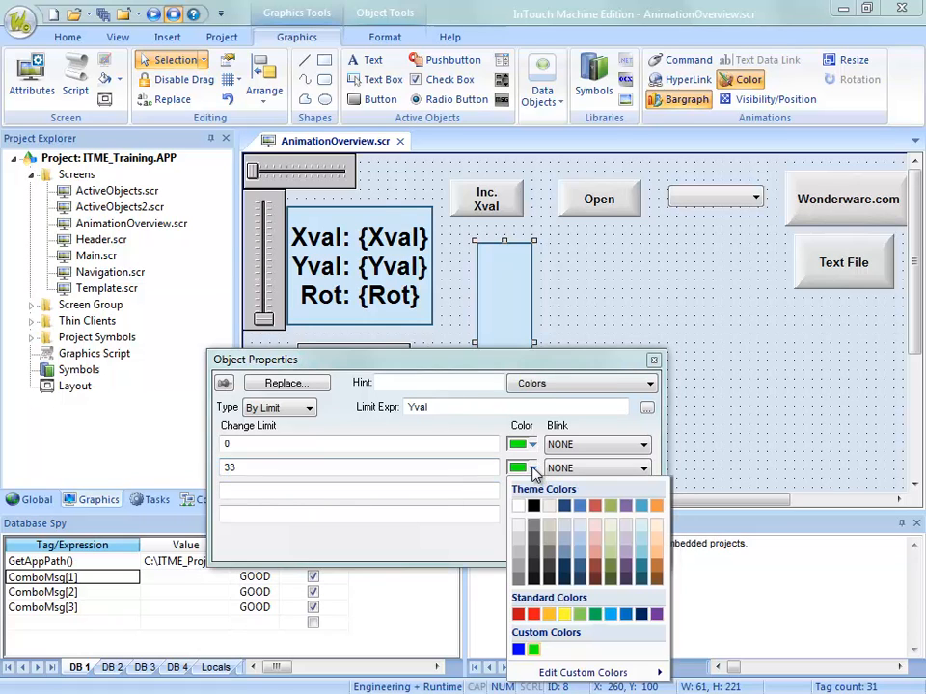
{"action": "left_click", "coordinate": [564, 615]}
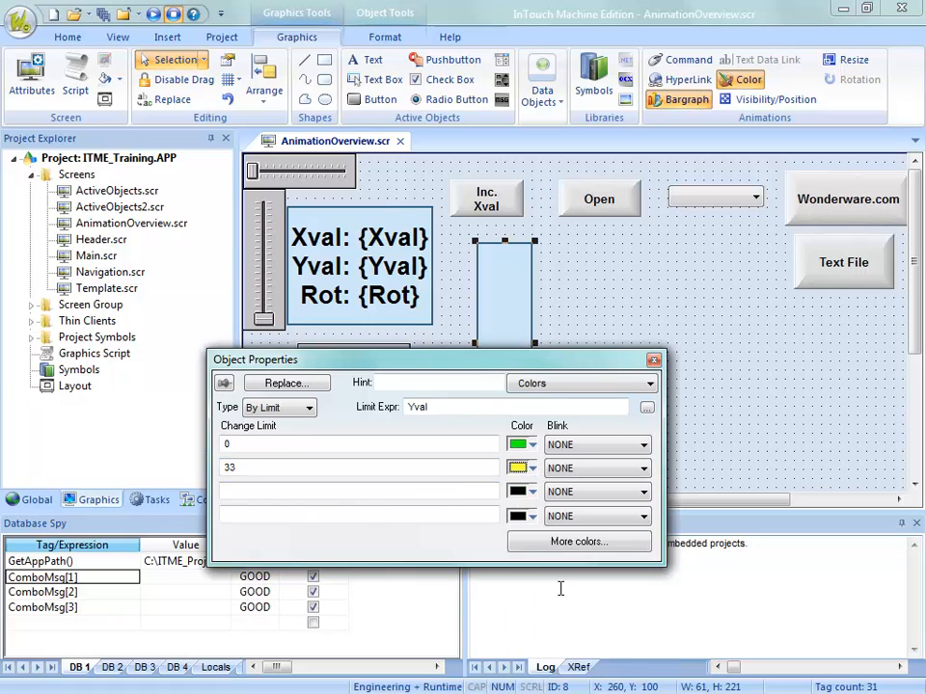
Add a third change limit of 66 with red, and check the extended color limits list and the color type options
{"action": "left_click", "coordinate": [289, 491]}
{"action": "type", "text": "66"}
{"action": "left_click", "coordinate": [525, 491]}
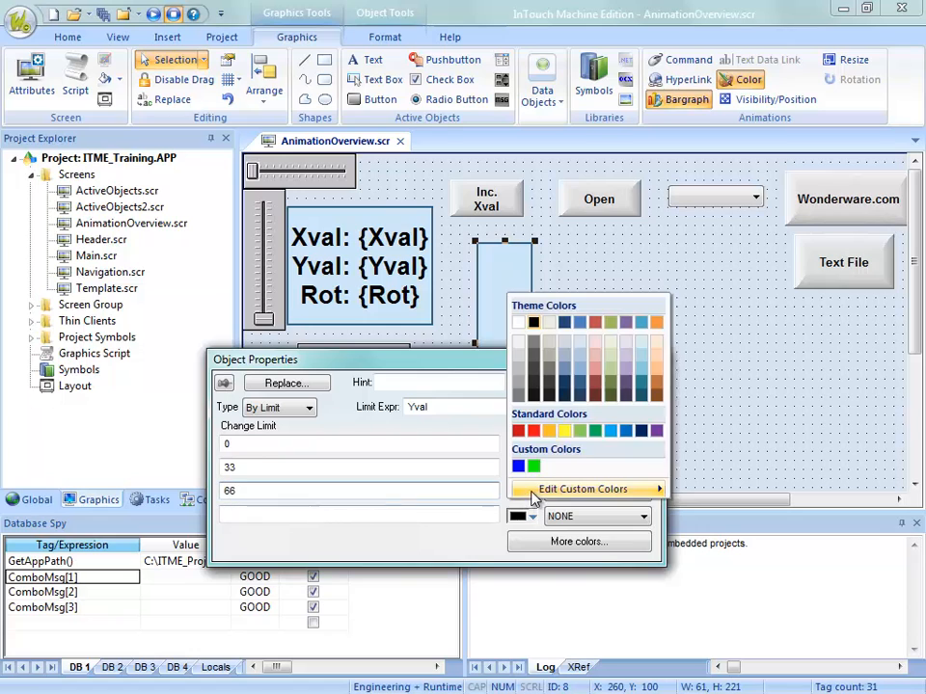
{"action": "left_click", "coordinate": [533, 431]}
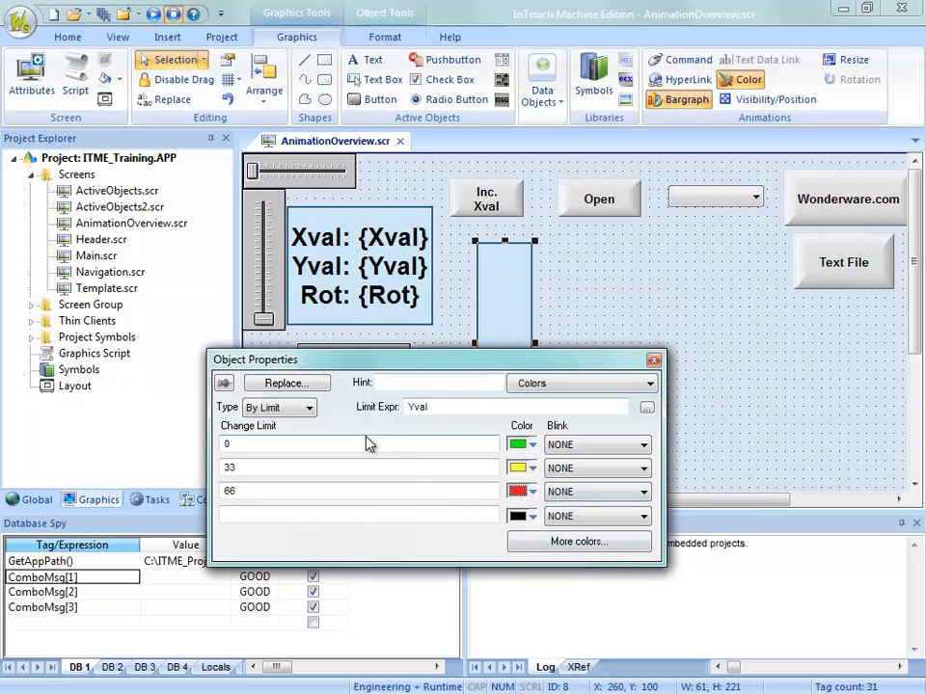
{"action": "left_click", "coordinate": [586, 542]}
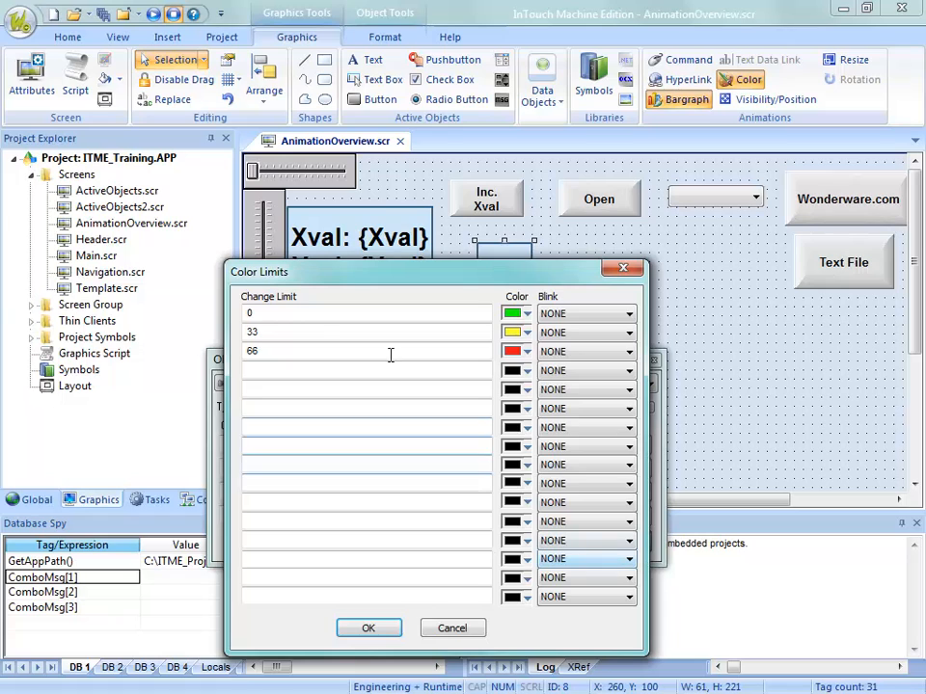
{"action": "left_click", "coordinate": [368, 629]}
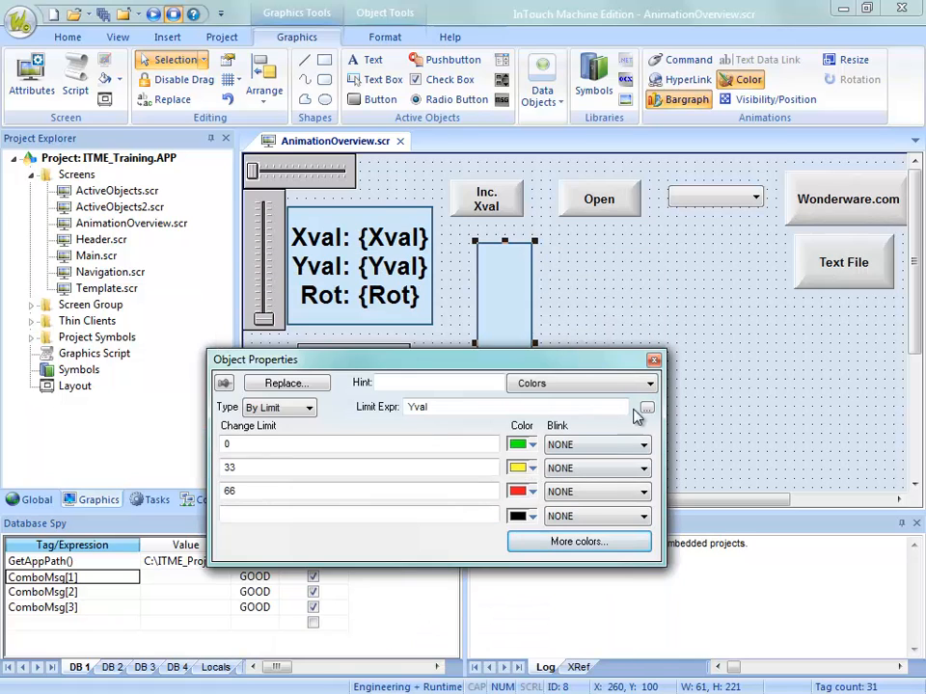
{"action": "left_click", "coordinate": [306, 410]}
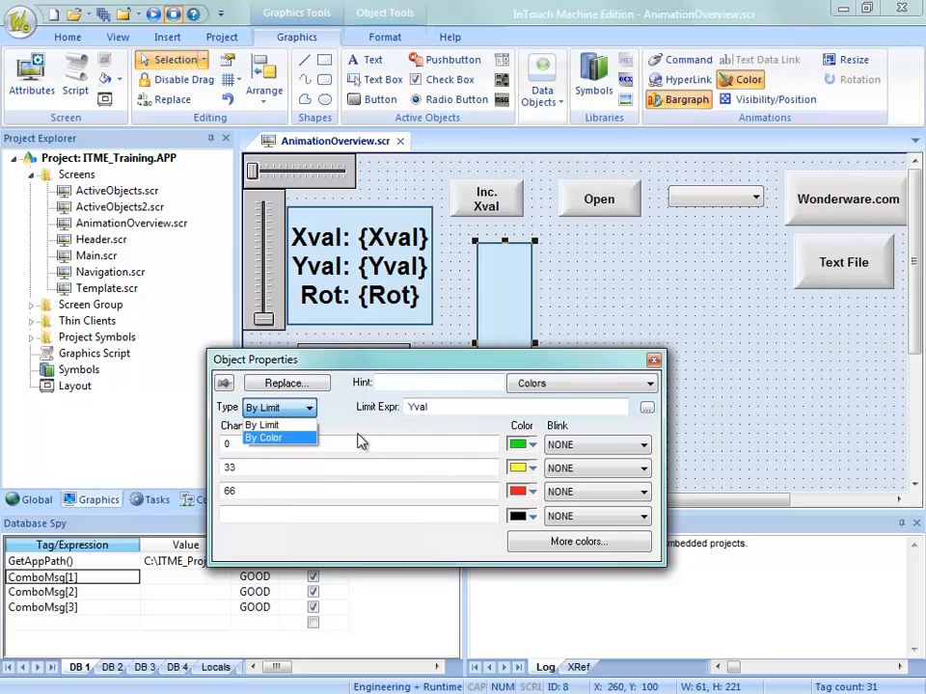
{"action": "left_click", "coordinate": [391, 434]}
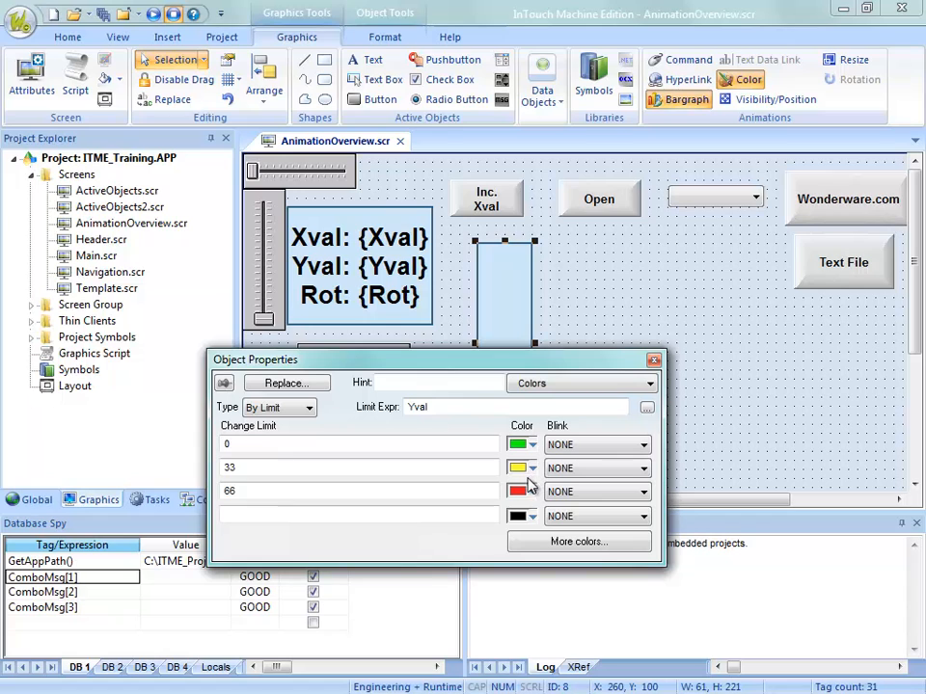
Save the AnimationOverview screen to the target system and raise Yval to about 93 with the vertical slider in the Remote Desktop session
{"action": "left_click", "coordinate": [653, 304]}
{"action": "right_click", "coordinate": [368, 148]}
{"action": "left_click", "coordinate": [403, 159]}
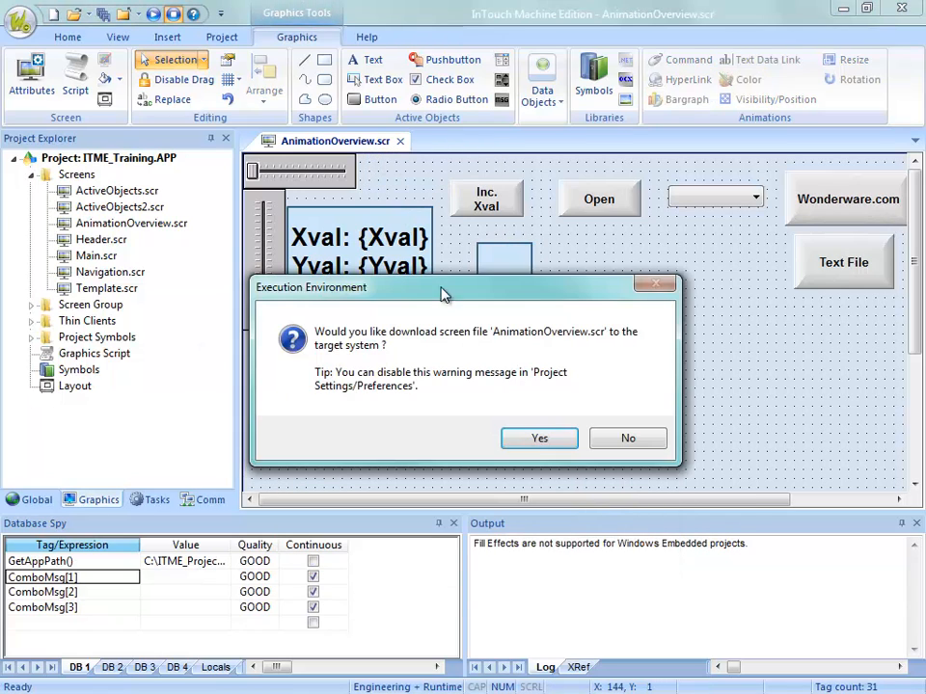
{"action": "left_click", "coordinate": [534, 438]}
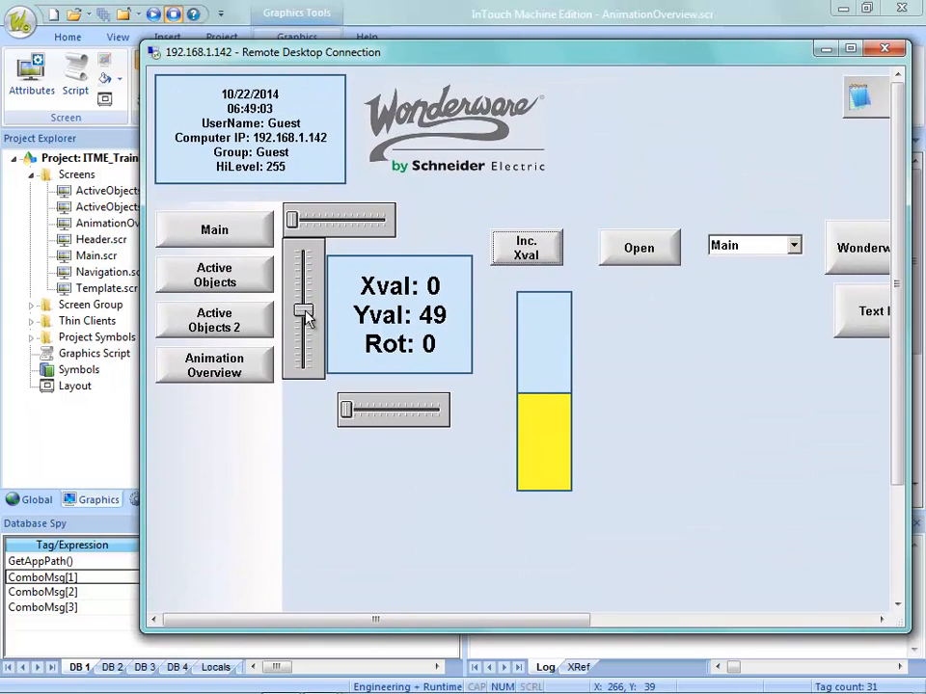
{"action": "left_click_drag", "start_coordinate": [304, 313], "coordinate": [303, 258]}
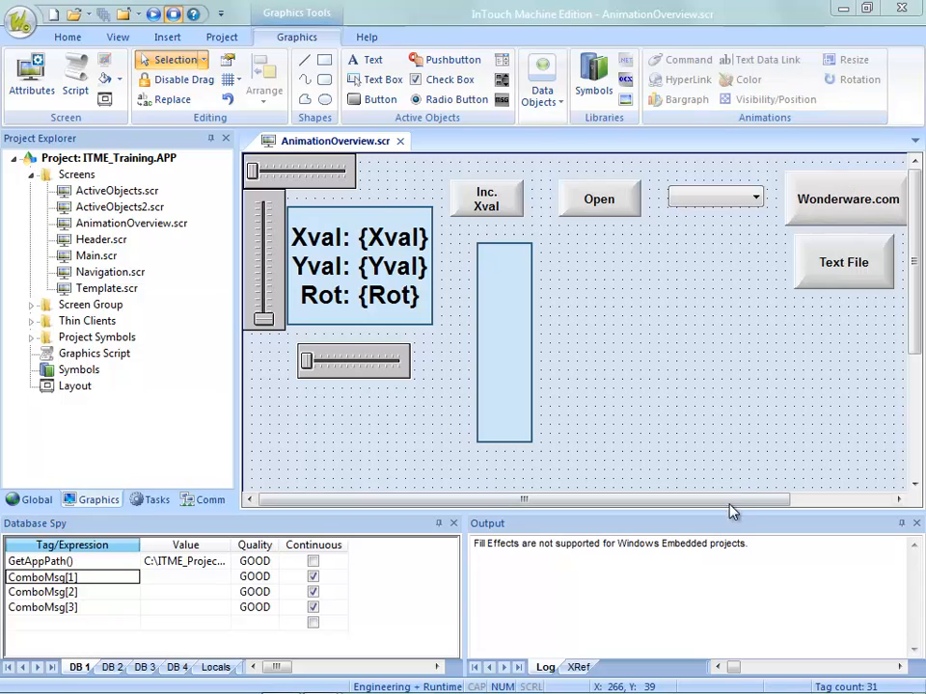
Move the bar graph rectangle beneath the combo box and draw an ellipse about 41 by 51 pixels in the freed space
{"action": "left_click_drag", "start_coordinate": [523, 402], "coordinate": [756, 382]}
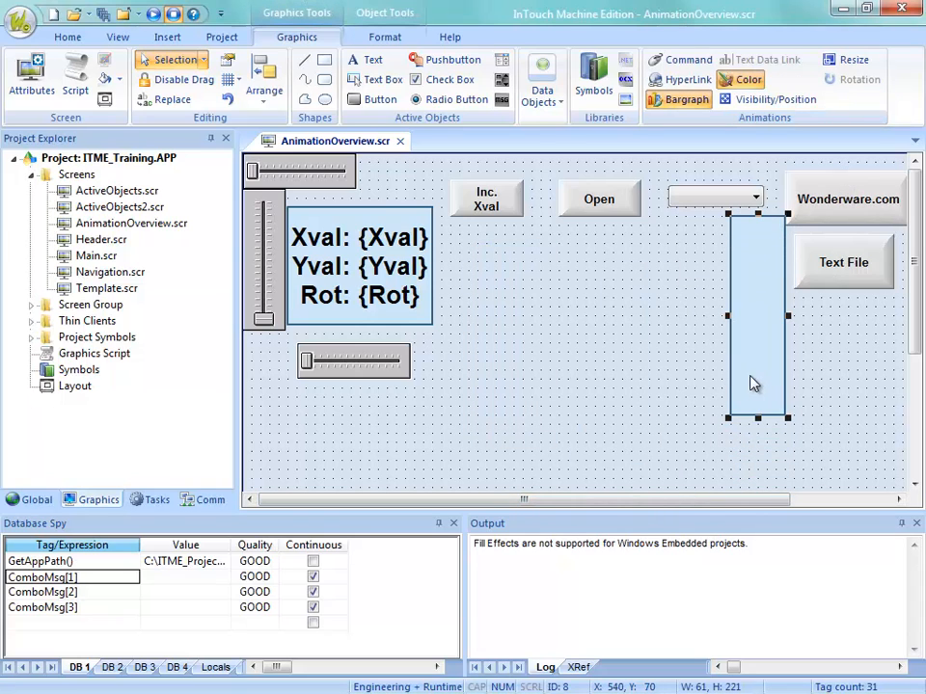
{"action": "left_click", "coordinate": [325, 99]}
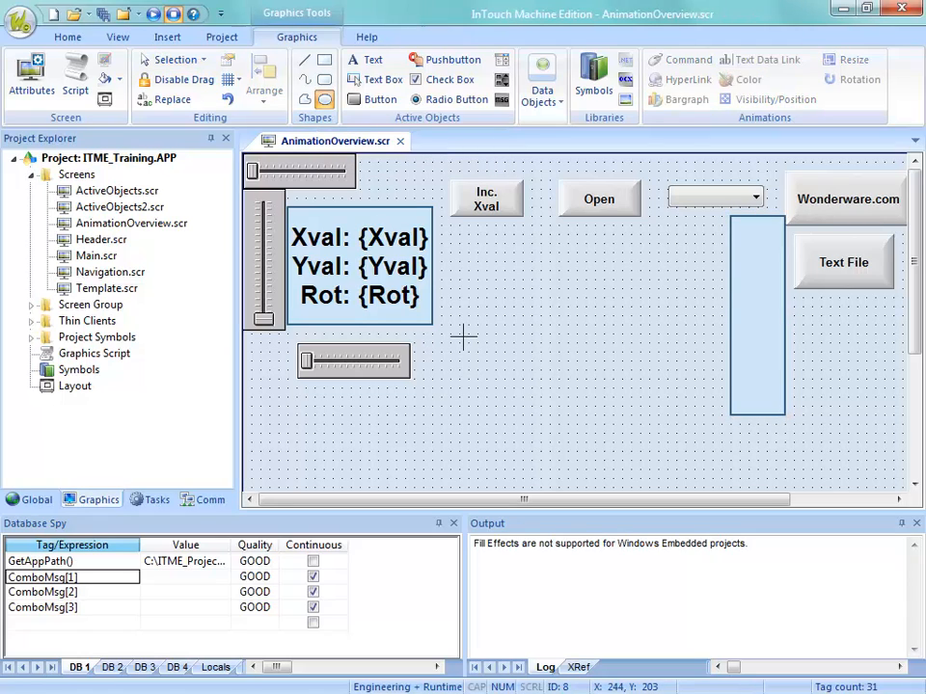
{"action": "left_click_drag", "start_coordinate": [462, 335], "coordinate": [515, 378]}
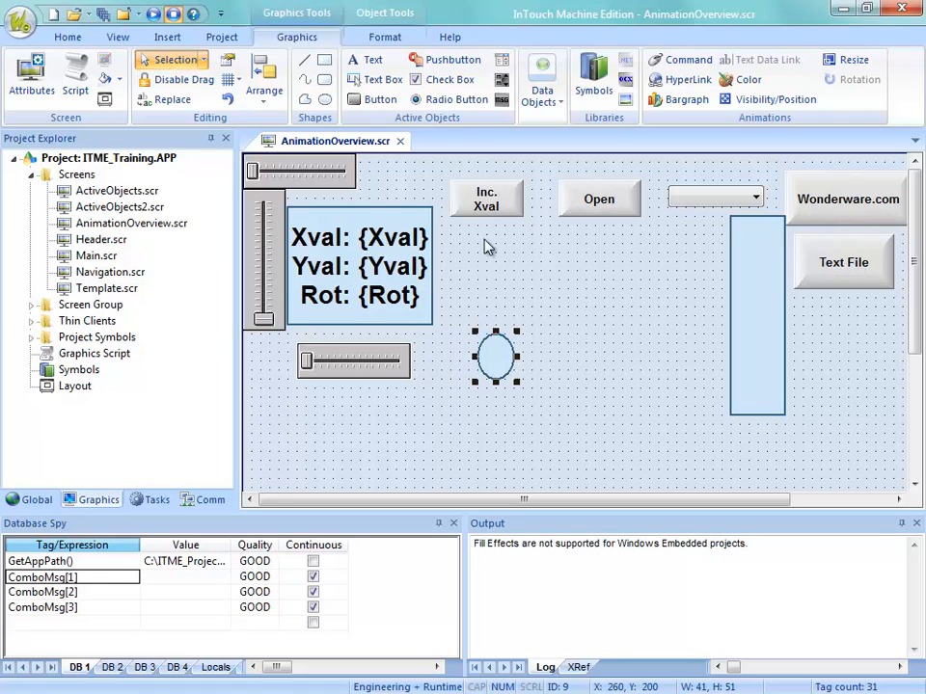
Add a Visibility/Position animation to the ellipse, with xval as its horizontal tag and a horizontal position range of 0 to 200
{"action": "left_click", "coordinate": [777, 99]}
{"action": "double_click", "coordinate": [500, 365]}
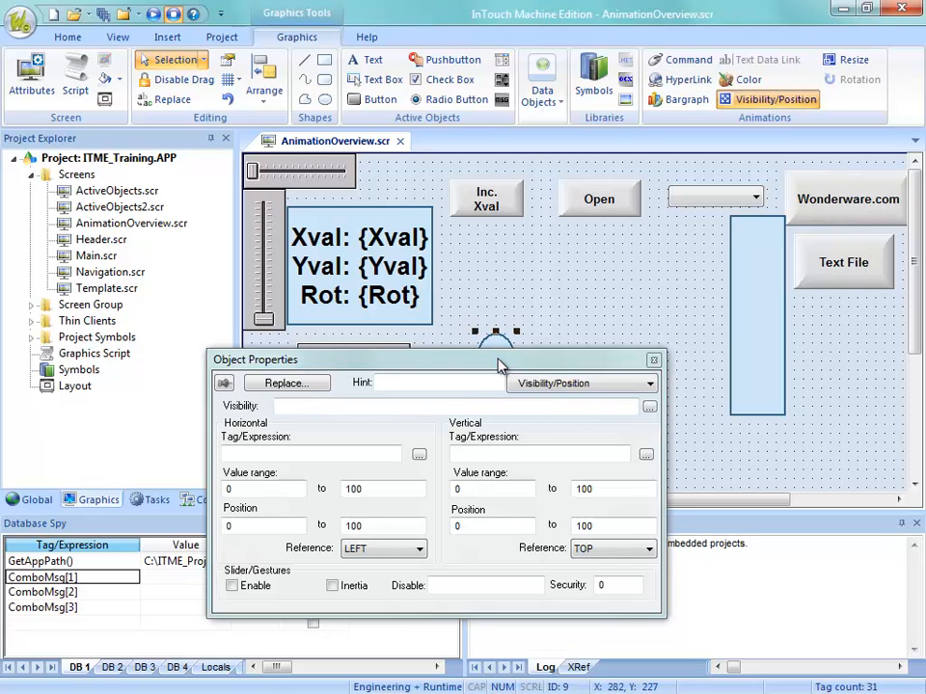
{"action": "left_click_drag", "start_coordinate": [568, 359], "coordinate": [832, 280]}
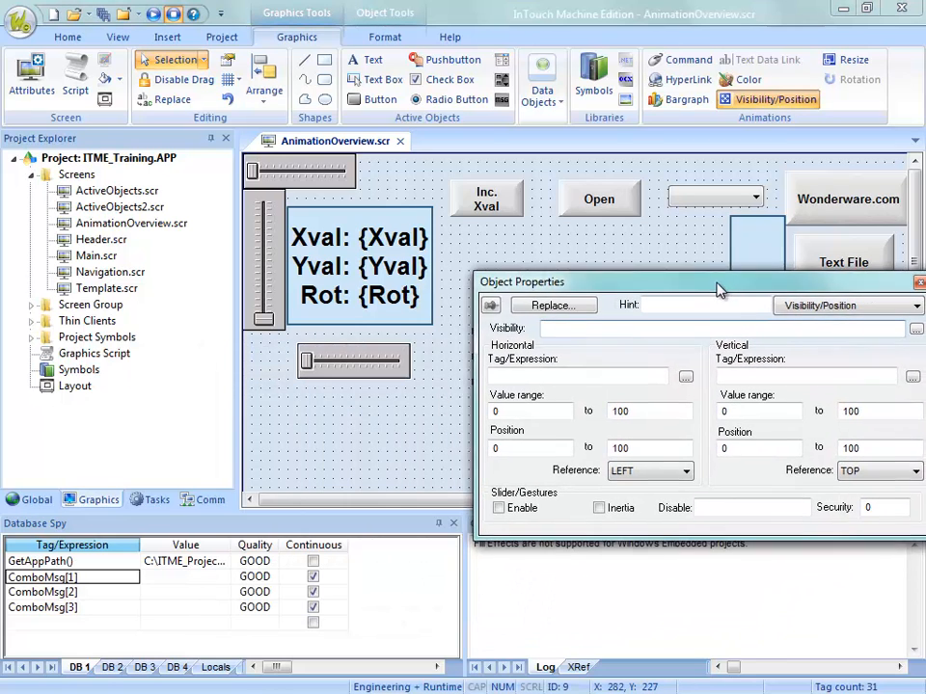
{"action": "left_click", "coordinate": [533, 372]}
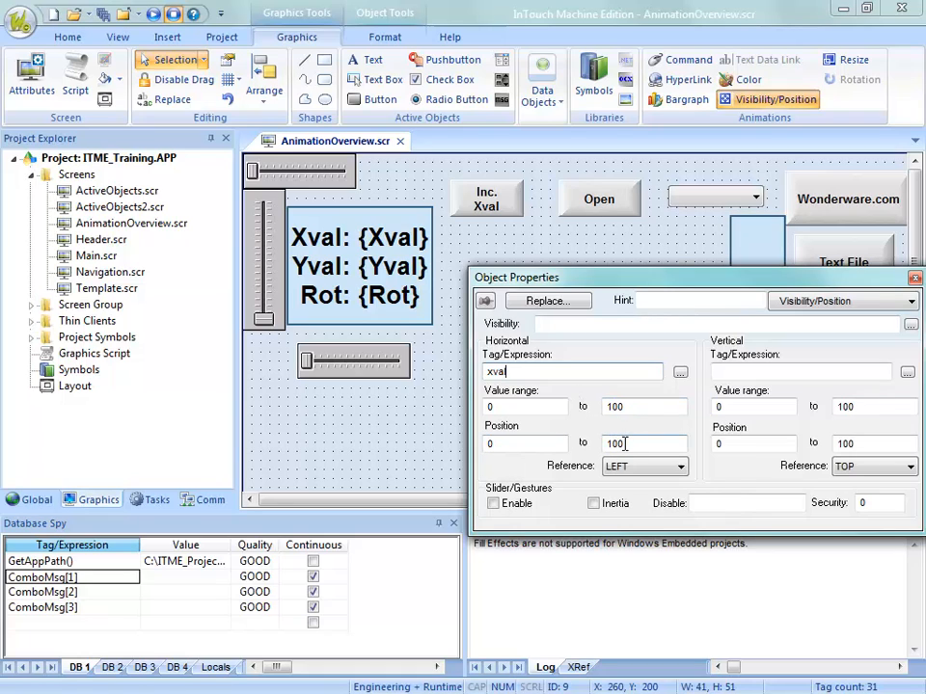
{"action": "left_click_drag", "start_coordinate": [612, 445], "coordinate": [601, 444]}
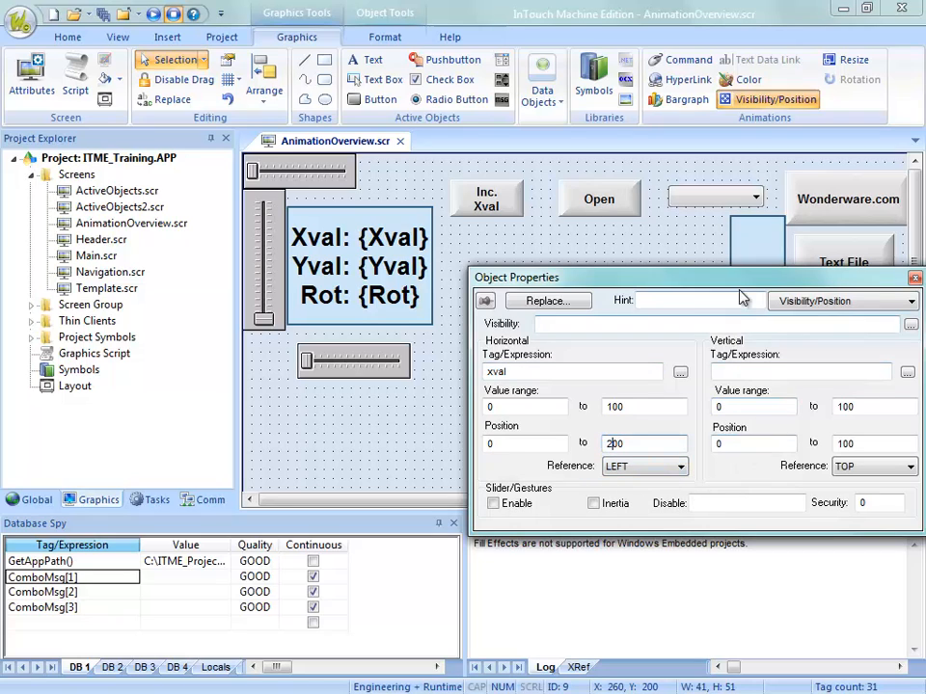
Save the AnimationOverview screen with the ellipse's position animation and download it to the target system
{"action": "right_click", "coordinate": [349, 142]}
{"action": "left_click", "coordinate": [381, 158]}
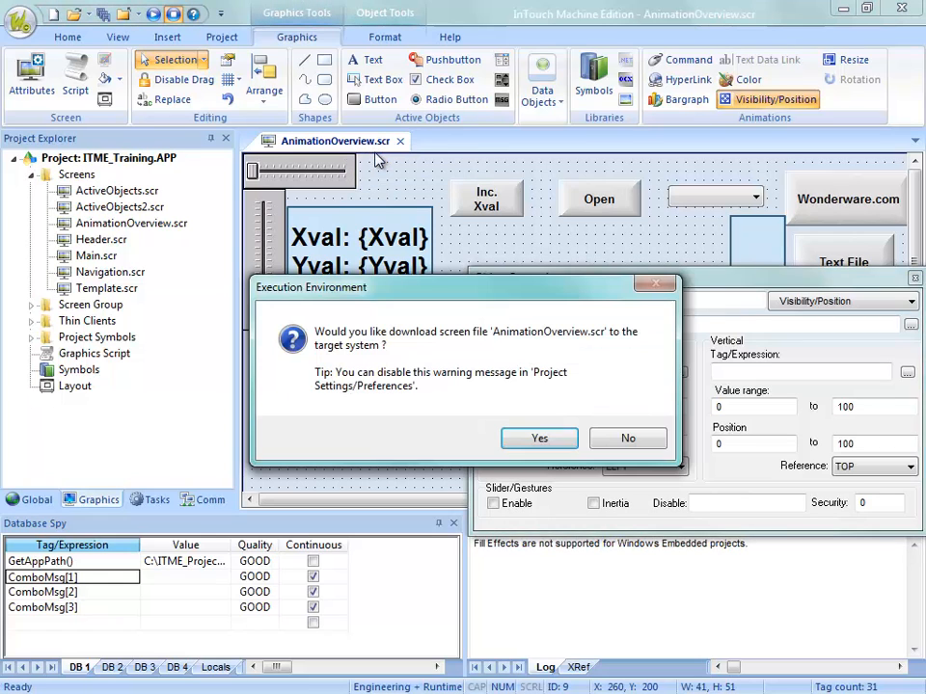
{"action": "left_click", "coordinate": [517, 436]}
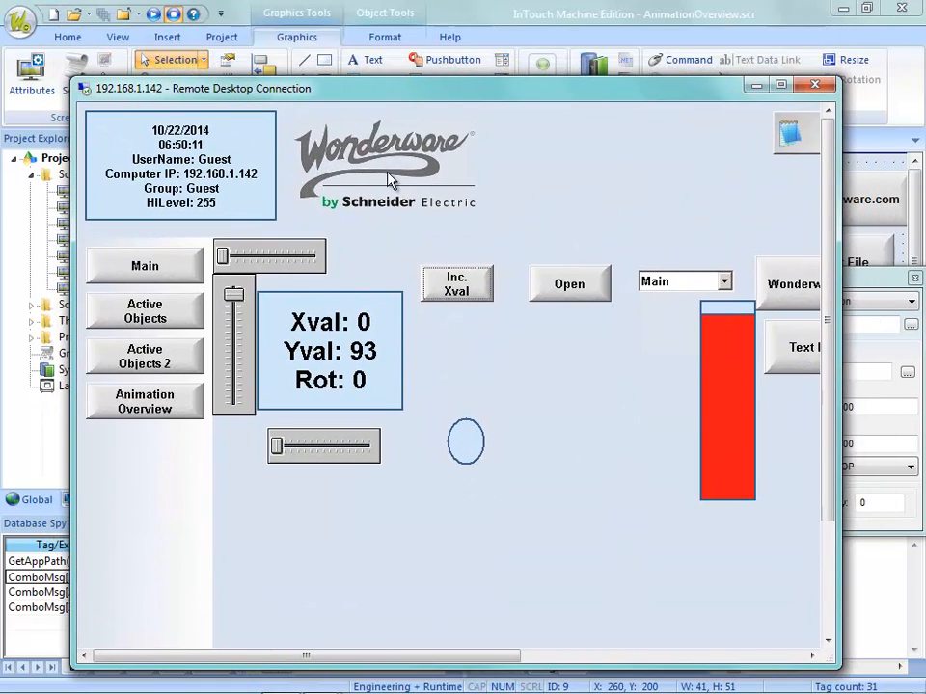
Set Xval to about 39 and Yval to about 67 with the target's sliders and return to InTouch Machine Edition
{"action": "left_click_drag", "start_coordinate": [231, 257], "coordinate": [268, 256]}
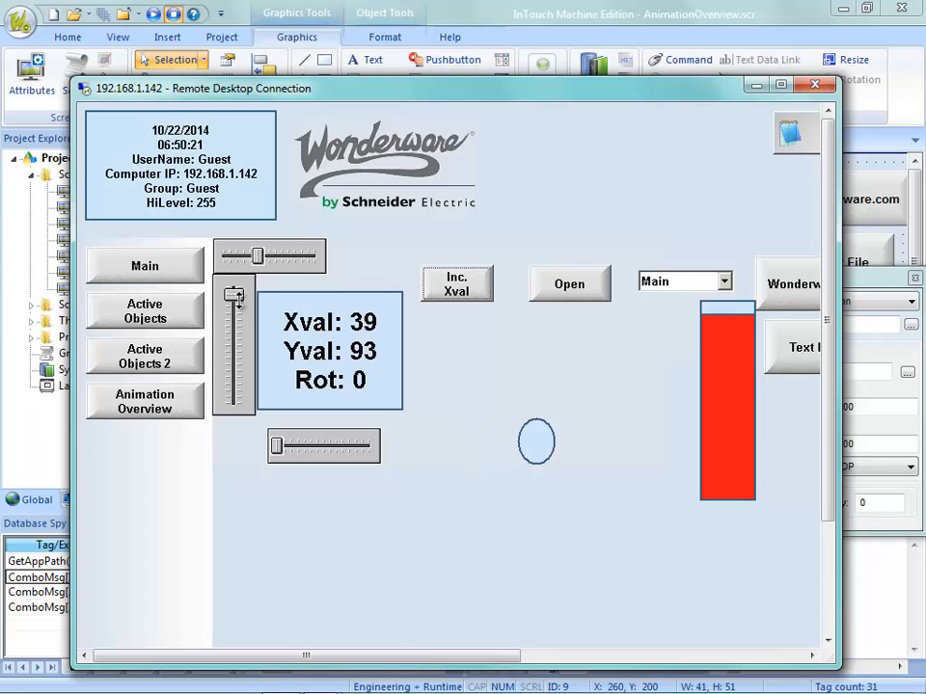
{"action": "left_click_drag", "start_coordinate": [235, 300], "coordinate": [234, 325]}
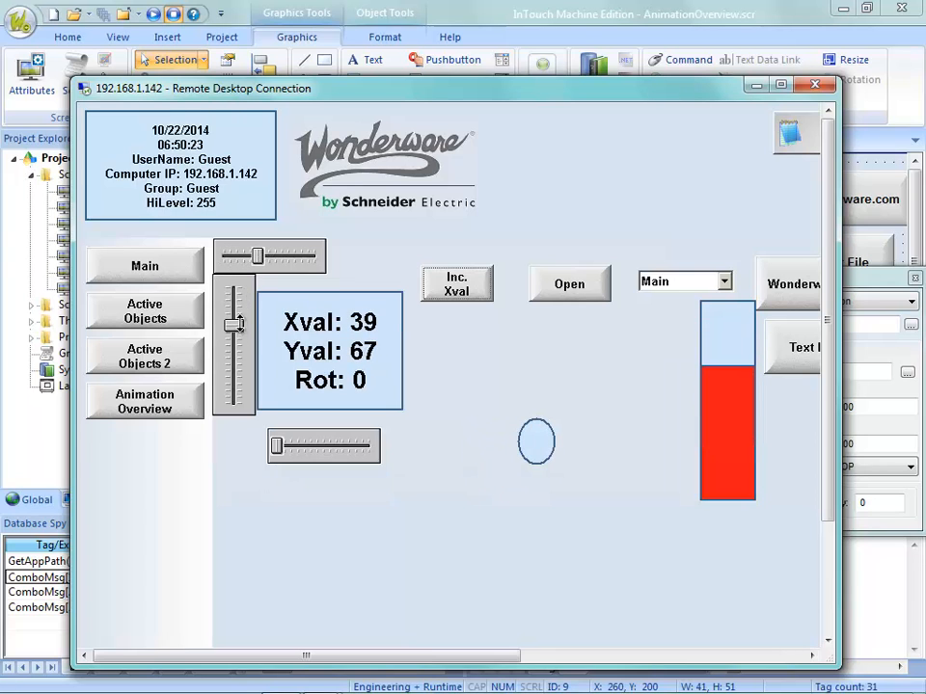
{"action": "key", "text": "alt+Tab"}
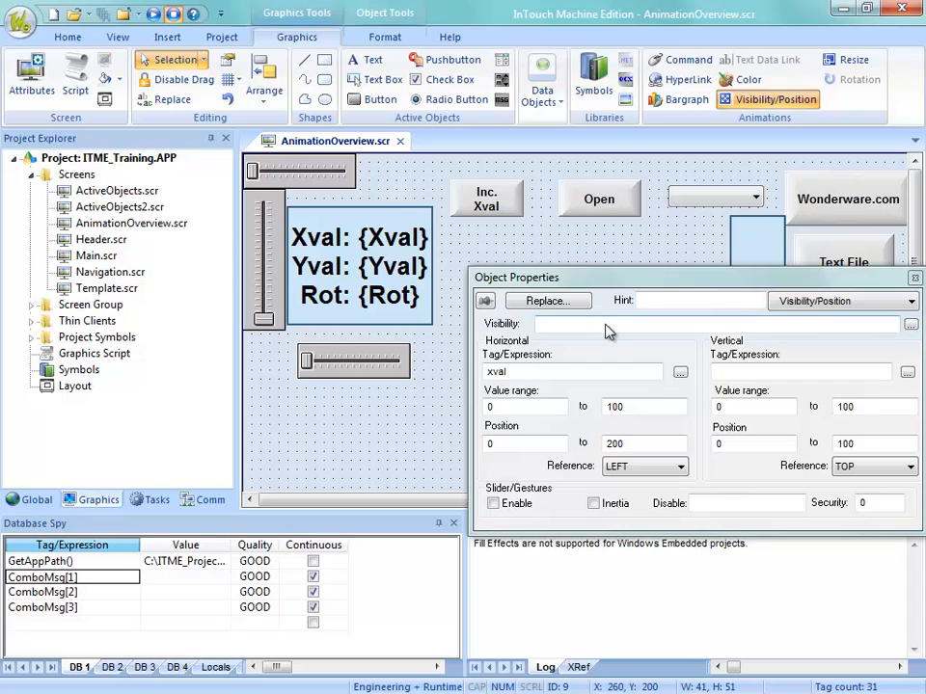
In the ellipse's Visibility/Position animation, set the vertical tag to Yval with a vertical position range of 0 to 50
{"action": "left_click_drag", "start_coordinate": [611, 280], "coordinate": [417, 305]}
{"action": "left_click", "coordinate": [722, 305]}
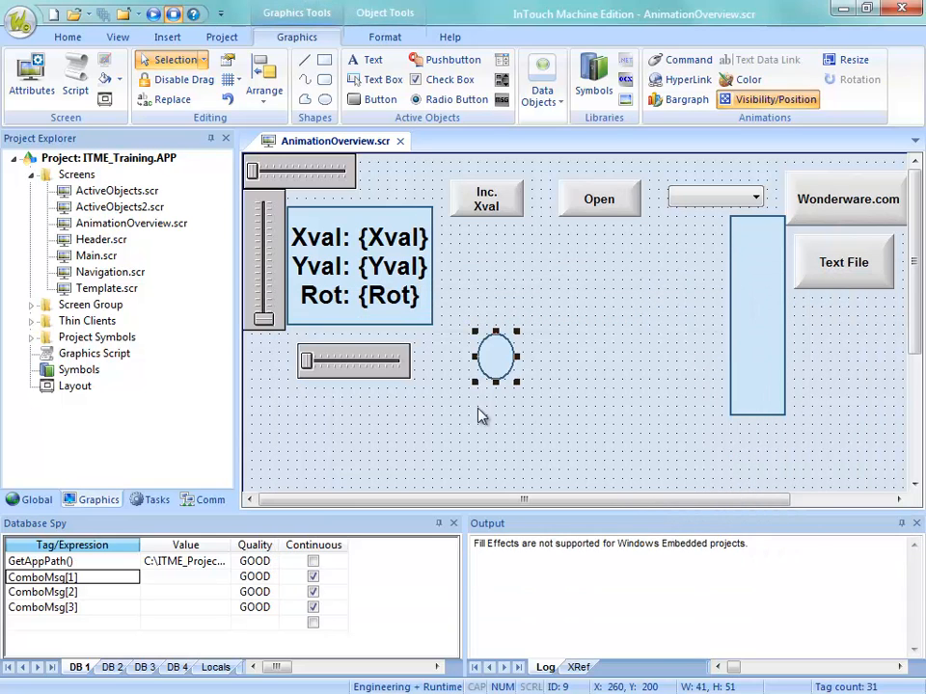
{"action": "double_click", "coordinate": [492, 364]}
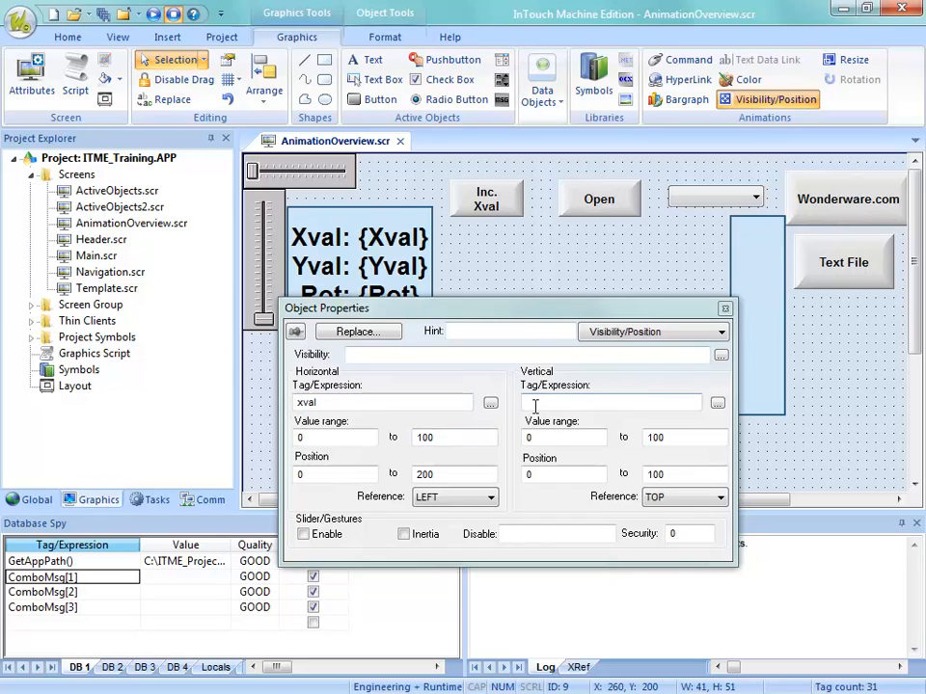
{"action": "left_click", "coordinate": [535, 406]}
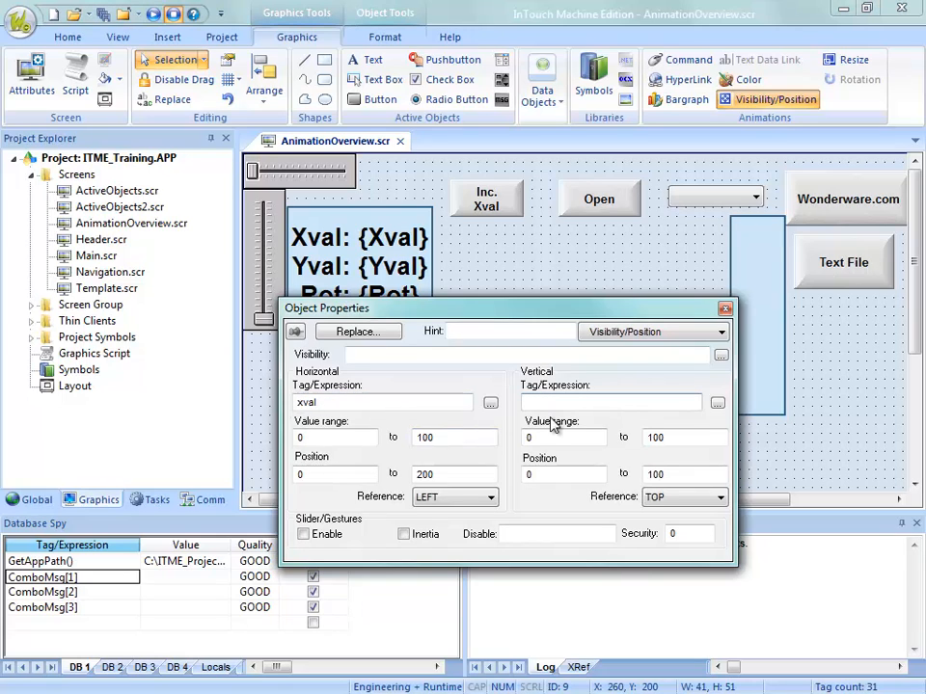
{"action": "type", "text": "Yval"}
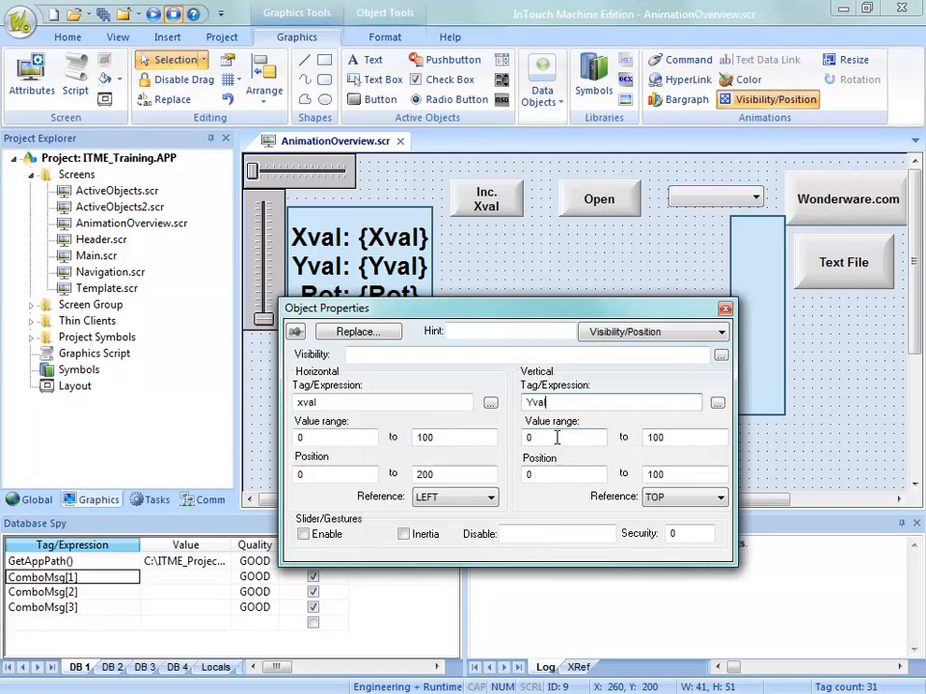
{"action": "double_click", "coordinate": [651, 473]}
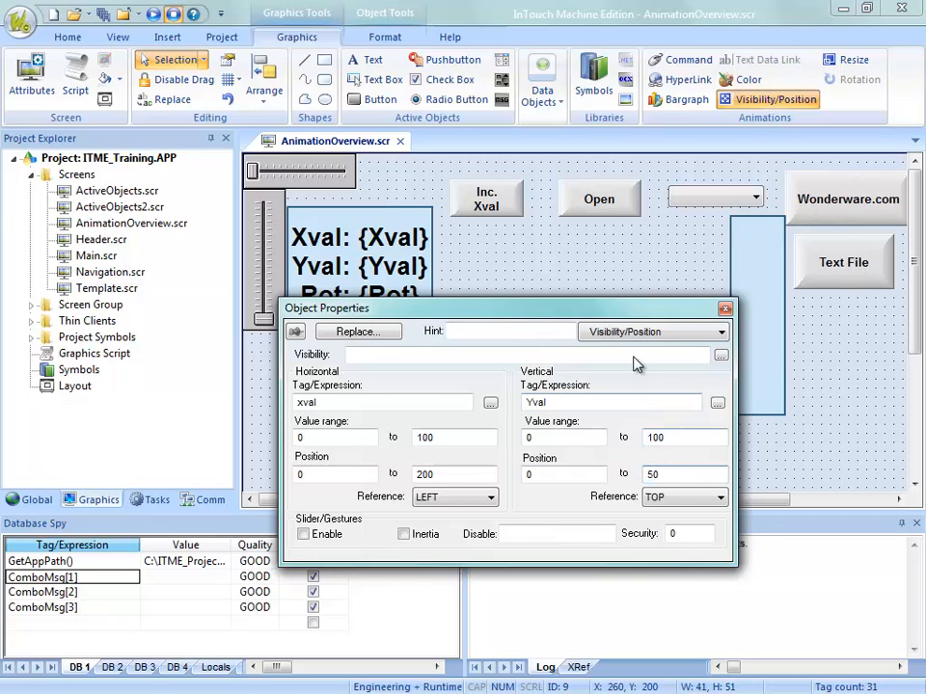
{"action": "left_click", "coordinate": [584, 271]}
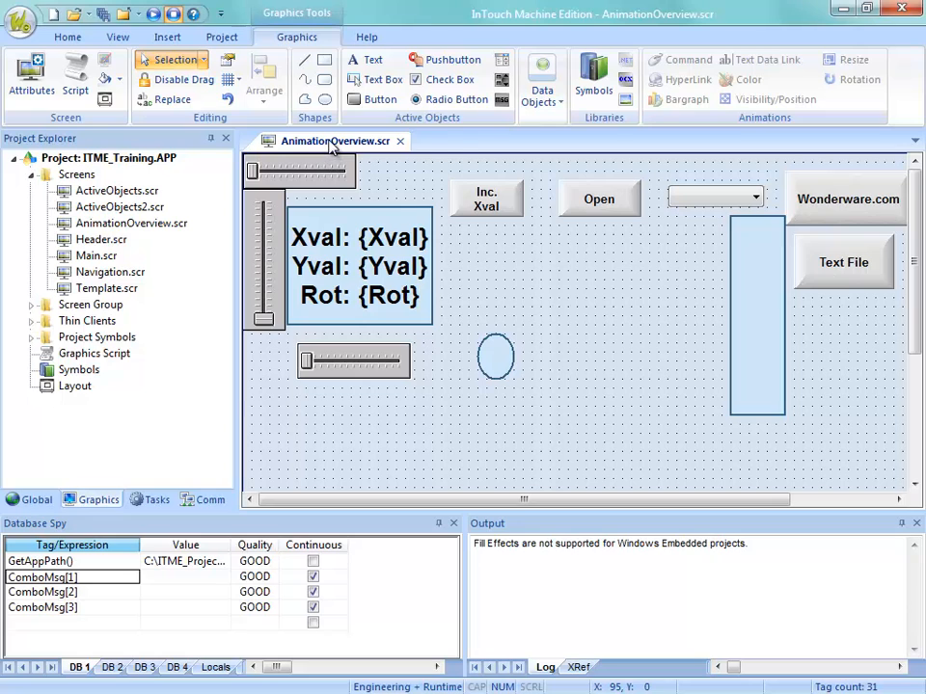
Save the AnimationOverview screen with the ellipse's vertical movement and download it to the target system
{"action": "right_click", "coordinate": [332, 141]}
{"action": "left_click", "coordinate": [361, 149]}
{"action": "left_click", "coordinate": [539, 439]}
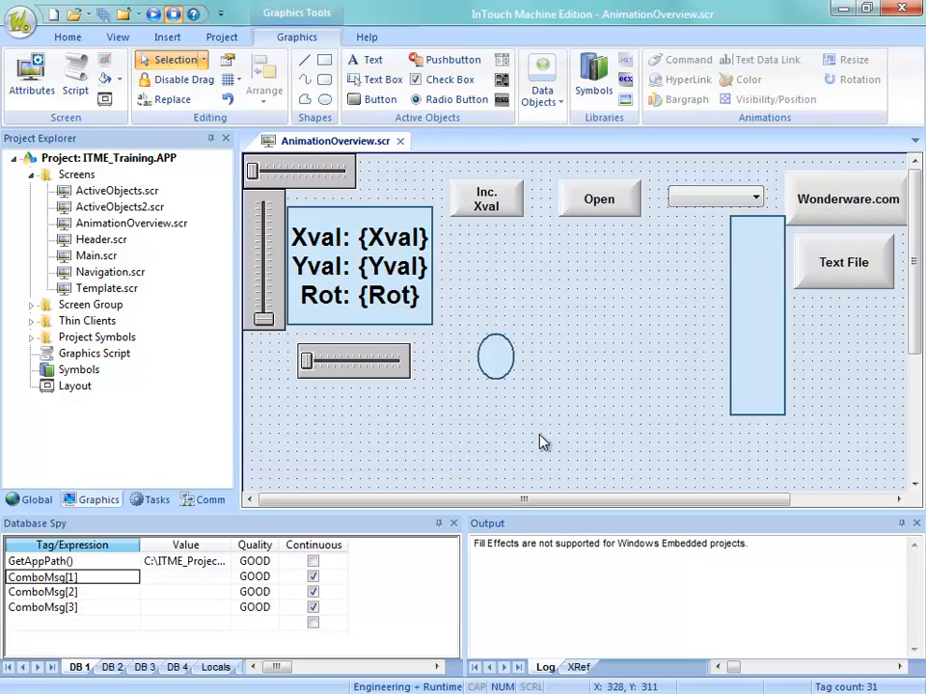
Switch to the Remote Desktop session and test the ellipse's movement by setting Xval to about 98 and Yval to about 81 with the sliders
{"action": "key", "text": "alt+Tab"}
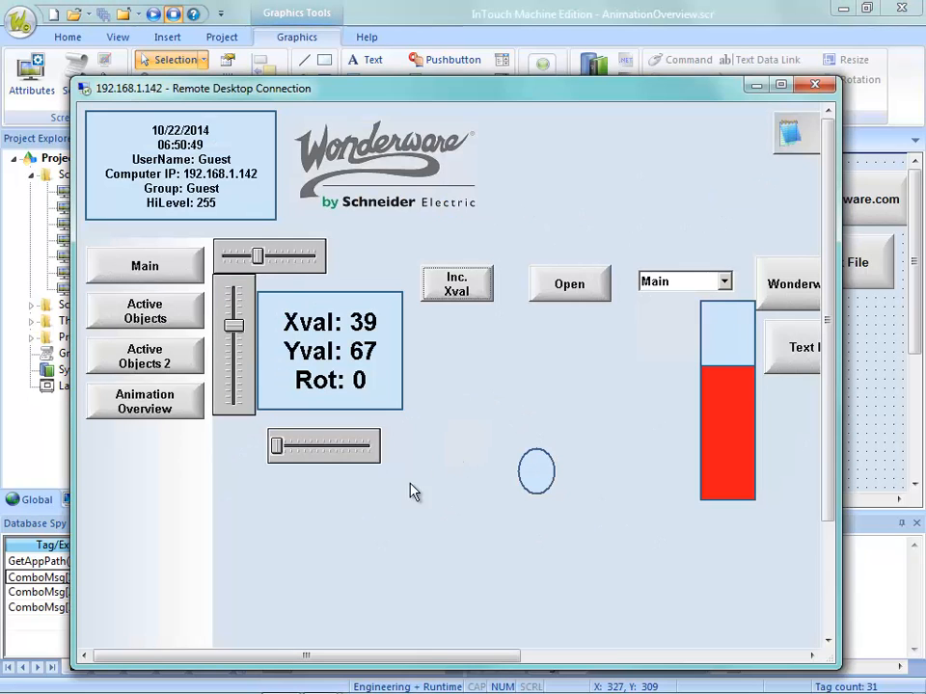
{"action": "mouse_move", "coordinate": [234, 325]}
{"action": "left_mouse_down"}
{"action": "mouse_move", "coordinate": [233, 397]}
{"action": "mouse_move", "coordinate": [234, 287]}
{"action": "mouse_move", "coordinate": [224, 400]}
{"action": "mouse_move", "coordinate": [233, 400]}
{"action": "mouse_move", "coordinate": [233, 316]}
{"action": "left_mouse_up"}
{"action": "left_click_drag", "start_coordinate": [256, 255], "coordinate": [312, 256]}
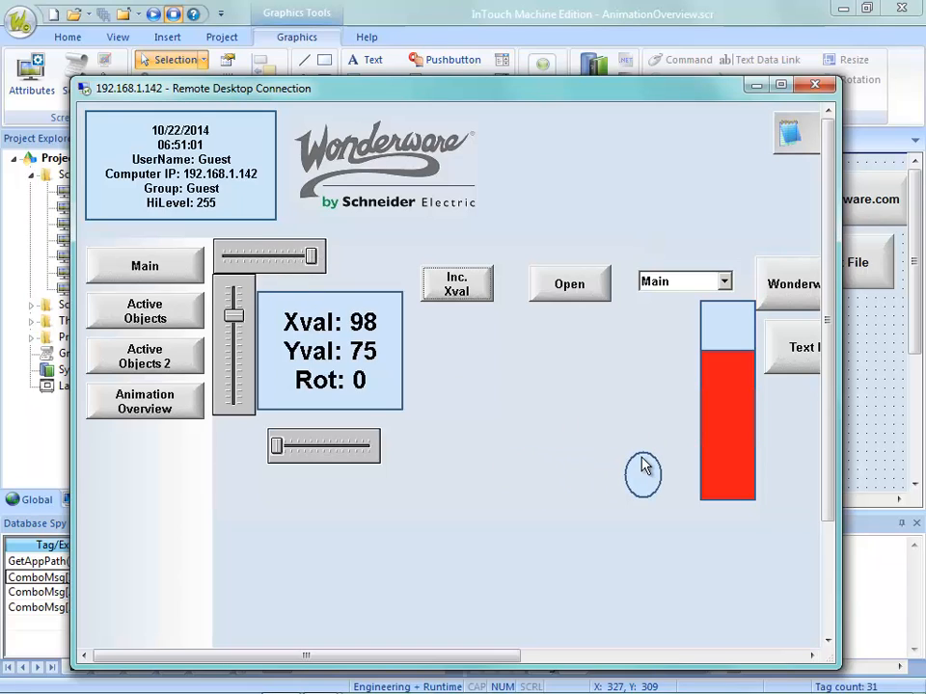
{"action": "mouse_move", "coordinate": [234, 315]}
{"action": "left_mouse_down"}
{"action": "mouse_move", "coordinate": [233, 406]}
{"action": "mouse_move", "coordinate": [234, 306]}
{"action": "left_mouse_up"}
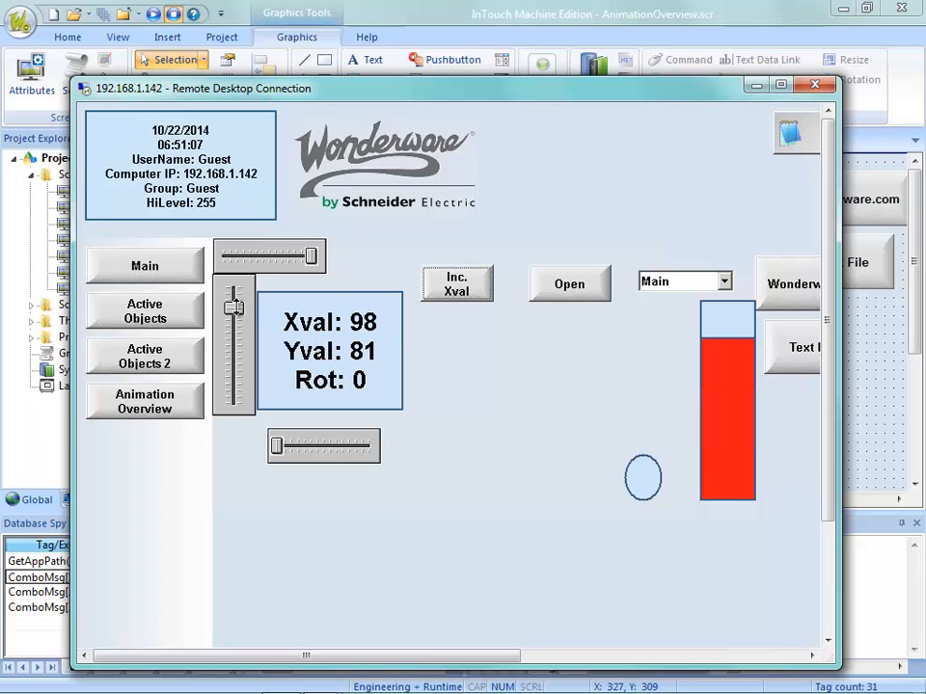
{"action": "key", "text": "alt+Tab"}
{"action": "left_click", "coordinate": [472, 363]}
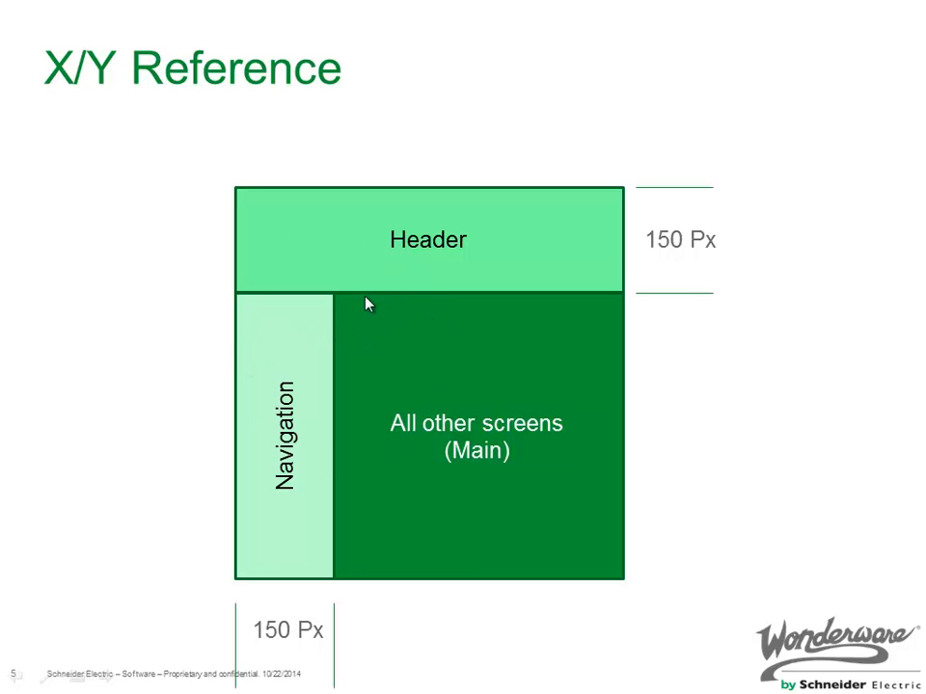
{"action": "left_click", "coordinate": [412, 448]}
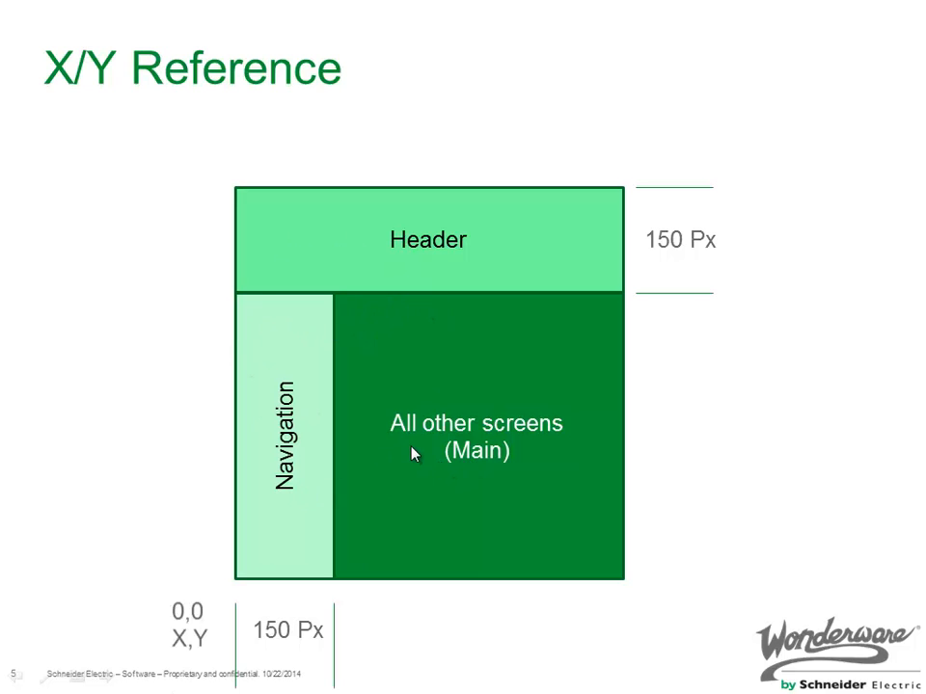
{"action": "left_click", "coordinate": [236, 190]}
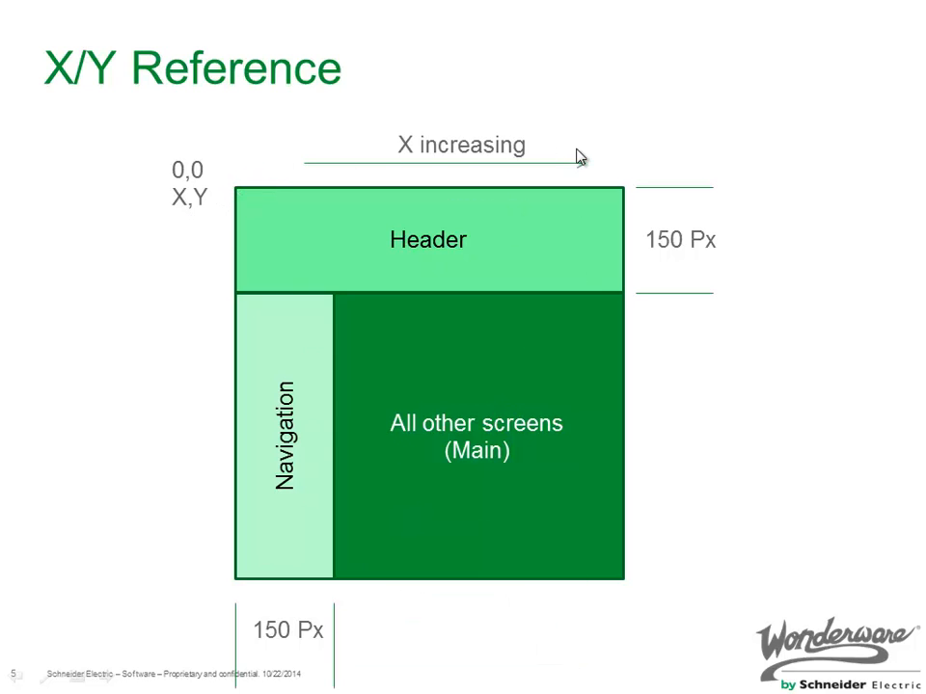
{"action": "left_click", "coordinate": [442, 183]}
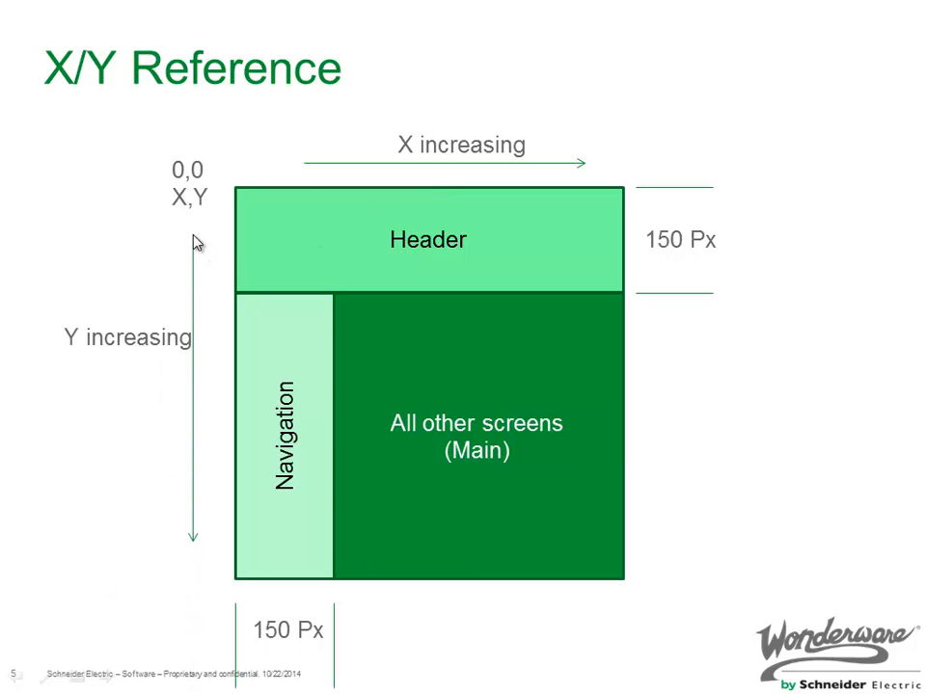
{"action": "left_click", "coordinate": [181, 528]}
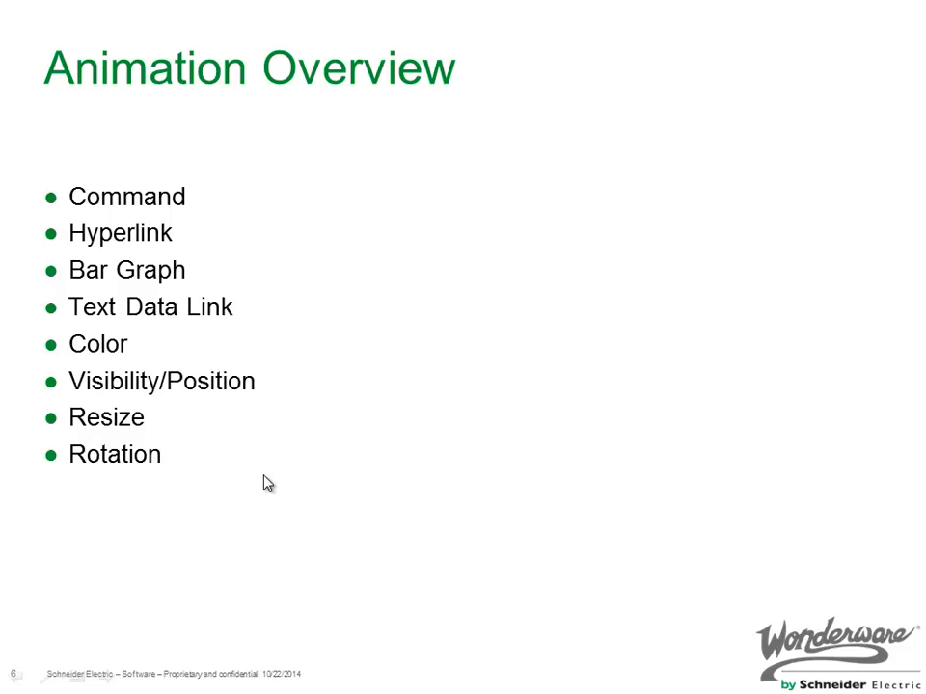
Return to InTouch Machine Edition and set the end of the ellipse's vertical position range to -100
{"action": "key", "text": "alt+Tab"}
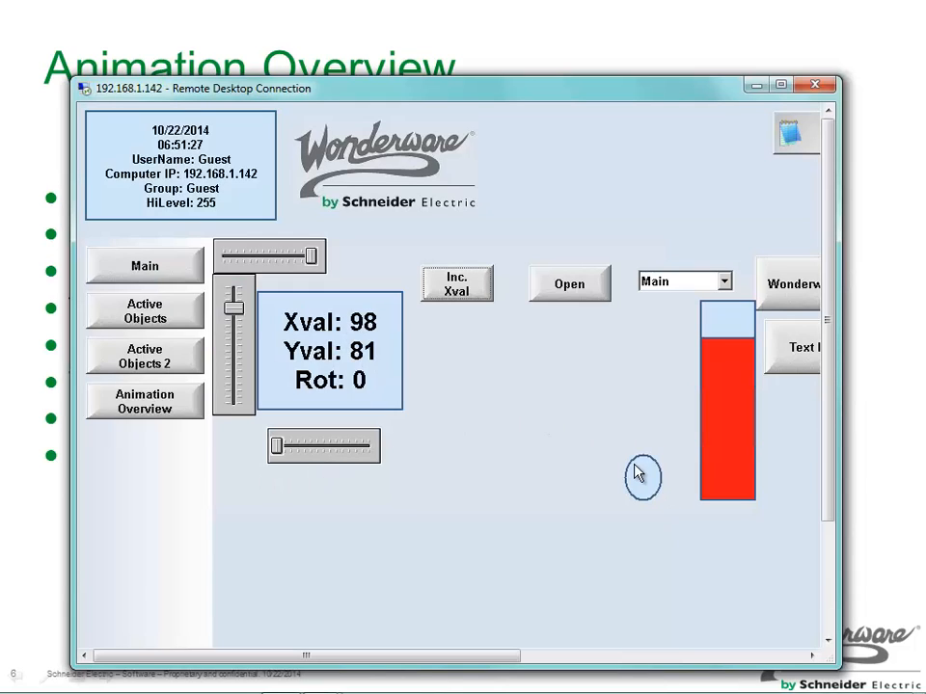
{"action": "left_click_drag", "start_coordinate": [507, 87], "coordinate": [505, 0]}
{"action": "mouse_move", "coordinate": [408, 690]}
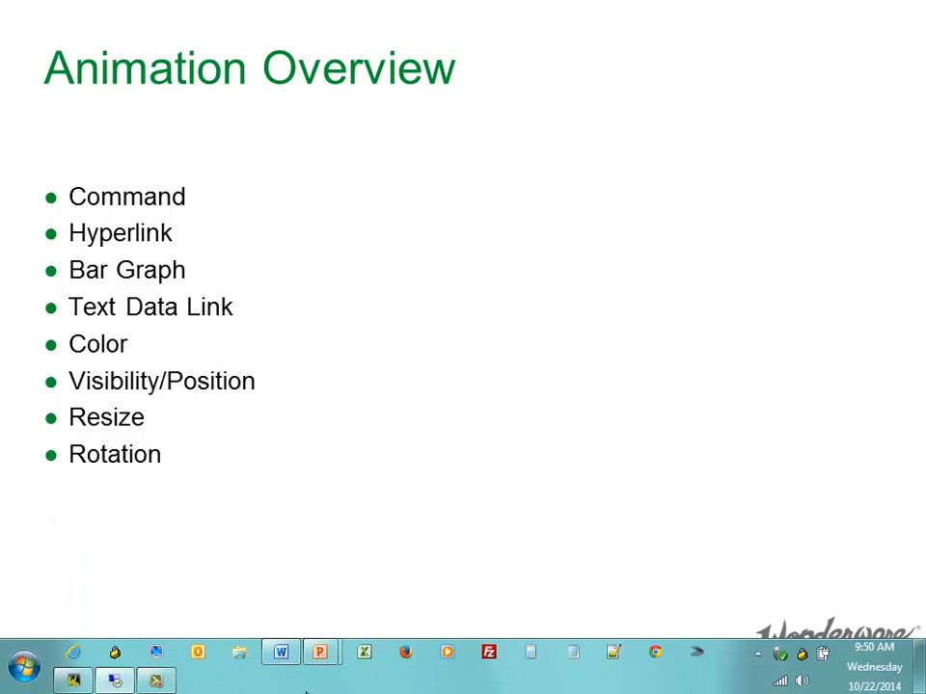
{"action": "key", "text": "alt+Tab"}
{"action": "key", "text": "alt+Tab"}
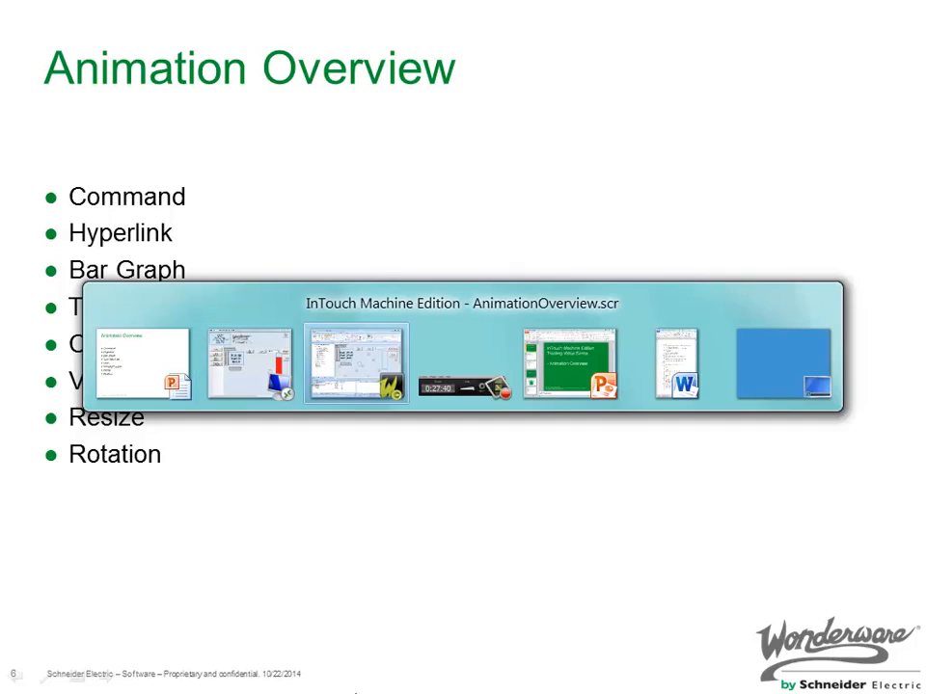
{"action": "double_click", "coordinate": [507, 372]}
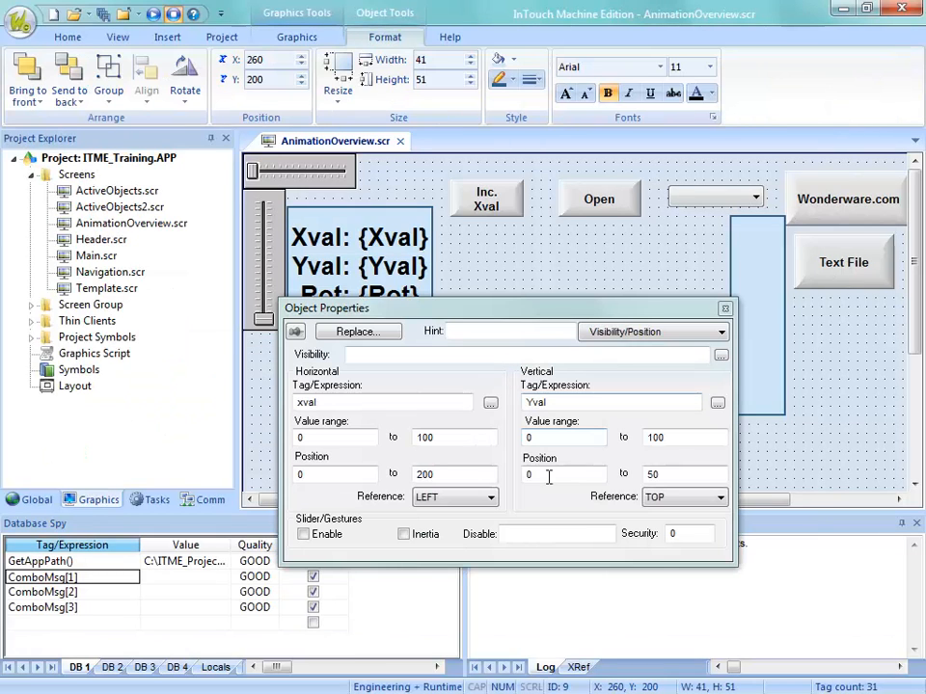
{"action": "double_click", "coordinate": [663, 473]}
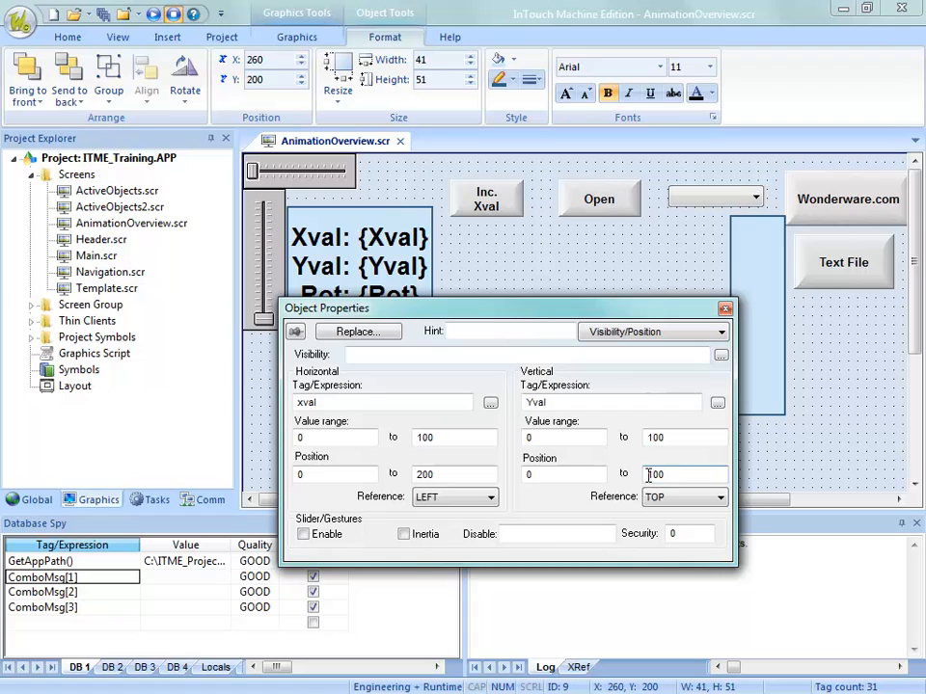
{"action": "type", "text": "-"}
{"action": "left_click_drag", "start_coordinate": [669, 437], "coordinate": [634, 438]}
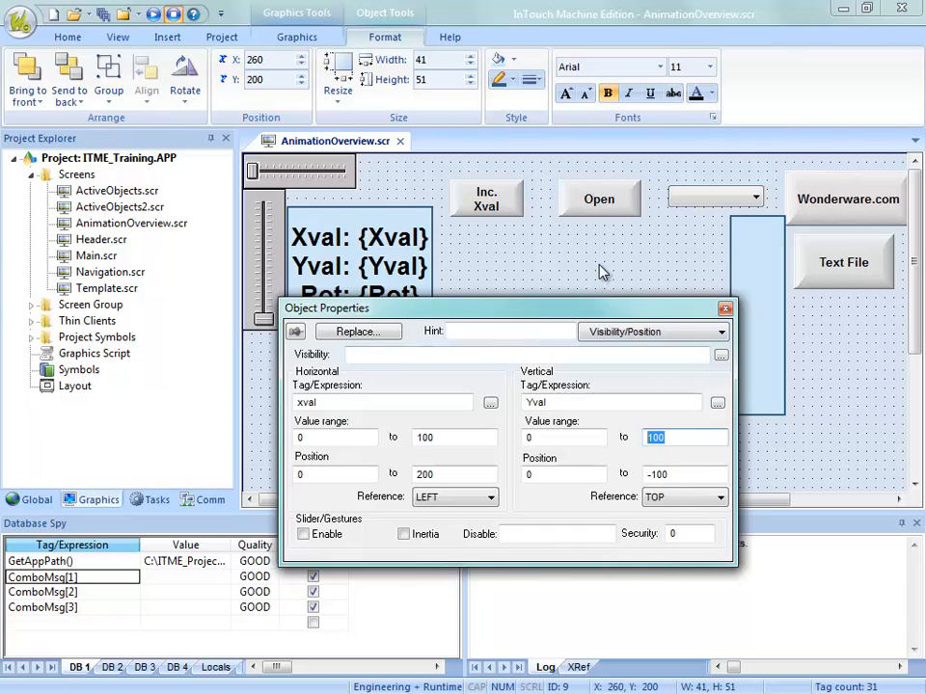
{"action": "left_click", "coordinate": [457, 274]}
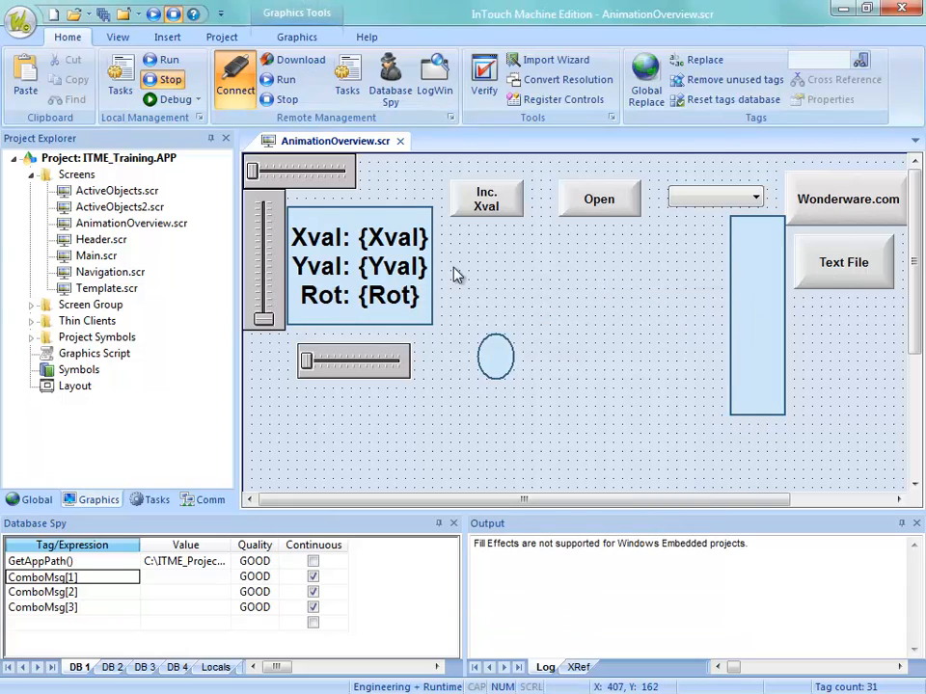
Save the AnimationOverview screen with the inverted vertical range and download it to the target system
{"action": "right_click", "coordinate": [325, 143]}
{"action": "left_click", "coordinate": [355, 148]}
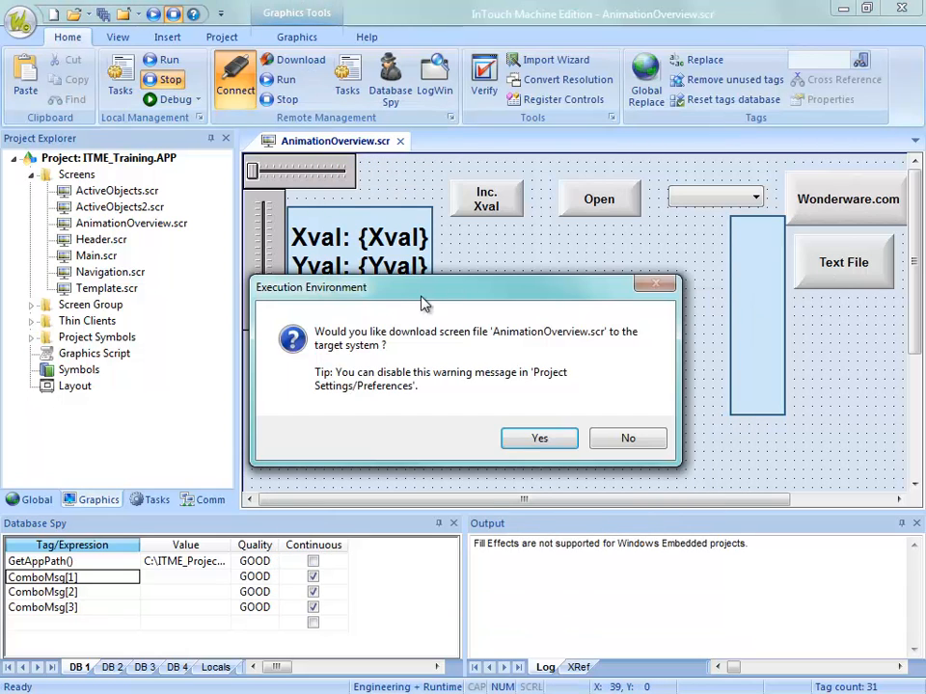
{"action": "left_click", "coordinate": [536, 439]}
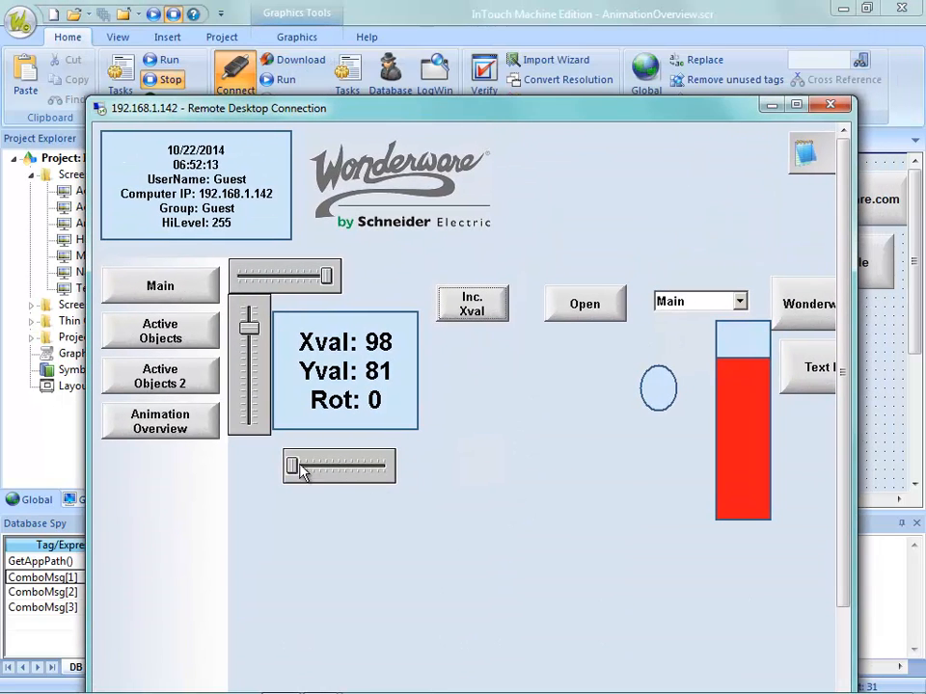
Set Yval to about 95 and Xval to about 89 with the target's sliders, and move the Remote Desktop window out of the way
{"action": "left_click_drag", "start_coordinate": [249, 328], "coordinate": [264, 310]}
{"action": "mouse_move", "coordinate": [326, 276]}
{"action": "left_mouse_down"}
{"action": "mouse_move", "coordinate": [268, 277]}
{"action": "mouse_move", "coordinate": [319, 277]}
{"action": "left_mouse_up"}
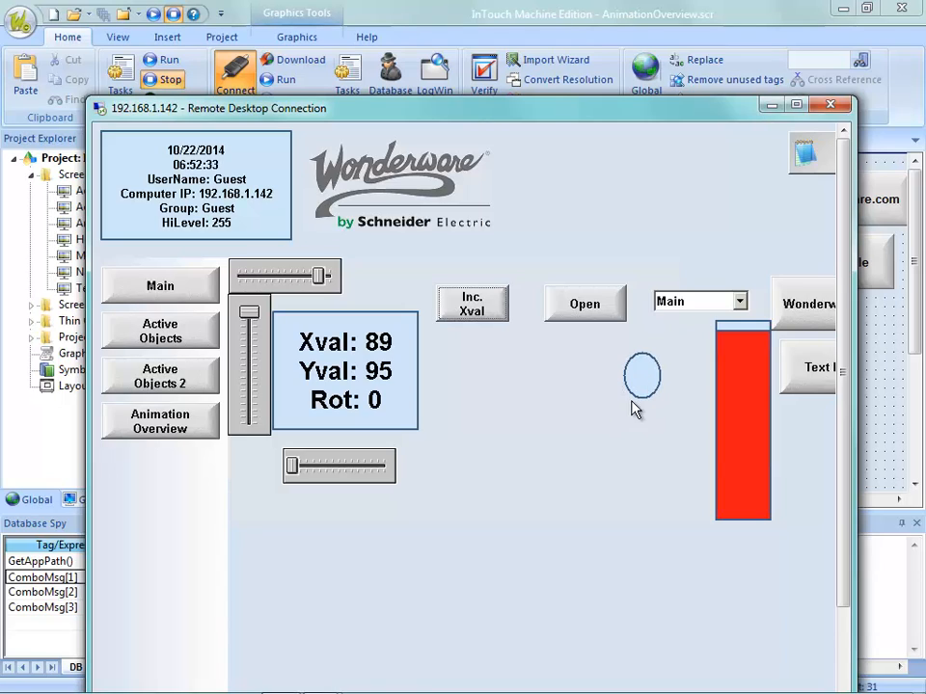
{"action": "left_click_drag", "start_coordinate": [580, 114], "coordinate": [540, 0]}
Enable Slider/Gestures in the ellipse's Visibility/Position animation
{"action": "left_click", "coordinate": [512, 358]}
{"action": "double_click", "coordinate": [512, 363]}
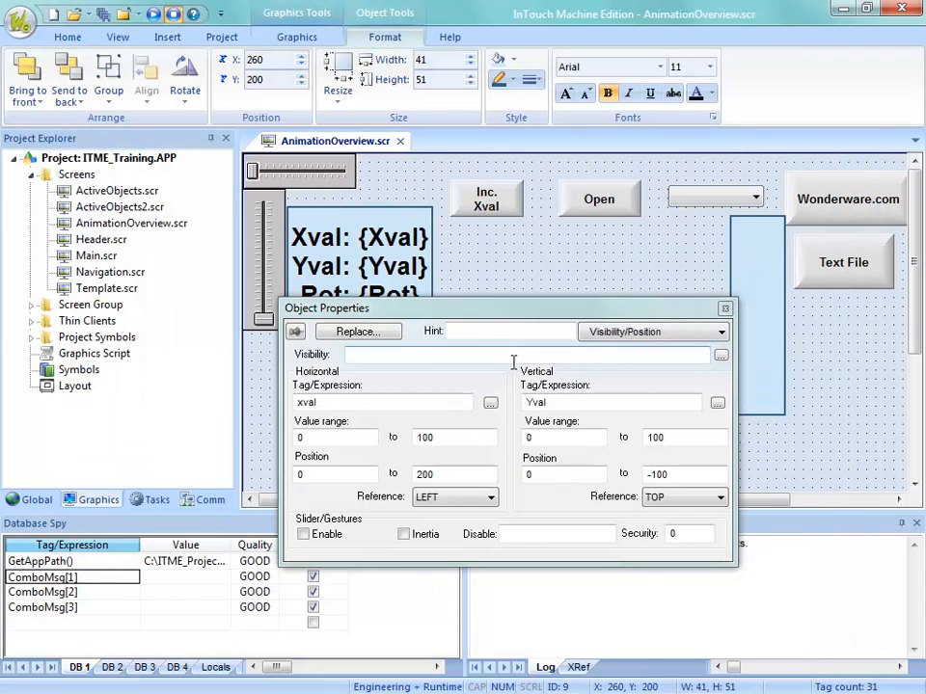
{"action": "left_click", "coordinate": [303, 535]}
{"action": "left_click", "coordinate": [540, 273]}
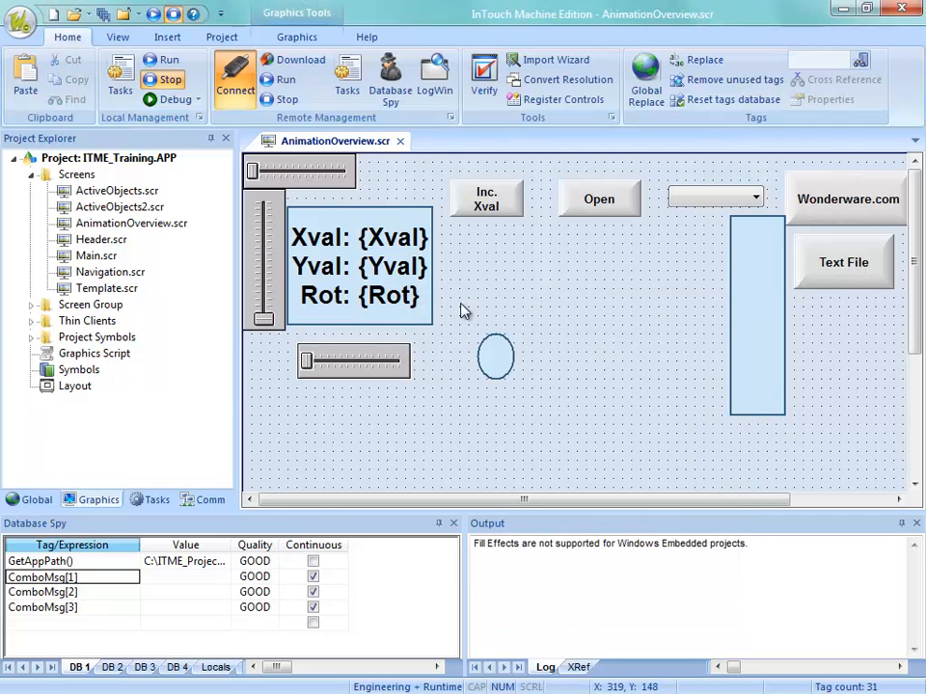
Save the AnimationOverview screen with the slider-enabled ellipse and download it to the target system
{"action": "right_click", "coordinate": [351, 144]}
{"action": "left_click", "coordinate": [372, 153]}
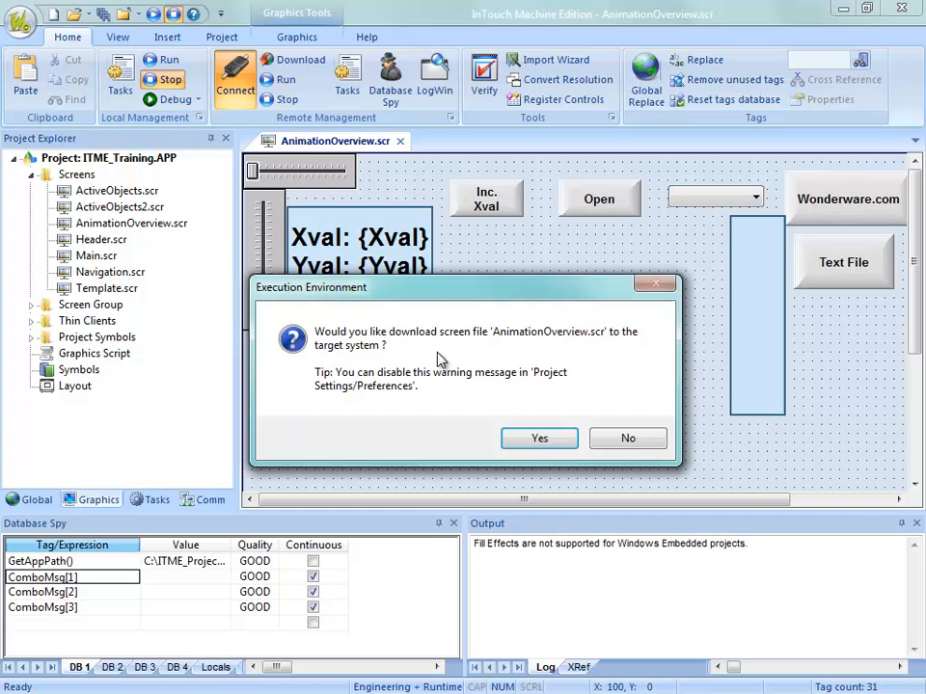
{"action": "left_click", "coordinate": [537, 438]}
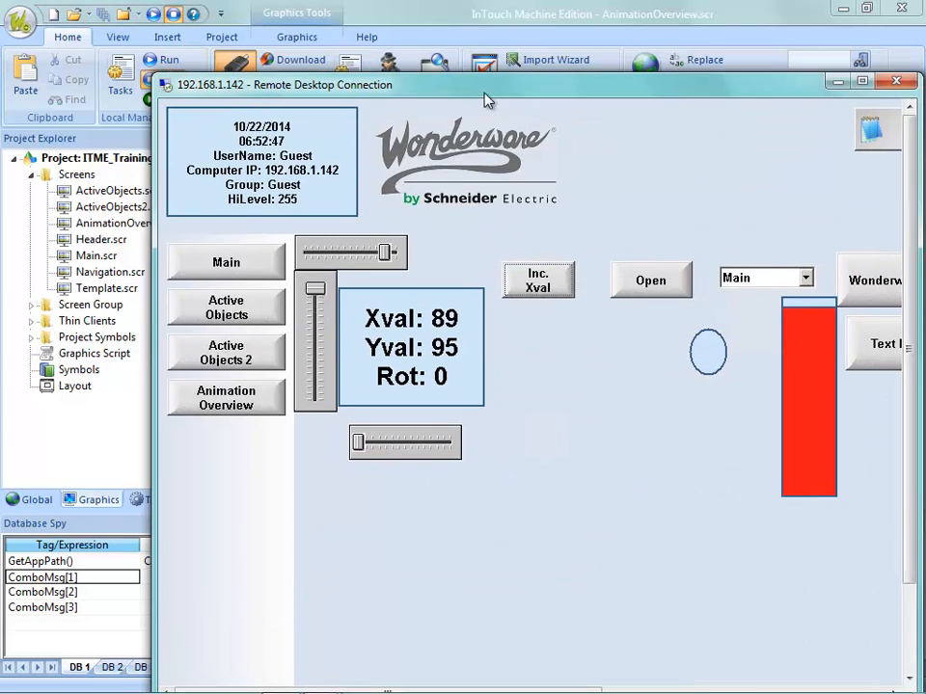
On the target, set Yval to about 33 and Xval to about 36 with the sliders, and move the ellipse itself until Xval is about 4 and Yval 99
{"action": "left_click_drag", "start_coordinate": [317, 289], "coordinate": [317, 358]}
{"action": "left_click_drag", "start_coordinate": [386, 249], "coordinate": [332, 249]}
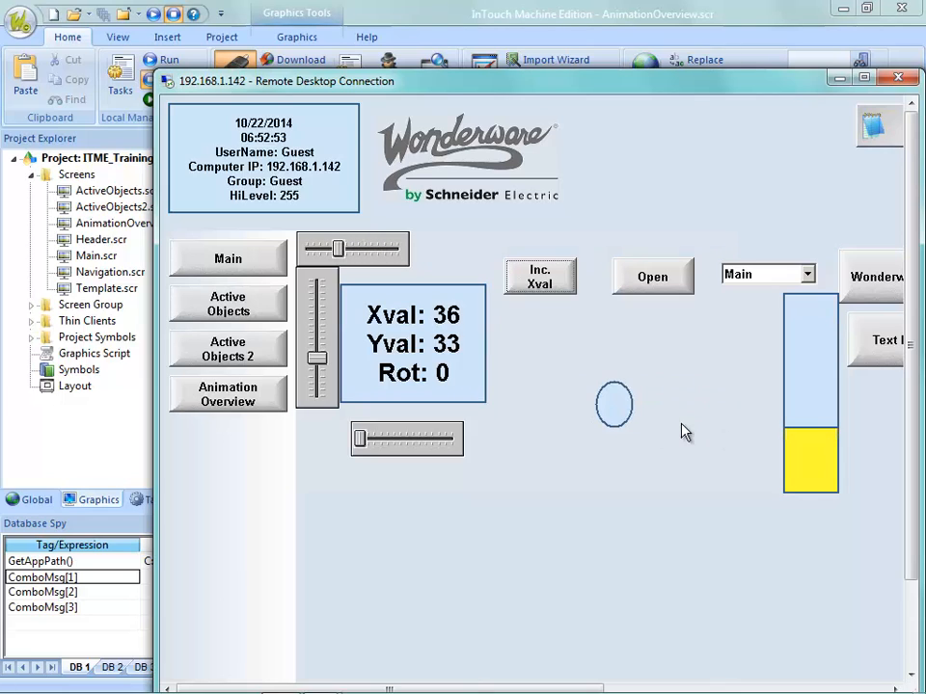
{"action": "left_click_drag", "start_coordinate": [626, 406], "coordinate": [799, 345]}
{"action": "left_click_drag", "start_coordinate": [726, 345], "coordinate": [759, 340]}
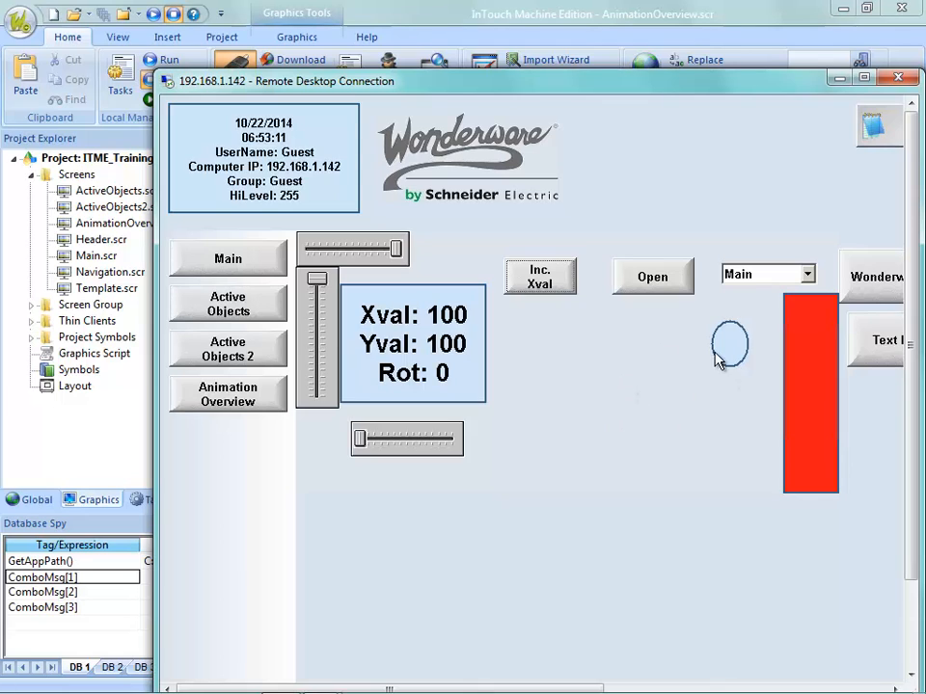
{"action": "left_click_drag", "start_coordinate": [726, 344], "coordinate": [557, 344]}
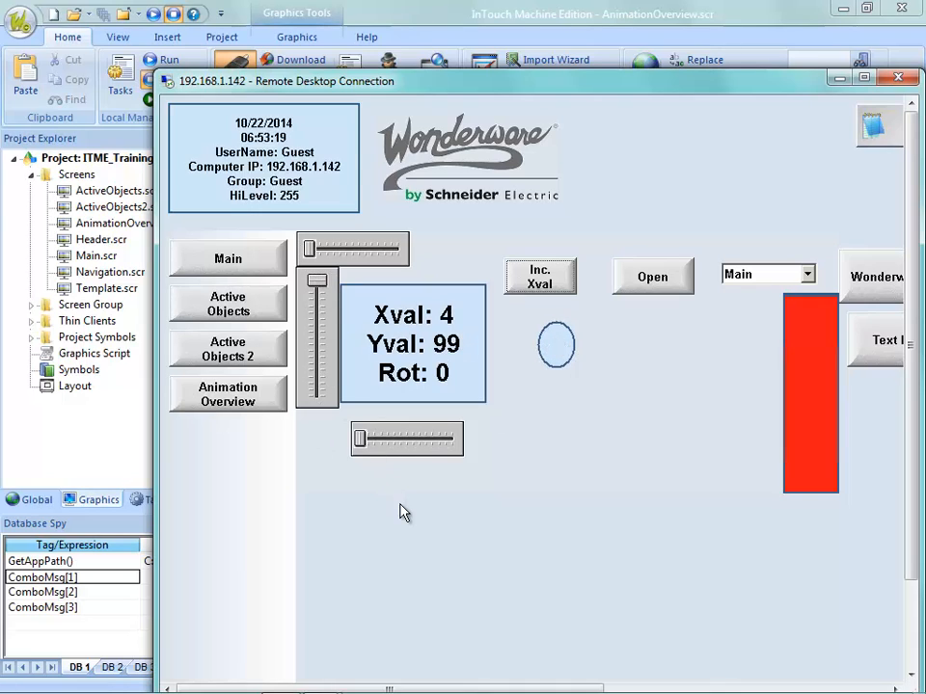
Return to the AnimationOverview screen in InTouch Machine Edition and draw a rectangle about 41 wide by 31 high beside the ellipse
{"action": "key", "text": "alt+Tab"}
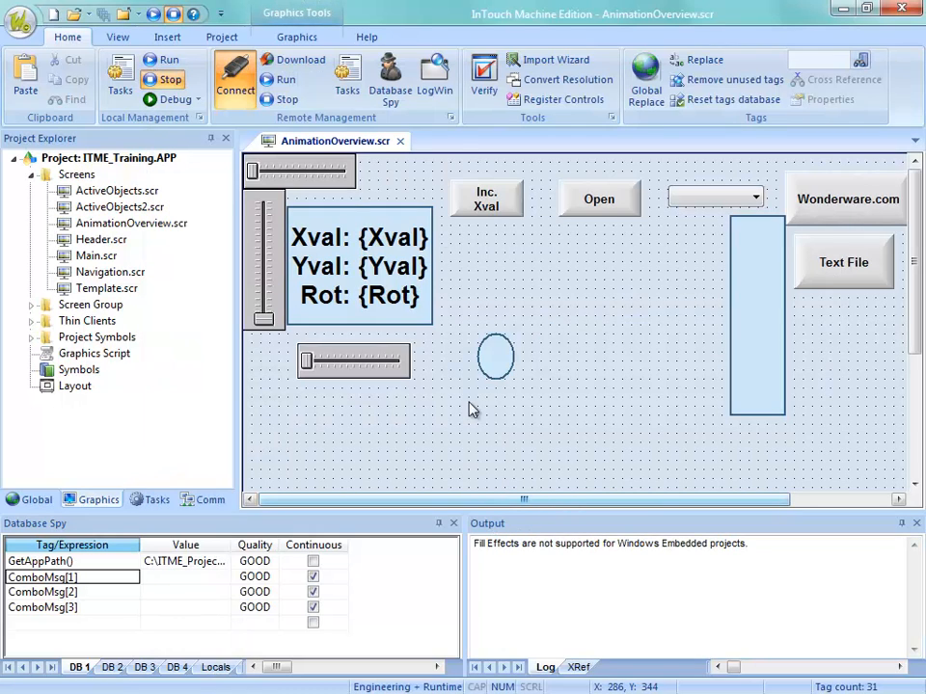
{"action": "left_click", "coordinate": [305, 41]}
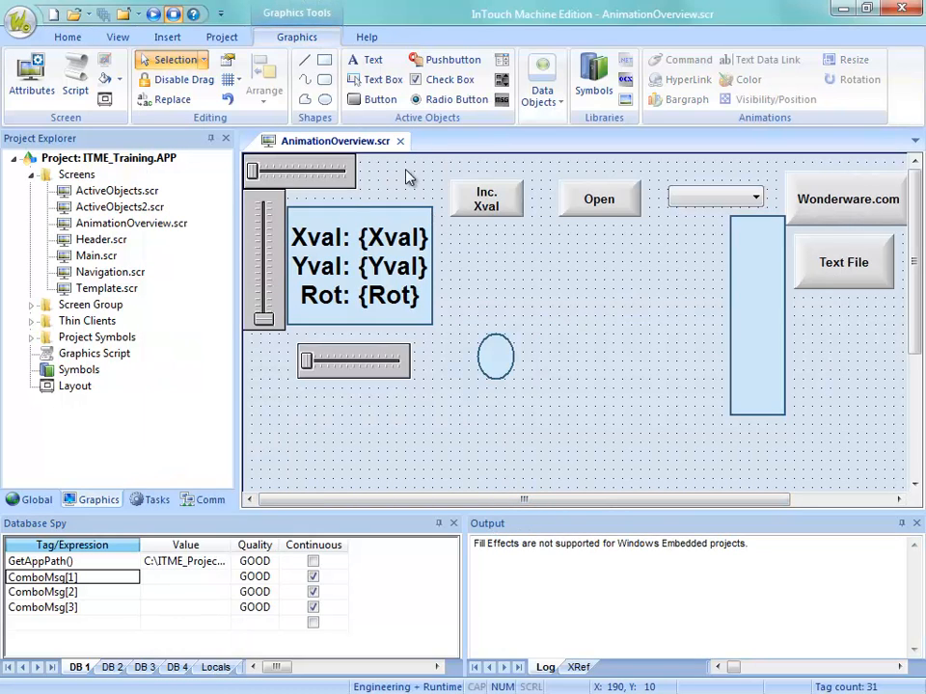
{"action": "left_click", "coordinate": [324, 60]}
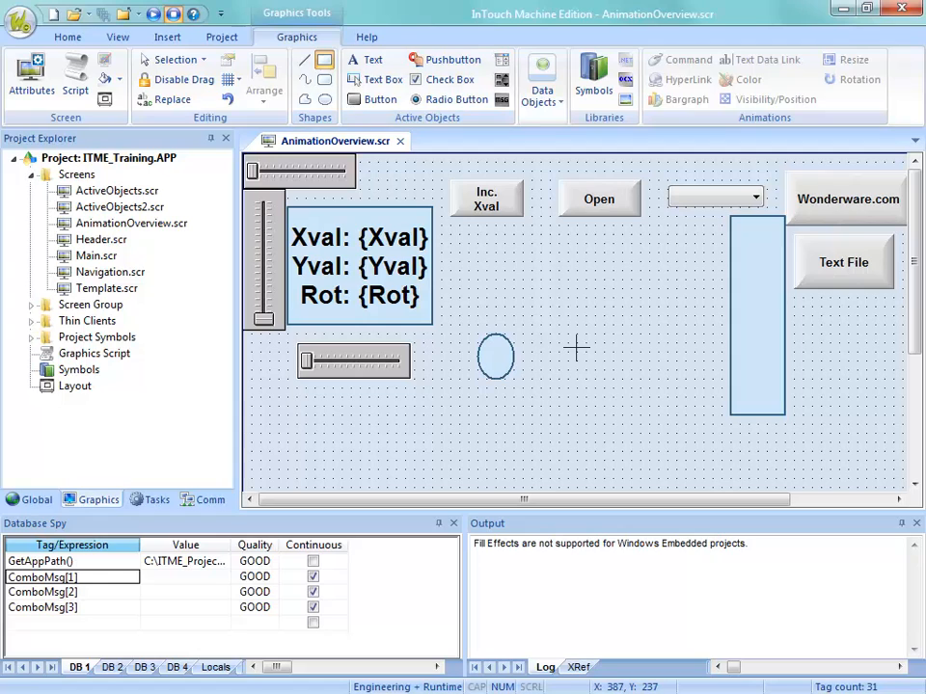
{"action": "mouse_move", "coordinate": [576, 344]}
{"action": "left_mouse_down"}
{"action": "mouse_move", "coordinate": [613, 379]}
{"action": "mouse_move", "coordinate": [602, 404]}
{"action": "left_mouse_up"}
Give the small rectangle a Visibility/Position animation with vertical tag Yval, vertical position 0 to -100 and Slider/Gestures enabled
{"action": "double_click", "coordinate": [605, 407]}
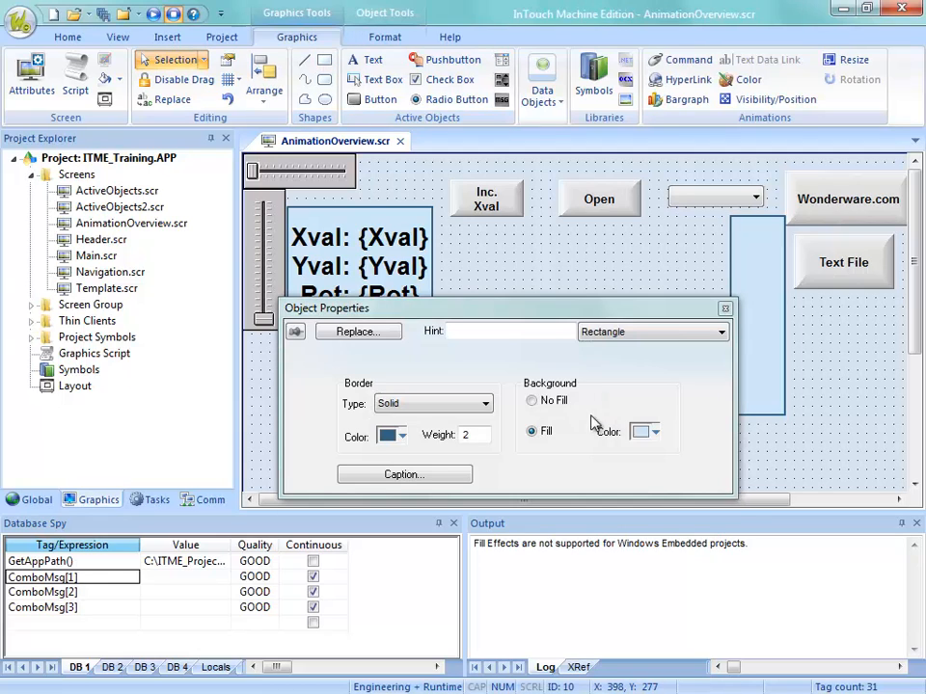
{"action": "left_click", "coordinate": [769, 104]}
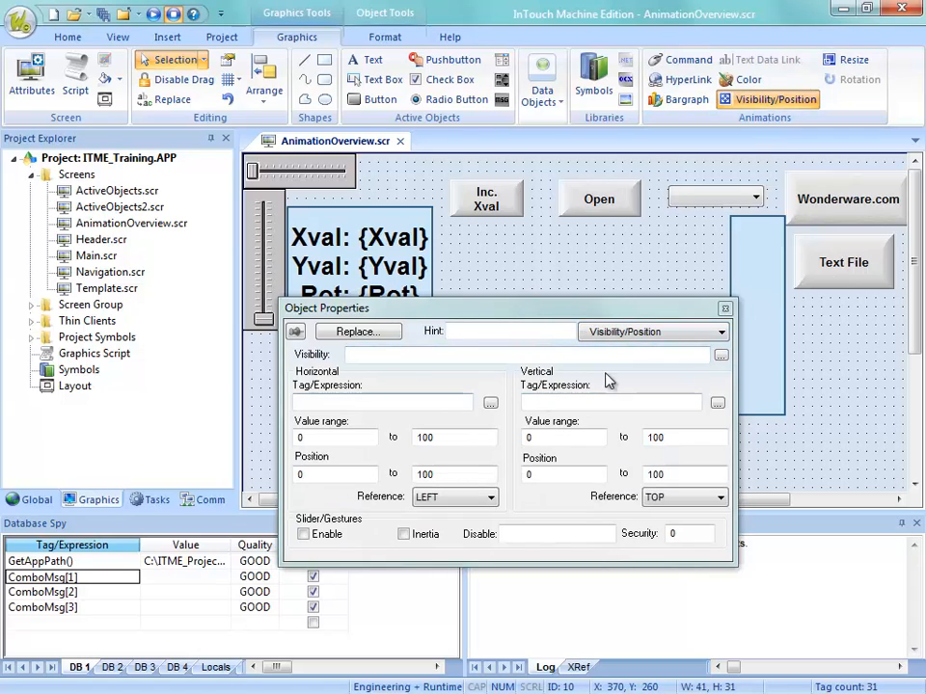
{"action": "left_click", "coordinate": [672, 405]}
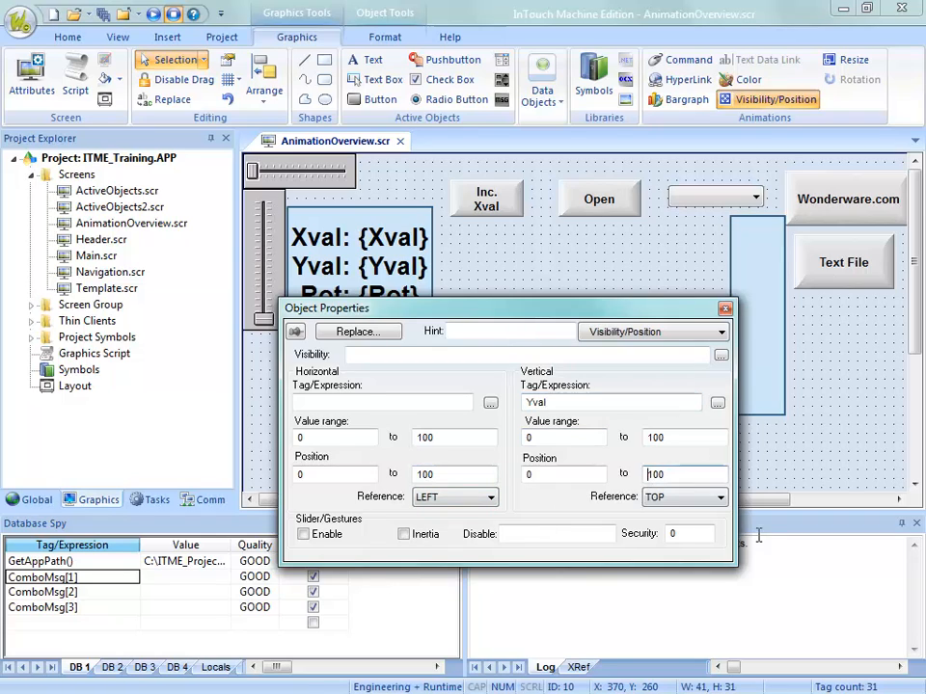
{"action": "left_click", "coordinate": [649, 475]}
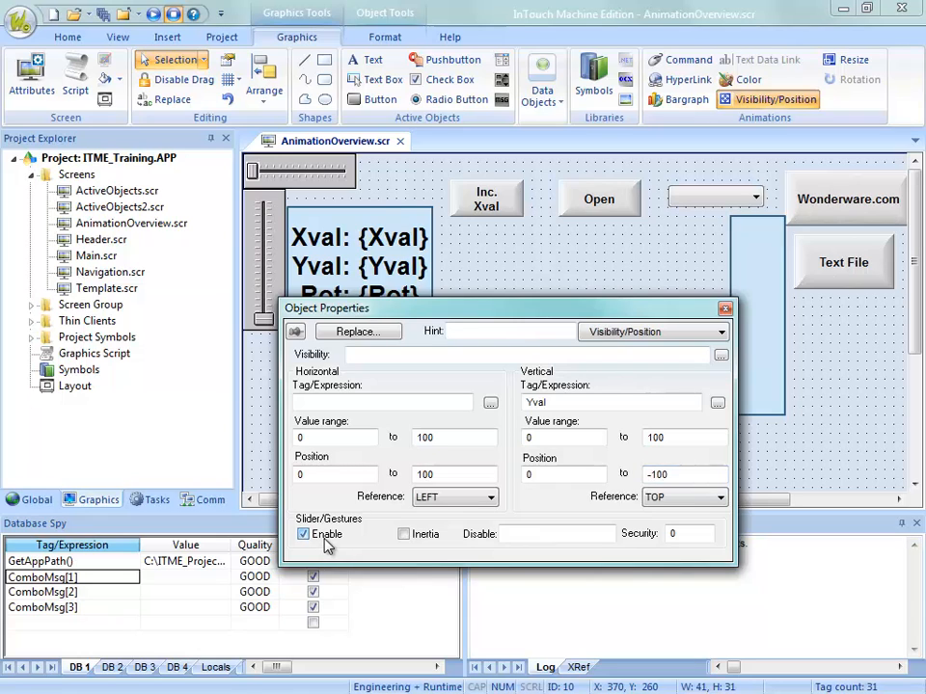
{"action": "left_click", "coordinate": [604, 275]}
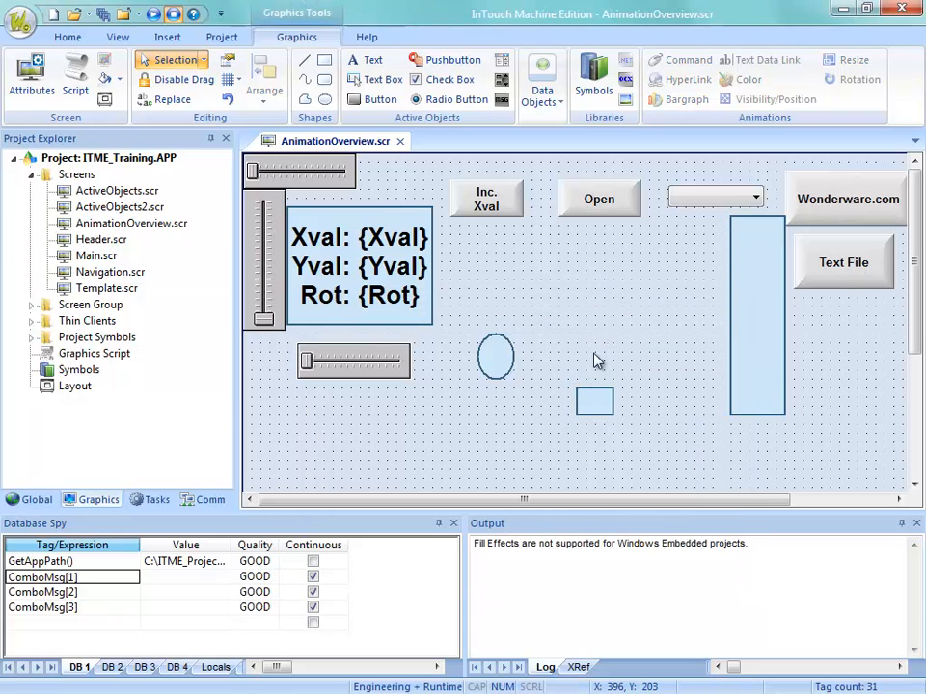
{"action": "double_click", "coordinate": [583, 402]}
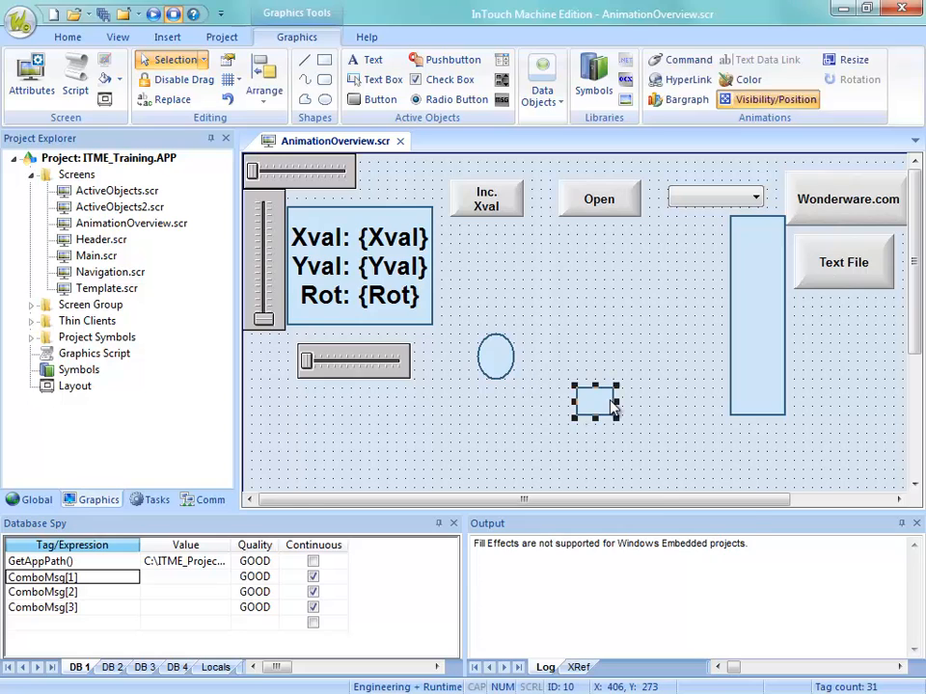
{"action": "left_click", "coordinate": [593, 275]}
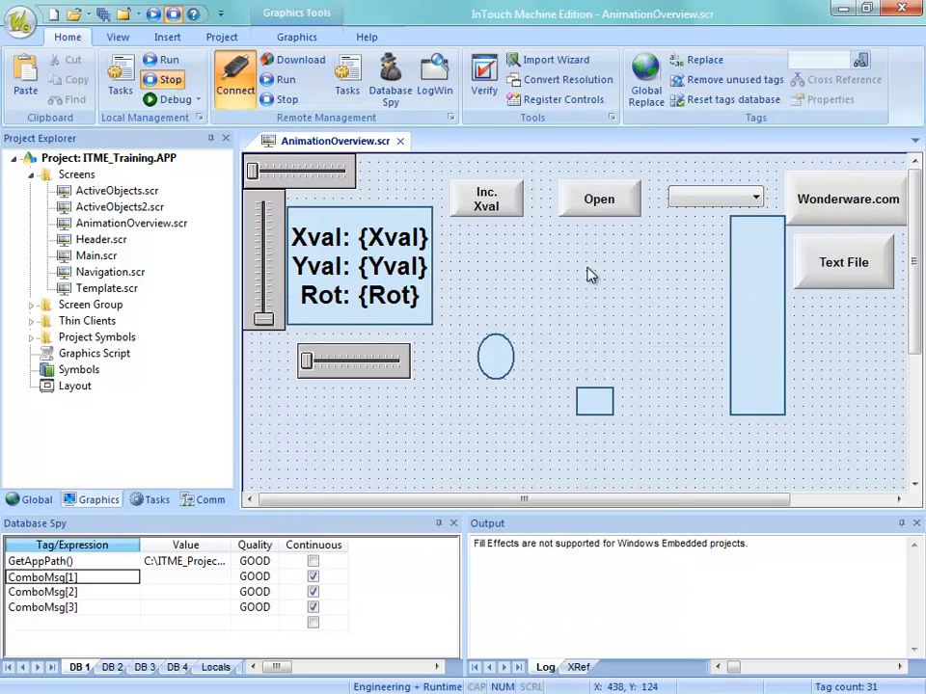
Save the AnimationOverview screen with the slider-enabled rectangle and download it to the target system
{"action": "right_click", "coordinate": [332, 141]}
{"action": "left_click", "coordinate": [347, 147]}
{"action": "left_click", "coordinate": [537, 438]}
Switch to the Remote Desktop target and move the small rectangle itself until Yval is 100
{"action": "key", "text": "alt+Tab"}
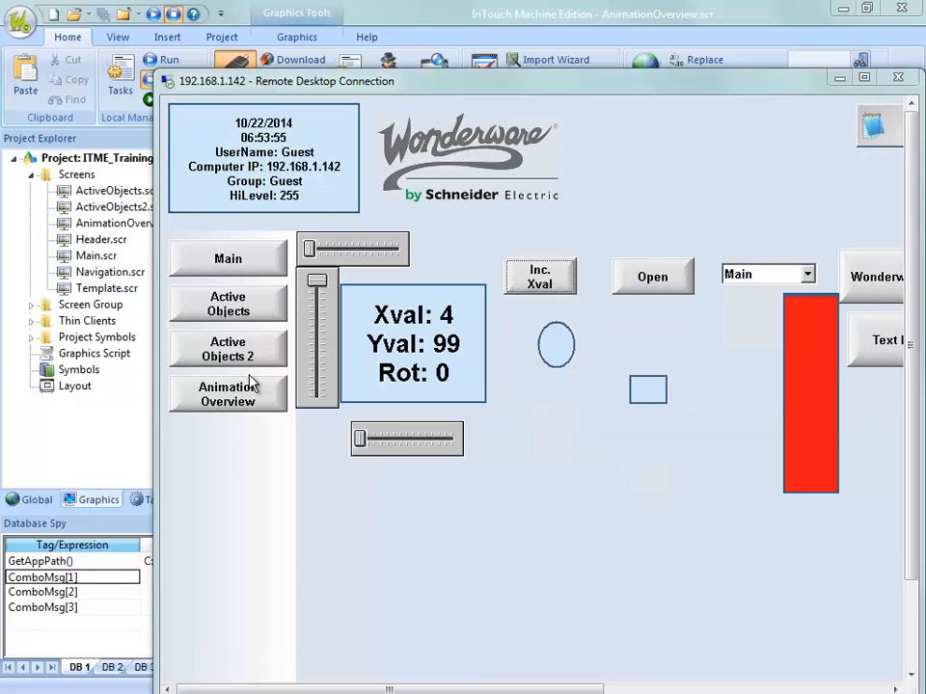
{"action": "mouse_move", "coordinate": [645, 391]}
{"action": "left_mouse_down"}
{"action": "mouse_move", "coordinate": [648, 483]}
{"action": "mouse_move", "coordinate": [662, 385]}
{"action": "mouse_move", "coordinate": [655, 493]}
{"action": "mouse_move", "coordinate": [655, 391]}
{"action": "left_mouse_up"}
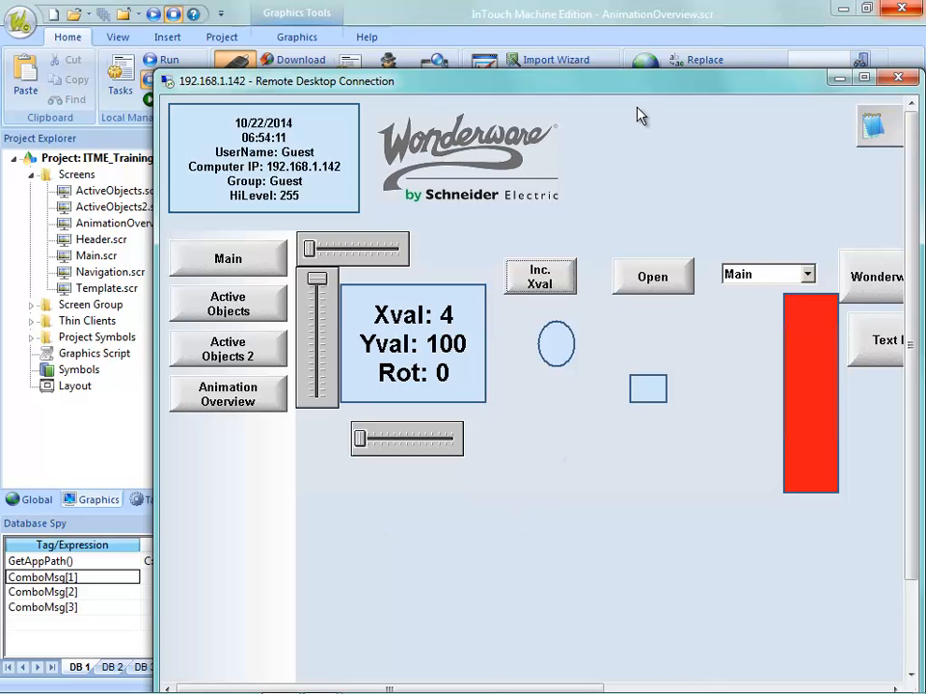
Back in the screen editor, move the ellipse to about X 480, Y 100 and the small rectangle to about X 490, Y 240
{"action": "left_click", "coordinate": [476, 57]}
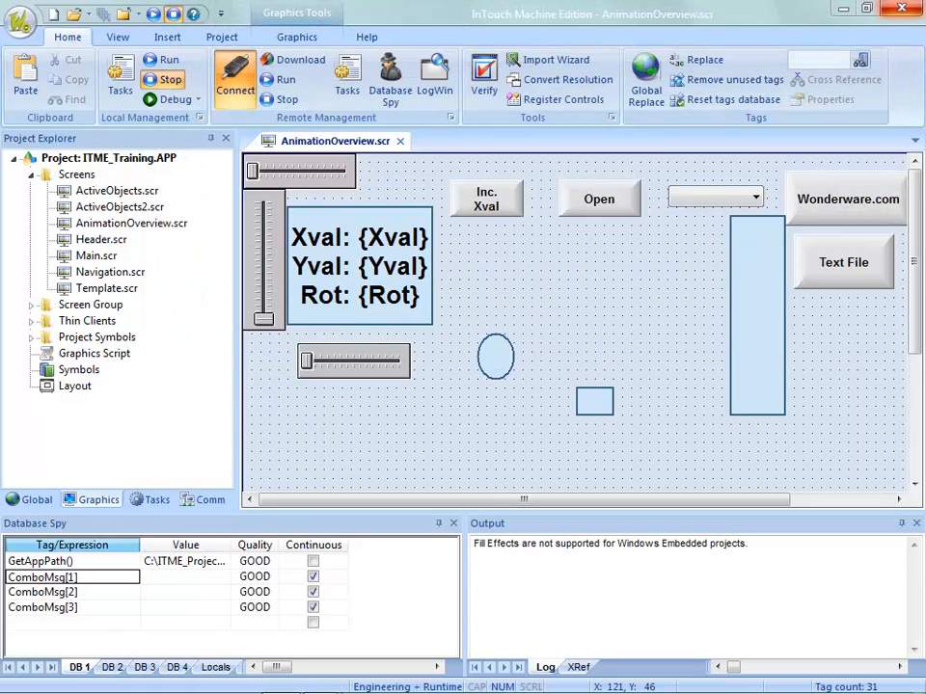
{"action": "left_click_drag", "start_coordinate": [492, 379], "coordinate": [691, 287]}
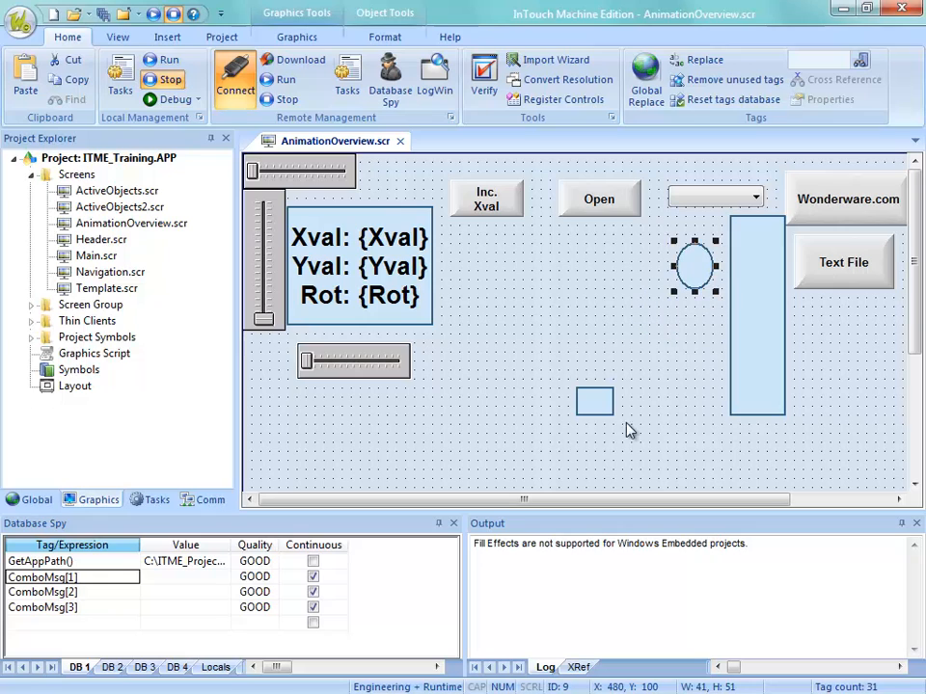
{"action": "left_click_drag", "start_coordinate": [589, 411], "coordinate": [699, 393]}
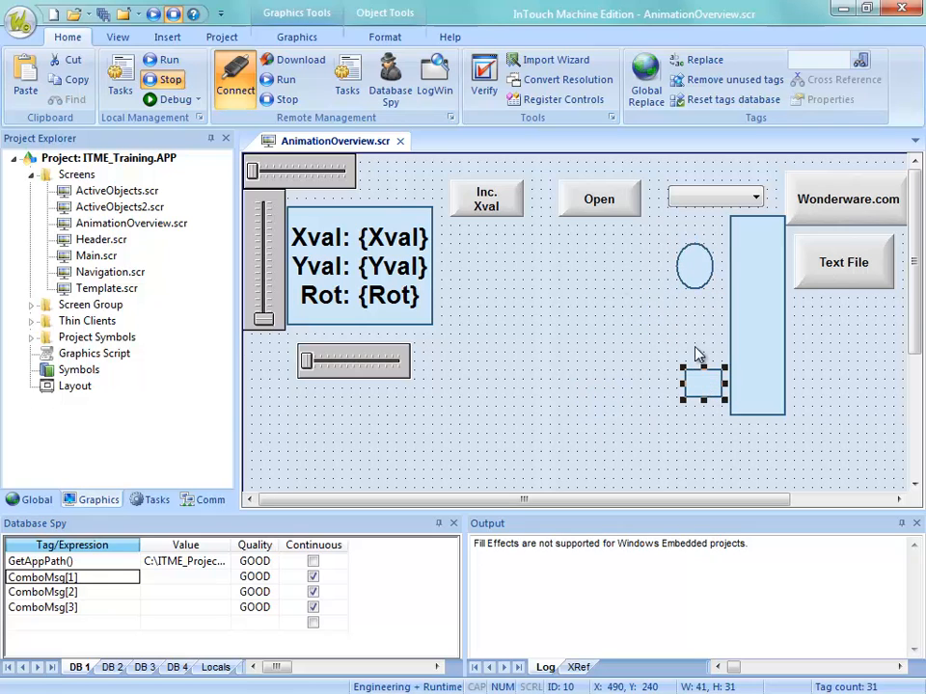
Draw a five-sided, downward-pointing closed polygon about 87 wide by 115 high below the Inc. Xval button
{"action": "left_click", "coordinate": [299, 38]}
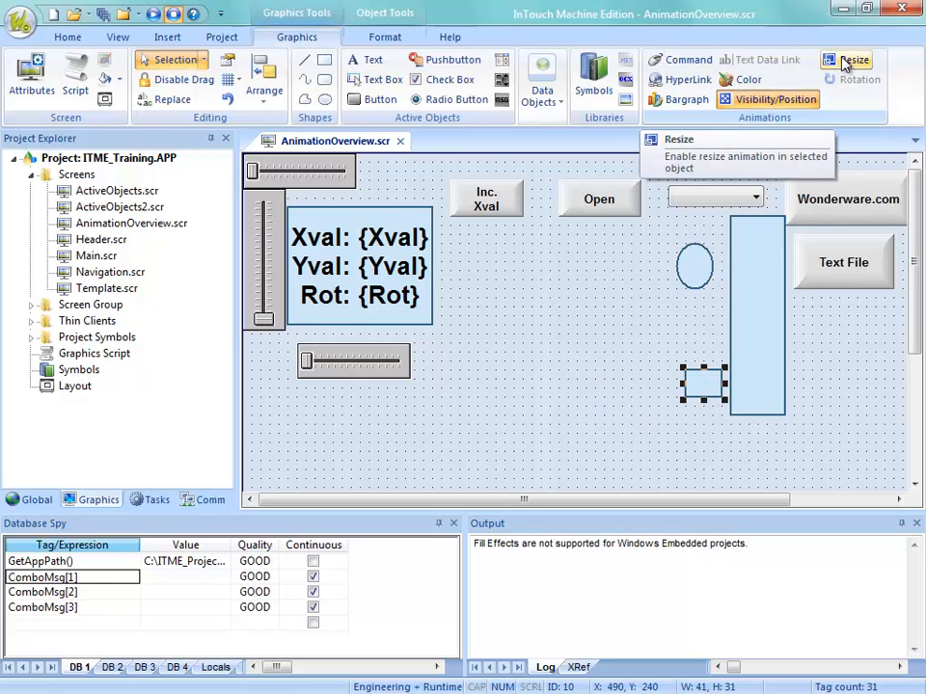
{"action": "left_click", "coordinate": [306, 99]}
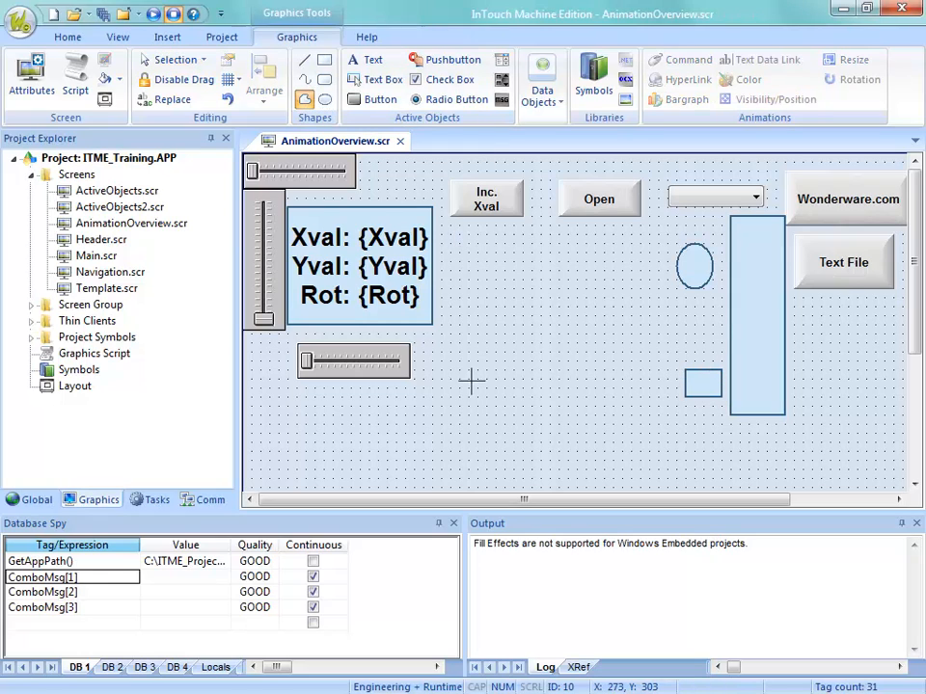
{"action": "left_click", "coordinate": [468, 354]}
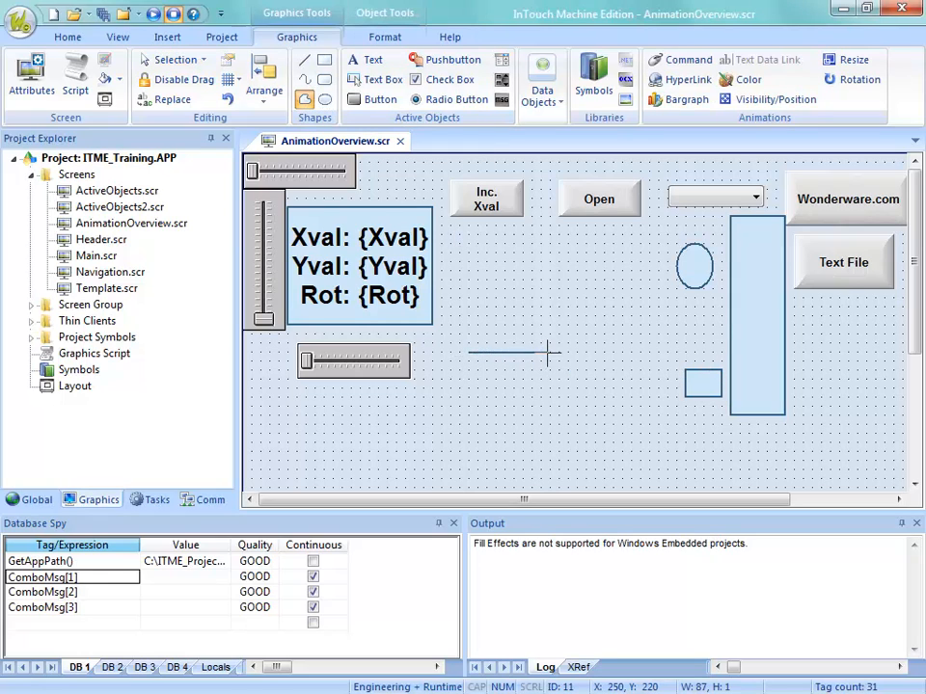
{"action": "left_click", "coordinate": [546, 354]}
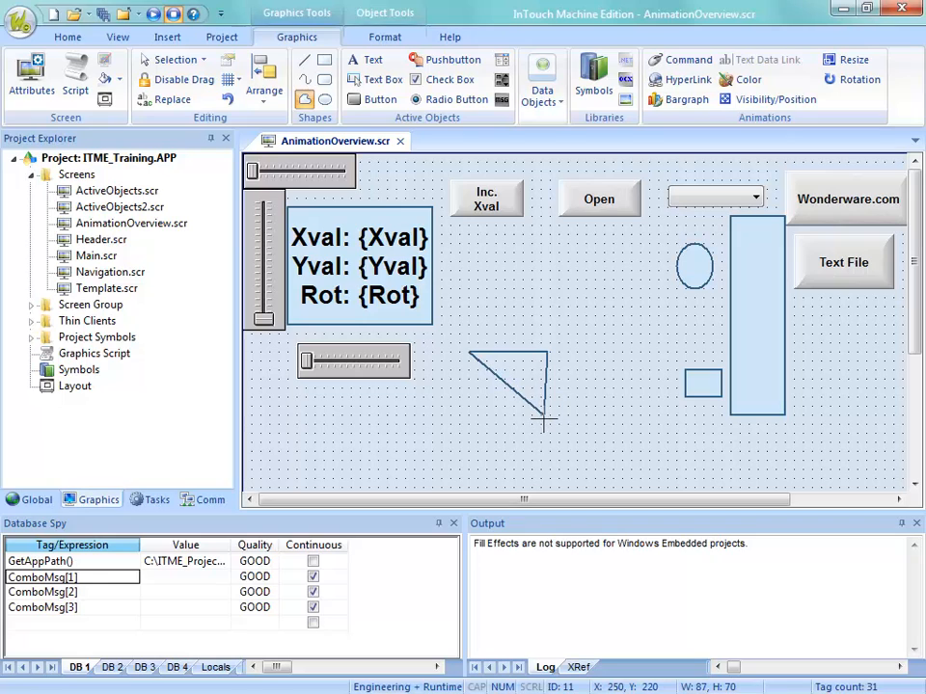
{"action": "left_click", "coordinate": [547, 417]}
{"action": "left_click", "coordinate": [509, 456]}
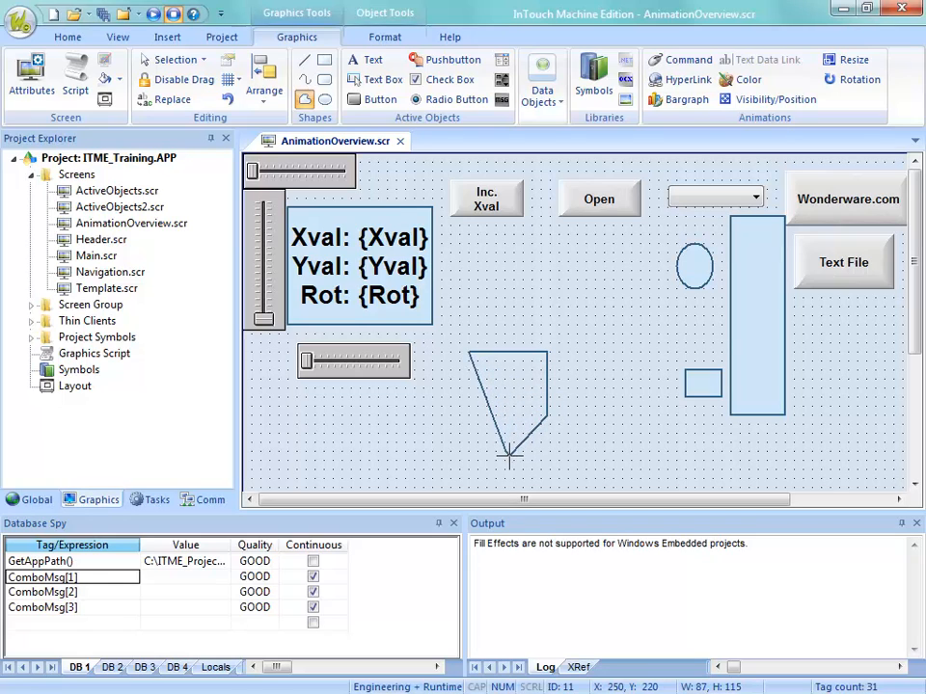
{"action": "right_click", "coordinate": [469, 412]}
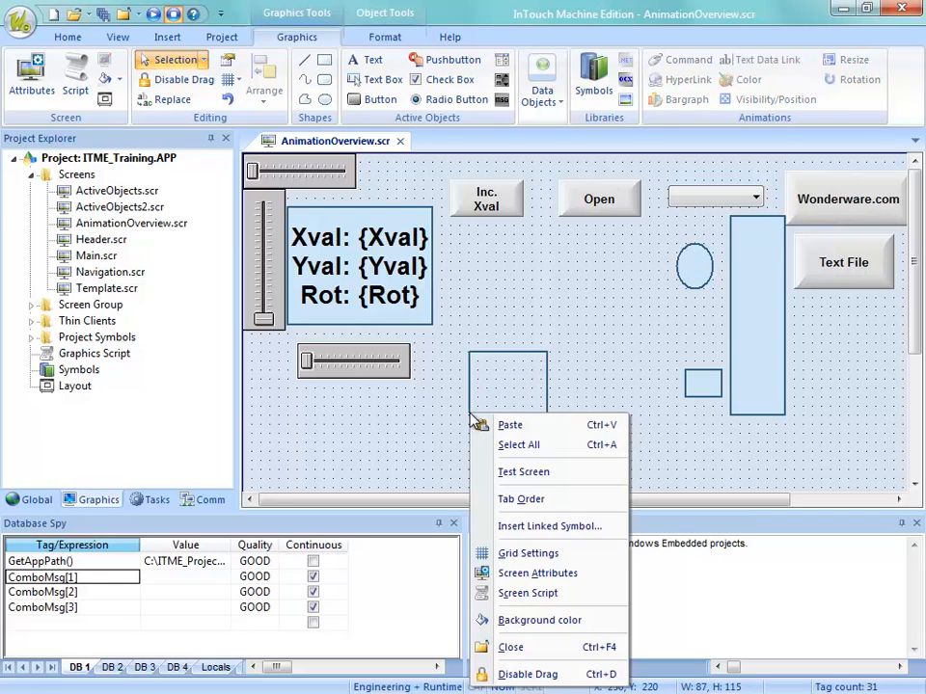
{"action": "double_click", "coordinate": [504, 400]}
{"action": "left_click", "coordinate": [531, 432]}
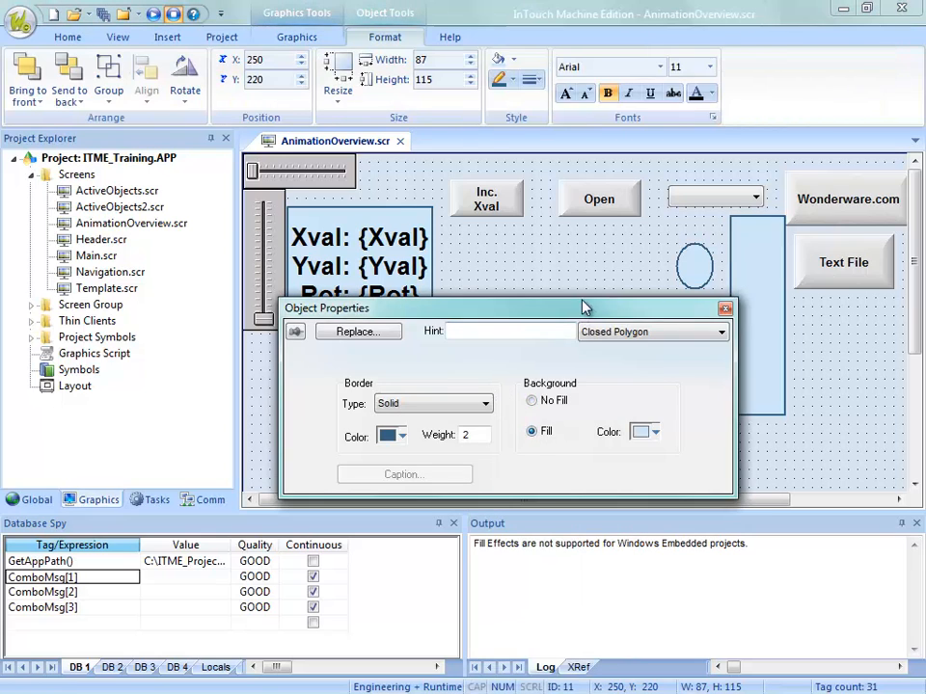
{"action": "left_click", "coordinate": [575, 262]}
Add a Resize animation to the polygon, with its height driven by Yval and its height size range starting at 10%
{"action": "left_click", "coordinate": [521, 384]}
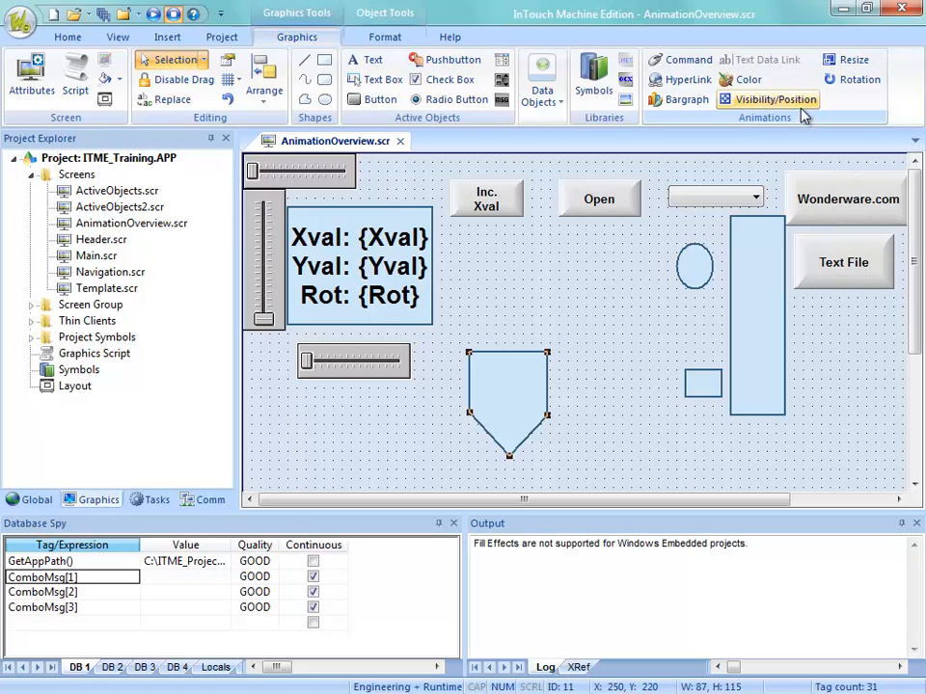
{"action": "left_click", "coordinate": [861, 58]}
{"action": "double_click", "coordinate": [521, 389]}
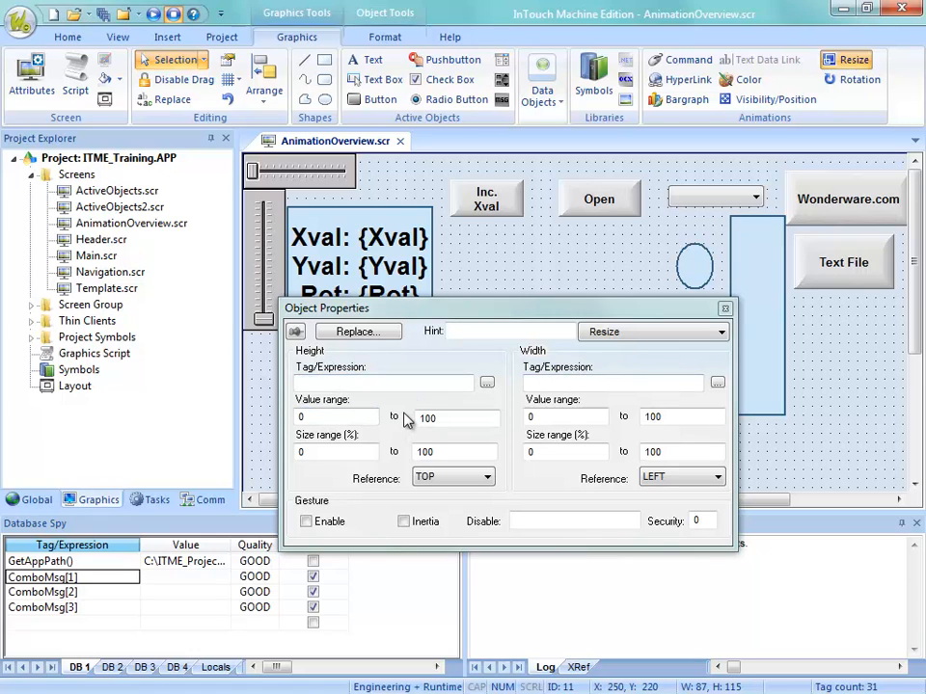
{"action": "left_click", "coordinate": [345, 383]}
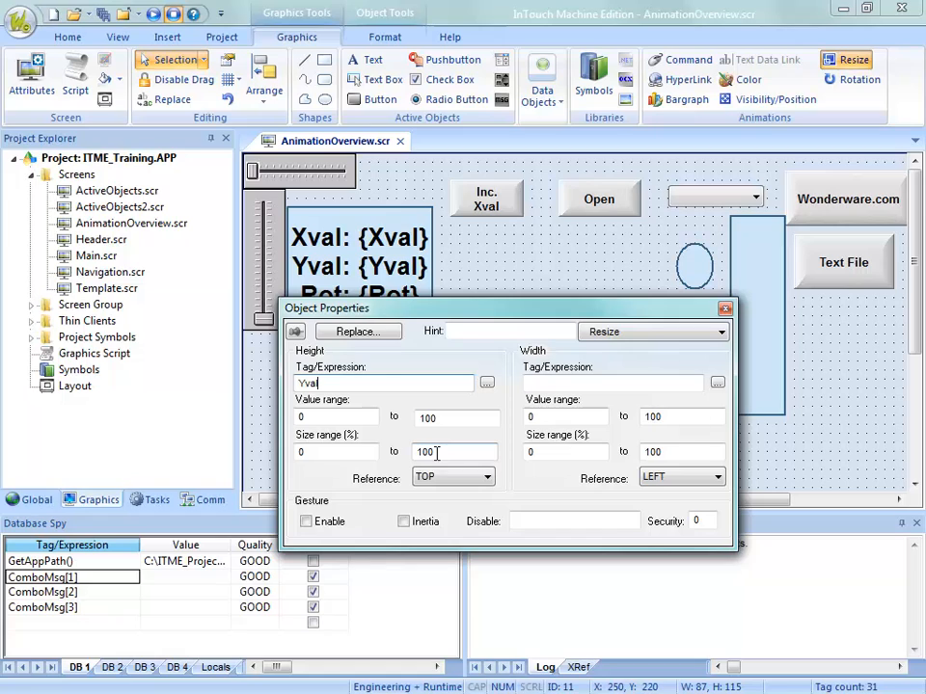
{"action": "double_click", "coordinate": [307, 453]}
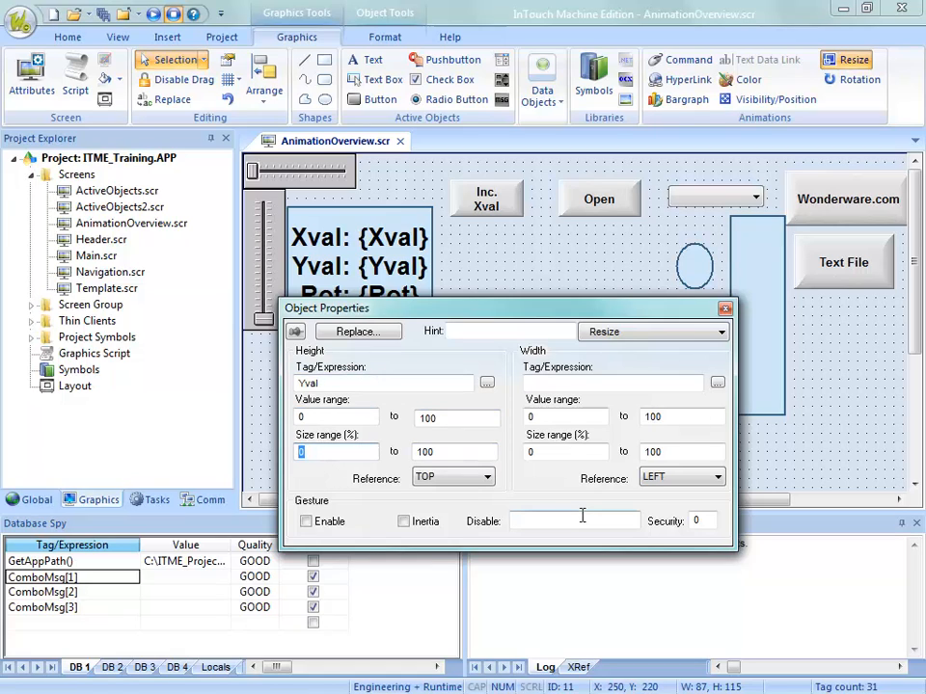
{"action": "type", "text": "10"}
Drive the polygon's resize width with Xval and start its width size range at 10%
{"action": "double_click", "coordinate": [560, 451]}
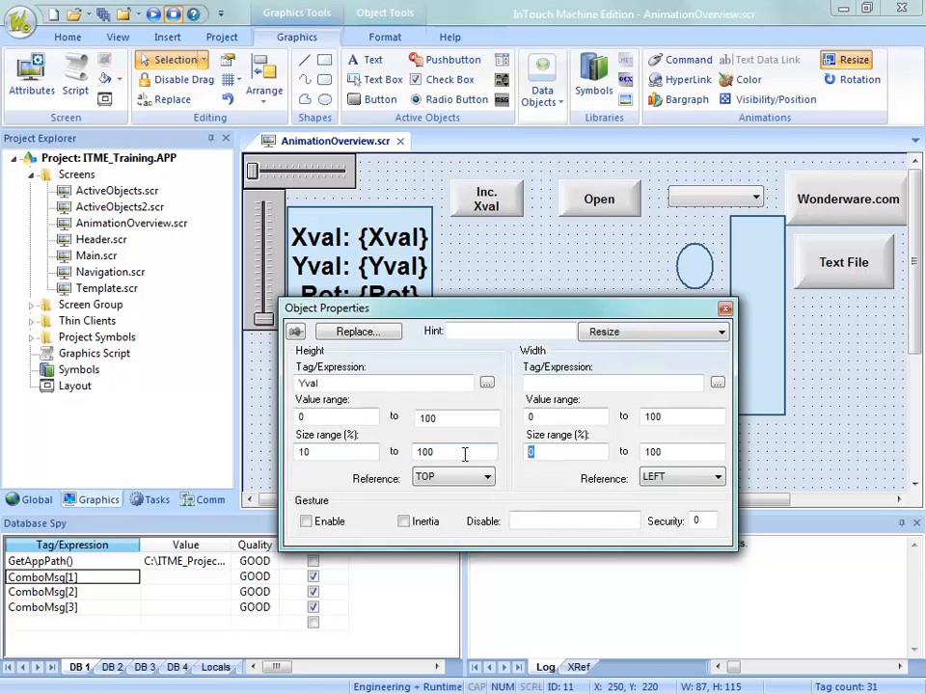
{"action": "type", "text": "10"}
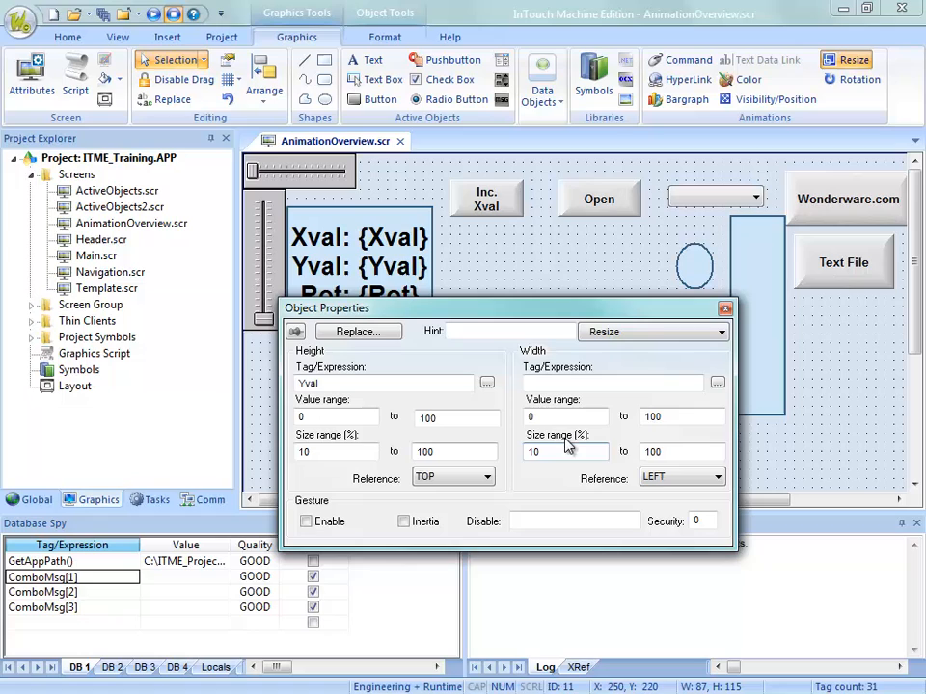
{"action": "left_click", "coordinate": [554, 383]}
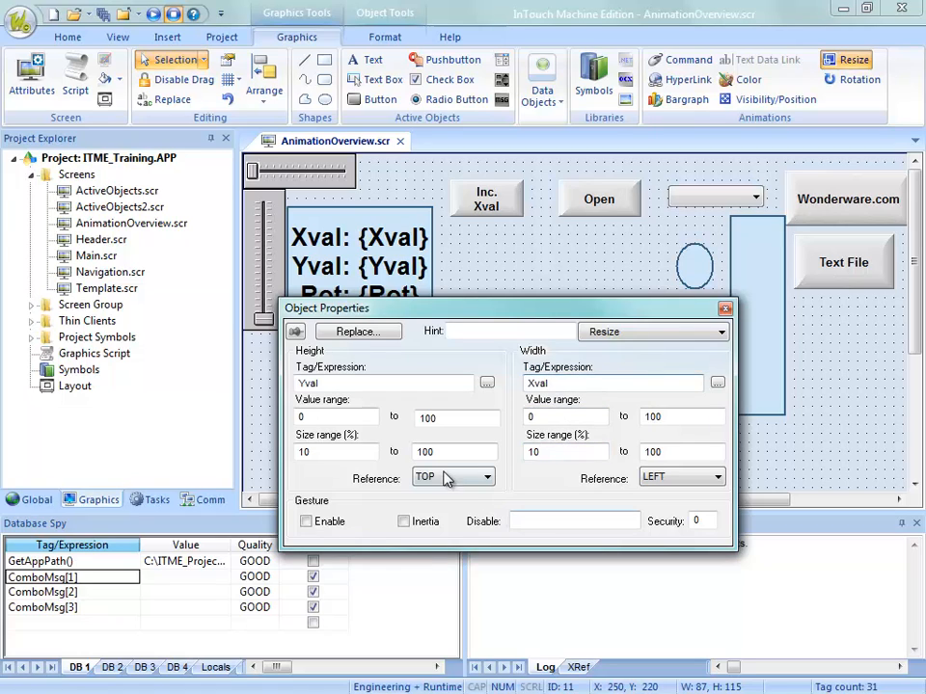
{"action": "left_click", "coordinate": [622, 270]}
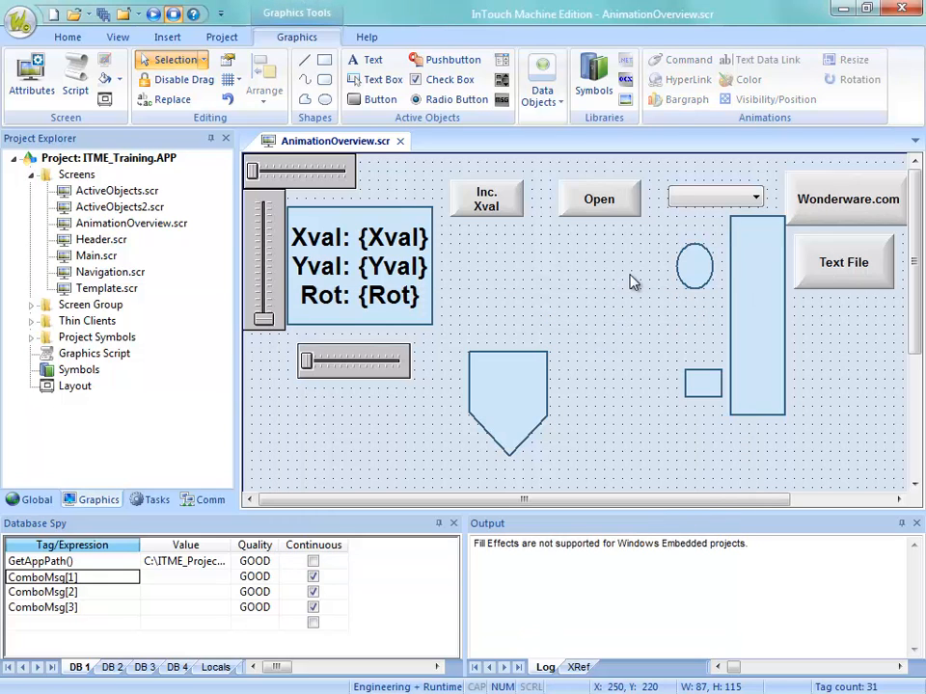
Save the AnimationOverview screen with the resizable polygon and download it to the target system
{"action": "right_click", "coordinate": [354, 143]}
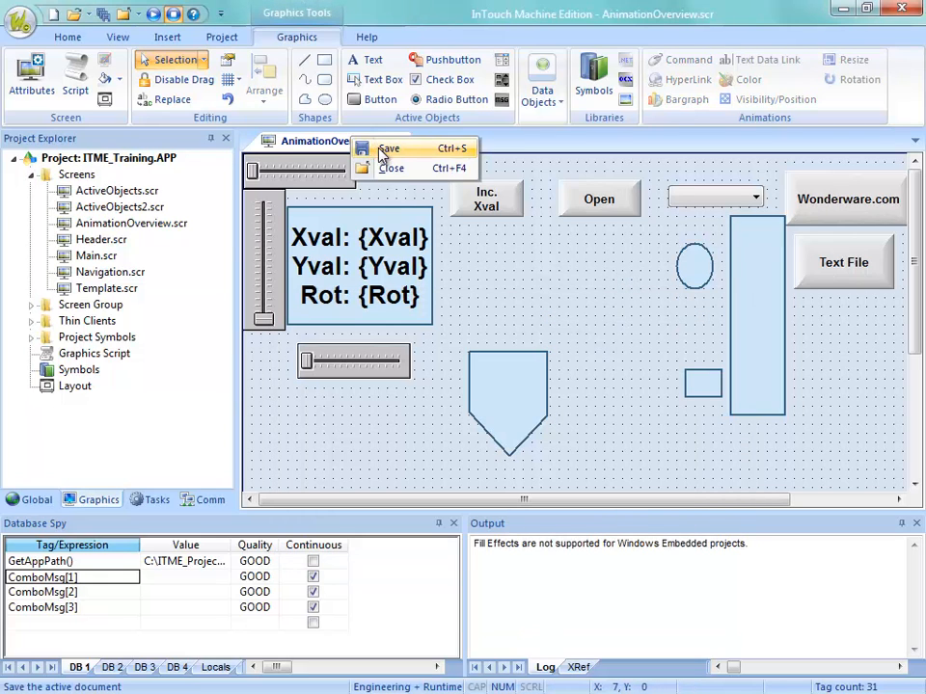
{"action": "left_click", "coordinate": [381, 147]}
{"action": "left_click", "coordinate": [538, 438]}
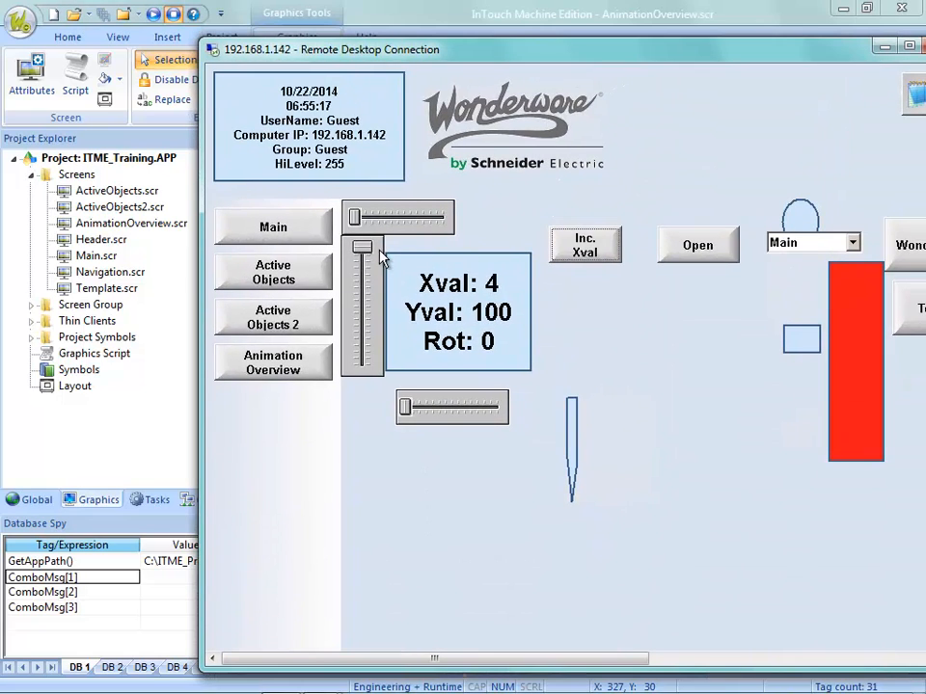
Test the polygon's resizing on the target by setting Yval and Xval to 0 and raising both to 100 with the sliders
{"action": "left_click_drag", "start_coordinate": [365, 250], "coordinate": [366, 383]}
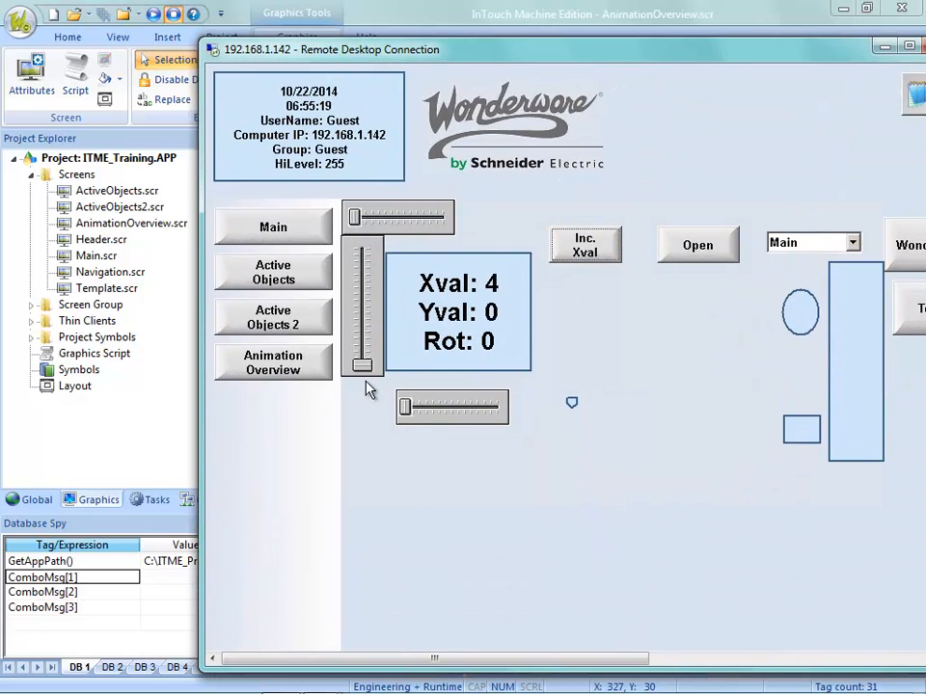
{"action": "left_click_drag", "start_coordinate": [355, 216], "coordinate": [347, 216]}
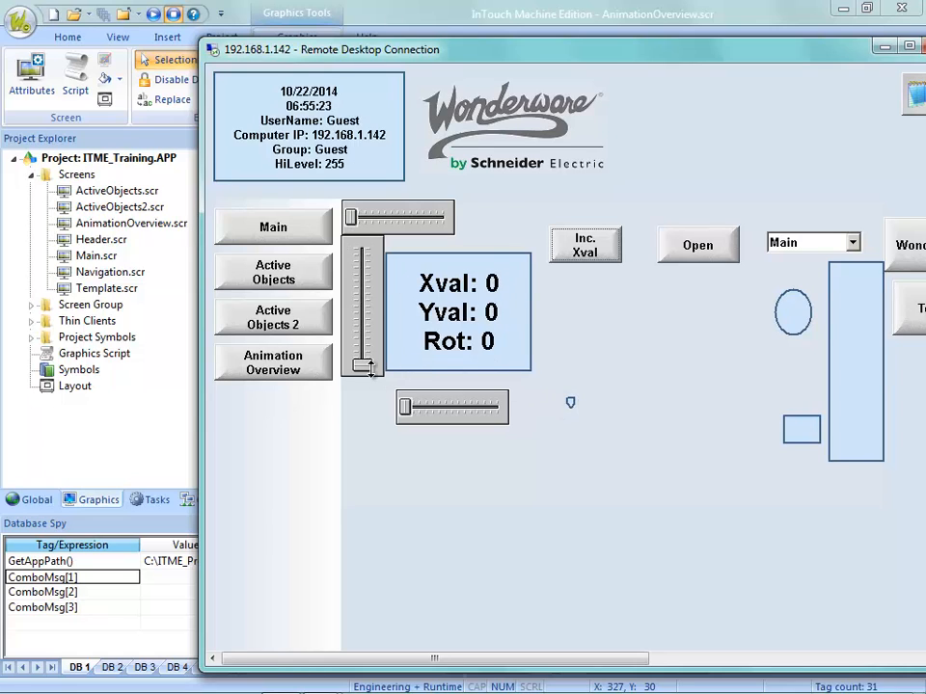
{"action": "left_click_drag", "start_coordinate": [363, 365], "coordinate": [472, 219]}
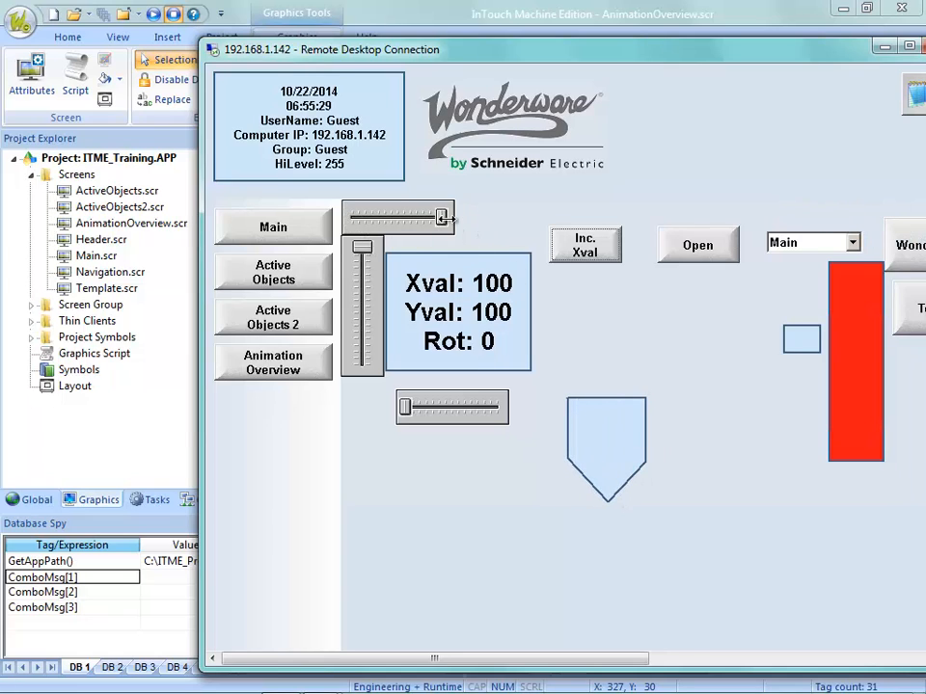
Test the polygon's resizing on the target at Xval 37 and Yval 61, and return to the screen editor
{"action": "left_click_drag", "start_coordinate": [442, 216], "coordinate": [361, 293]}
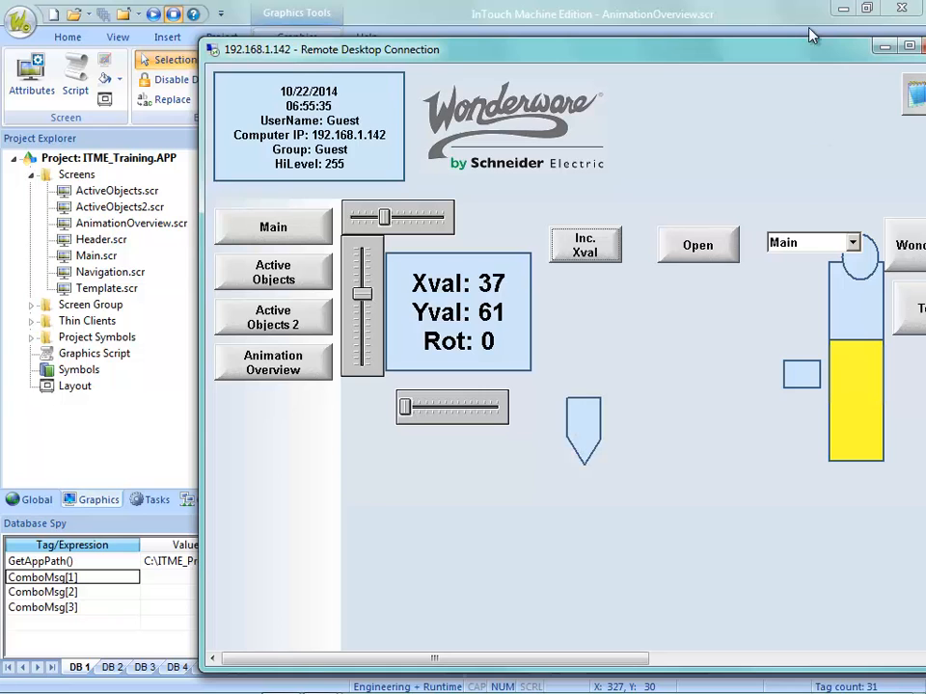
{"action": "left_click_drag", "start_coordinate": [799, 48], "coordinate": [853, 0]}
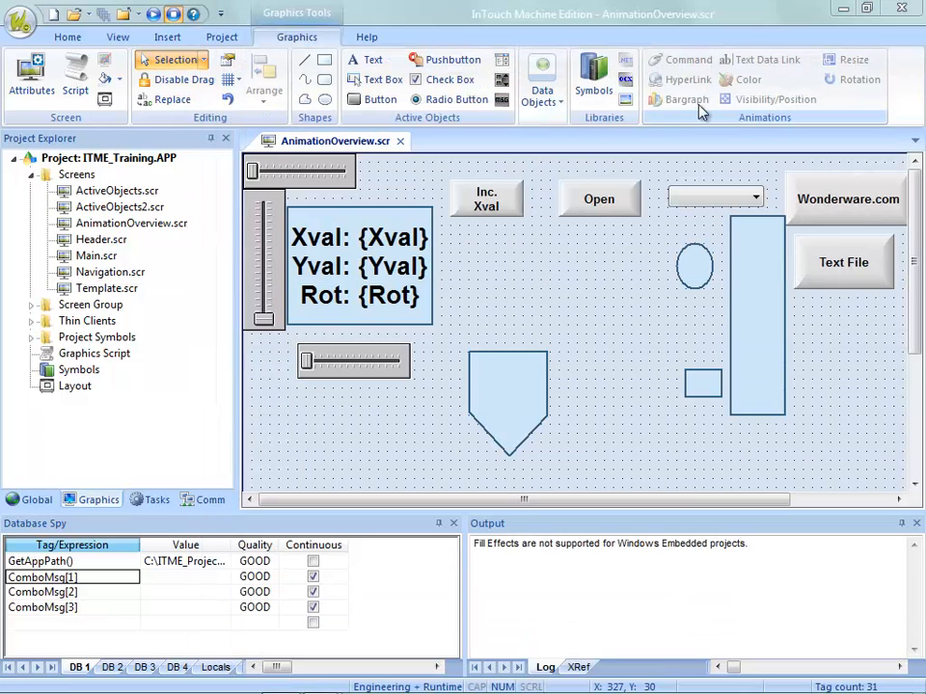
Set both the height and width references of the polygon's Resize animation to Center
{"action": "double_click", "coordinate": [386, 292]}
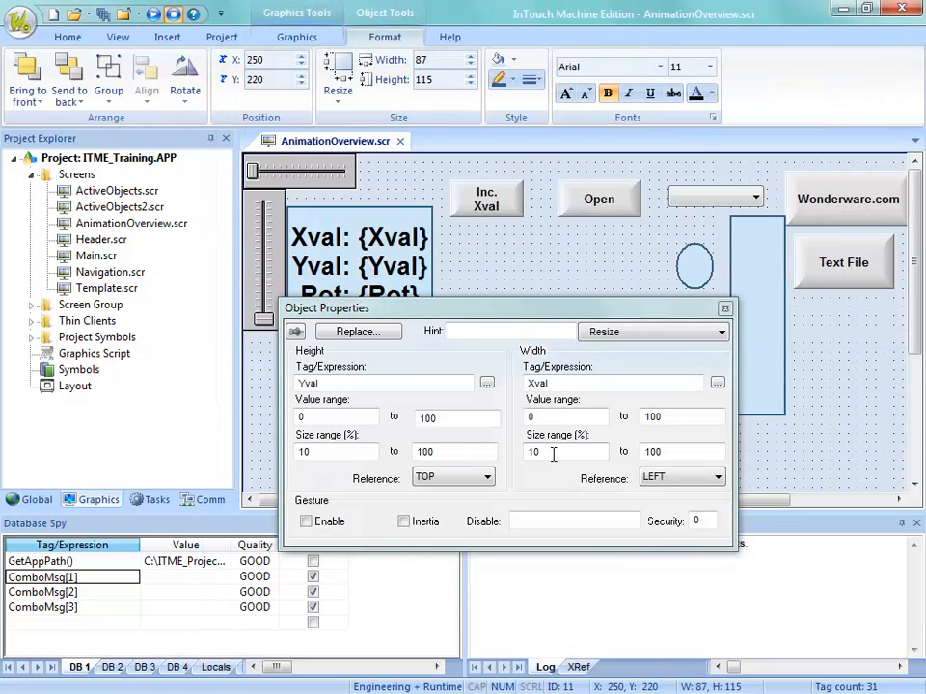
{"action": "left_click", "coordinate": [473, 476]}
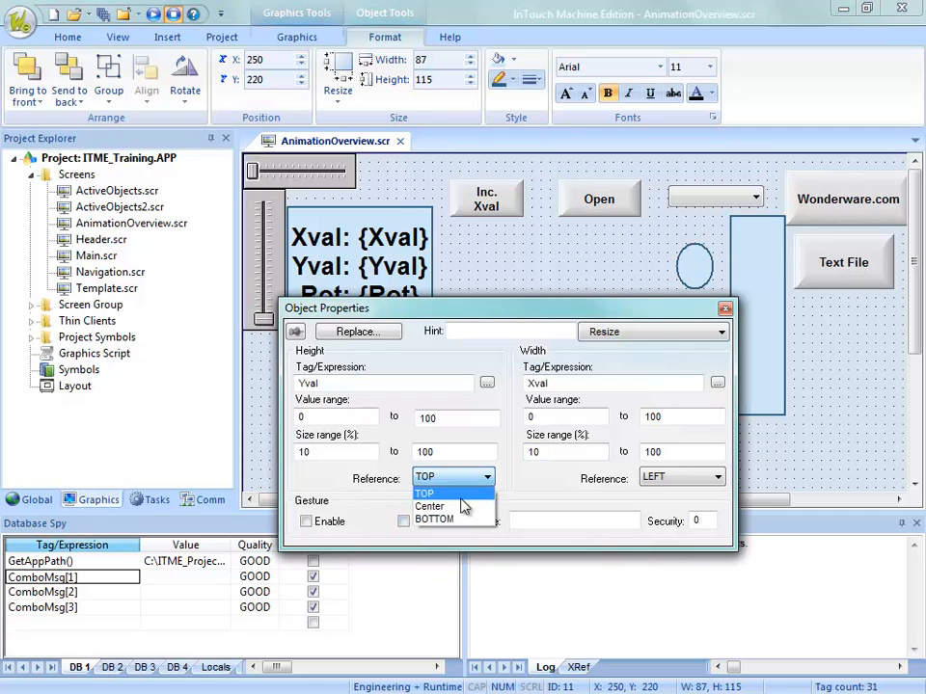
{"action": "left_click", "coordinate": [445, 507]}
{"action": "left_click", "coordinate": [682, 476]}
{"action": "left_click", "coordinate": [673, 512]}
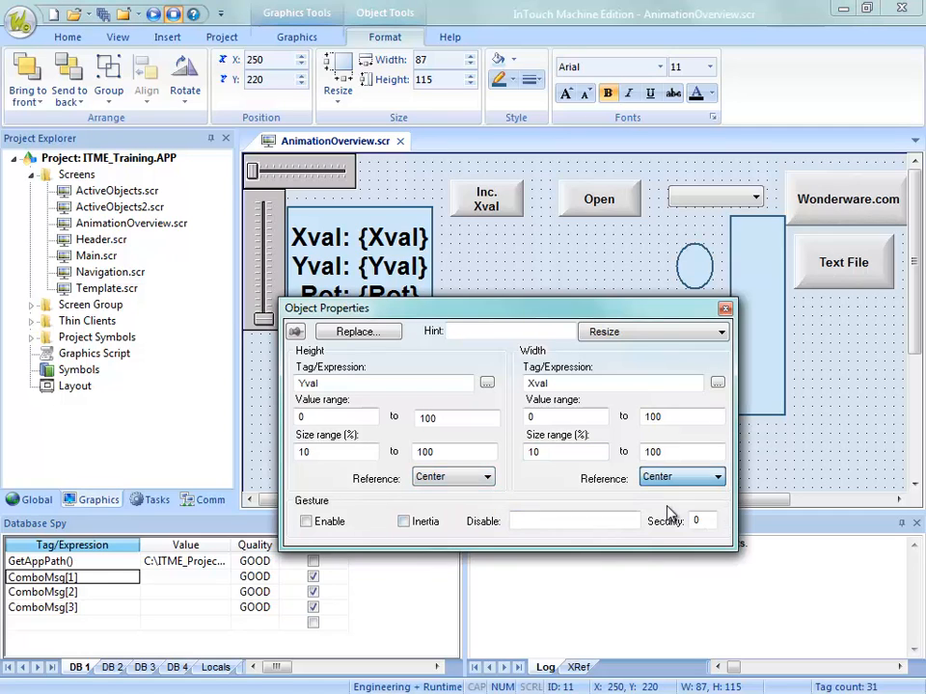
Save the AnimationOverview screen with the centred resize references and send it to the target system
{"action": "right_click", "coordinate": [351, 144]}
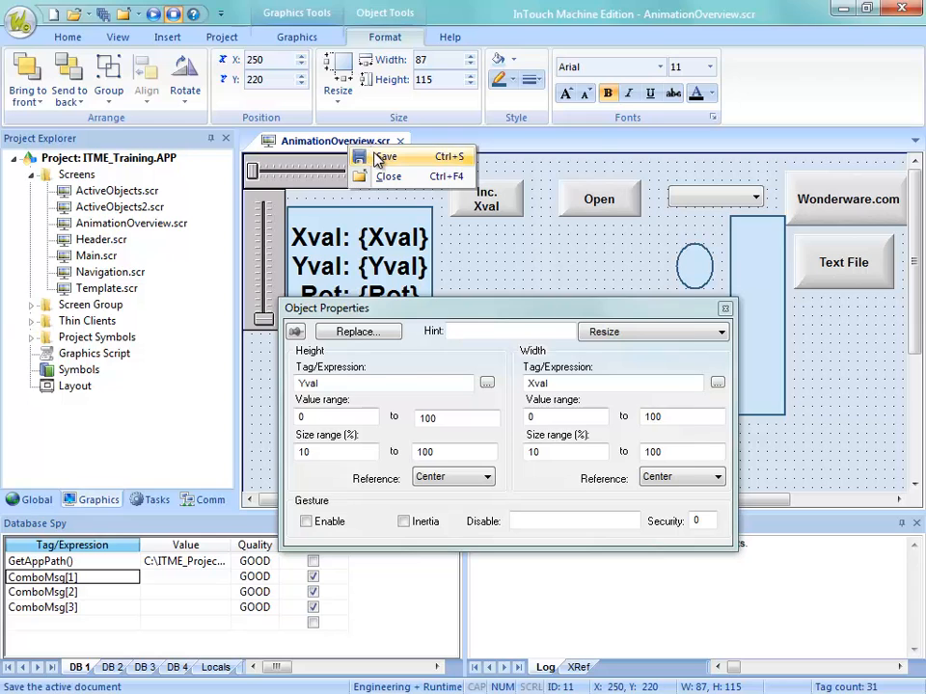
{"action": "left_click", "coordinate": [376, 156]}
{"action": "left_click", "coordinate": [512, 435]}
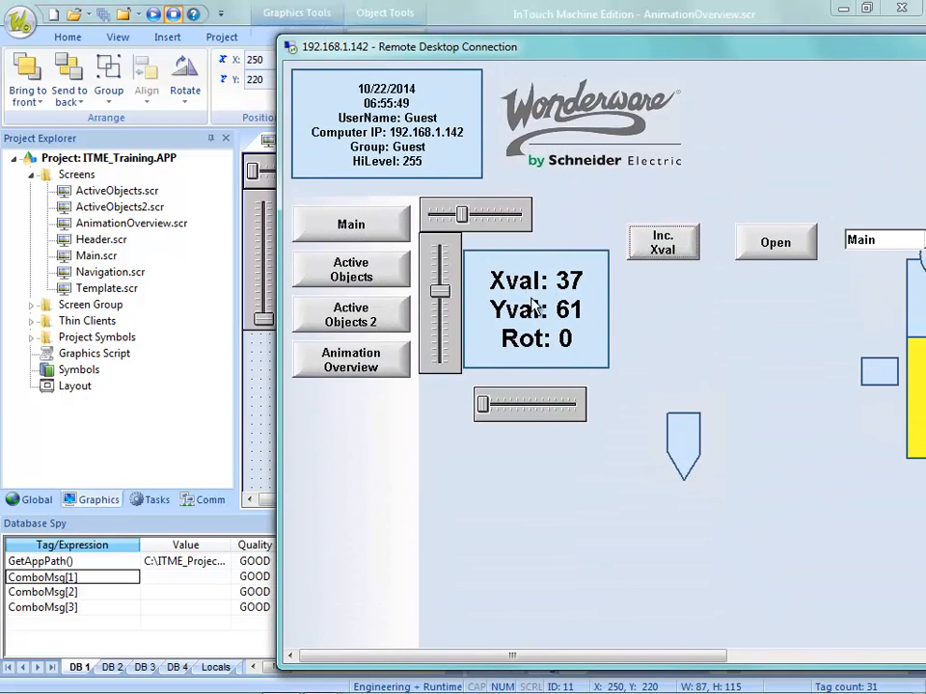
Test the polygon's centred resizing on the target by setting Yval to 72 and Xval to 39 with the sliders
{"action": "left_click_drag", "start_coordinate": [451, 299], "coordinate": [442, 267]}
{"action": "left_click_drag", "start_coordinate": [461, 214], "coordinate": [498, 171]}
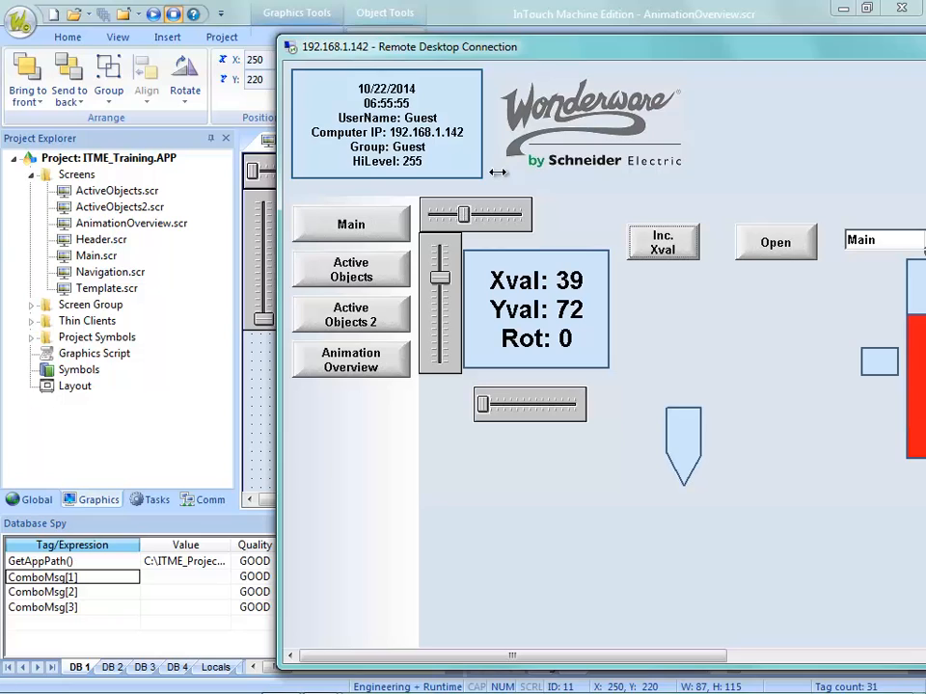
{"action": "left_click", "coordinate": [555, 19]}
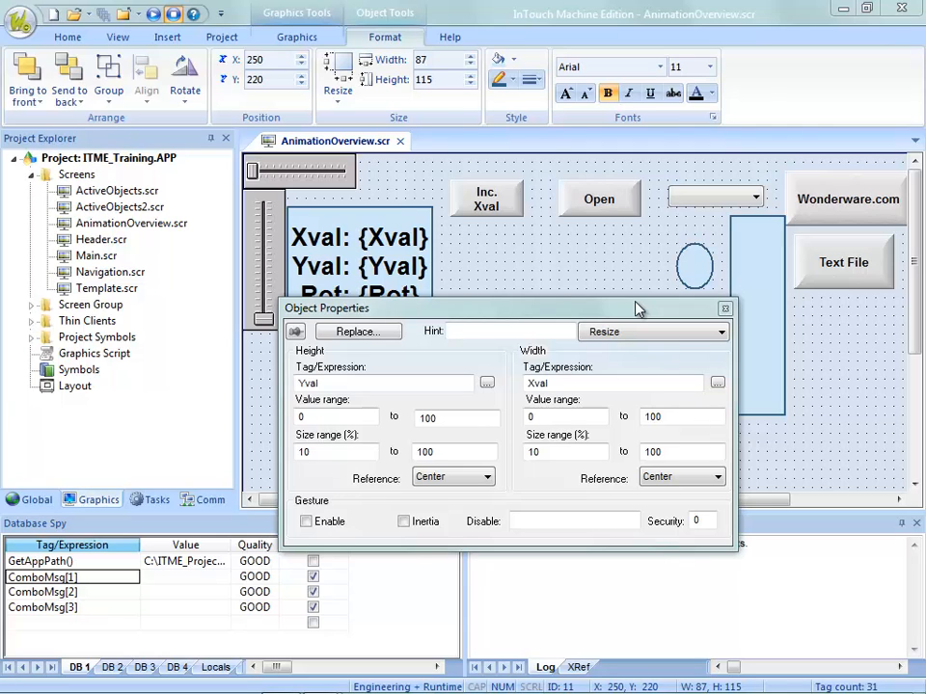
Close the polygon's properties and move the ellipse horizontally to X 410, Y 100
{"action": "left_click_drag", "start_coordinate": [637, 309], "coordinate": [622, 73]}
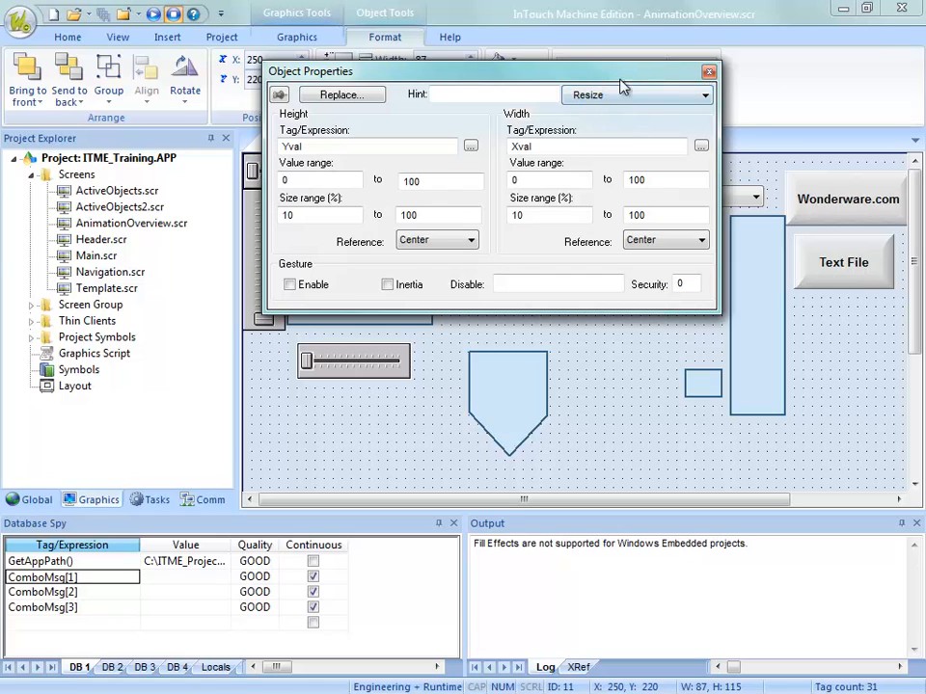
{"action": "left_click", "coordinate": [708, 74]}
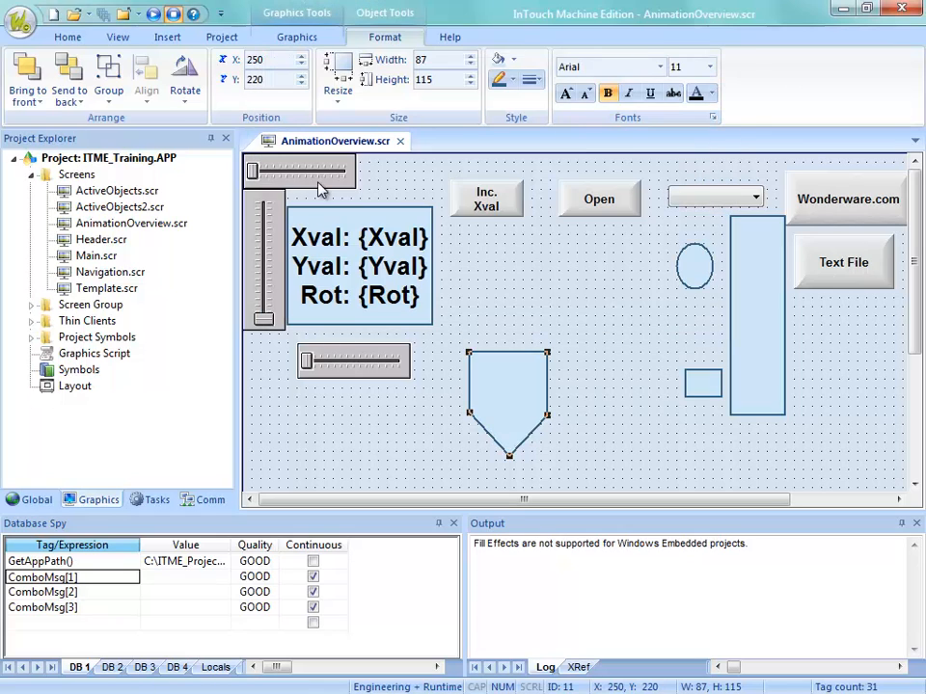
{"action": "left_click", "coordinate": [693, 273]}
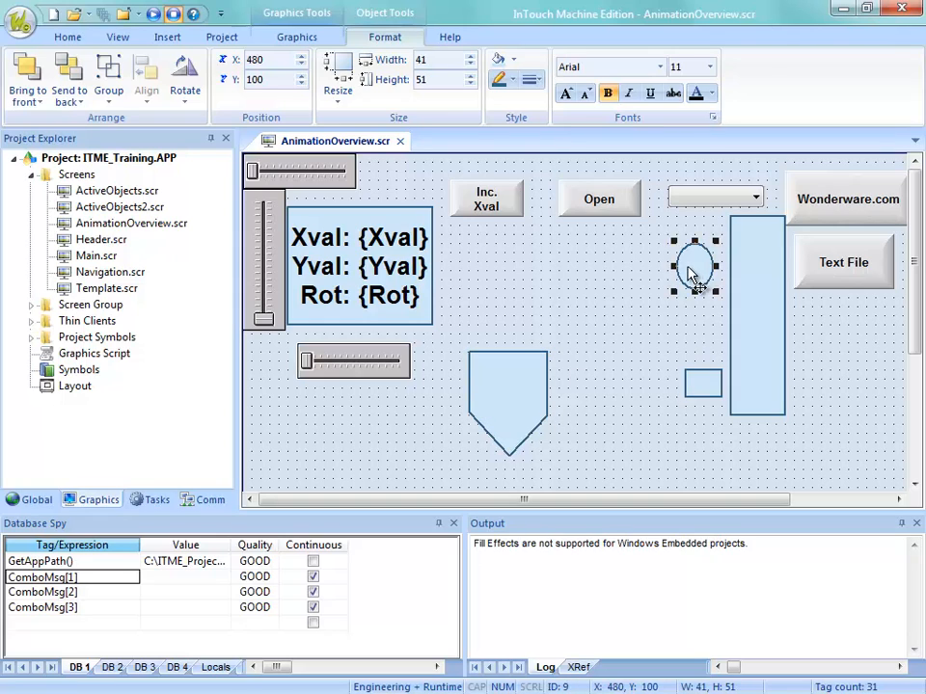
{"action": "left_click_drag", "start_coordinate": [690, 273], "coordinate": [633, 275]}
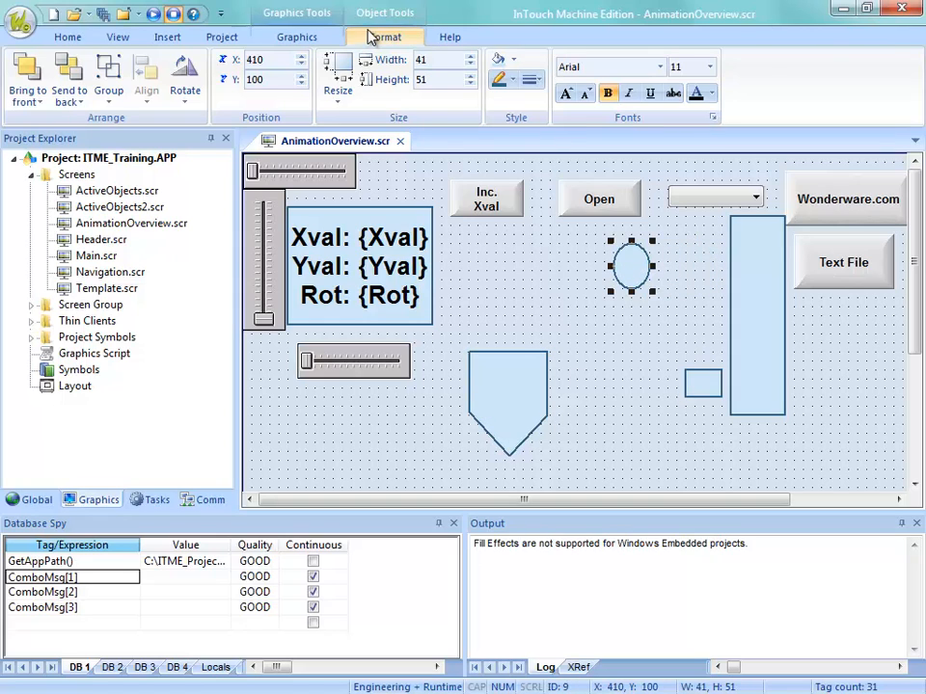
Set the visibility expression of the ellipse's Visibility/Position animation to Yval>=10
{"action": "left_click", "coordinate": [303, 38]}
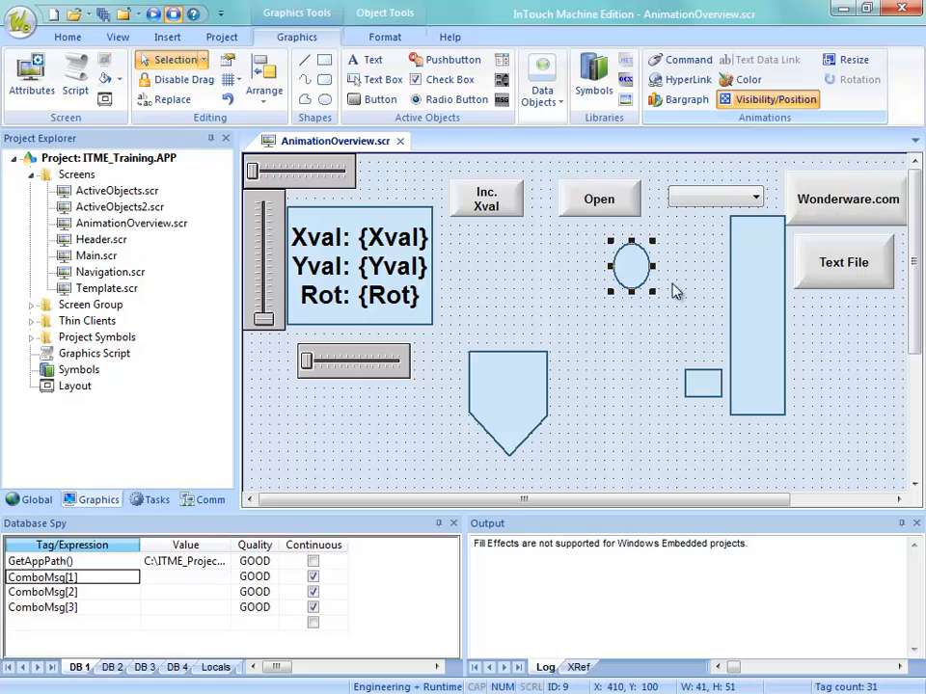
{"action": "double_click", "coordinate": [621, 265]}
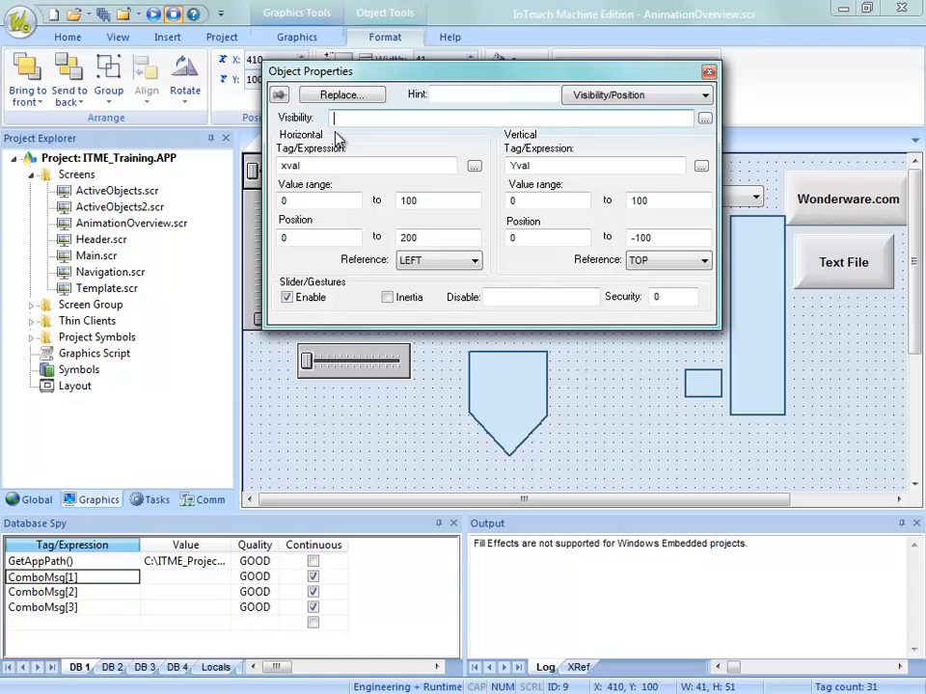
{"action": "type", "text": "val>=10"}
{"action": "left_click", "coordinate": [618, 449]}
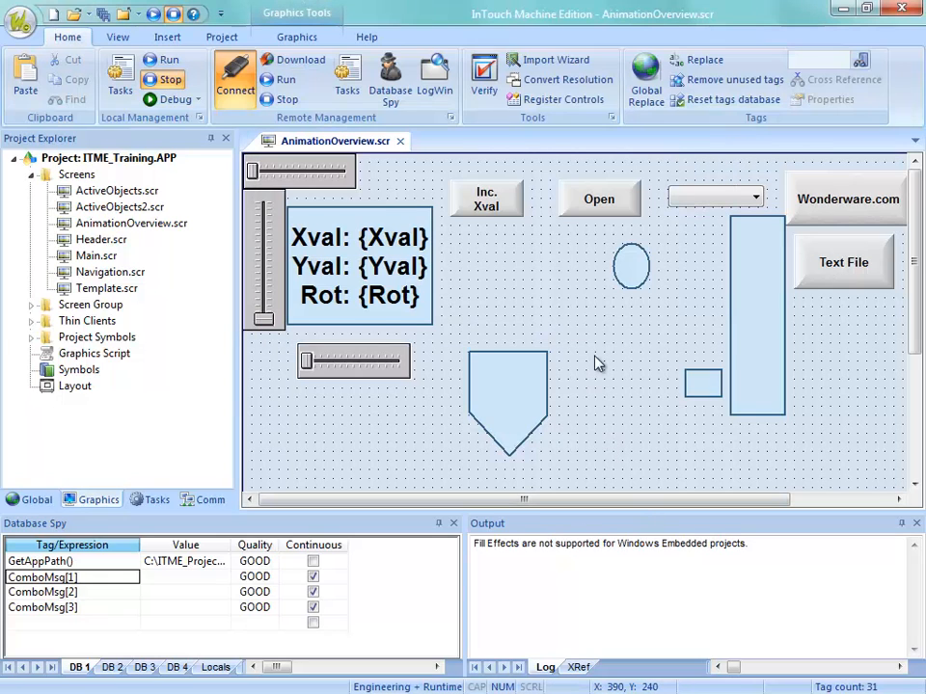
Save the AnimationOverview screen with the ellipse's visibility condition and send it to the target system
{"action": "right_click", "coordinate": [368, 144]}
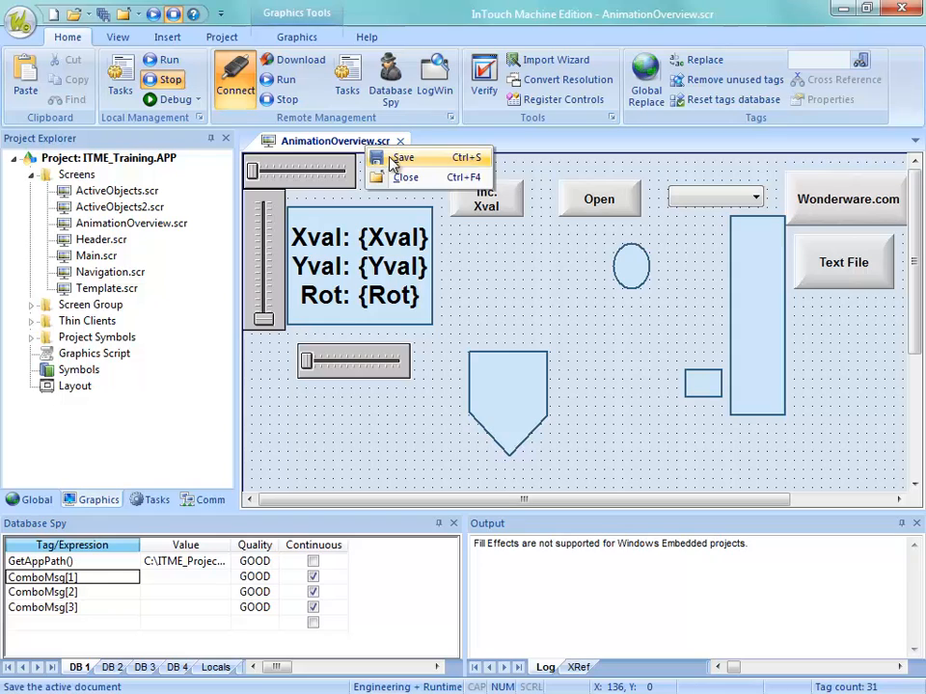
{"action": "left_click", "coordinate": [394, 164]}
{"action": "left_click", "coordinate": [540, 439]}
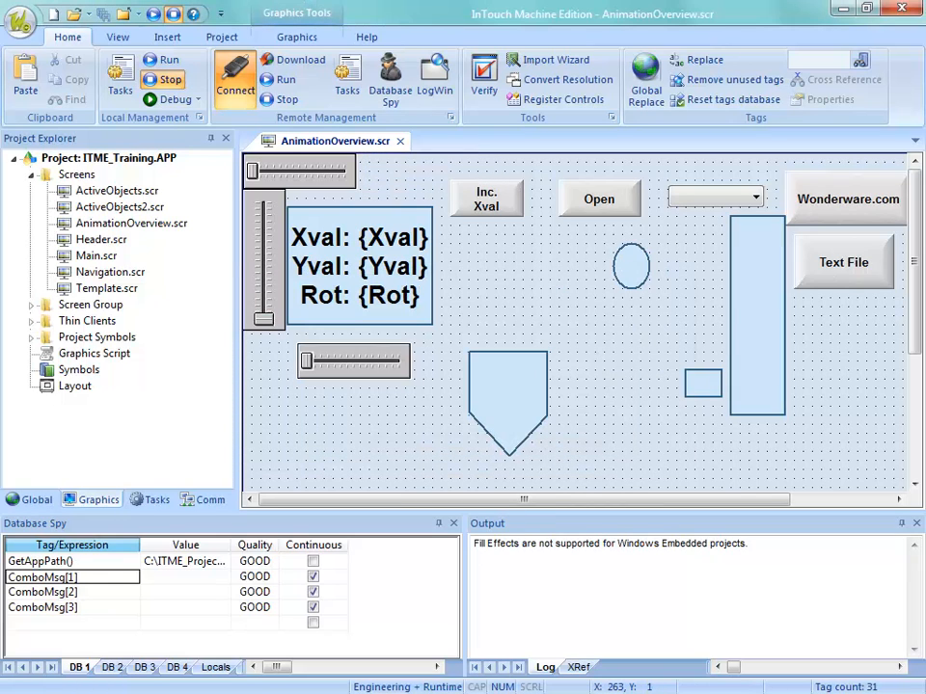
Test the ellipse's visibility on the target by varying Yval above and below 10 with the slider and the ellipse, then minimize the remote session
{"action": "left_click_drag", "start_coordinate": [482, 0], "coordinate": [395, 66]}
{"action": "left_click_drag", "start_coordinate": [663, 274], "coordinate": [595, 317]}
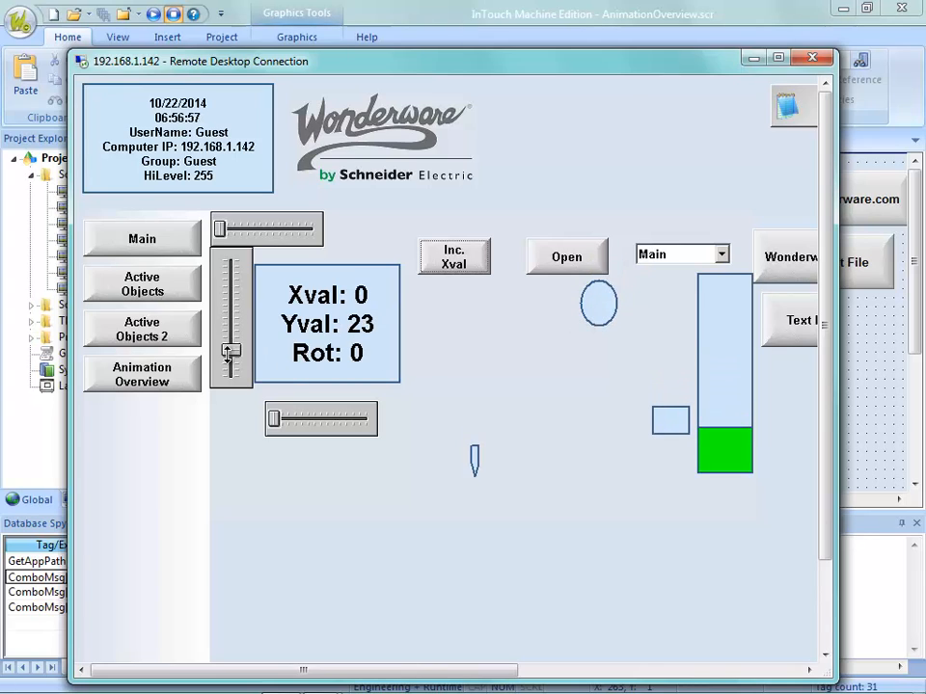
{"action": "left_click_drag", "start_coordinate": [230, 352], "coordinate": [232, 373]}
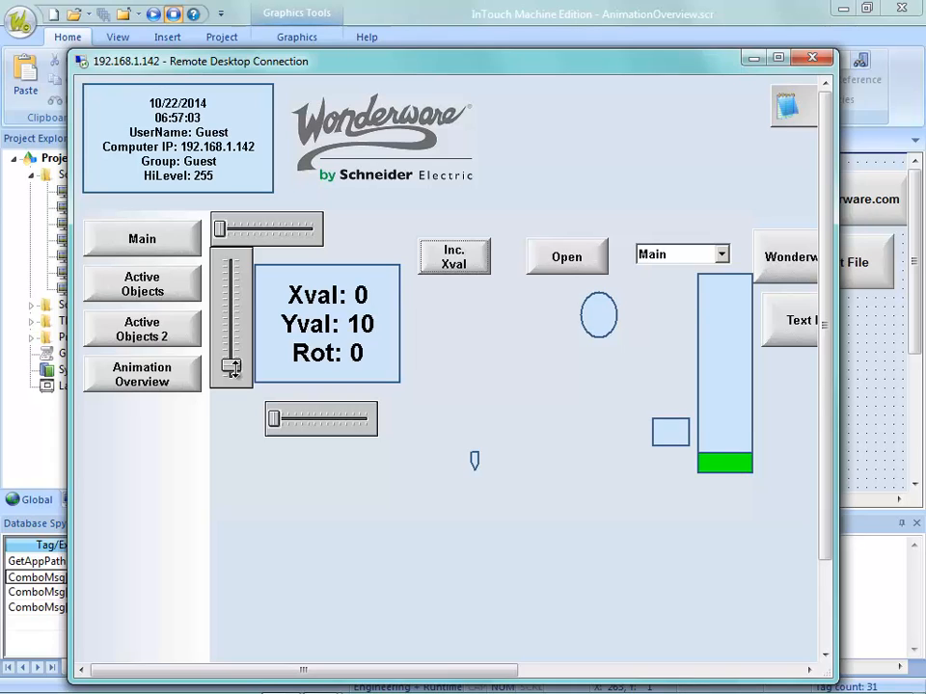
{"action": "left_click_drag", "start_coordinate": [231, 370], "coordinate": [234, 374]}
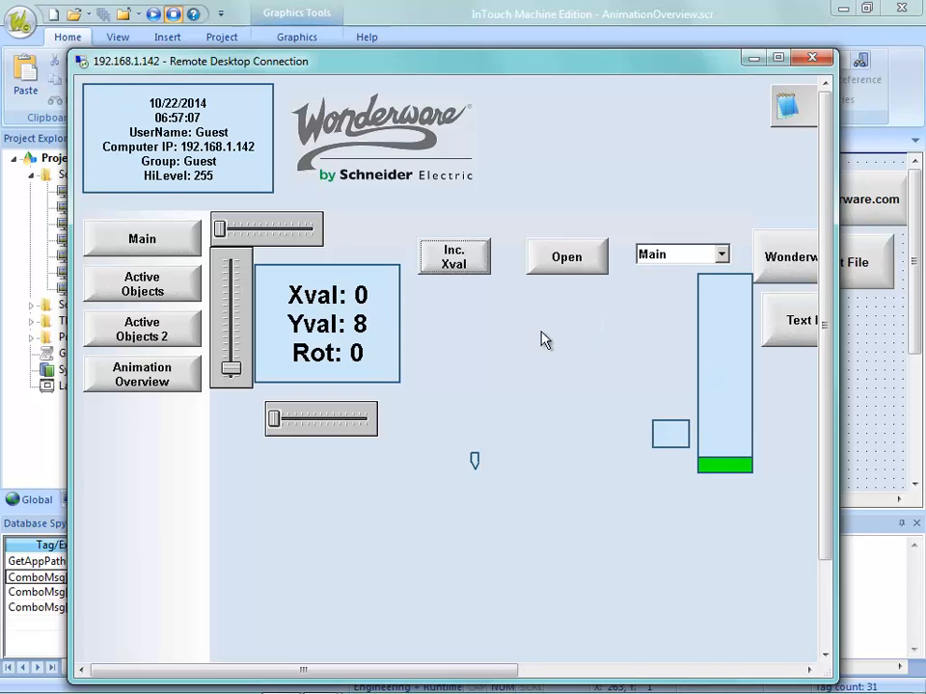
{"action": "left_click_drag", "start_coordinate": [230, 368], "coordinate": [230, 332]}
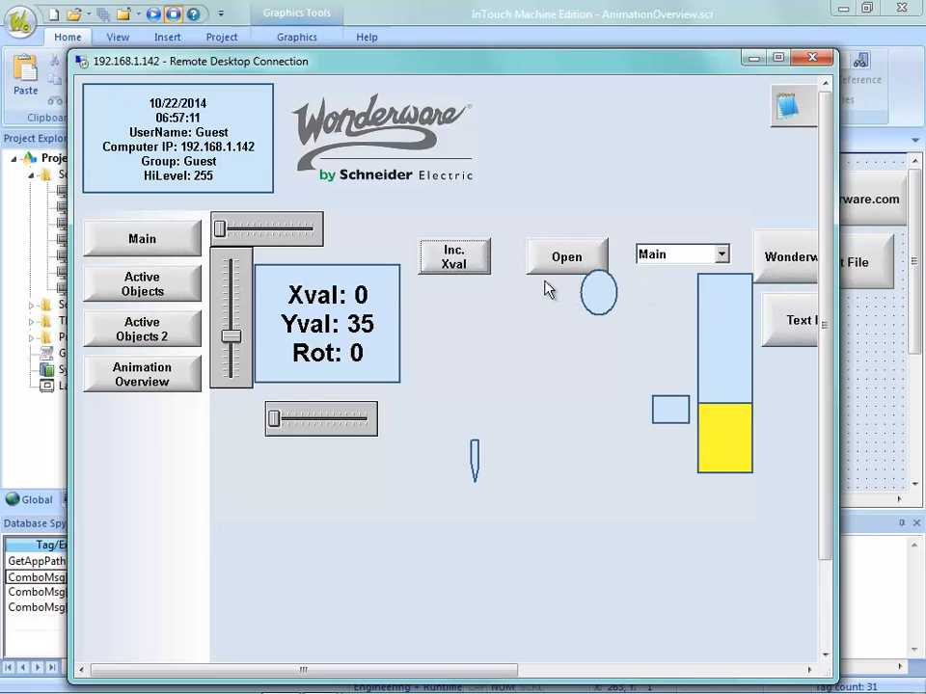
{"action": "left_click_drag", "start_coordinate": [606, 292], "coordinate": [607, 327]}
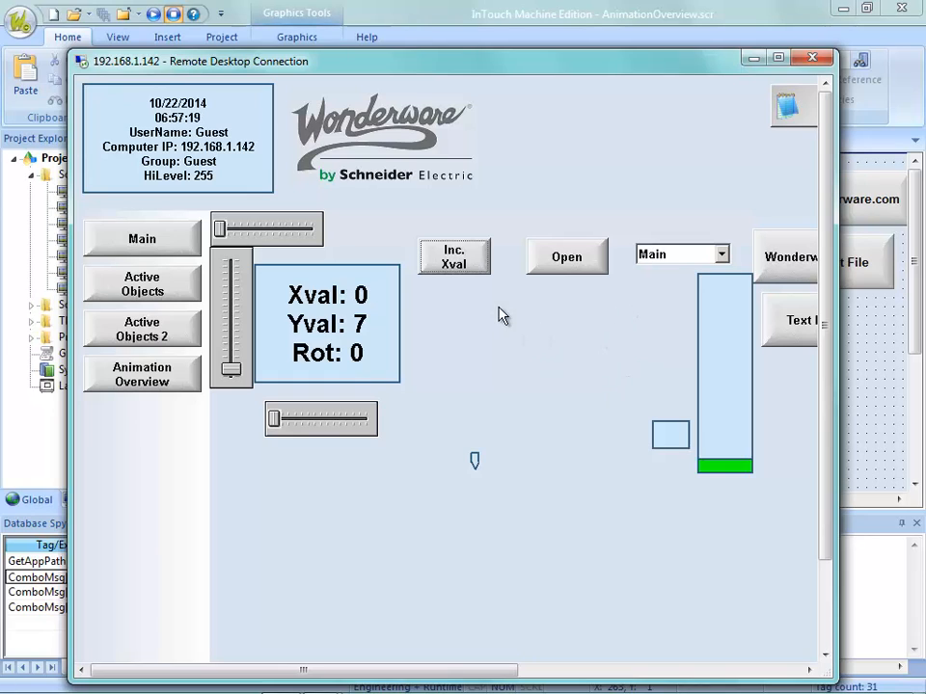
{"action": "left_click", "coordinate": [754, 58]}
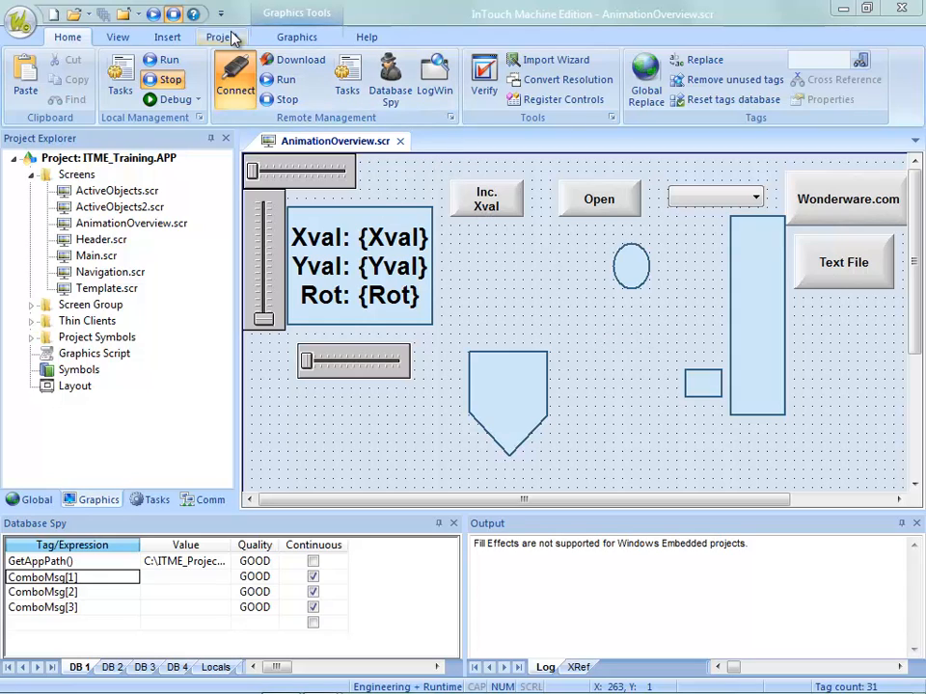
Move the resizable polygon below the Text File button and place a copy without the Resize animation at X 300, Y 200
{"action": "left_click", "coordinate": [292, 38]}
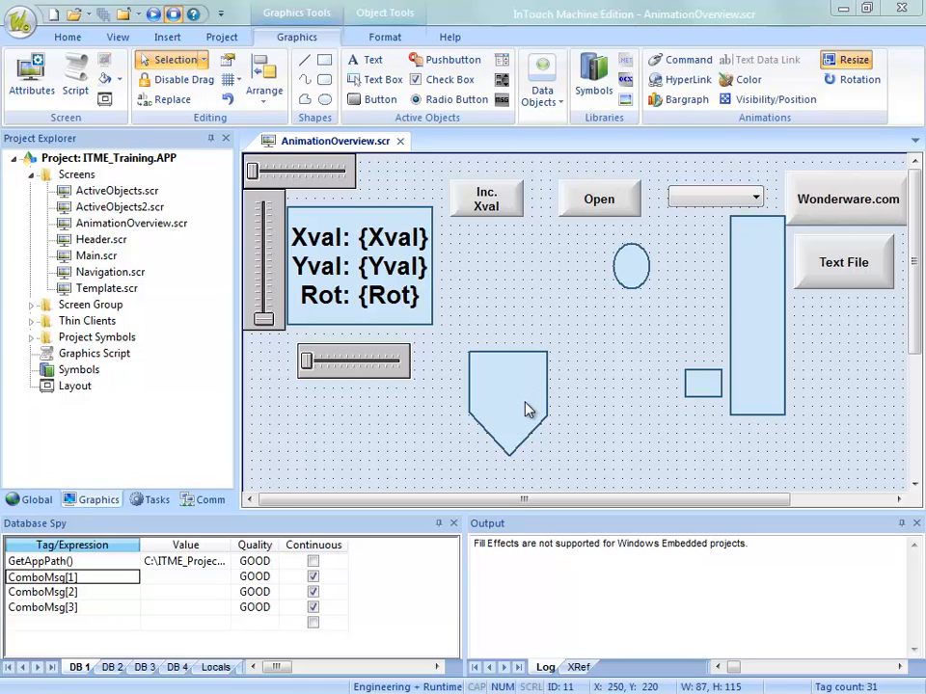
{"action": "left_click", "coordinate": [526, 410]}
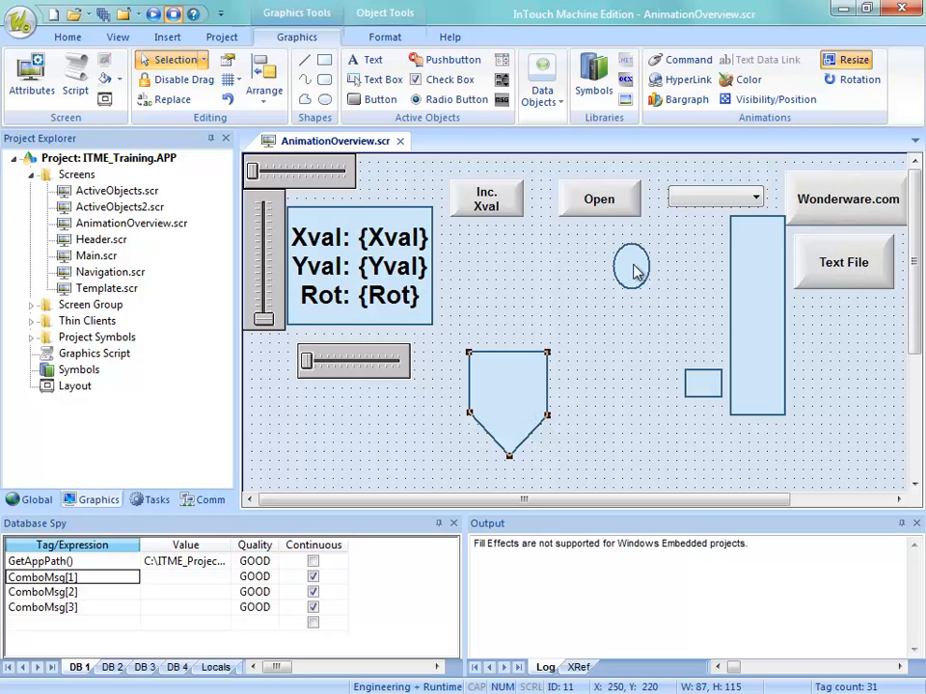
{"action": "double_click", "coordinate": [502, 419]}
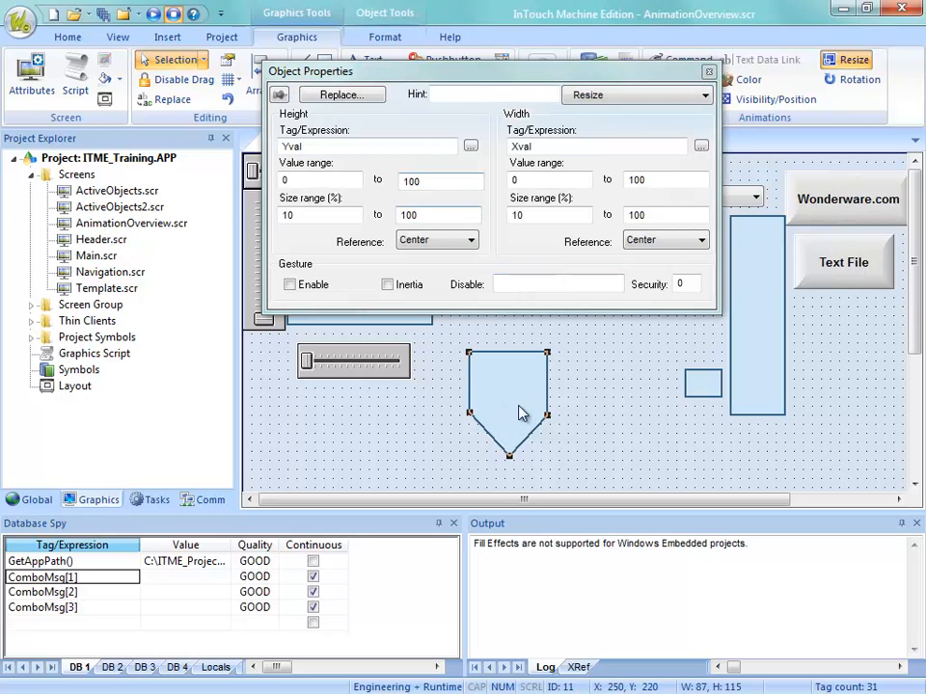
{"action": "left_click", "coordinate": [574, 384]}
{"action": "left_click_drag", "start_coordinate": [513, 410], "coordinate": [845, 362]}
{"action": "left_click_drag", "start_coordinate": [607, 413], "coordinate": [553, 389]}
{"action": "left_click", "coordinate": [554, 395]}
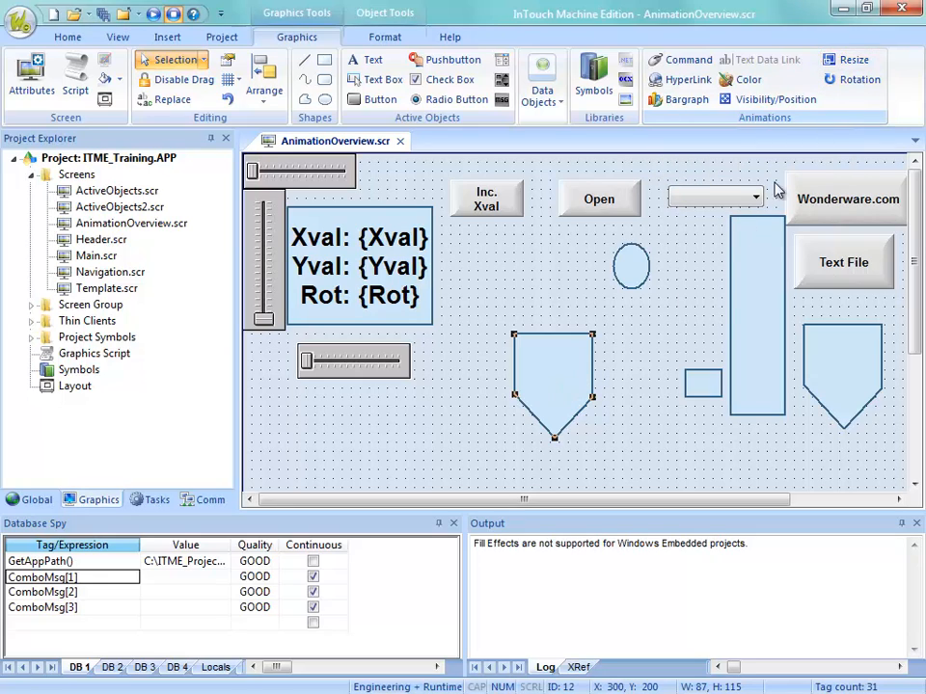
Add a Rotation animation to the copied polygon and pull its upper-left vertex inward to make the shape irregular
{"action": "left_click", "coordinate": [852, 79]}
{"action": "left_click", "coordinate": [559, 378]}
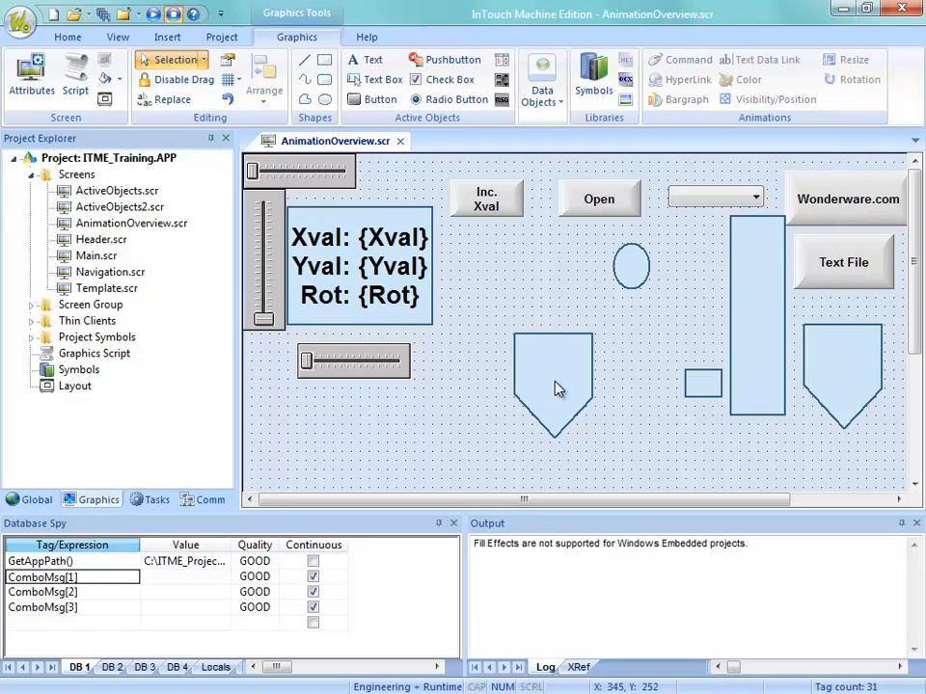
{"action": "left_click", "coordinate": [558, 385]}
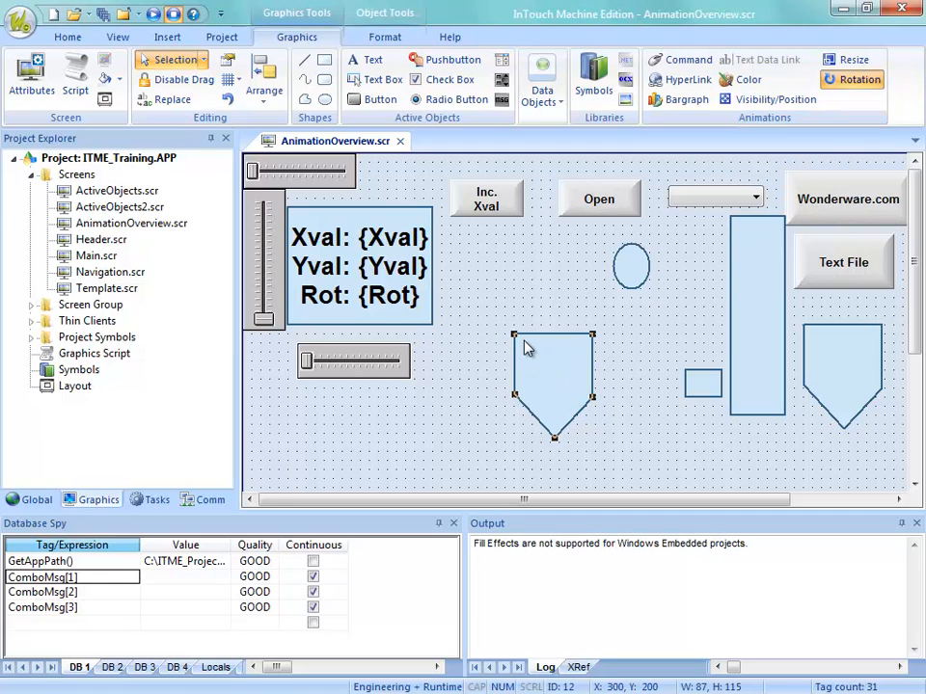
{"action": "left_click_drag", "start_coordinate": [514, 335], "coordinate": [551, 367]}
{"action": "left_click", "coordinate": [548, 417]}
Assign the Rot tag to the reshaped polygon's Rotation animation, picking it from the project tags
{"action": "double_click", "coordinate": [555, 403]}
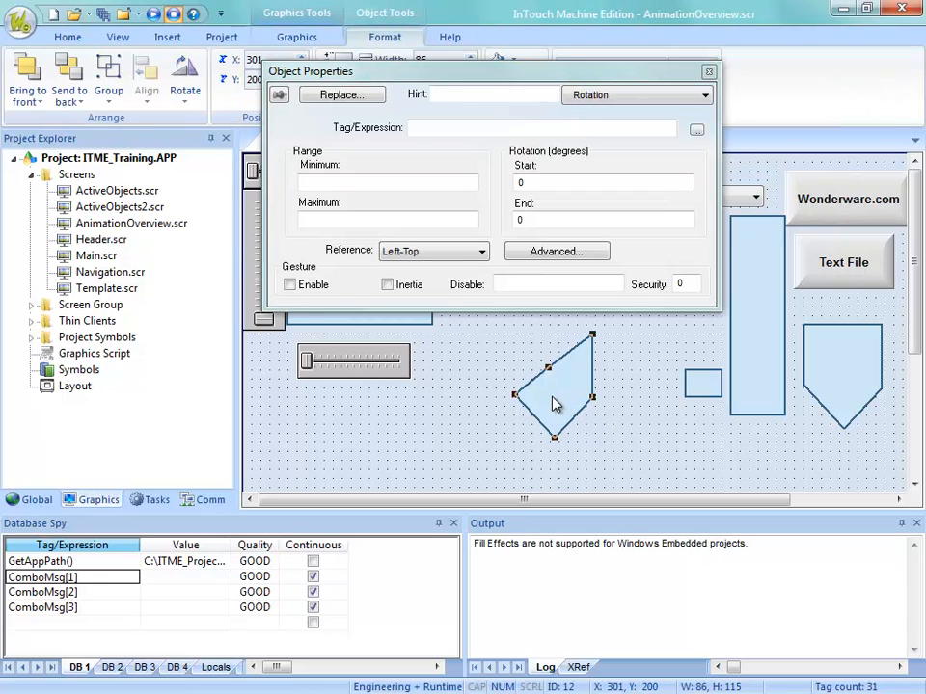
{"action": "left_click", "coordinate": [417, 128]}
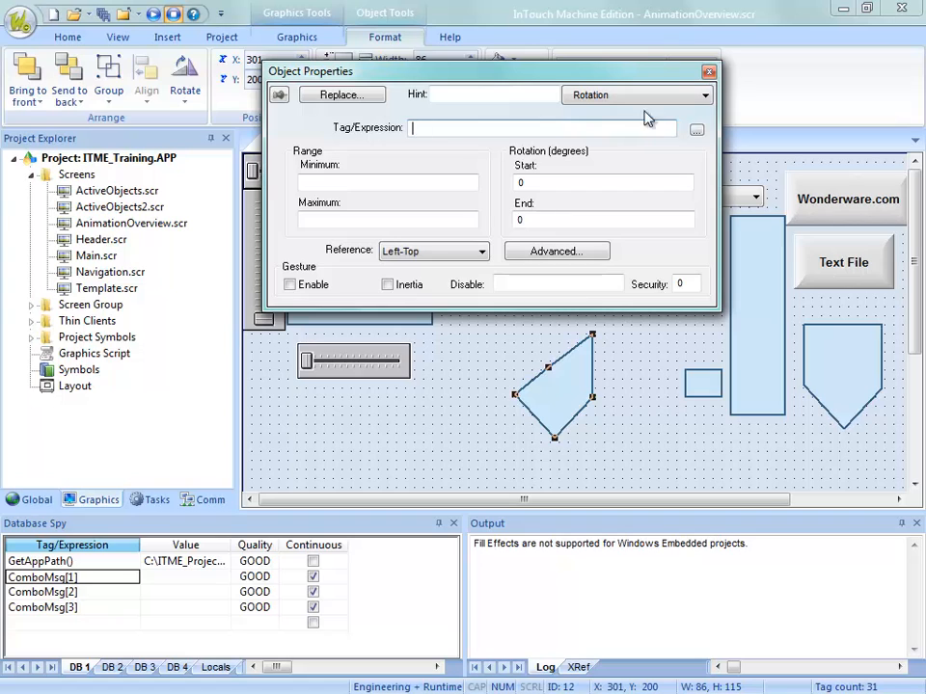
{"action": "left_click", "coordinate": [695, 131]}
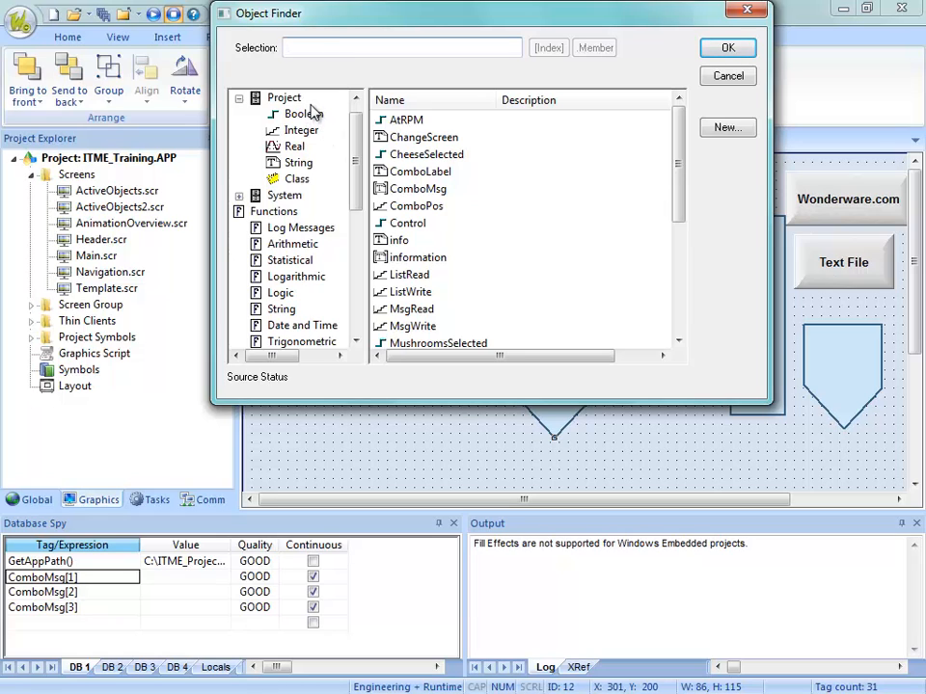
{"action": "type", "text": "r"}
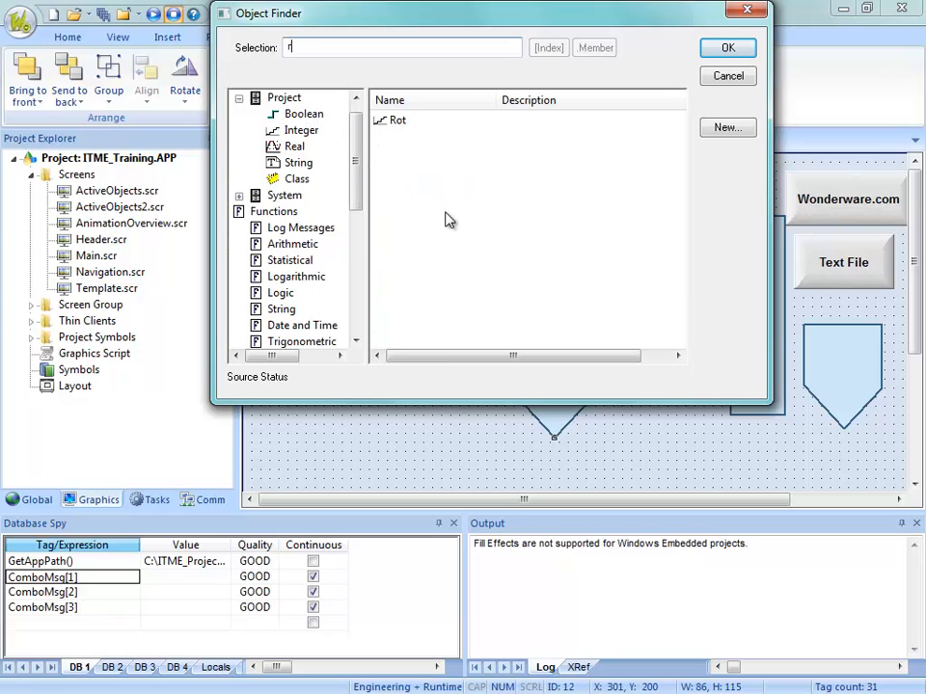
{"action": "double_click", "coordinate": [403, 123]}
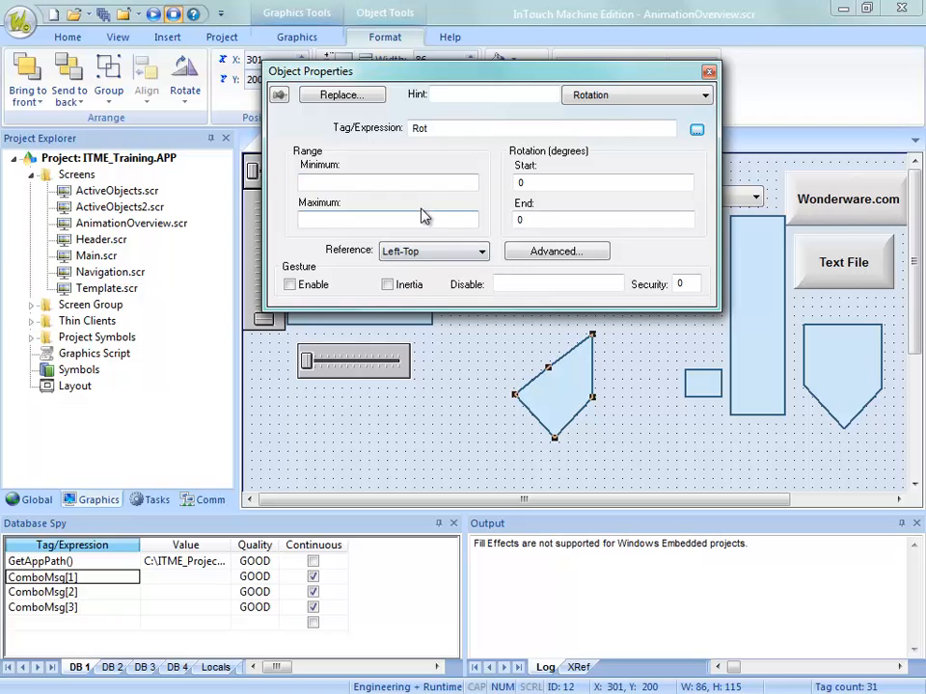
Set the polygon's Rotation animation to a range of 0 to 100, an end angle of 360 degrees and the Left-Top reference
{"action": "left_click", "coordinate": [336, 184]}
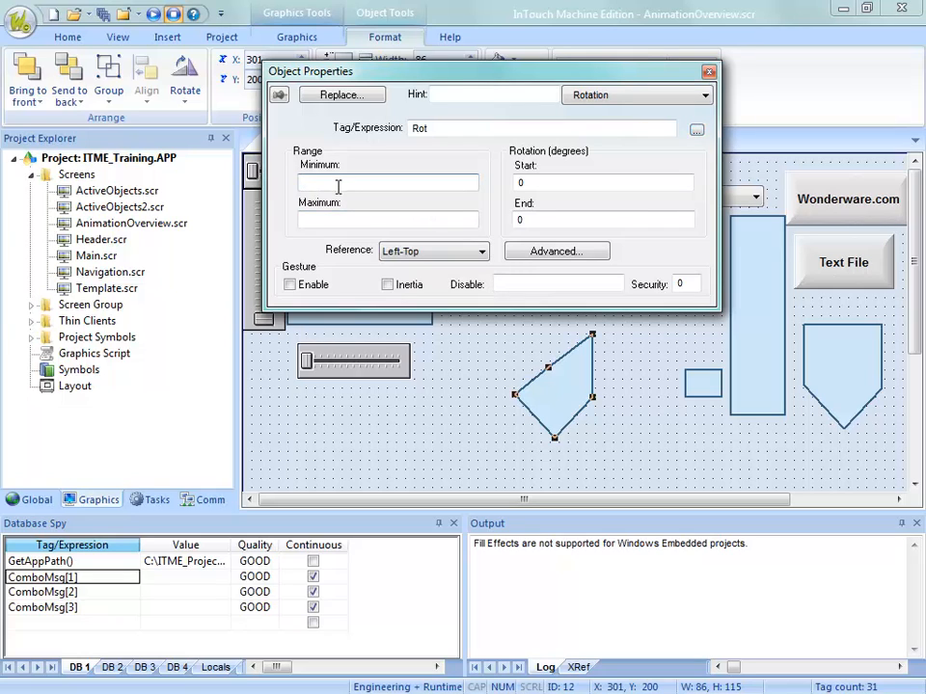
{"action": "left_click", "coordinate": [329, 220]}
{"action": "type", "text": "1"}
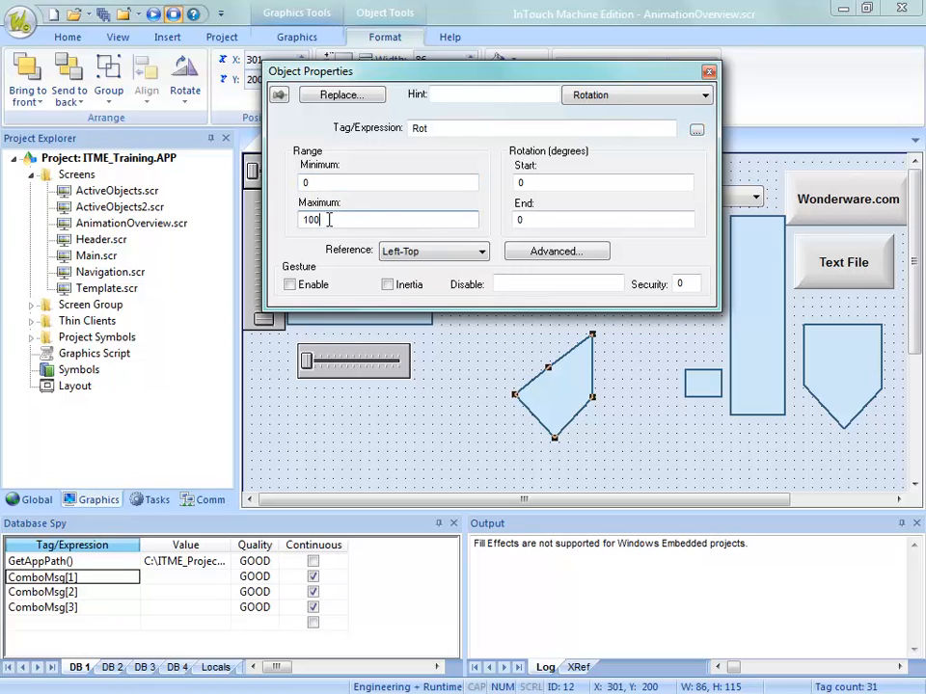
{"action": "type", "text": "00"}
{"action": "left_click", "coordinate": [531, 223]}
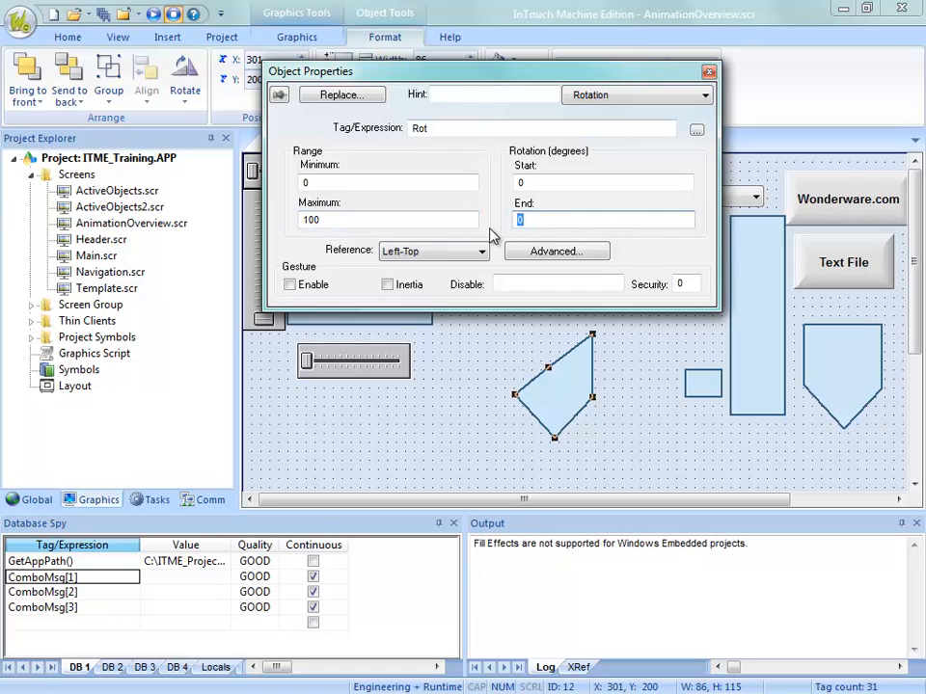
{"action": "type", "text": "360"}
{"action": "left_click", "coordinate": [405, 257]}
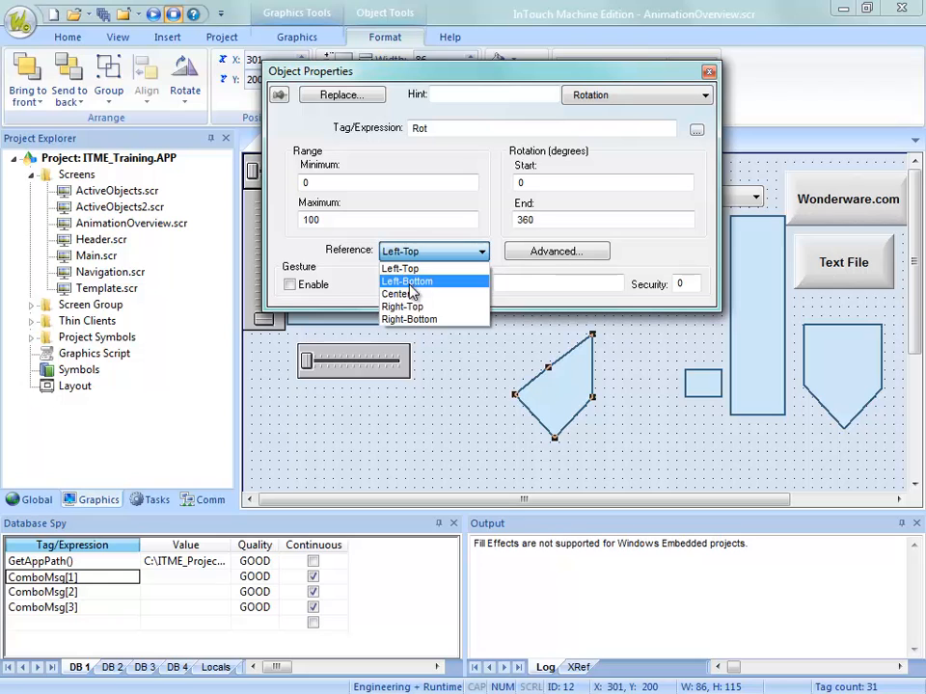
{"action": "left_click", "coordinate": [417, 266]}
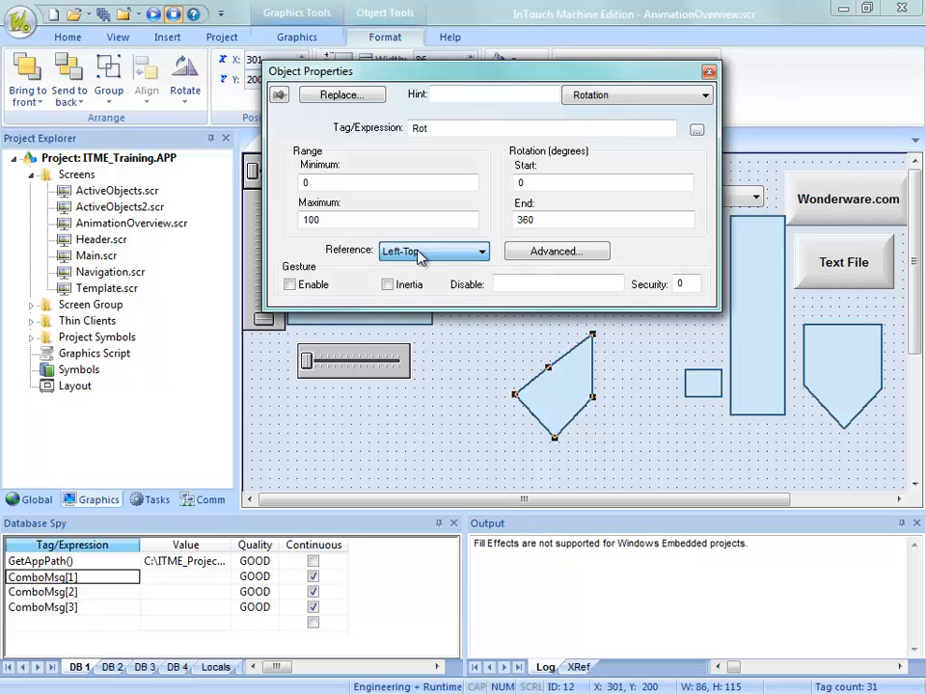
Group the irregular polygon to show its rectangular bounding handles, and ungroup it again
{"action": "left_click", "coordinate": [549, 400]}
{"action": "left_click", "coordinate": [554, 403]}
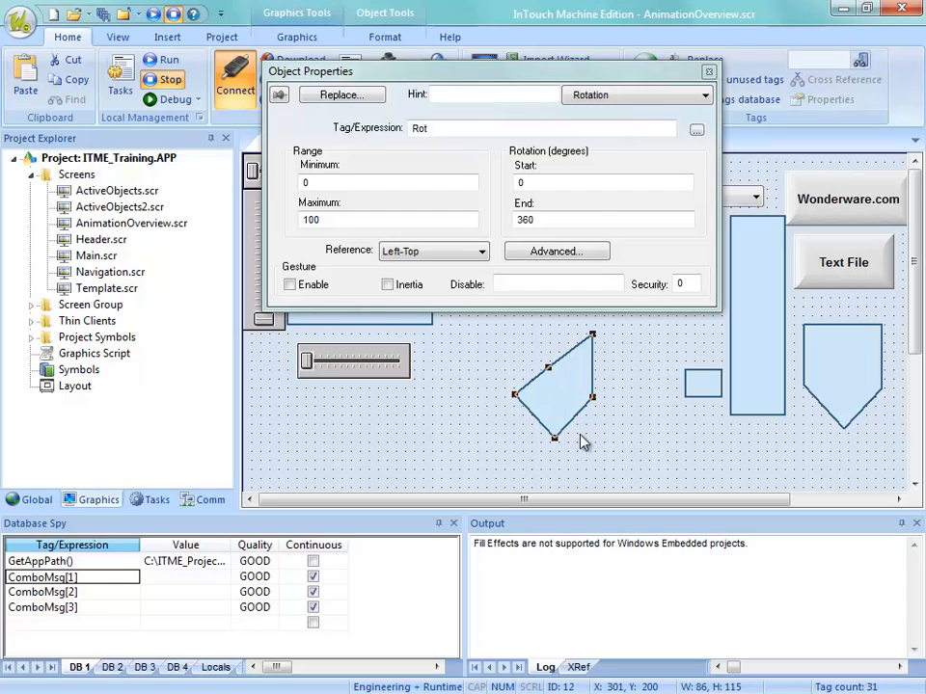
{"action": "left_click", "coordinate": [562, 386]}
{"action": "left_click", "coordinate": [560, 390]}
{"action": "right_click", "coordinate": [560, 393]}
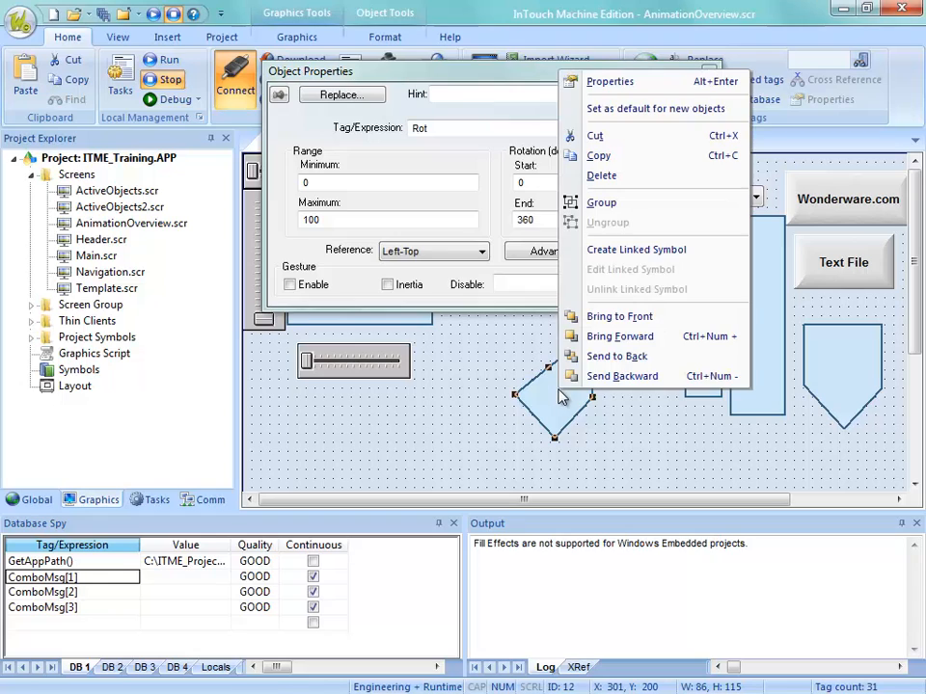
{"action": "left_click", "coordinate": [617, 212]}
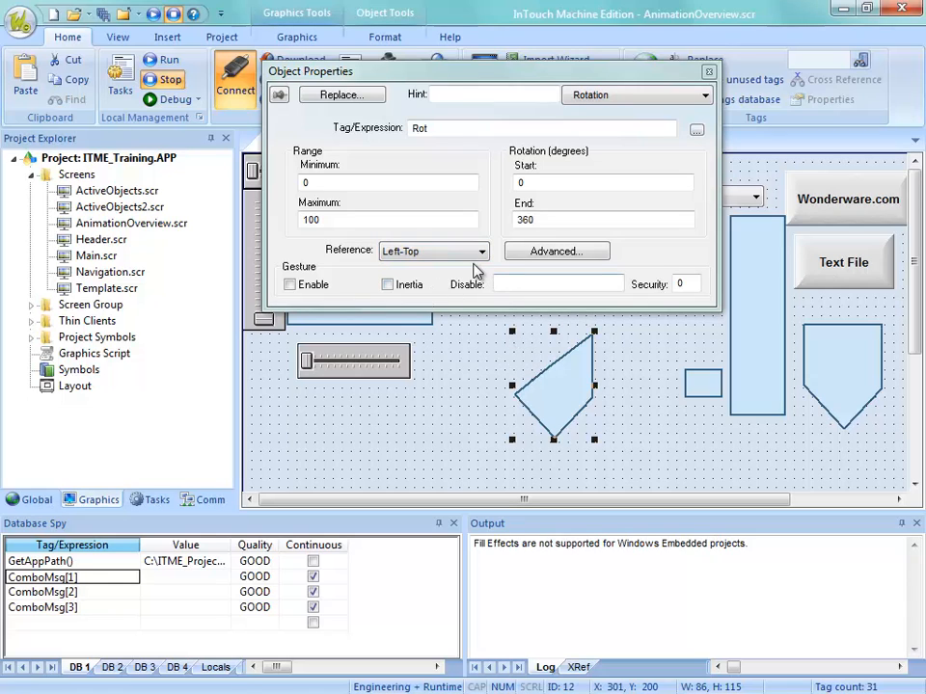
{"action": "right_click", "coordinate": [556, 416]}
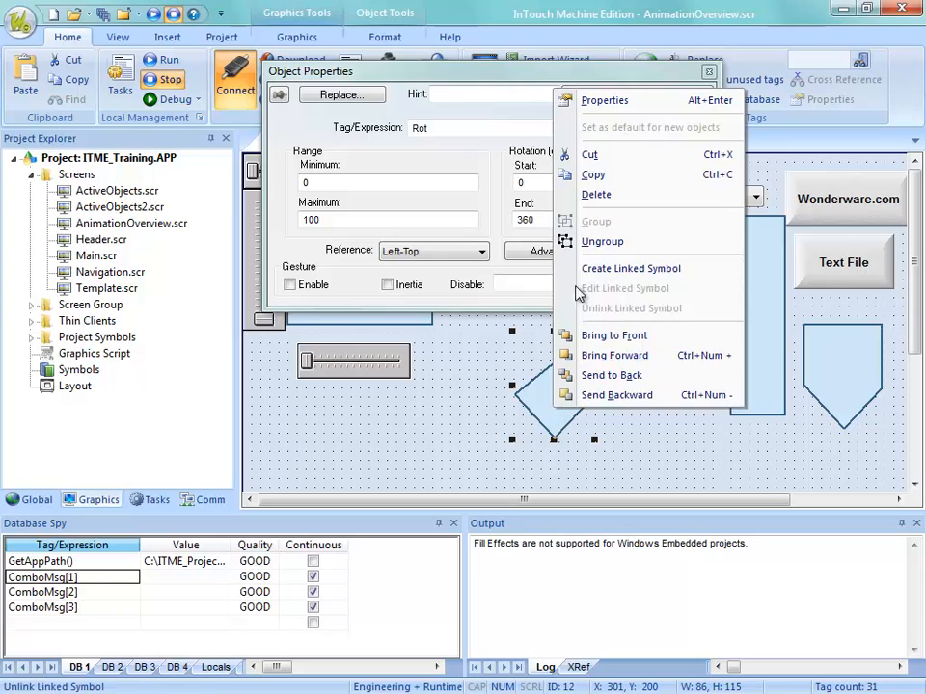
{"action": "left_click", "coordinate": [591, 244]}
{"action": "left_click", "coordinate": [577, 390]}
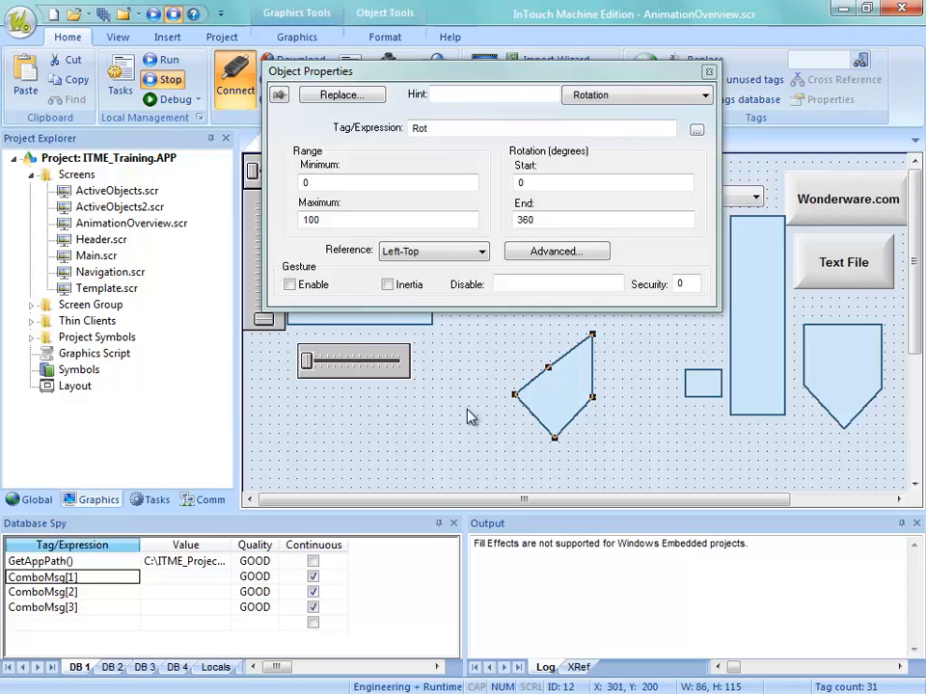
Close the polygon's properties, save the AnimationOverview screen and download it to the target system
{"action": "key", "text": "Escape"}
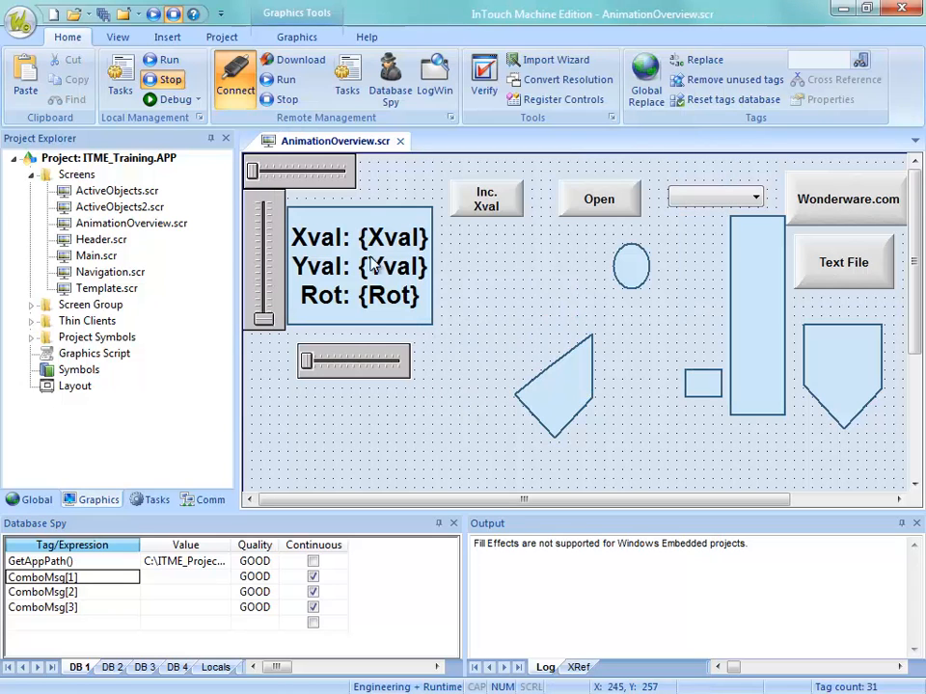
{"action": "right_click", "coordinate": [376, 145]}
{"action": "left_click", "coordinate": [406, 157]}
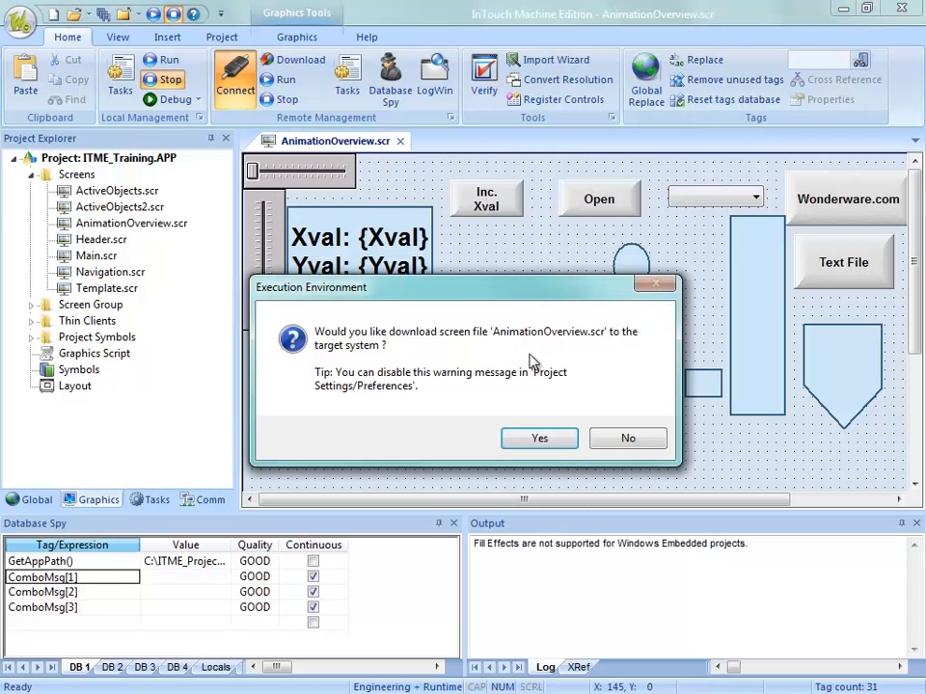
{"action": "left_click", "coordinate": [536, 439]}
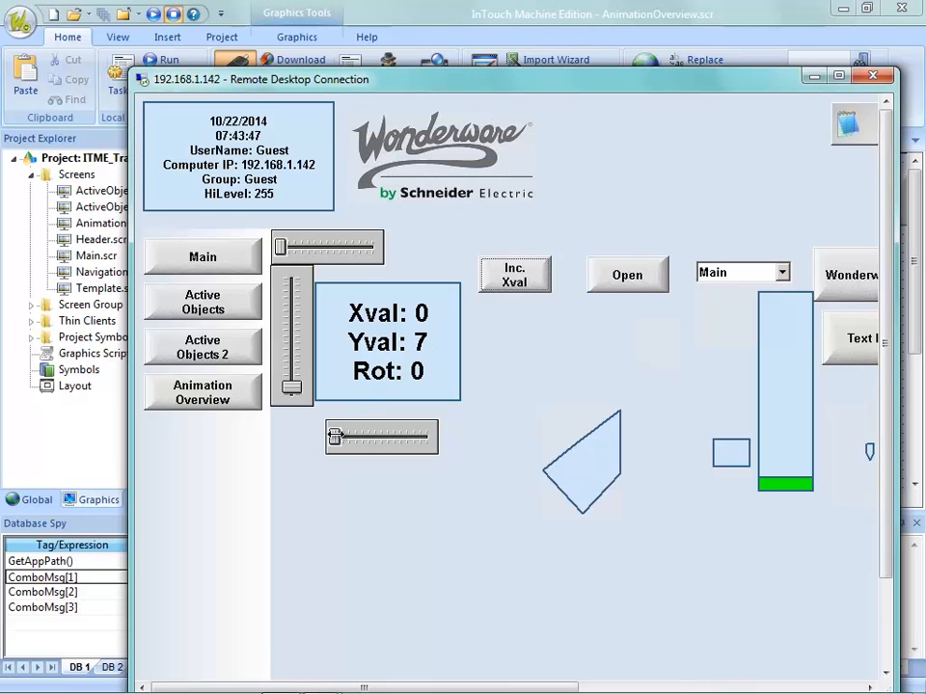
Test the polygon's rotation about its Left-Top reference on the target using the Rot slider, and leave the remote session
{"action": "mouse_move", "coordinate": [334, 436]}
{"action": "left_mouse_down"}
{"action": "mouse_move", "coordinate": [362, 444]}
{"action": "mouse_move", "coordinate": [329, 456]}
{"action": "left_mouse_up"}
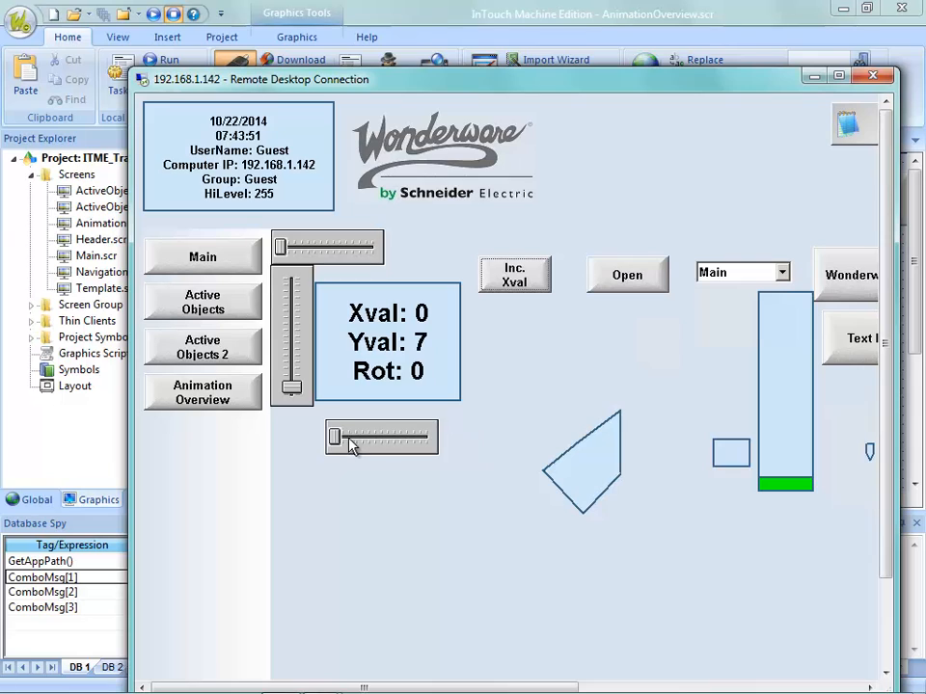
{"action": "mouse_move", "coordinate": [335, 437]}
{"action": "left_mouse_down"}
{"action": "mouse_move", "coordinate": [411, 436]}
{"action": "mouse_move", "coordinate": [333, 437]}
{"action": "left_mouse_up"}
{"action": "left_click", "coordinate": [701, 16]}
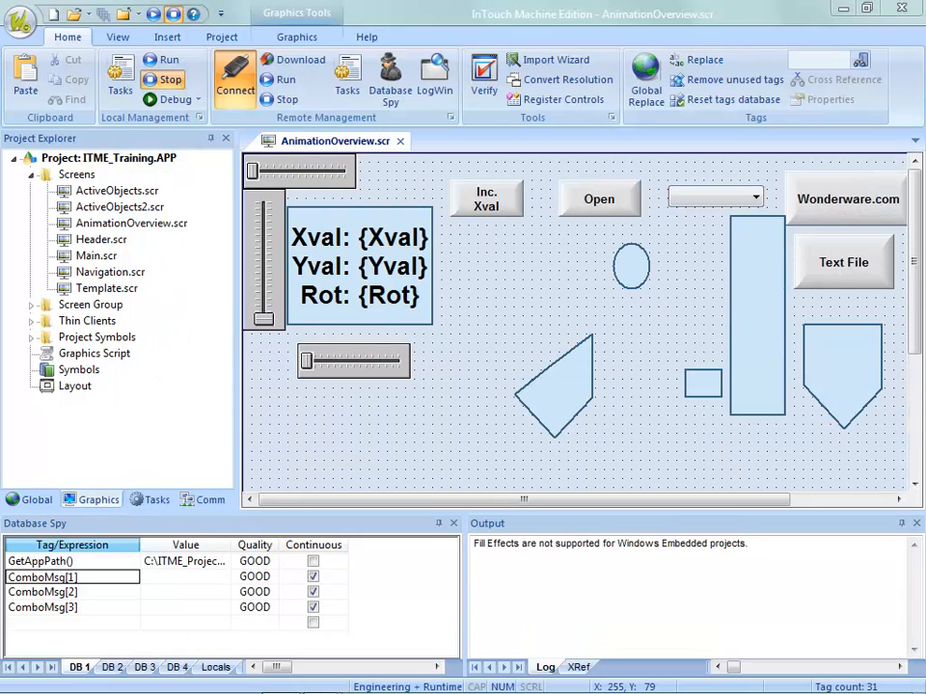
Set the polygon's Rotation reference to Center, and save and download the AnimationOverview screen to the target
{"action": "double_click", "coordinate": [569, 386]}
{"action": "left_click", "coordinate": [434, 253]}
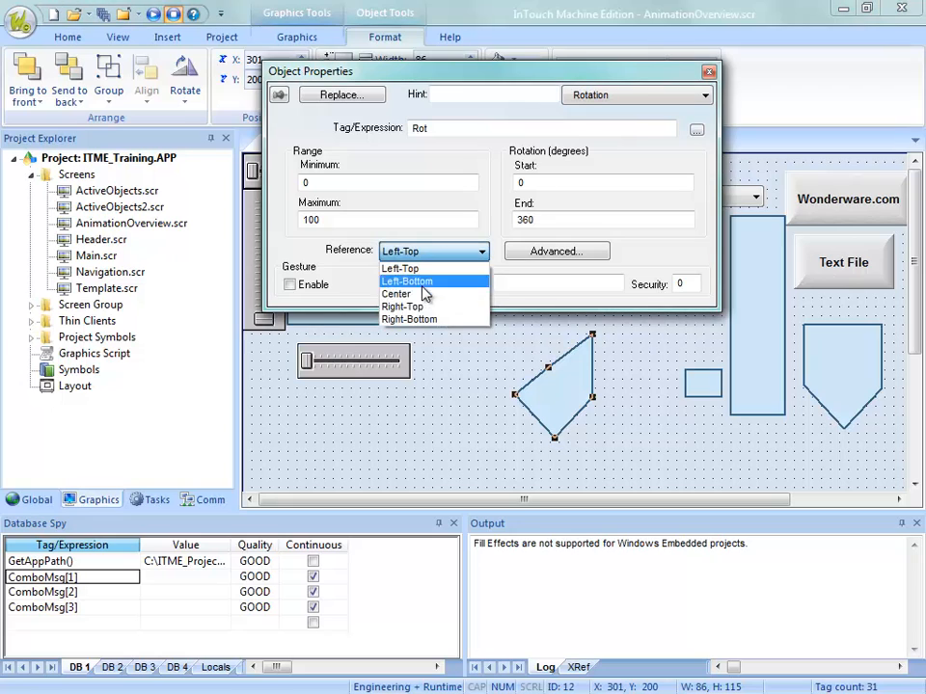
{"action": "left_click", "coordinate": [419, 295]}
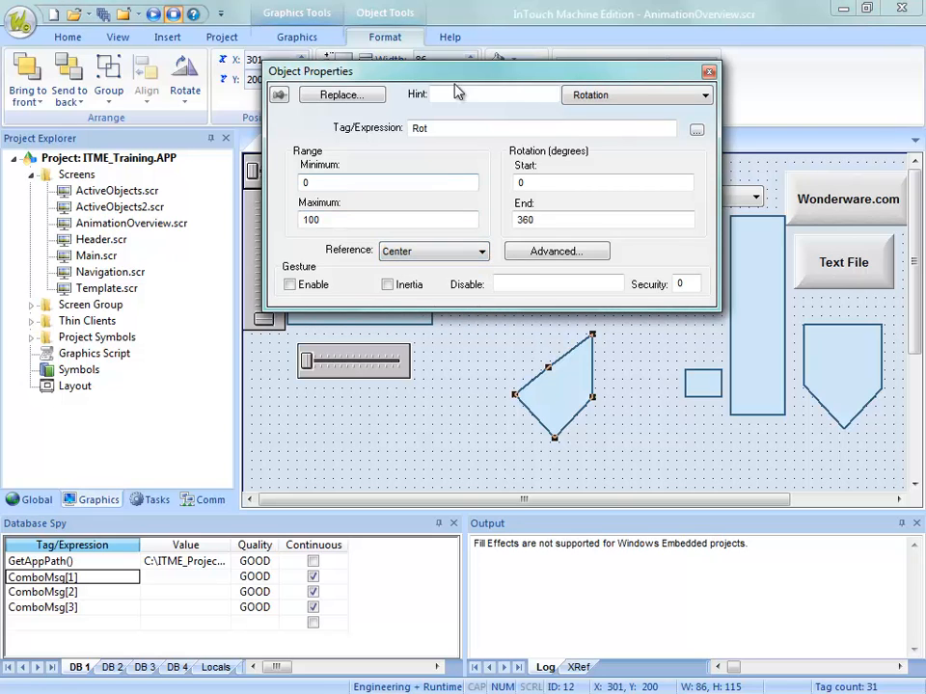
{"action": "left_click_drag", "start_coordinate": [345, 70], "coordinate": [576, 126]}
{"action": "left_click", "coordinate": [362, 143]}
{"action": "right_click", "coordinate": [361, 143]}
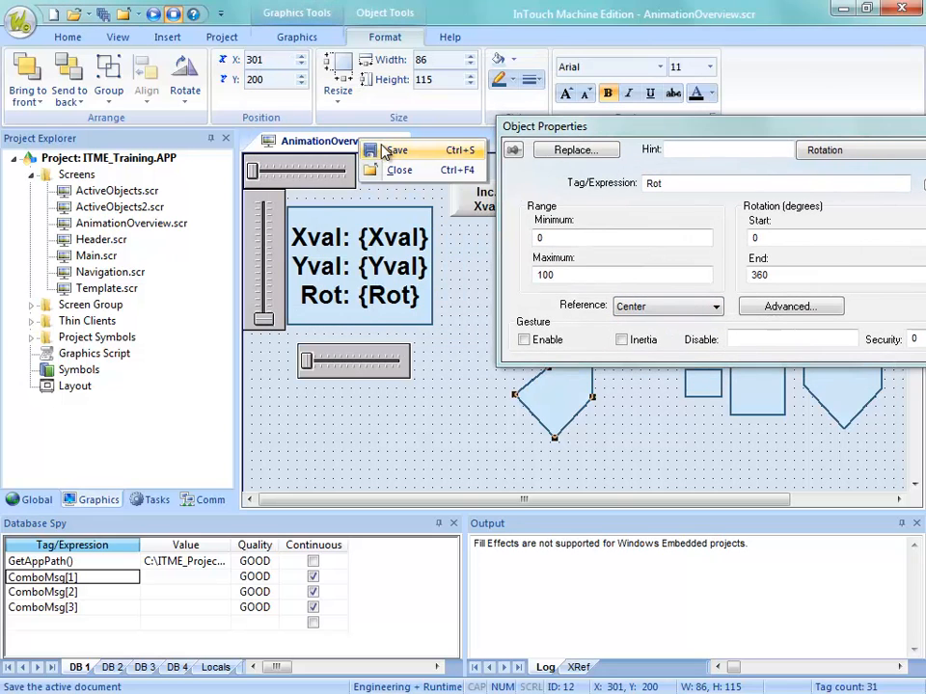
{"action": "left_click", "coordinate": [386, 149]}
{"action": "left_click", "coordinate": [520, 429]}
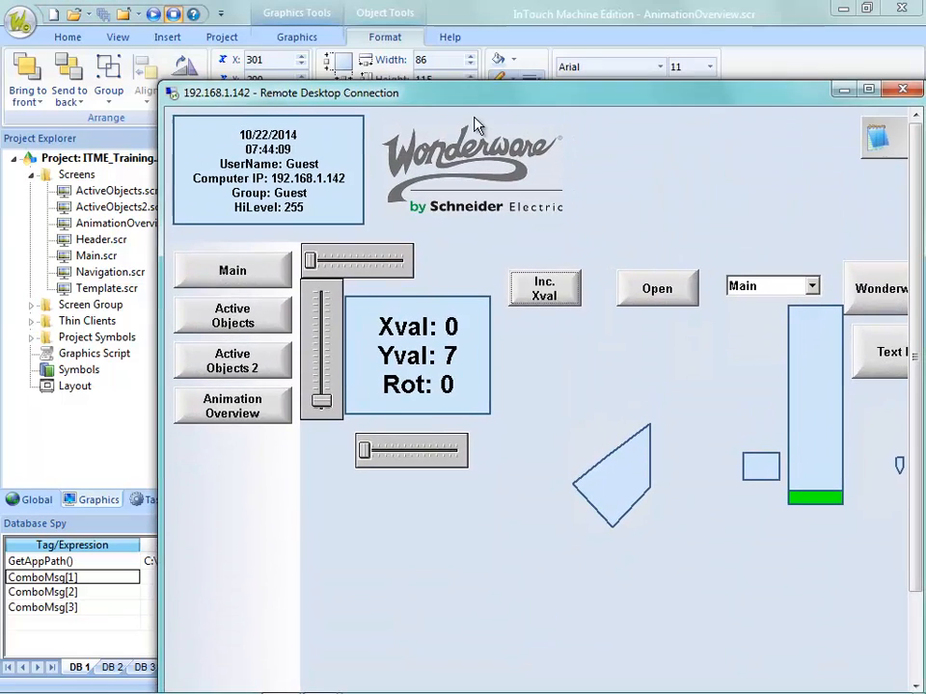
Test the polygon's rotation about its center on the target with the Rot slider, and minimize the remote session
{"action": "mouse_move", "coordinate": [362, 455]}
{"action": "left_mouse_down"}
{"action": "mouse_move", "coordinate": [420, 453]}
{"action": "mouse_move", "coordinate": [362, 460]}
{"action": "left_mouse_up"}
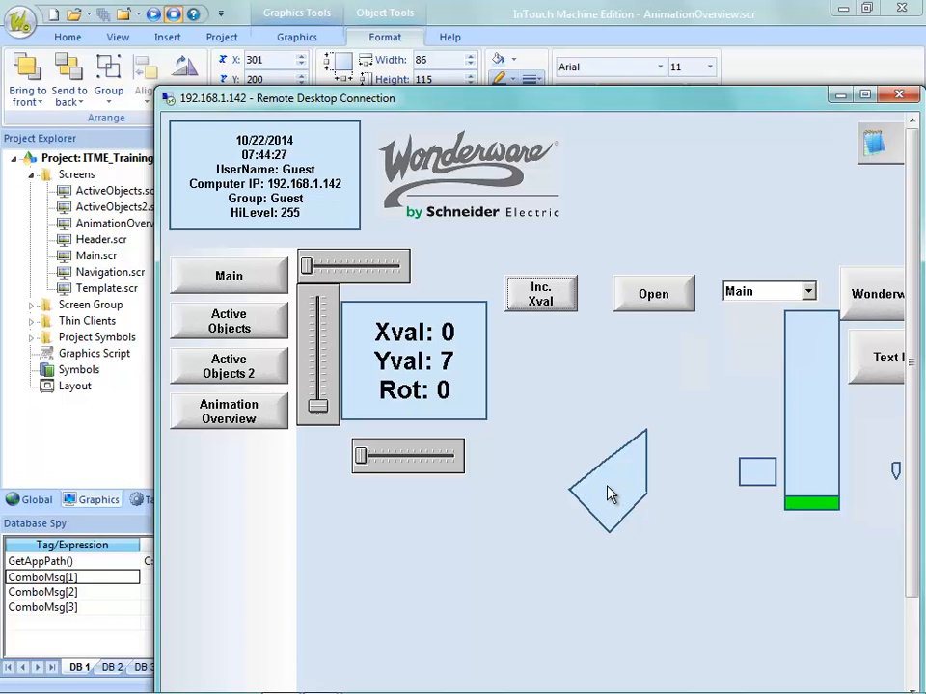
{"action": "left_click_drag", "start_coordinate": [563, 98], "coordinate": [582, 10]}
{"action": "left_click", "coordinate": [859, 8]}
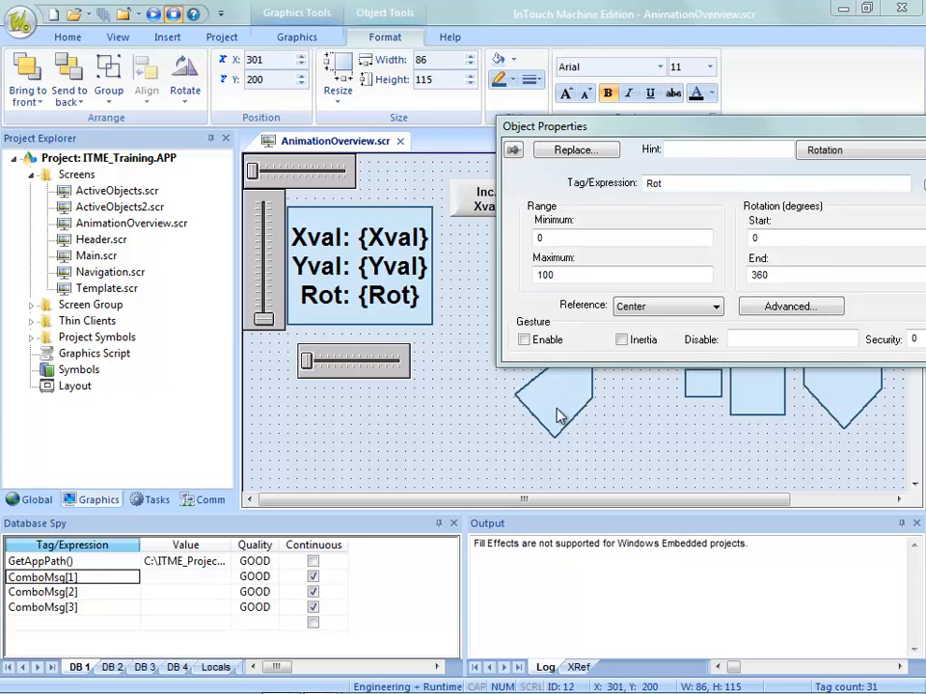
Switch the polygon's Rotation reference to Left-Top and close its properties
{"action": "left_click", "coordinate": [670, 314]}
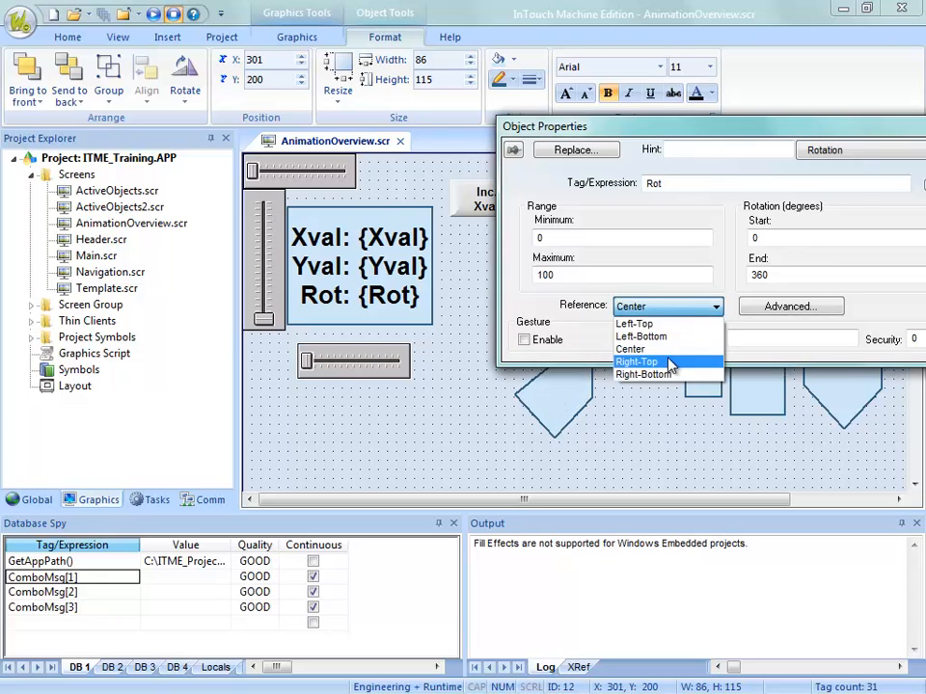
{"action": "left_click", "coordinate": [629, 324]}
{"action": "left_click", "coordinate": [620, 432]}
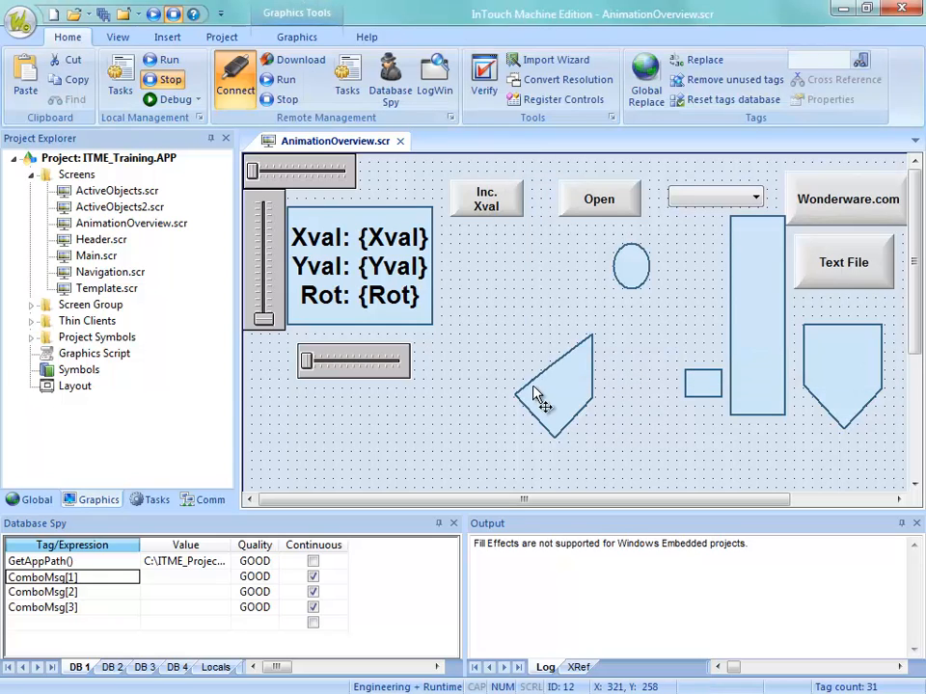
Pull the irregular polygon's inward vertex out to the upper-left corner to restore the regular pentagon shape
{"action": "left_click", "coordinate": [535, 384]}
{"action": "left_click_drag", "start_coordinate": [553, 378], "coordinate": [512, 334]}
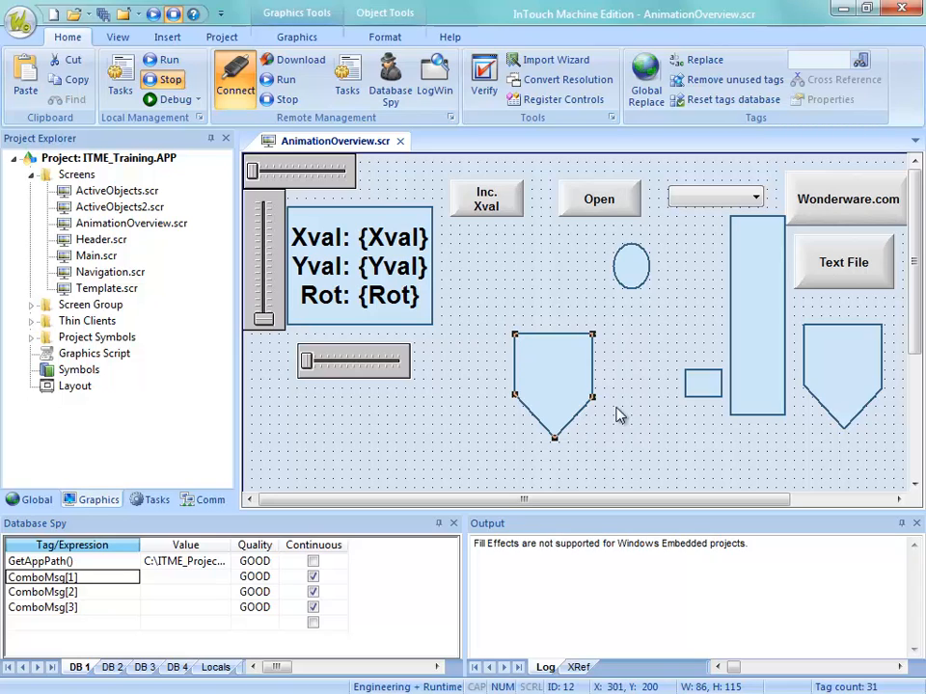
{"action": "left_click", "coordinate": [459, 353]}
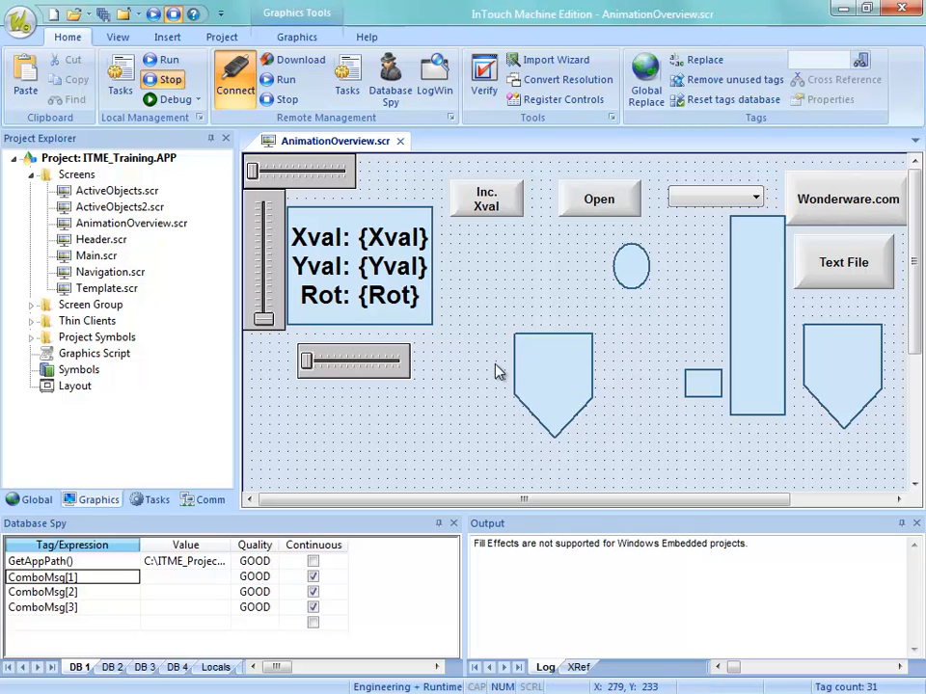
{"action": "left_click", "coordinate": [549, 386]}
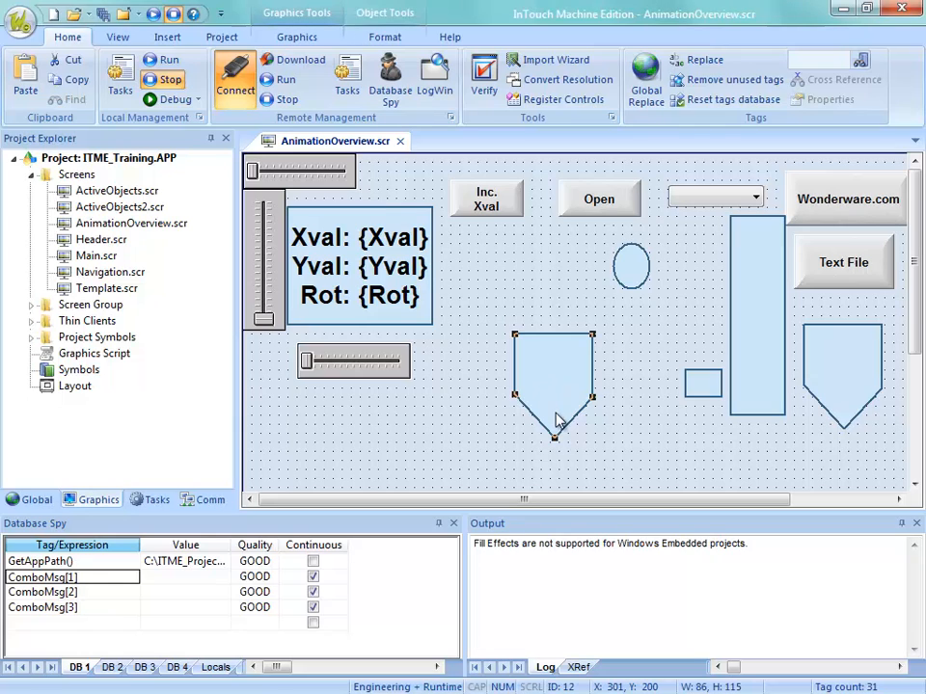
{"action": "left_click", "coordinate": [615, 407]}
{"action": "left_click", "coordinate": [561, 396]}
{"action": "left_click", "coordinate": [574, 453]}
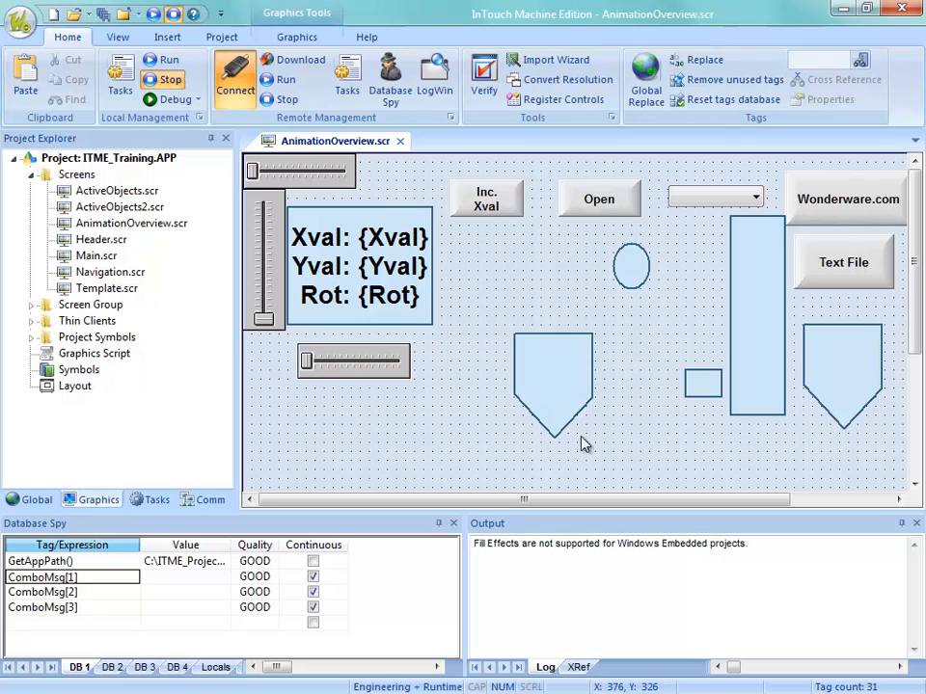
{"action": "left_click", "coordinate": [556, 424]}
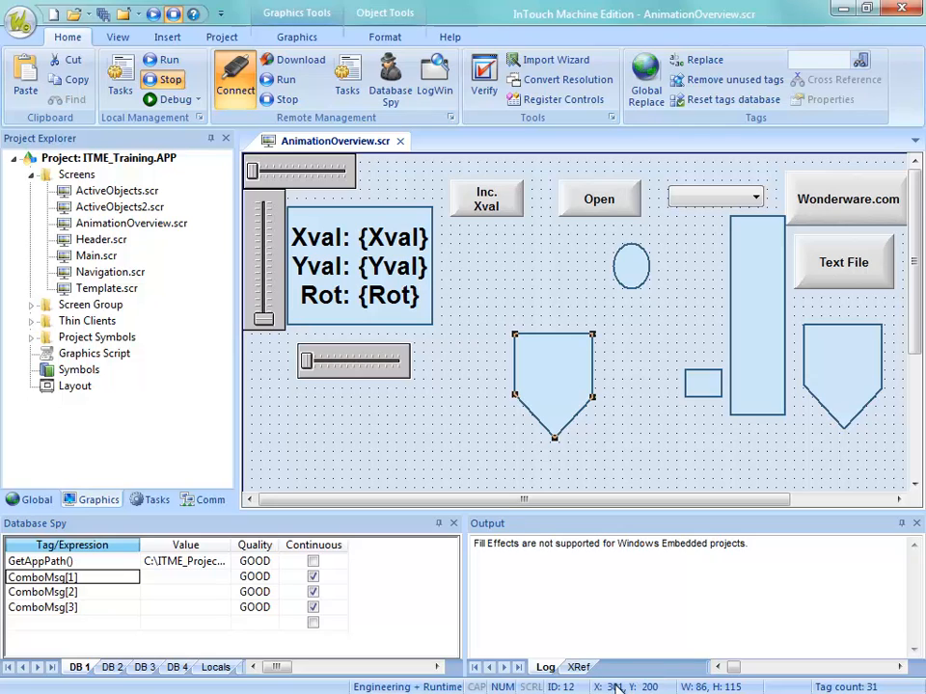
Move the rotating polygon to the screen's upper-left corner at X 0, Y 0 and check its position
{"action": "left_click", "coordinate": [651, 472]}
{"action": "left_click", "coordinate": [558, 395]}
{"action": "left_click_drag", "start_coordinate": [556, 403], "coordinate": [272, 212]}
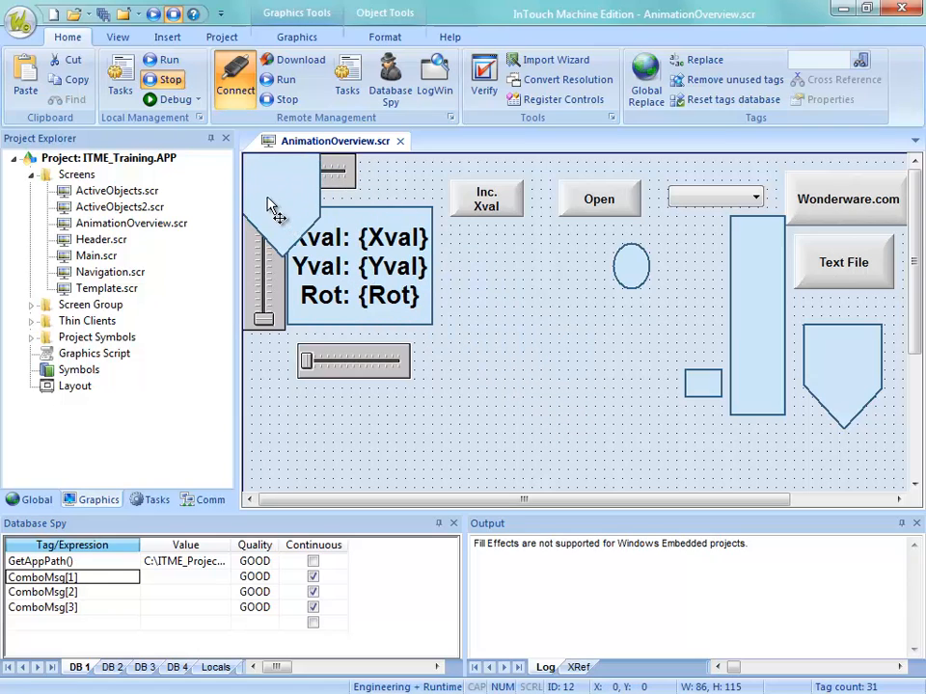
{"action": "left_click", "coordinate": [388, 37]}
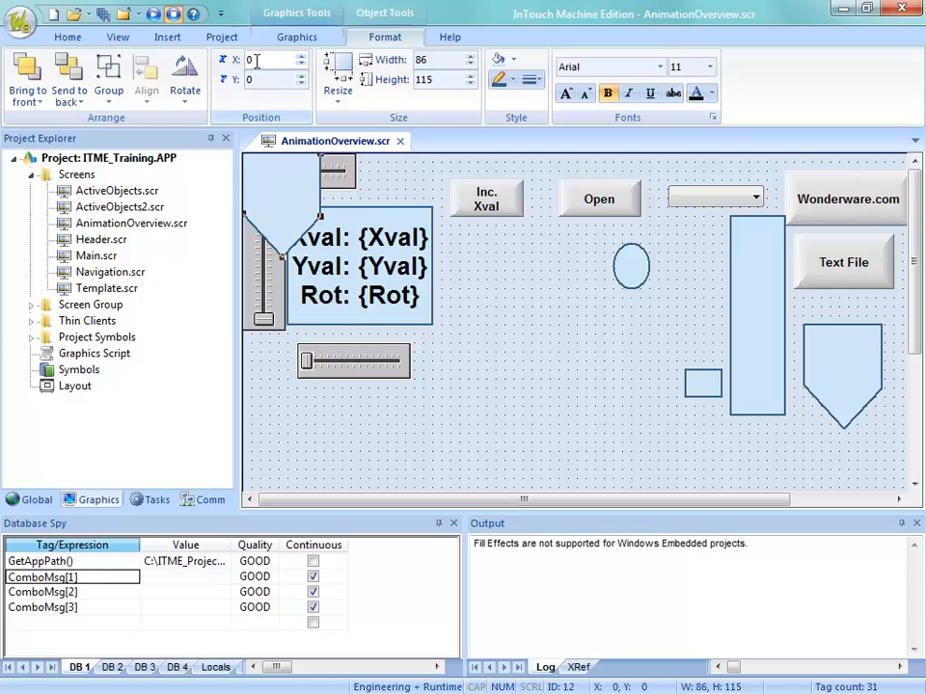
Review the pixel offset and counter-clockwise options in the polygon's advanced Rotation settings, and cancel out of them
{"action": "double_click", "coordinate": [294, 191]}
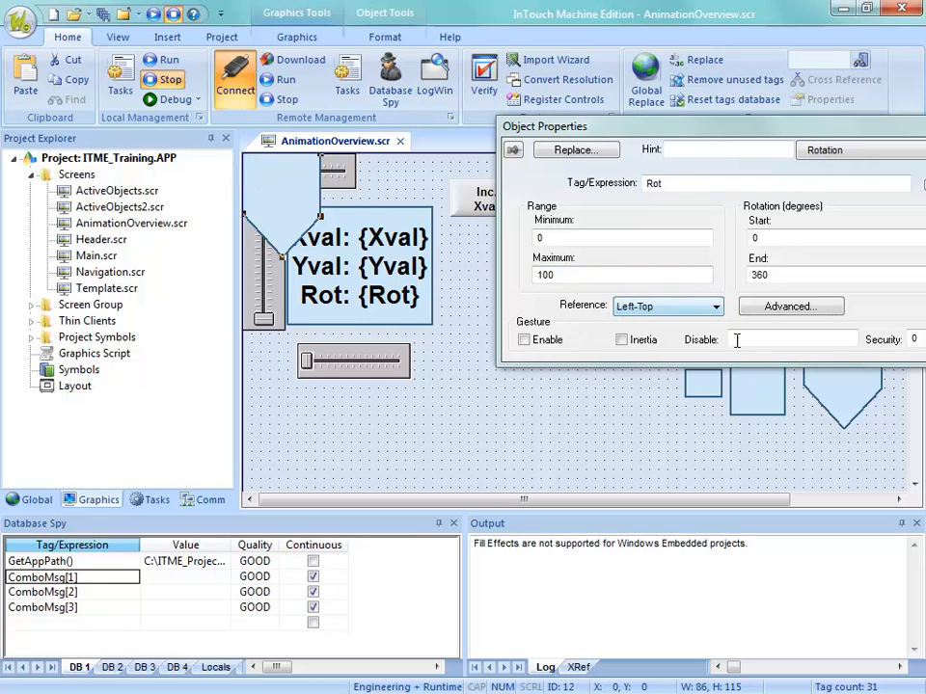
{"action": "left_click", "coordinate": [771, 313]}
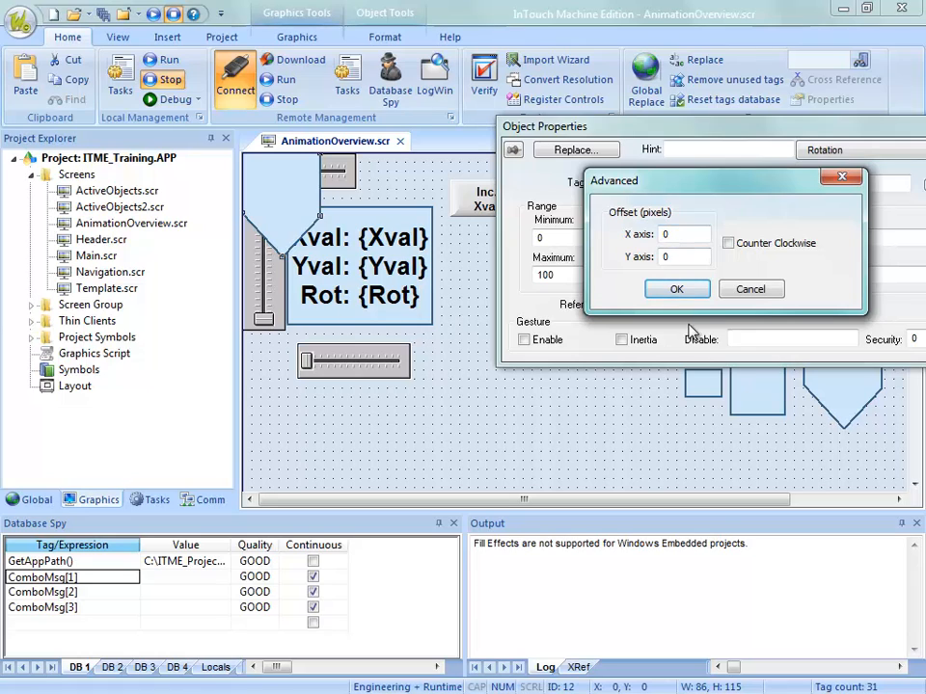
{"action": "left_click", "coordinate": [751, 292]}
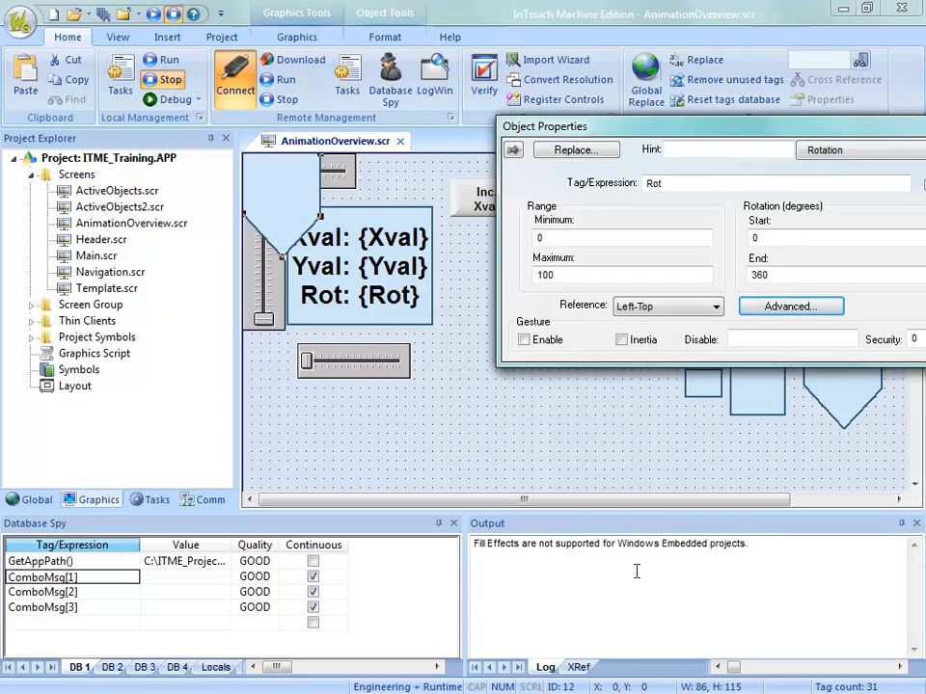
{"action": "left_click", "coordinate": [521, 430]}
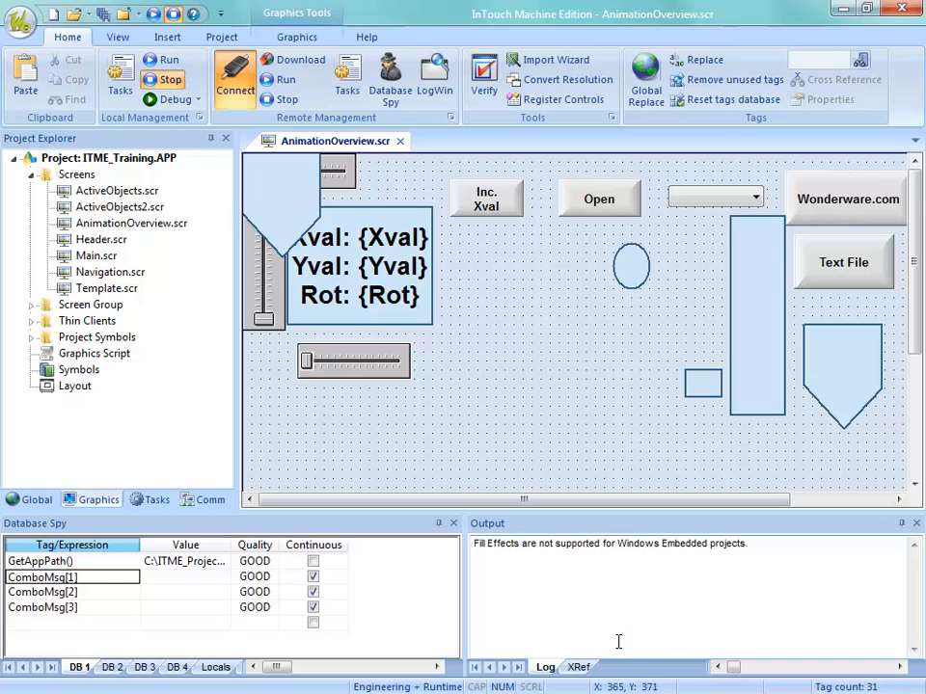
{"action": "left_click", "coordinate": [285, 265]}
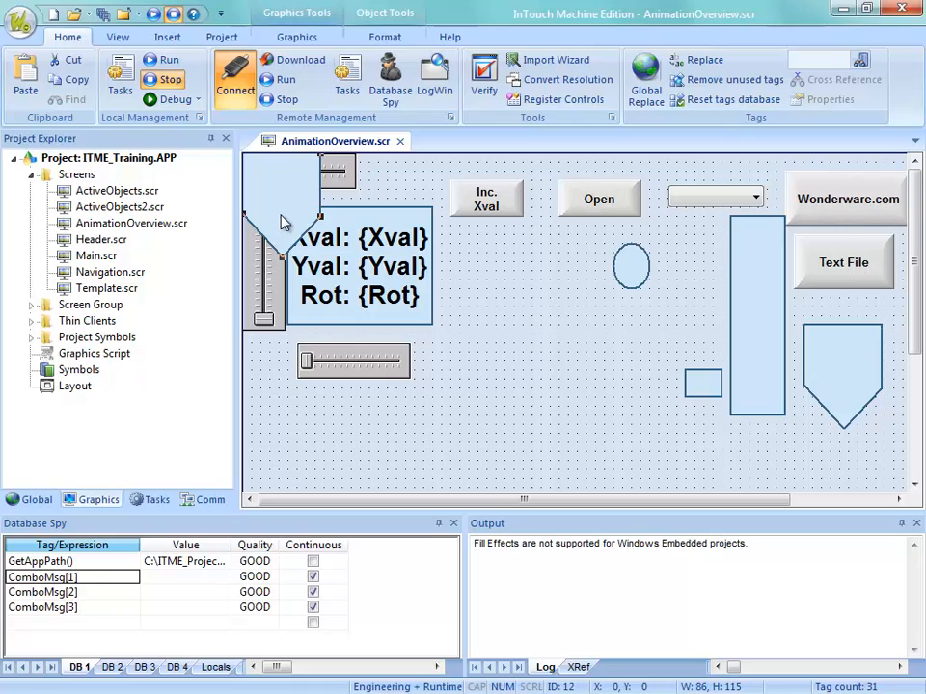
Set the polygon's advanced Rotation offset to 44 pixels on the X axis and 115 pixels on the Y axis
{"action": "key", "text": "Escape"}
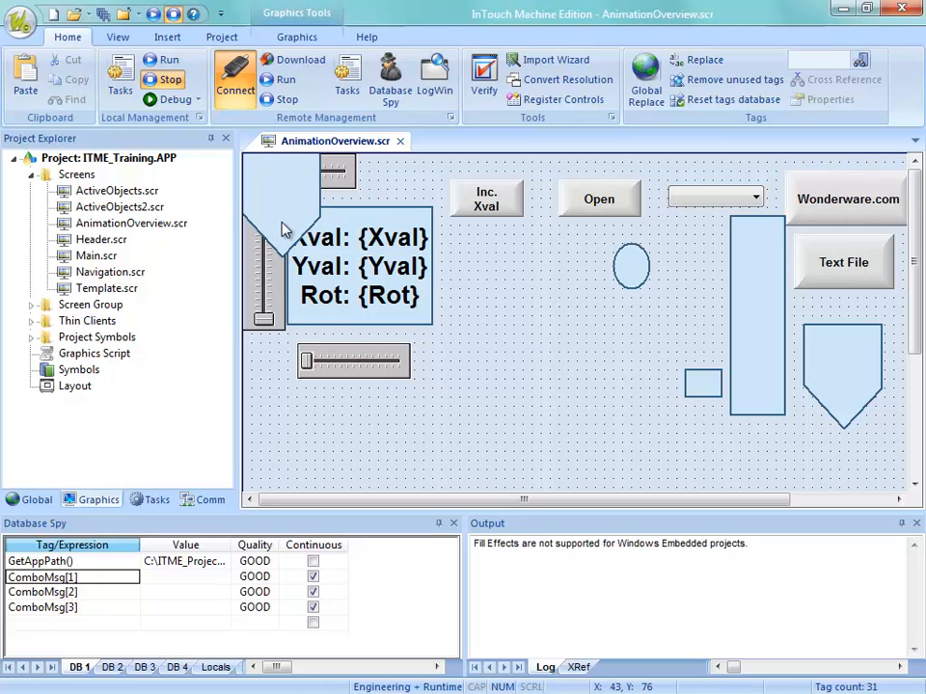
{"action": "left_click", "coordinate": [285, 230]}
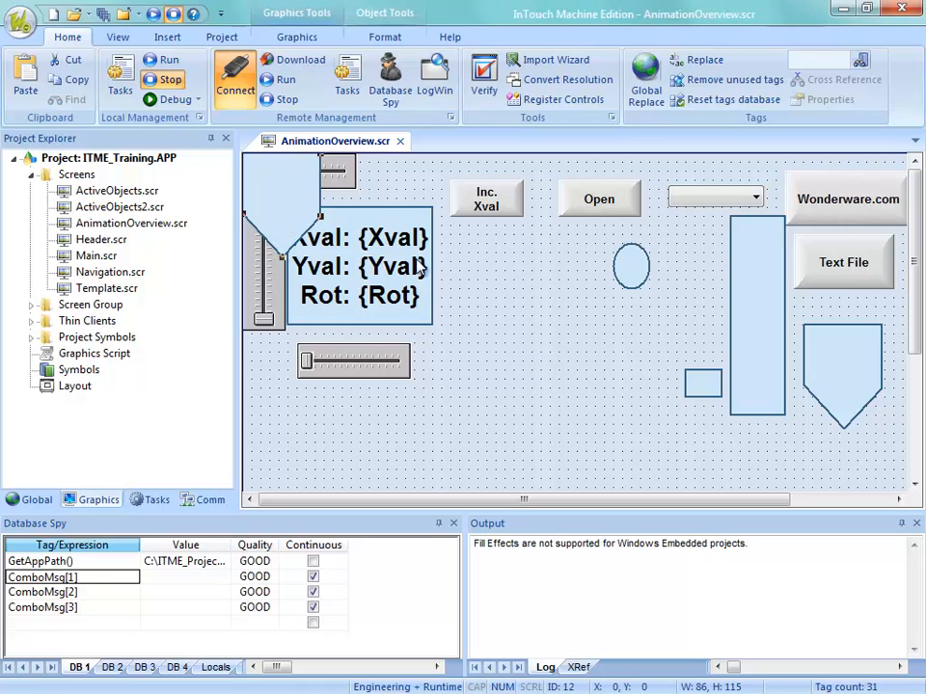
{"action": "key", "text": "Escape"}
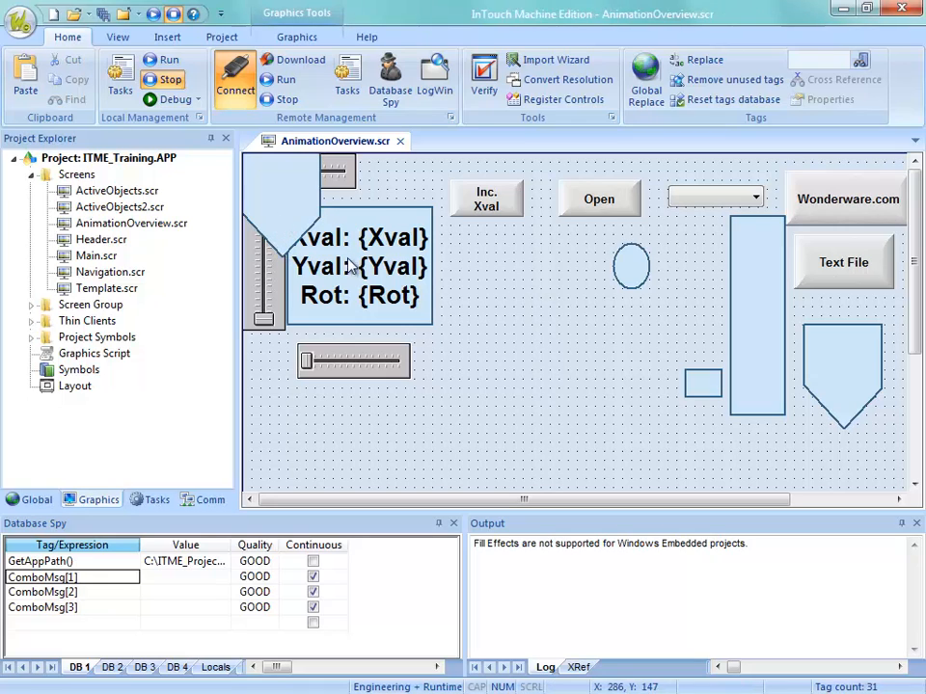
{"action": "double_click", "coordinate": [295, 222]}
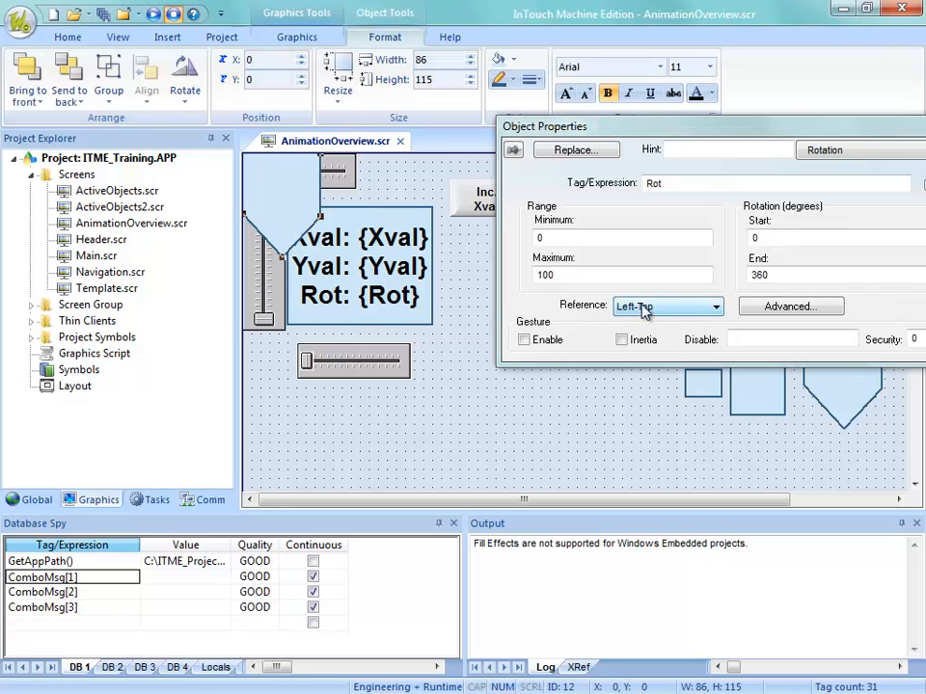
{"action": "left_click", "coordinate": [745, 305]}
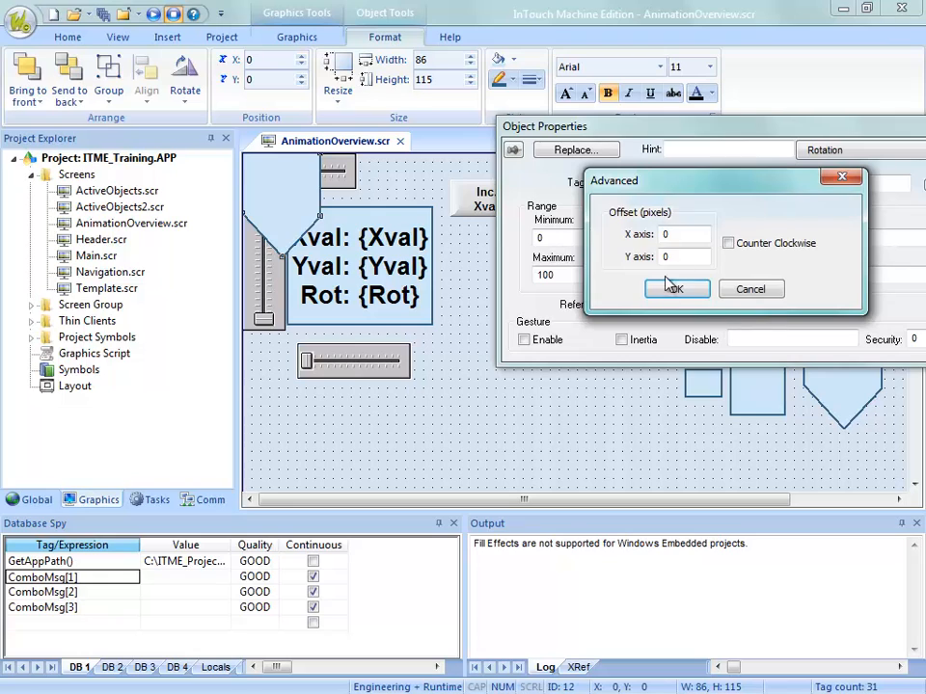
{"action": "left_click_drag", "start_coordinate": [678, 236], "coordinate": [645, 260]}
{"action": "type", "text": "44"}
{"action": "type", "text": "115"}
{"action": "left_click", "coordinate": [678, 288]}
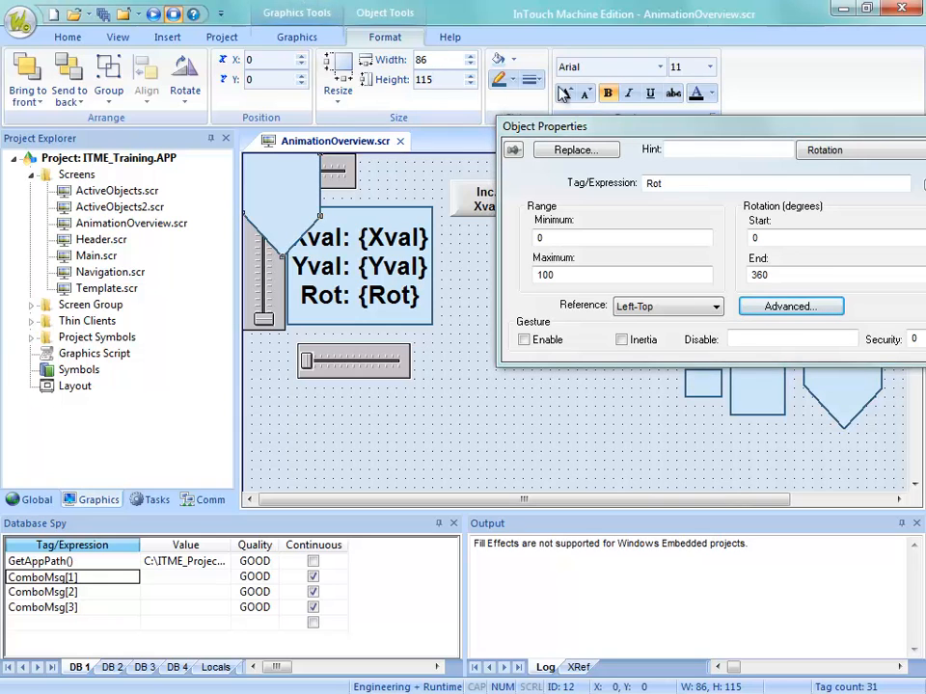
Move the rotating polygon to X 301, Y 200
{"action": "left_click", "coordinate": [265, 205]}
{"action": "left_click", "coordinate": [279, 176]}
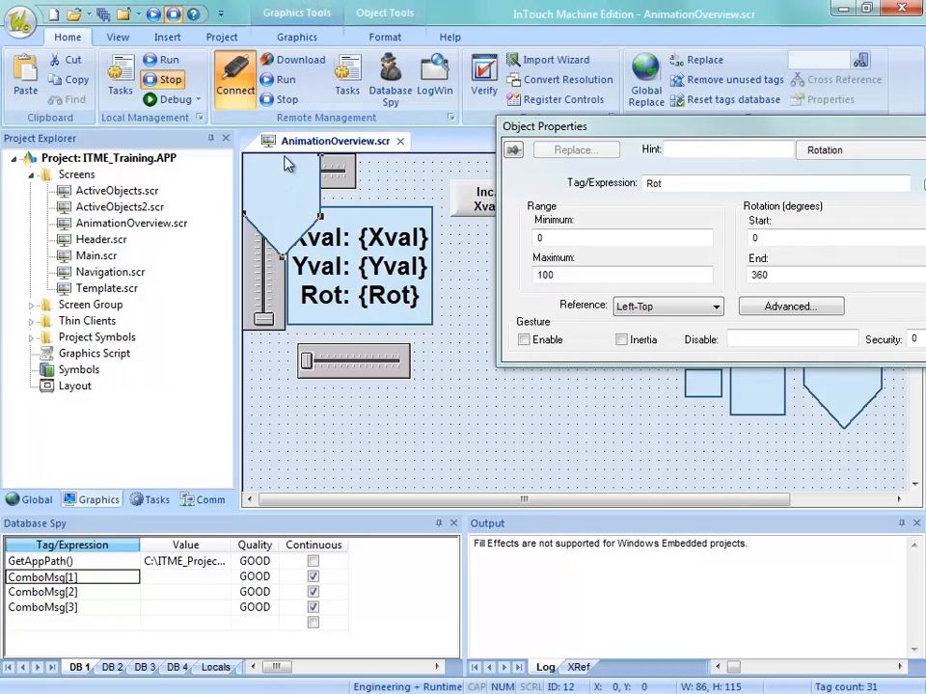
{"action": "left_click", "coordinate": [387, 39]}
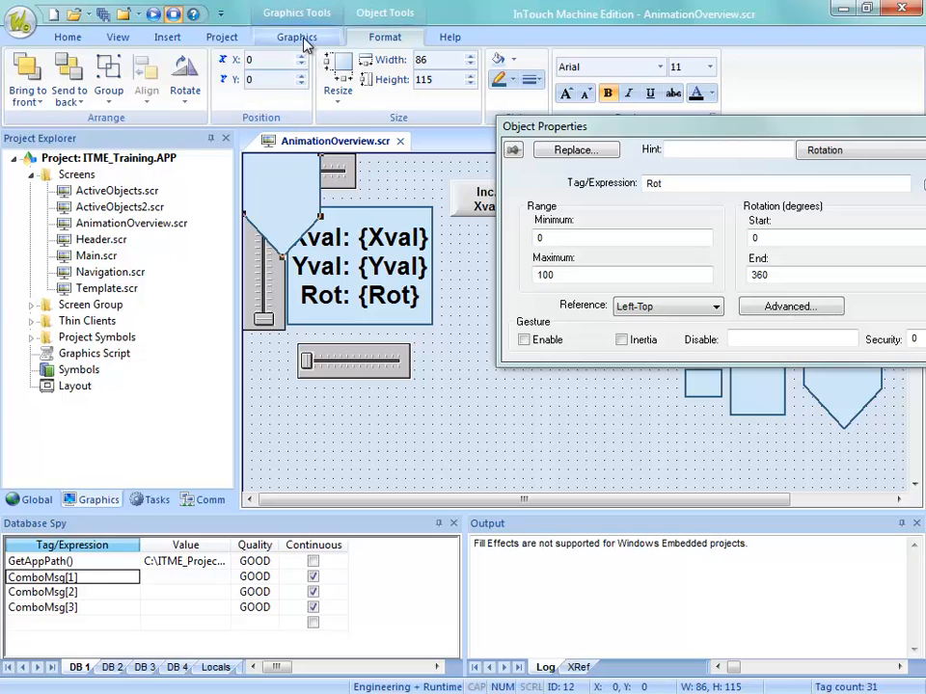
{"action": "type", "text": "3"}
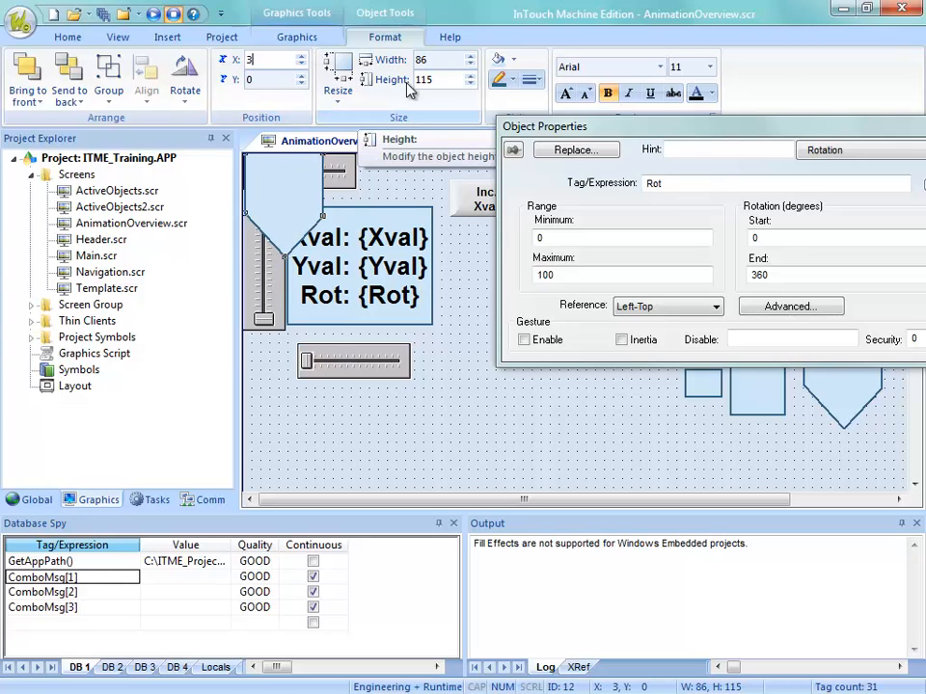
{"action": "type", "text": "01"}
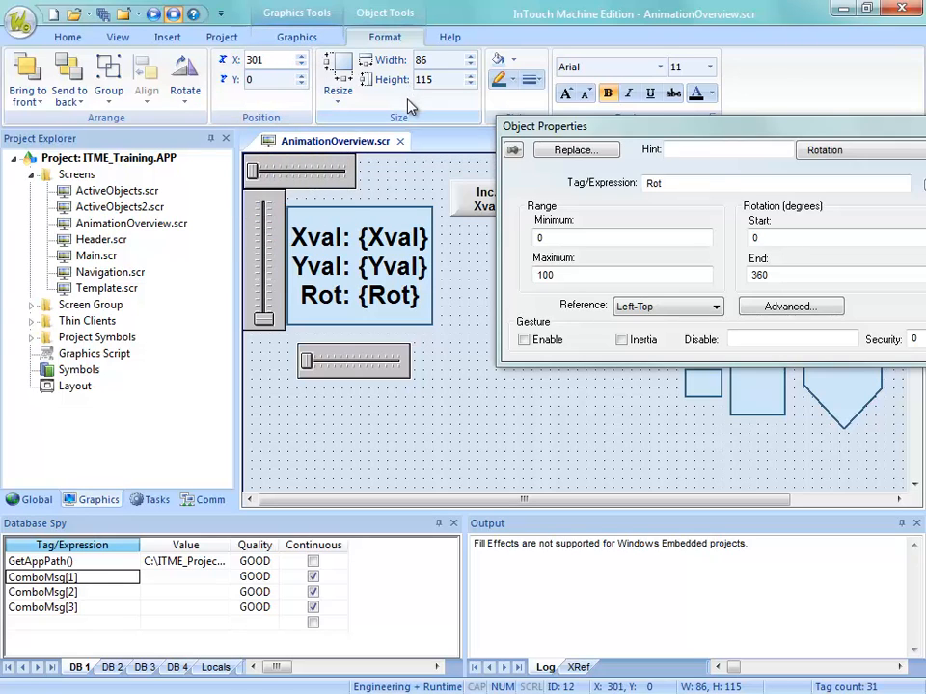
{"action": "left_click", "coordinate": [279, 80]}
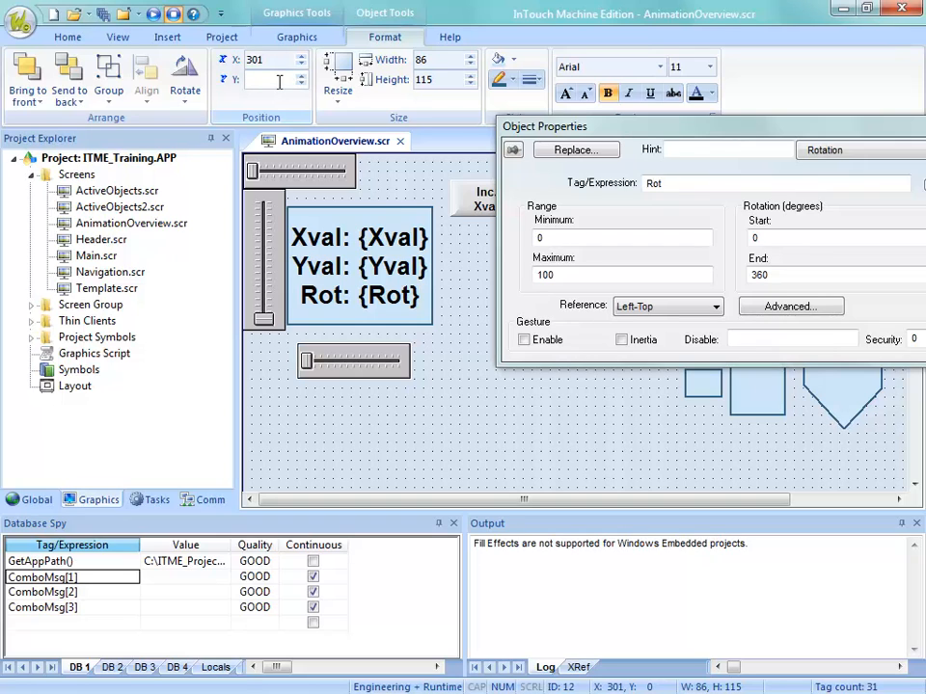
{"action": "type", "text": "200"}
{"action": "left_click", "coordinate": [437, 376]}
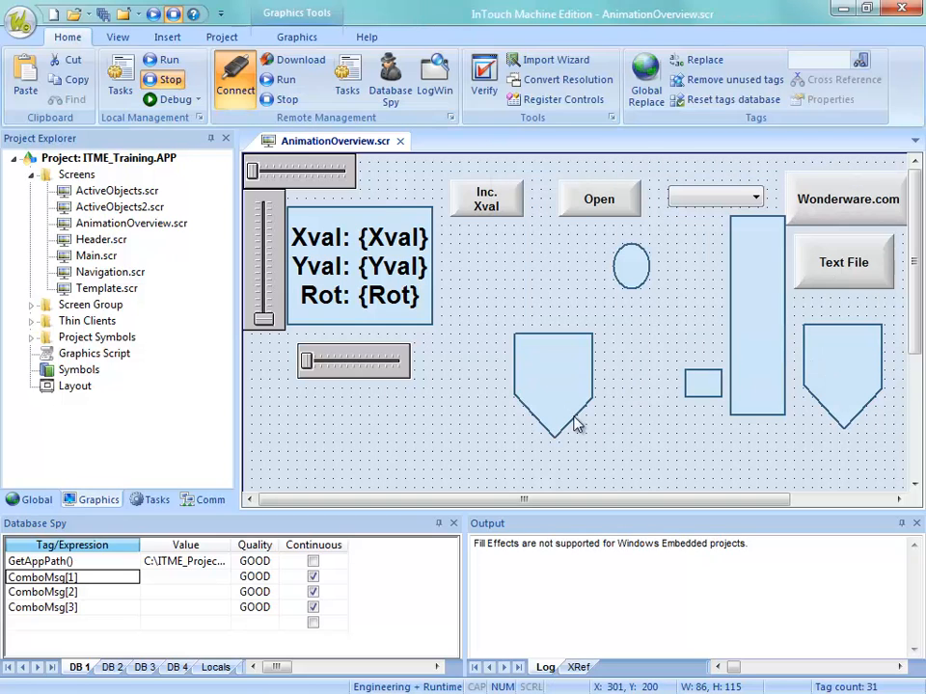
{"action": "left_click", "coordinate": [553, 425]}
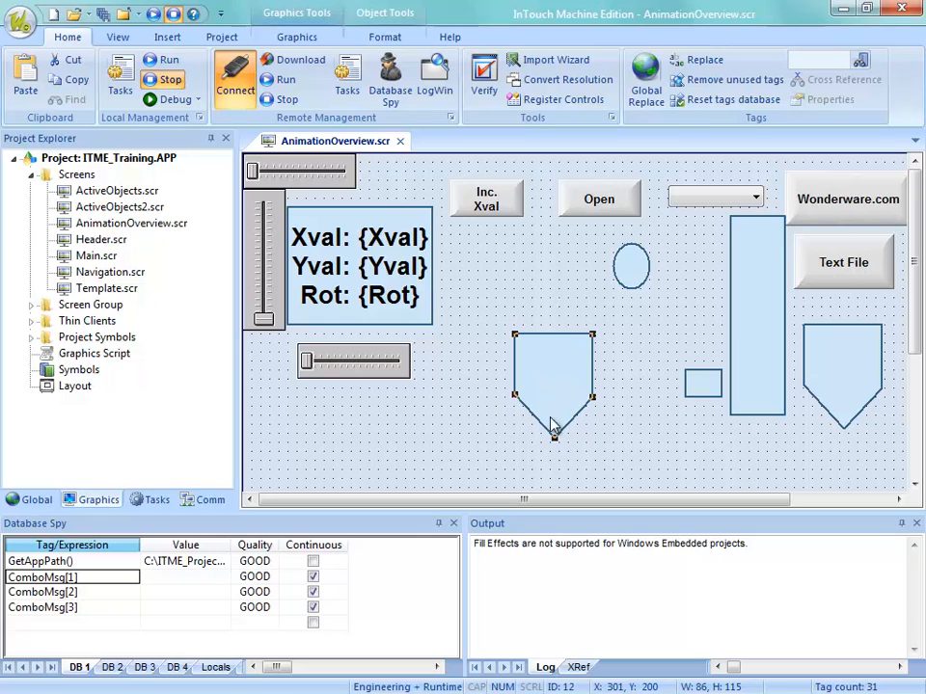
{"action": "left_click", "coordinate": [386, 338]}
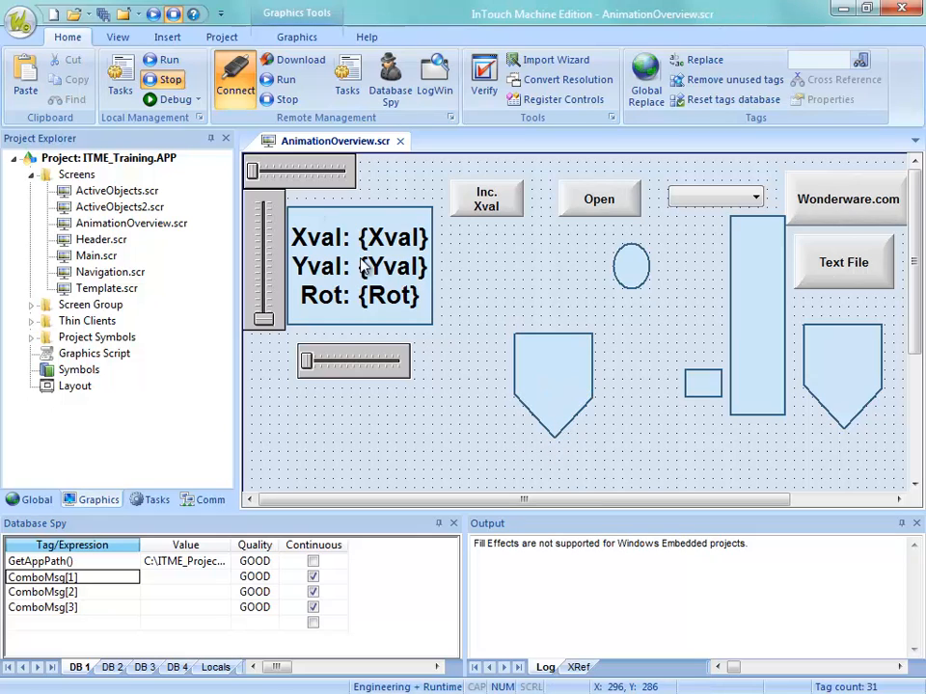
Save the AnimationOverview.scr screen and download it to the target system
{"action": "right_click", "coordinate": [326, 146]}
{"action": "left_click", "coordinate": [353, 153]}
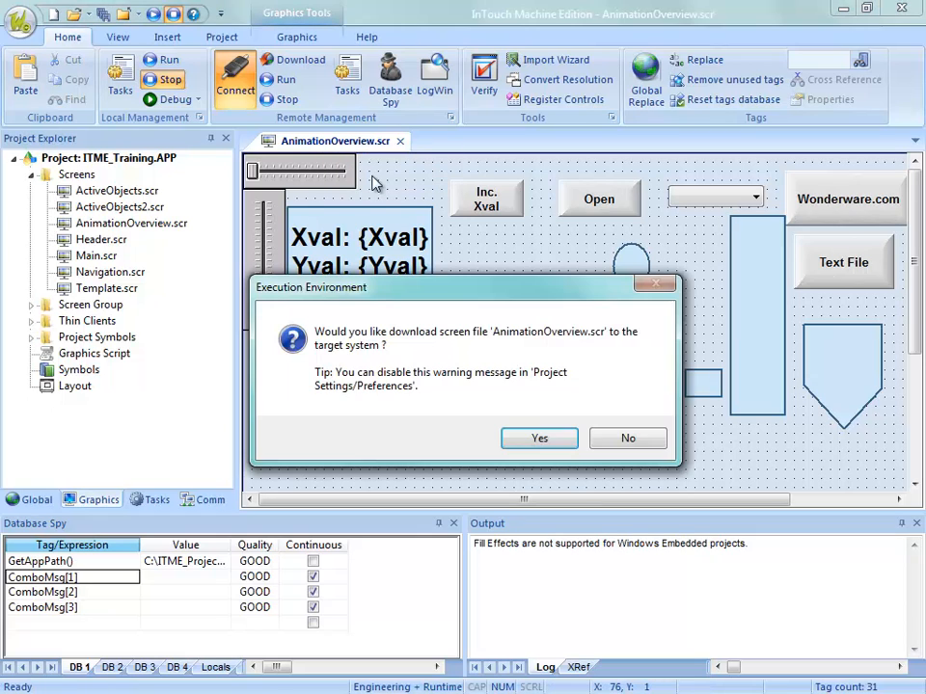
{"action": "left_click", "coordinate": [555, 444]}
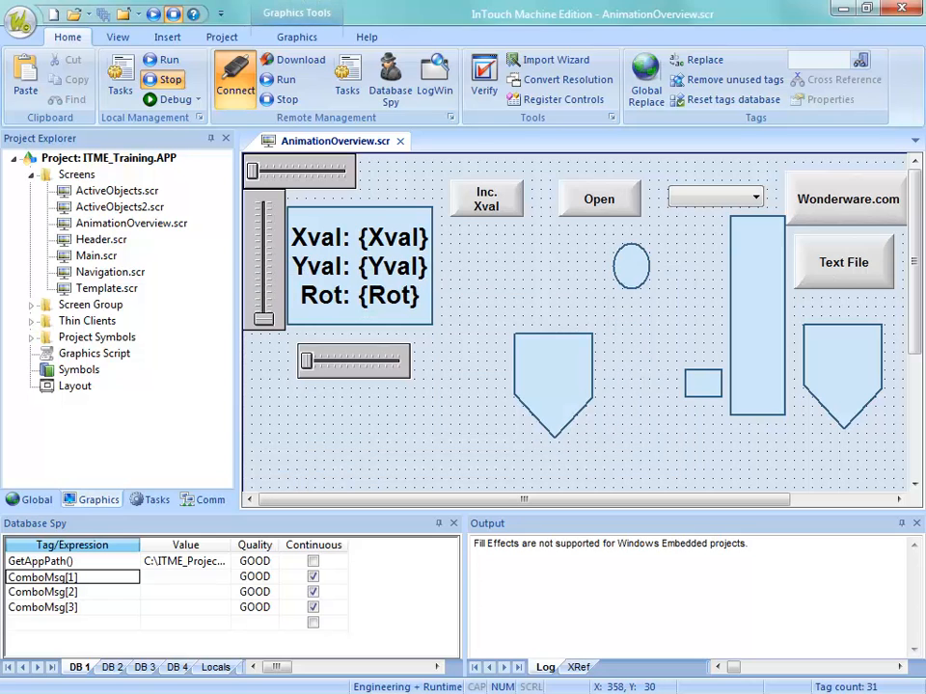
Test the polygon's rotation in the Remote Desktop window by moving the Rot slider to 17, and minimize the window
{"action": "left_click_drag", "start_coordinate": [444, 0], "coordinate": [374, 58]}
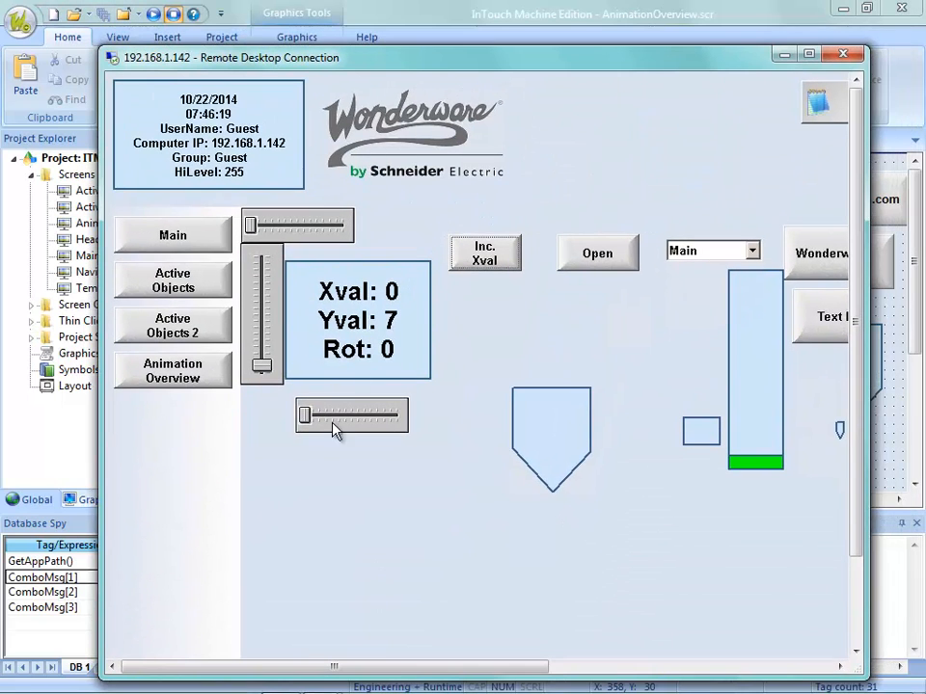
{"action": "mouse_move", "coordinate": [310, 422]}
{"action": "left_mouse_down"}
{"action": "mouse_move", "coordinate": [375, 427]}
{"action": "mouse_move", "coordinate": [309, 415]}
{"action": "mouse_move", "coordinate": [345, 416]}
{"action": "mouse_move", "coordinate": [318, 416]}
{"action": "left_mouse_up"}
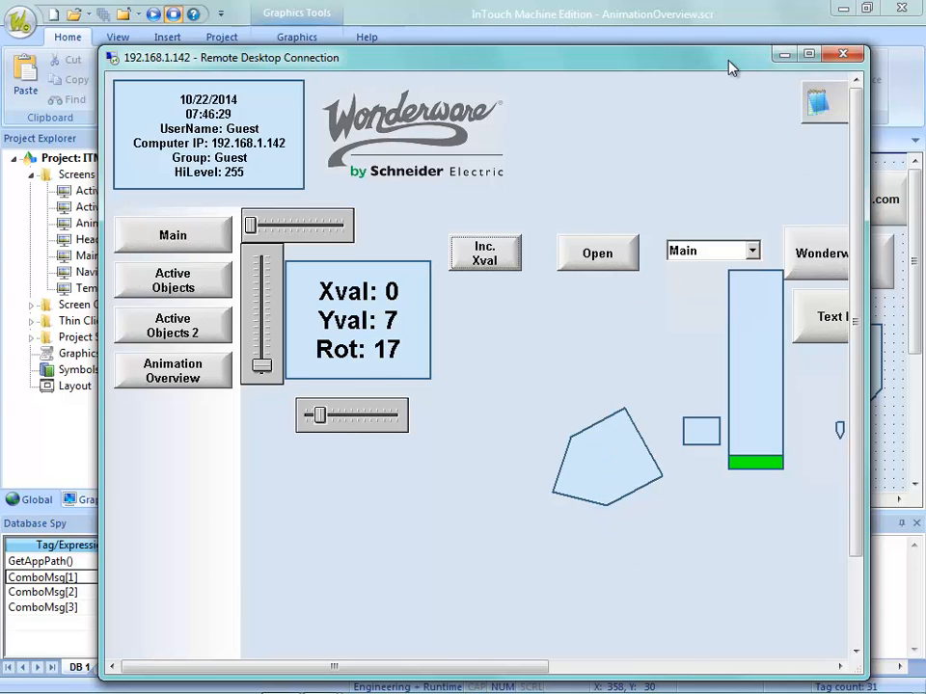
{"action": "left_click", "coordinate": [784, 54]}
Review the offset values in the polygon's advanced Rotation settings, cancel out of them, and move the properties dialog off the drawing
{"action": "double_click", "coordinate": [562, 392]}
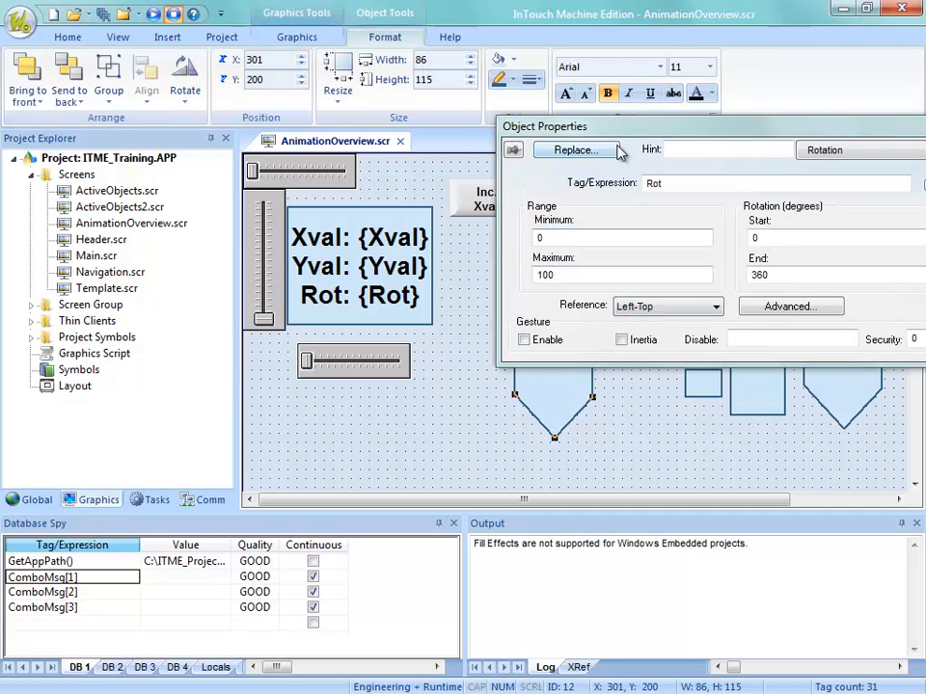
{"action": "left_click_drag", "start_coordinate": [604, 129], "coordinate": [706, 75]}
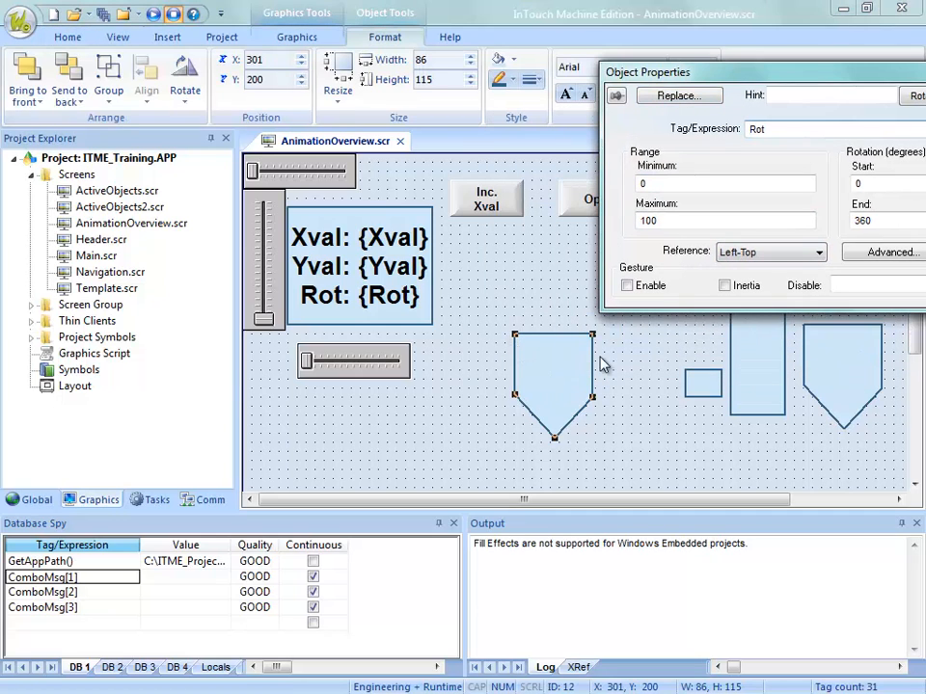
{"action": "left_click", "coordinate": [873, 255]}
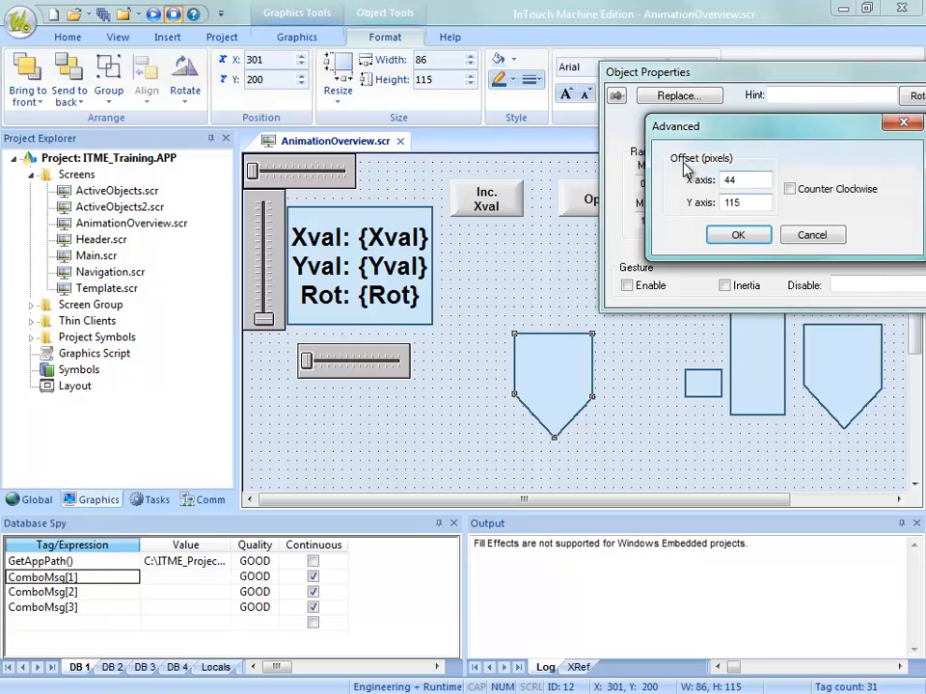
{"action": "left_click", "coordinate": [813, 237]}
{"action": "left_click_drag", "start_coordinate": [778, 76], "coordinate": [581, 0]}
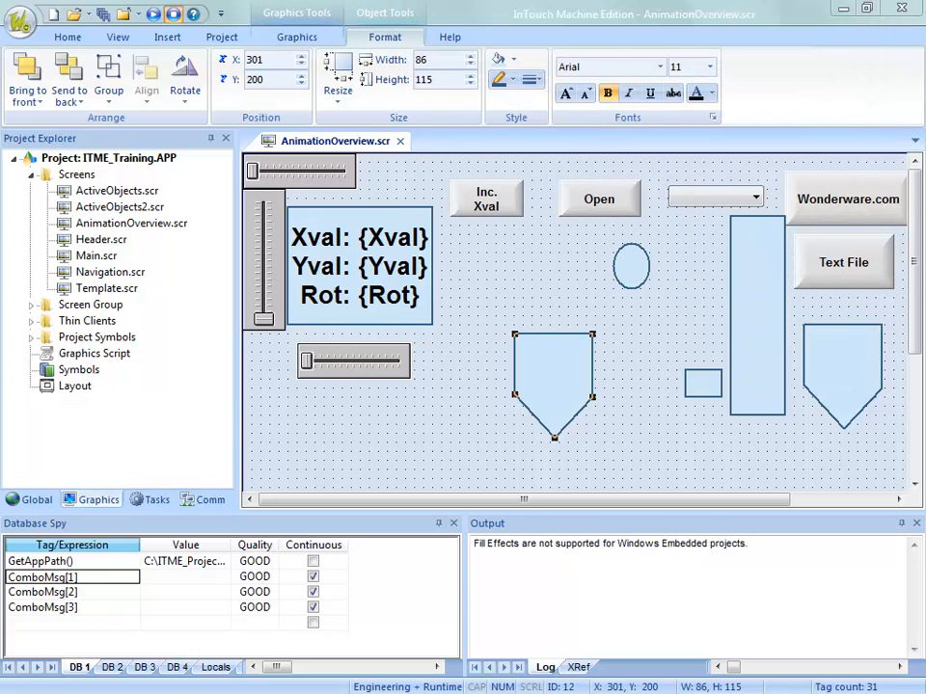
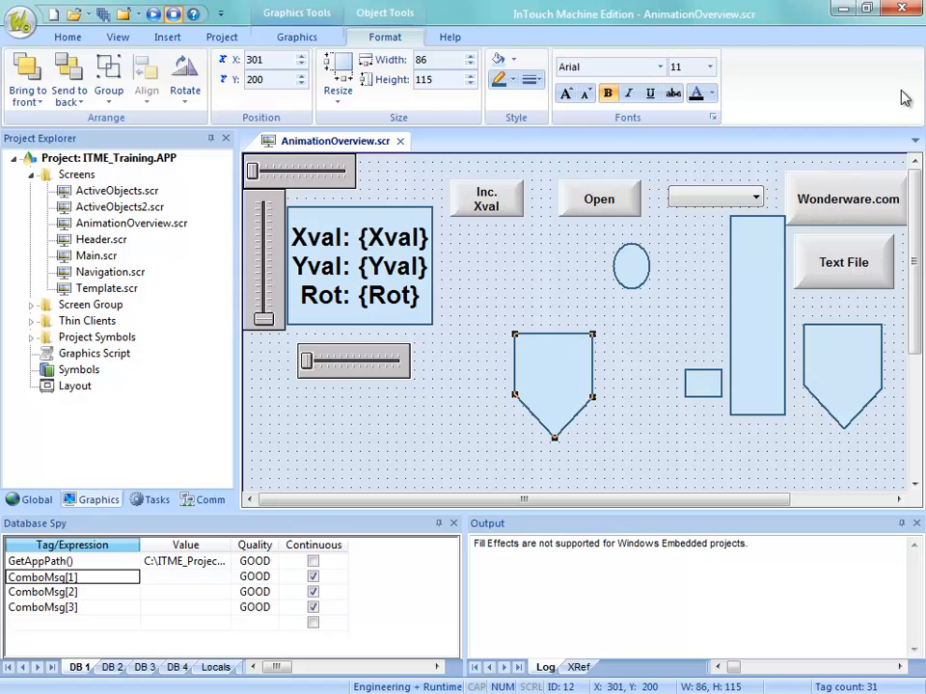
Move the polygon to about X 410, Y 120 and compare the animations available for it, the buttons, the bargraph and the values display
{"action": "left_click_drag", "start_coordinate": [566, 374], "coordinate": [669, 299]}
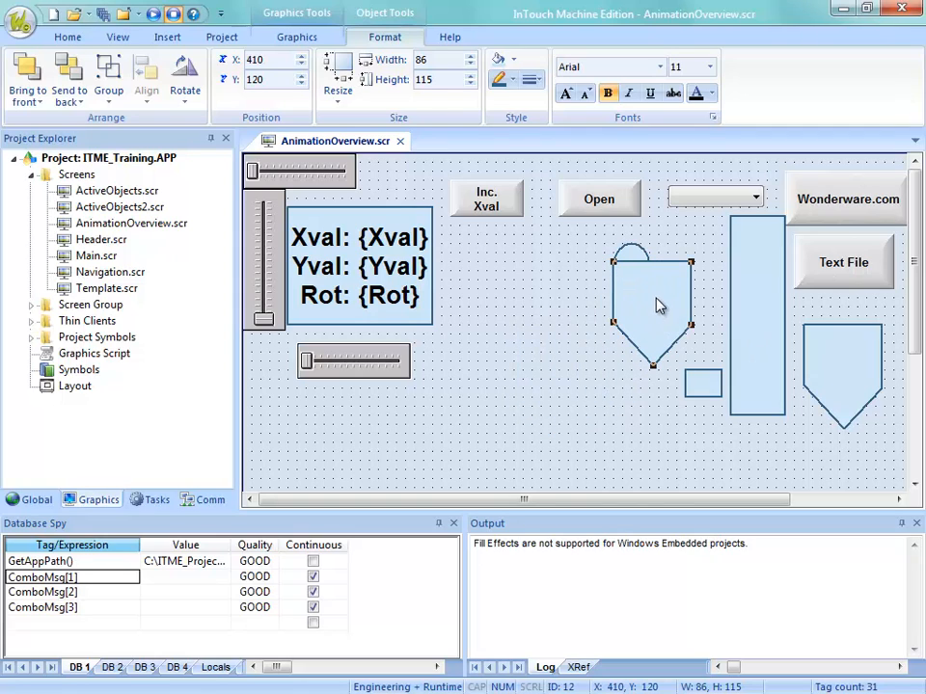
{"action": "left_click", "coordinate": [307, 39]}
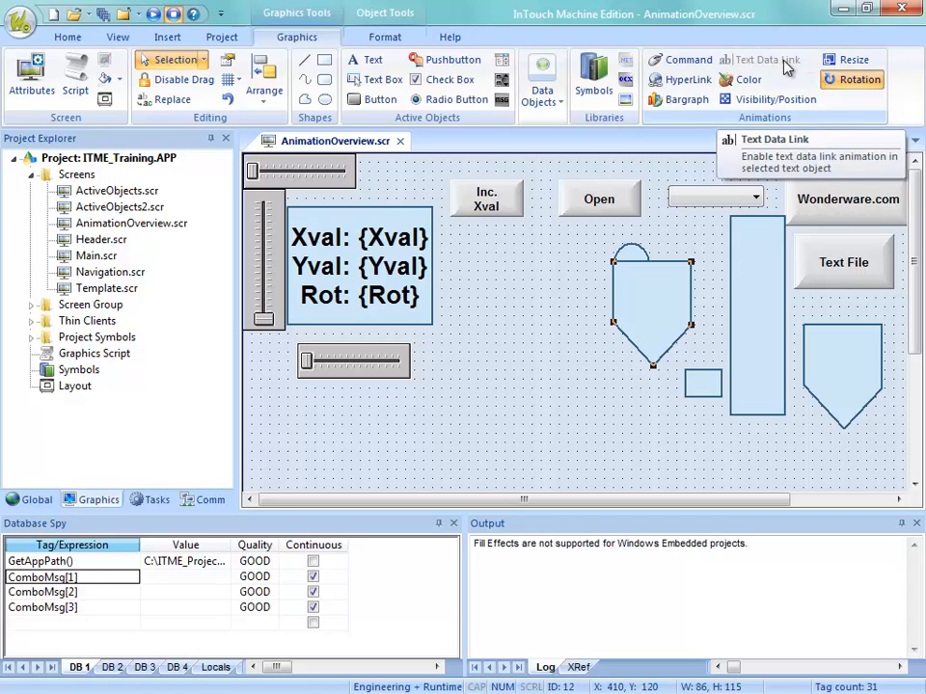
{"action": "left_click", "coordinate": [755, 365]}
{"action": "left_click", "coordinate": [826, 262]}
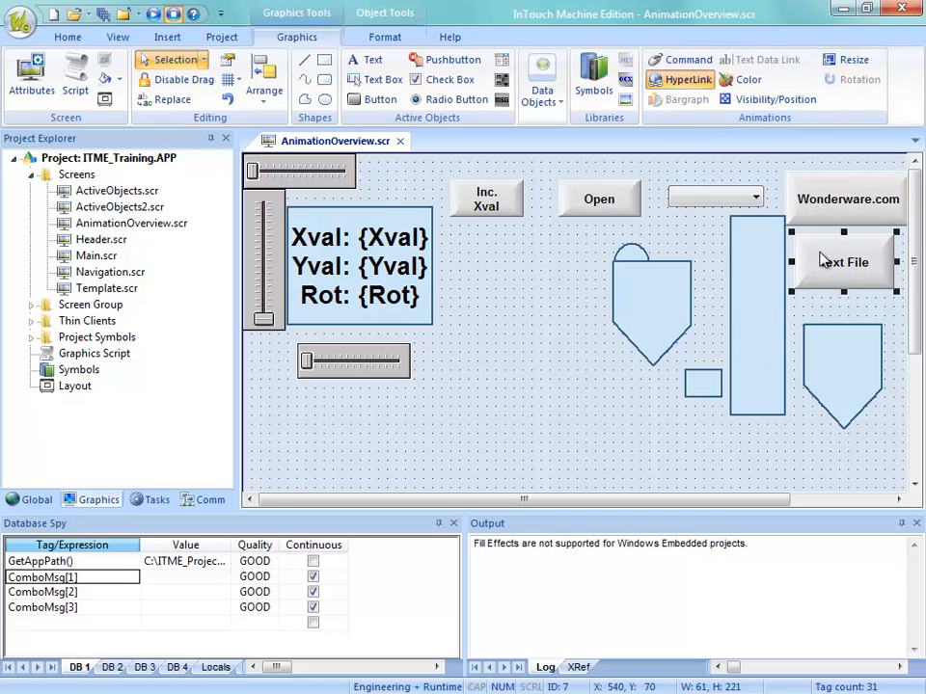
{"action": "left_click", "coordinate": [618, 201]}
{"action": "left_click", "coordinate": [299, 205]}
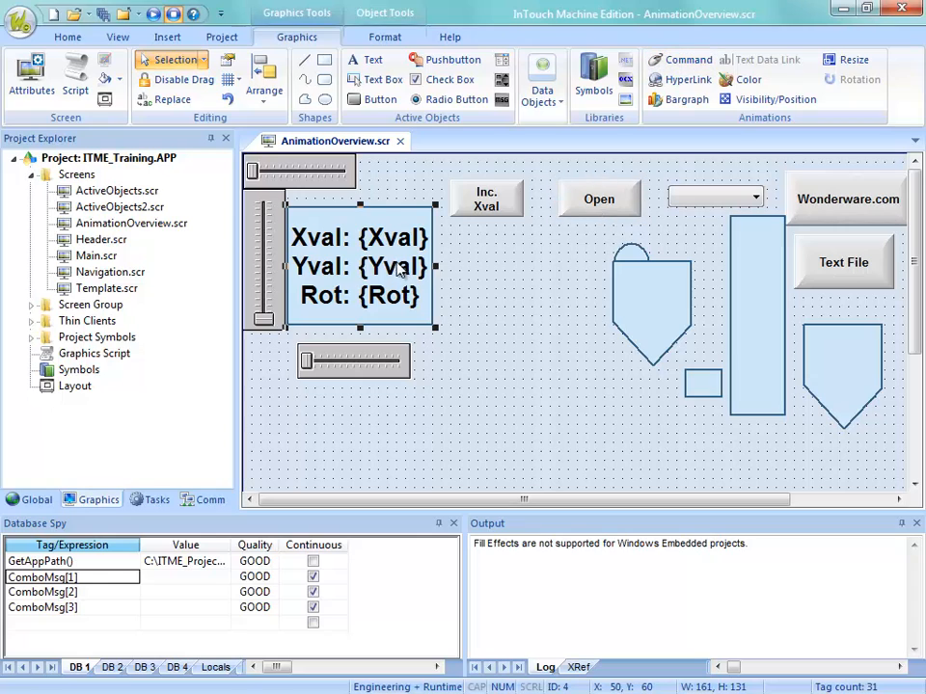
{"action": "left_click", "coordinate": [548, 407]}
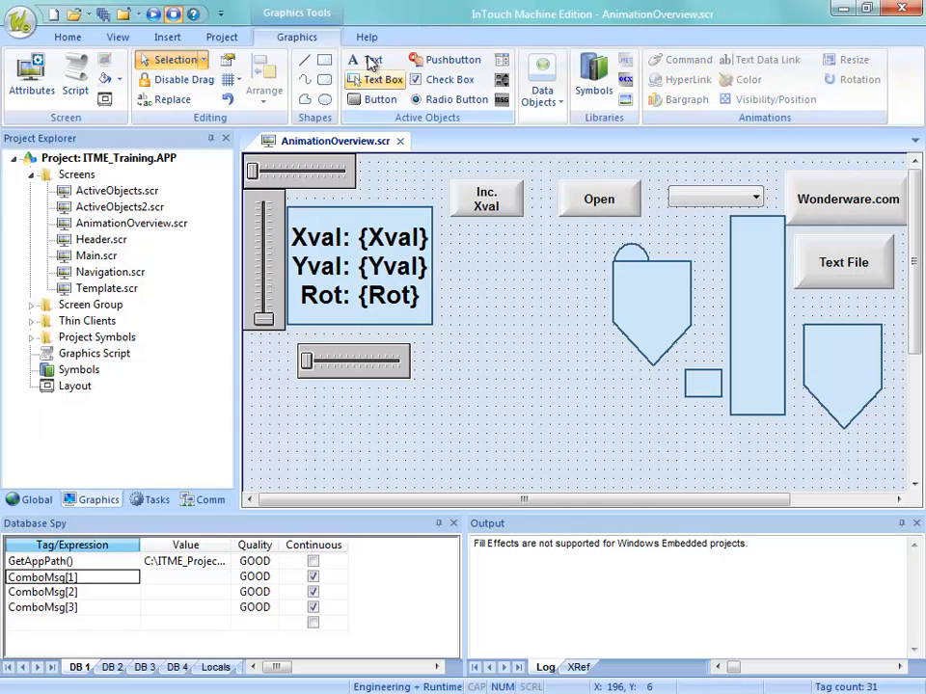
Add a text object reading "Temperature" in the empty area between the horizontal Rot slider and the small rectangle
{"action": "left_click", "coordinate": [371, 61]}
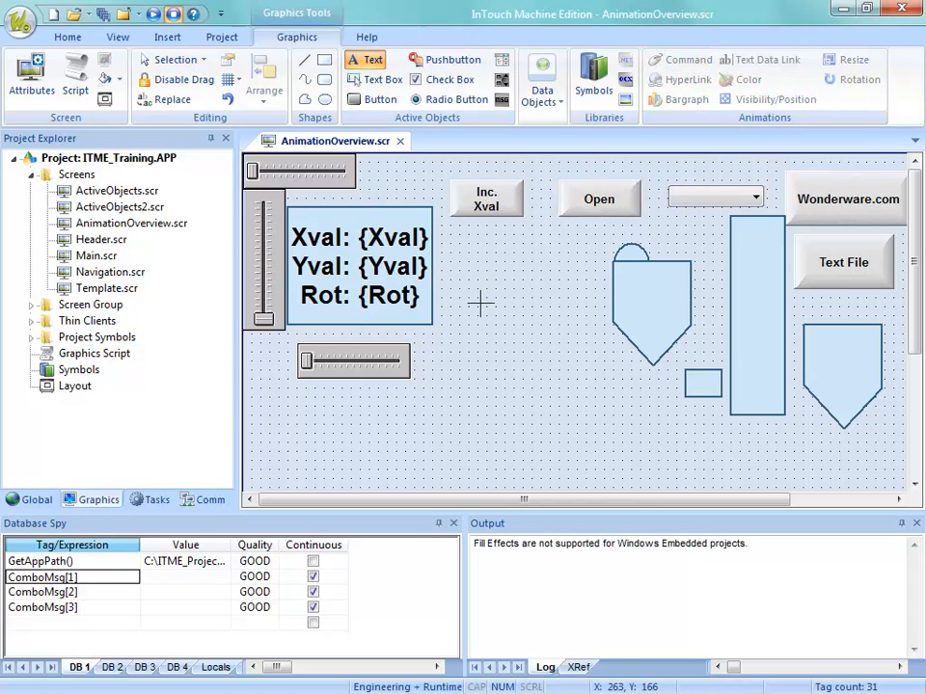
{"action": "left_click", "coordinate": [487, 369]}
{"action": "type", "text": "Temperature"}
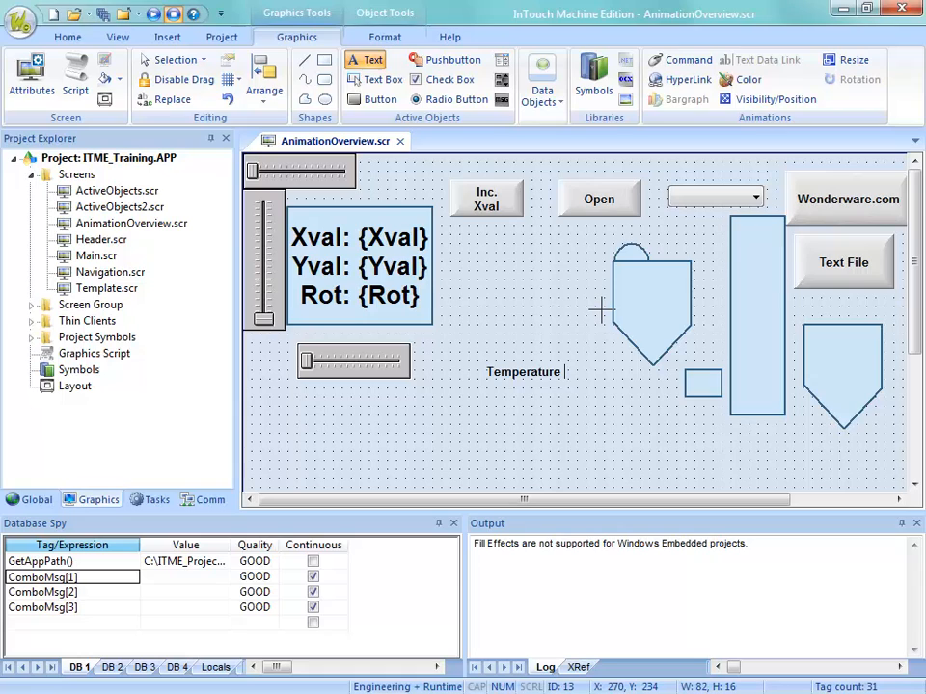
Try a # placeholder at the end of the Temperature text to check Text Data Link availability, and remove it again
{"action": "type", "text": "#"}
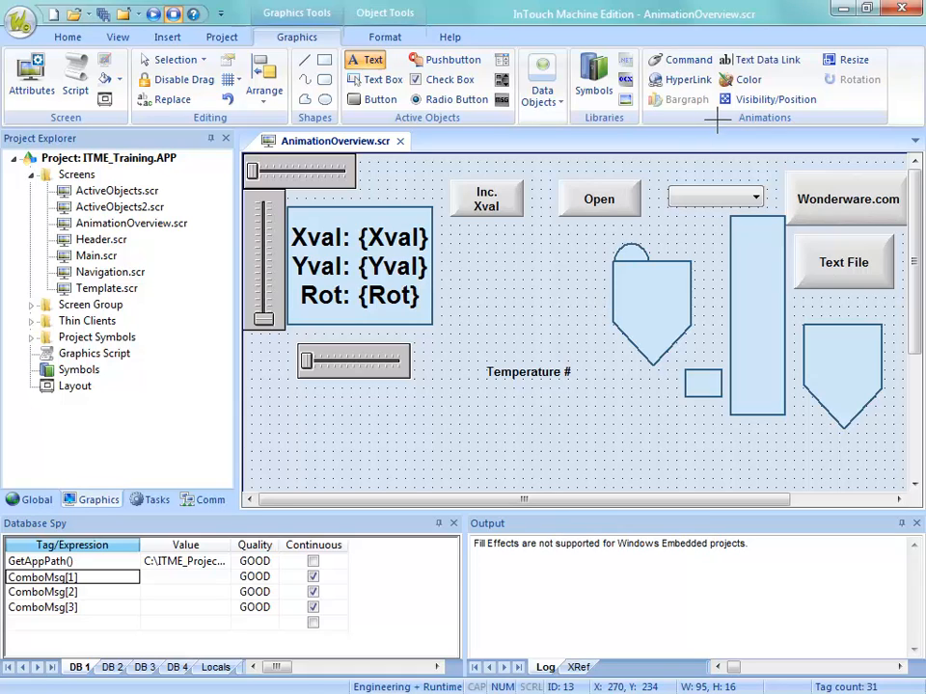
{"action": "key", "text": "BackSpace"}
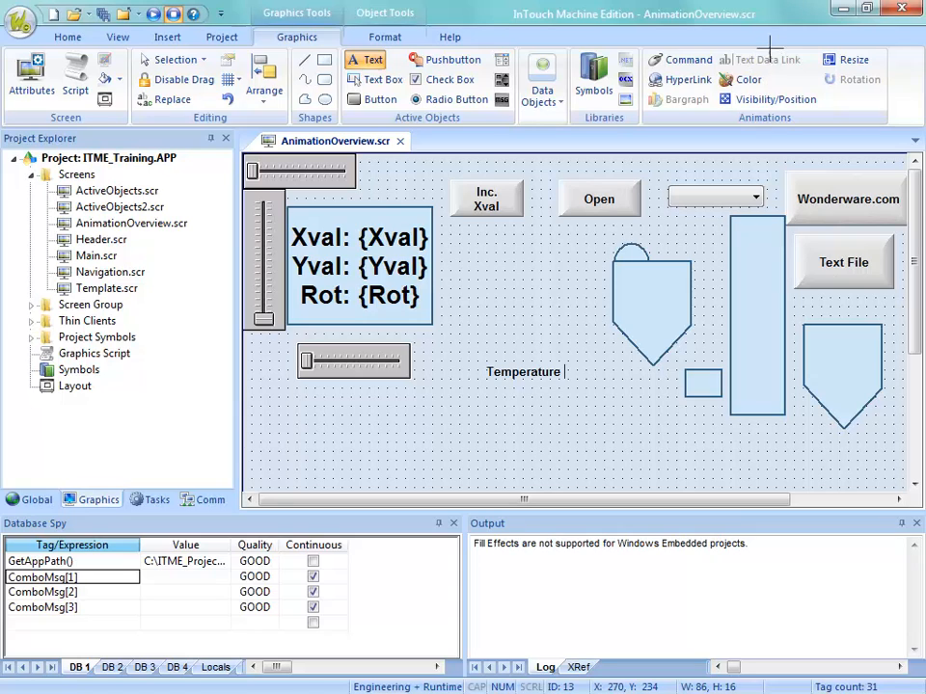
{"action": "type", "text": "#"}
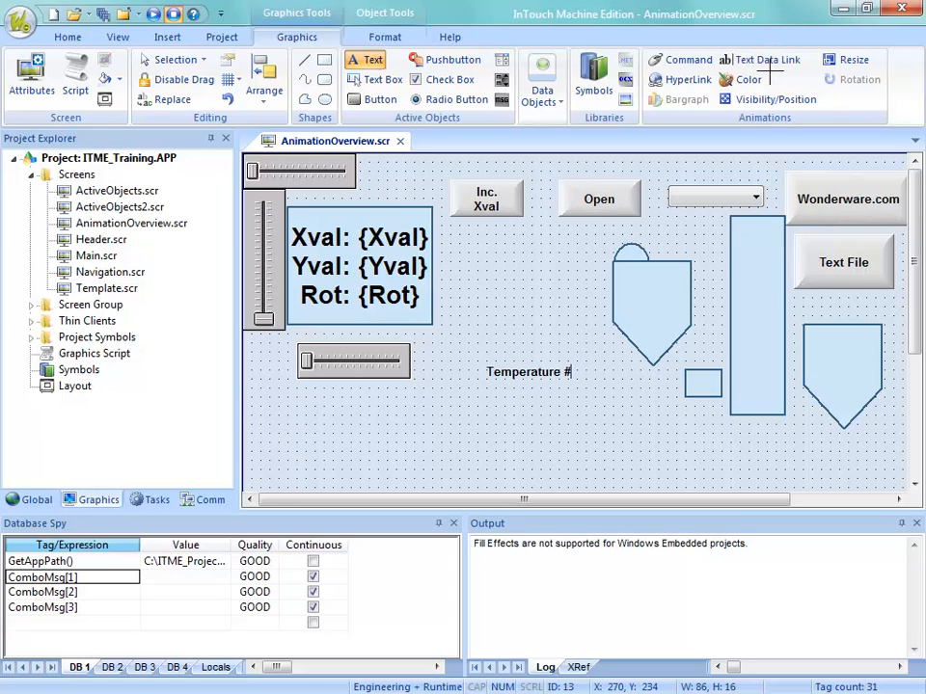
{"action": "key", "text": "BackSpace"}
{"action": "key", "text": "BackSpace"}
{"action": "key", "text": "BackSpace"}
{"action": "key", "text": "BackSpace"}
{"action": "key", "text": "Escape"}
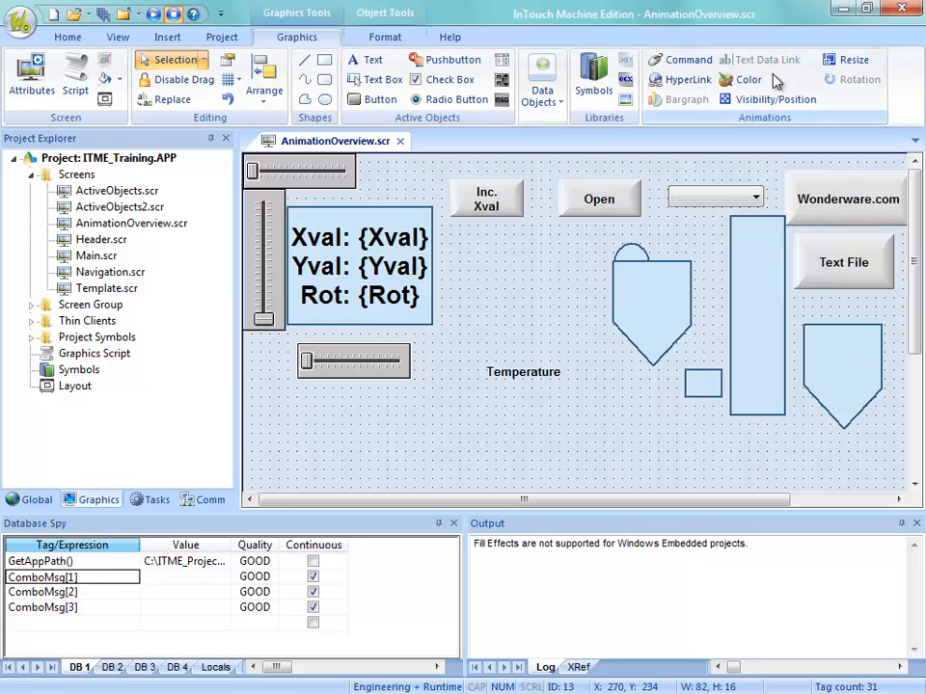
{"action": "left_click", "coordinate": [538, 370]}
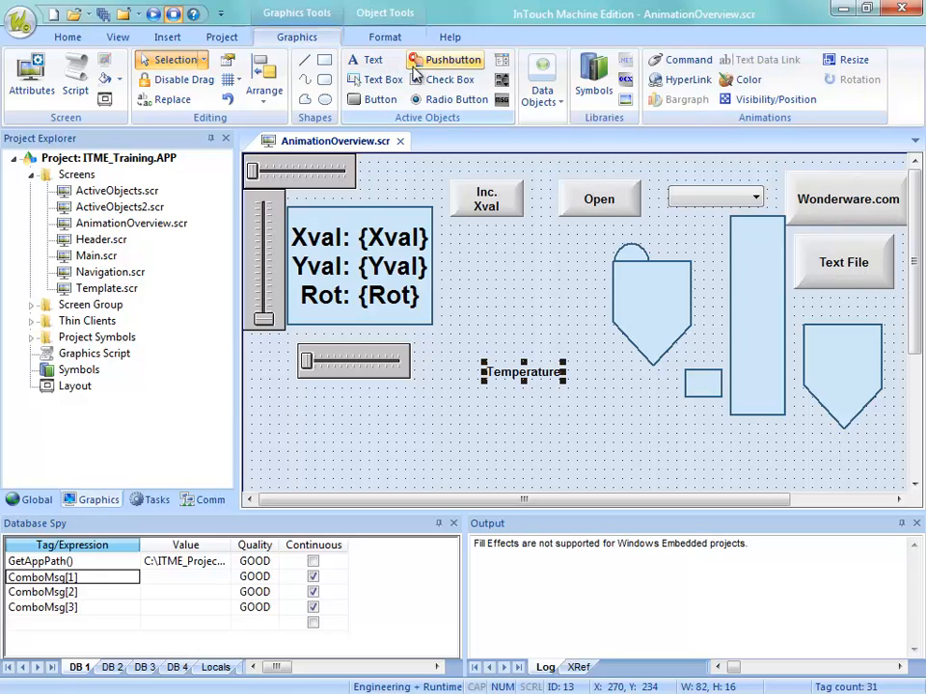
Change the Temperature text's caption to "Temperature: ####" and enable its Text Data Link animation
{"action": "double_click", "coordinate": [521, 377]}
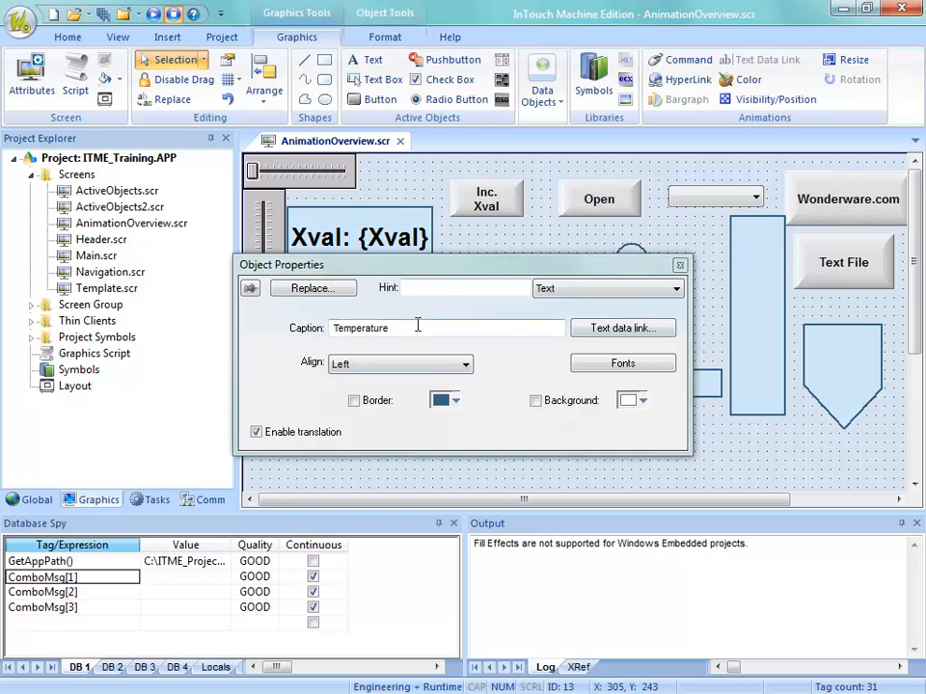
{"action": "left_click_drag", "start_coordinate": [433, 269], "coordinate": [370, 414]}
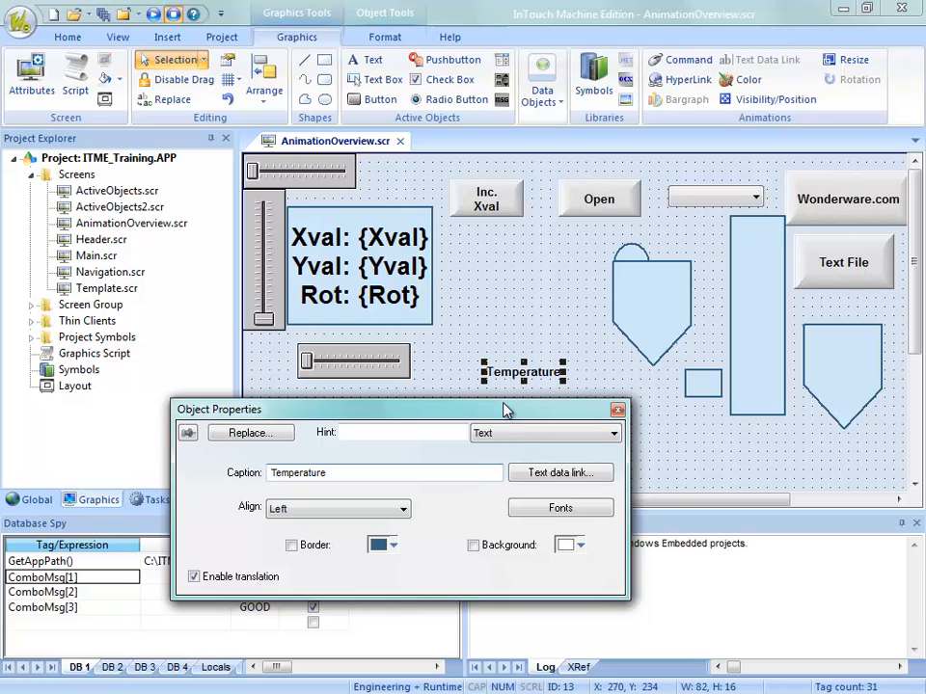
{"action": "left_click_drag", "start_coordinate": [507, 412], "coordinate": [402, 155]}
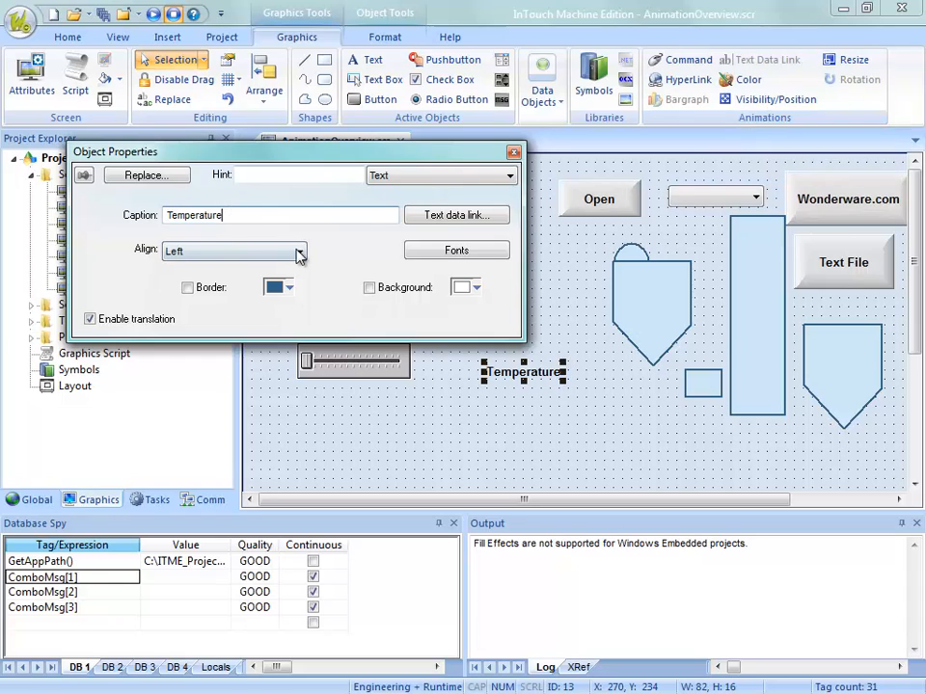
{"action": "type", "text": "#"}
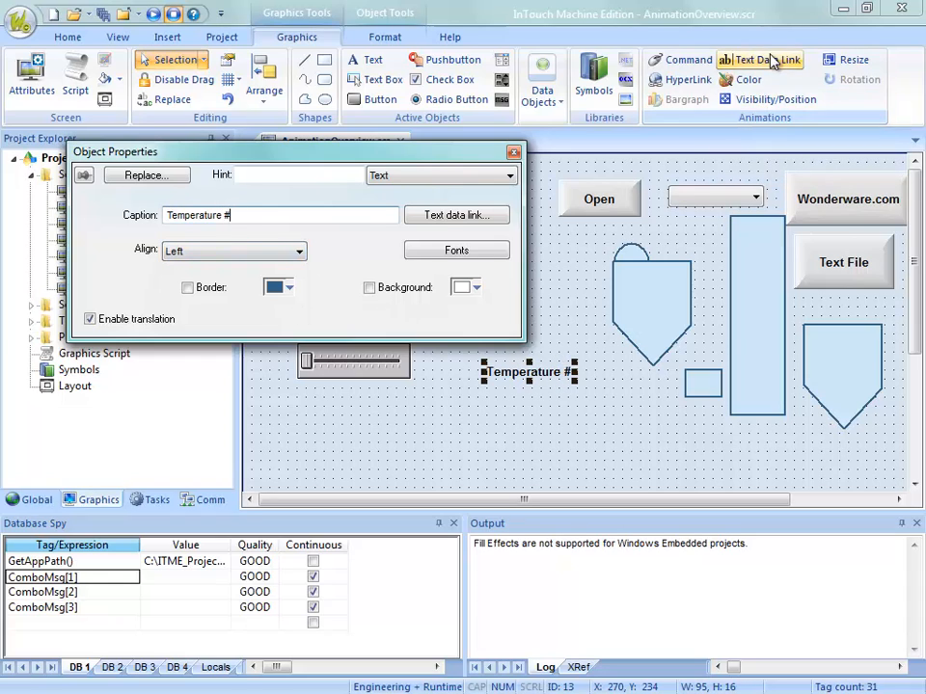
{"action": "key", "text": "BackSpace"}
{"action": "key", "text": "BackSpace"}
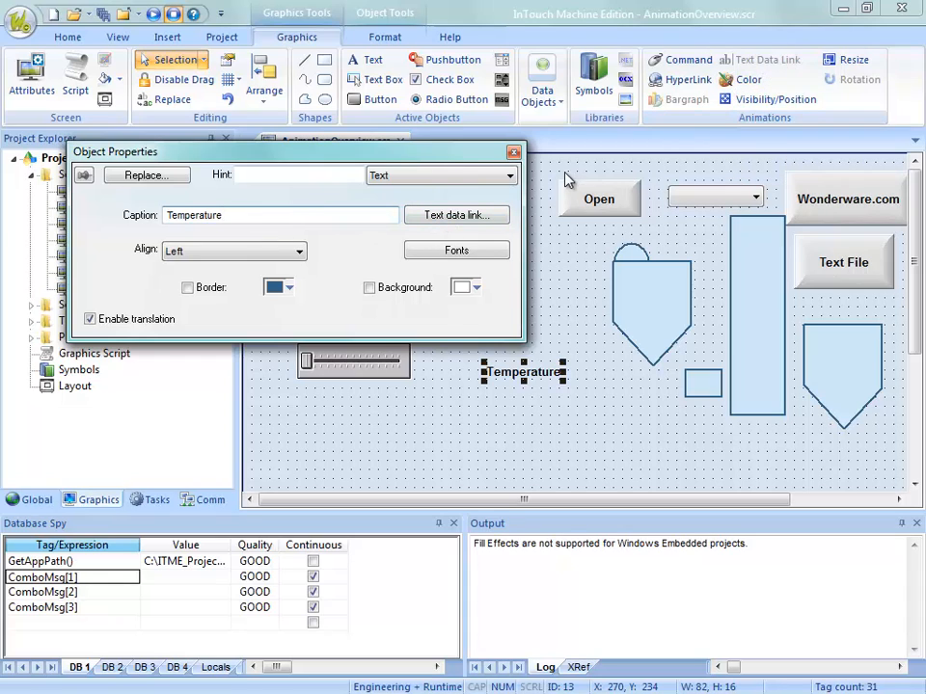
{"action": "left_click", "coordinate": [471, 215]}
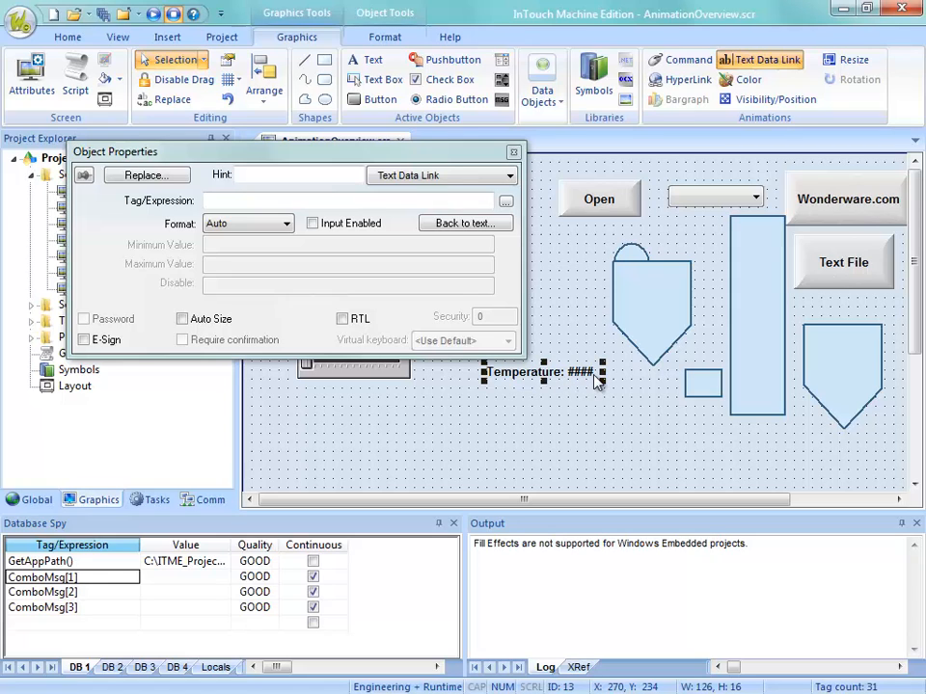
Link the Temperature text's data link to the Rot tag, check its caption placeholder, and close the properties
{"action": "double_click", "coordinate": [221, 204]}
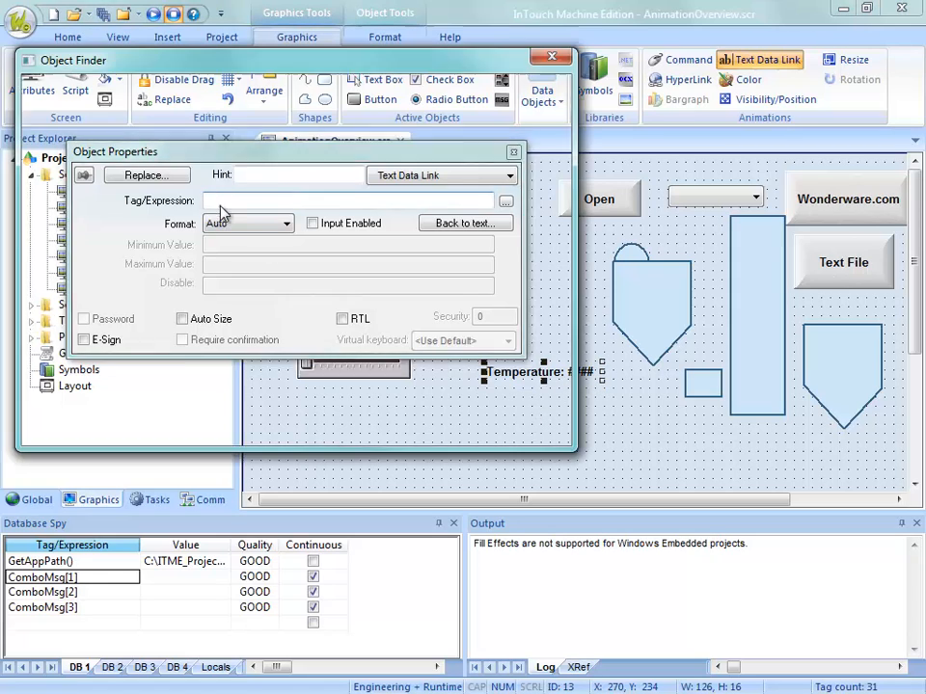
{"action": "type", "text": "t"}
{"action": "key", "text": "BackSpace"}
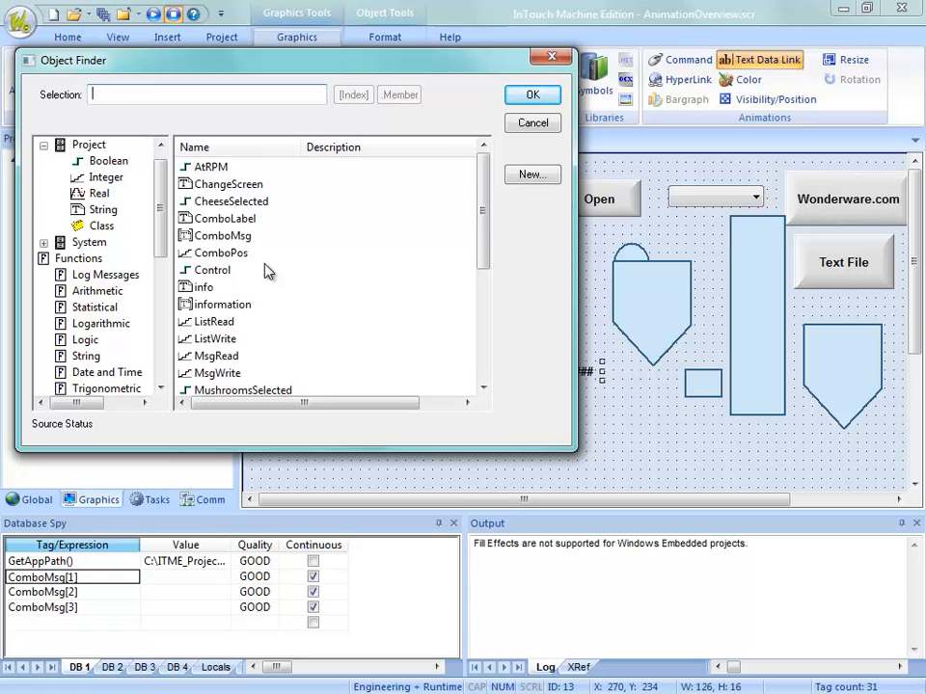
{"action": "type", "text": "r"}
{"action": "left_click", "coordinate": [204, 169]}
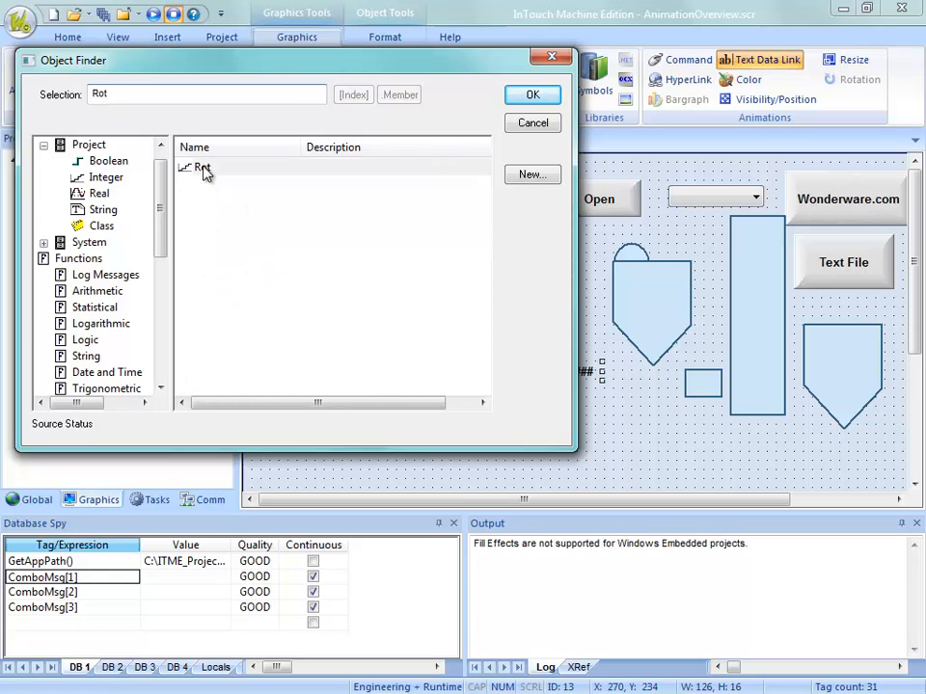
{"action": "left_click", "coordinate": [548, 98]}
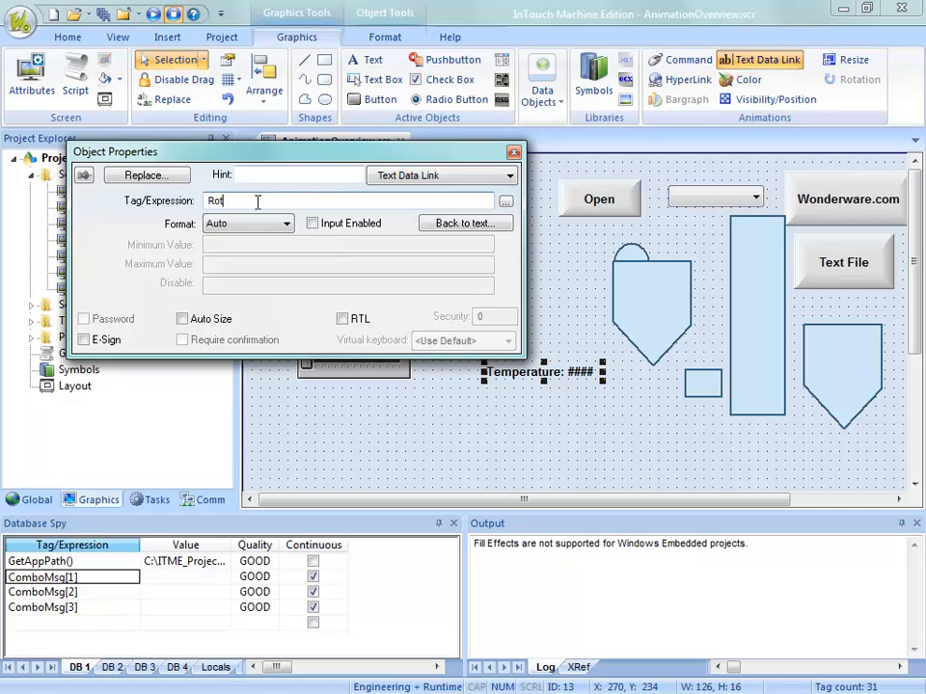
{"action": "left_click", "coordinate": [430, 176]}
{"action": "left_click", "coordinate": [424, 193]}
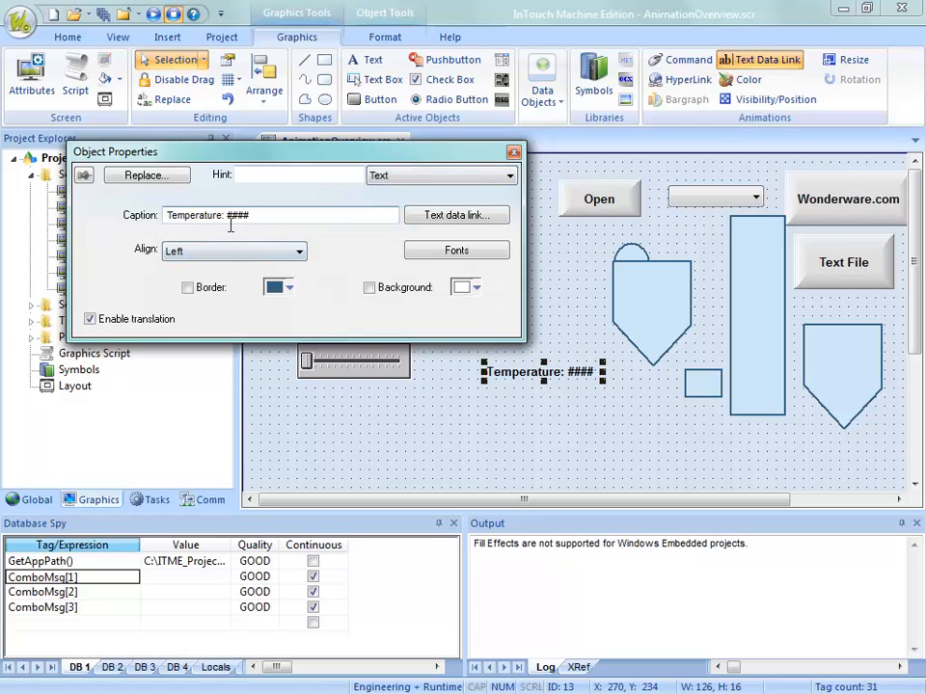
{"action": "left_click", "coordinate": [513, 151]}
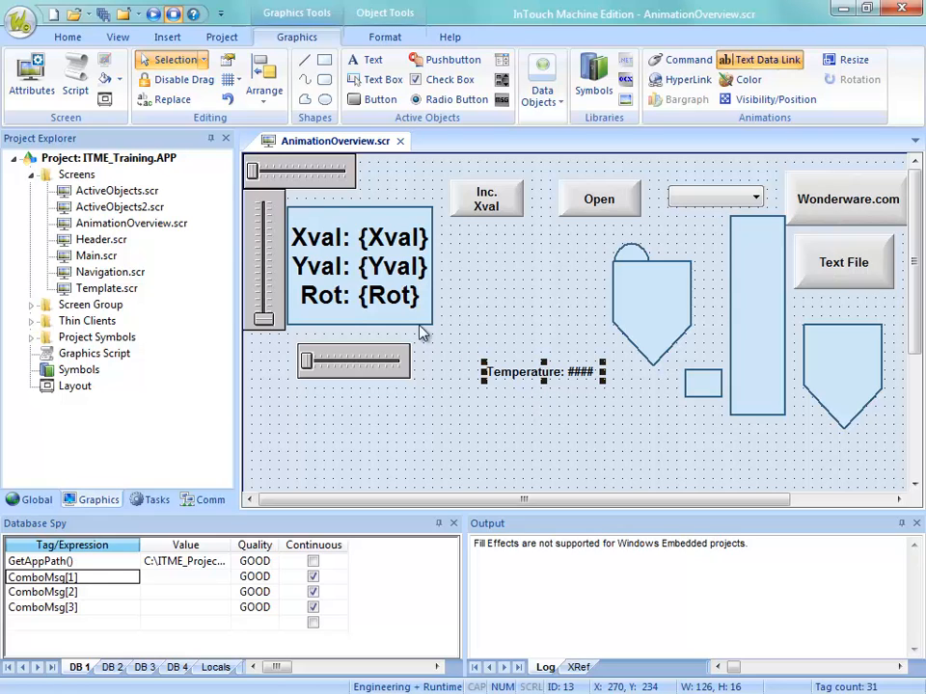
Run the project, download AnimationOverview.scr to the target, and test the Temperature value with the Rot slider, returning it to 0
{"action": "left_click", "coordinate": [154, 14]}
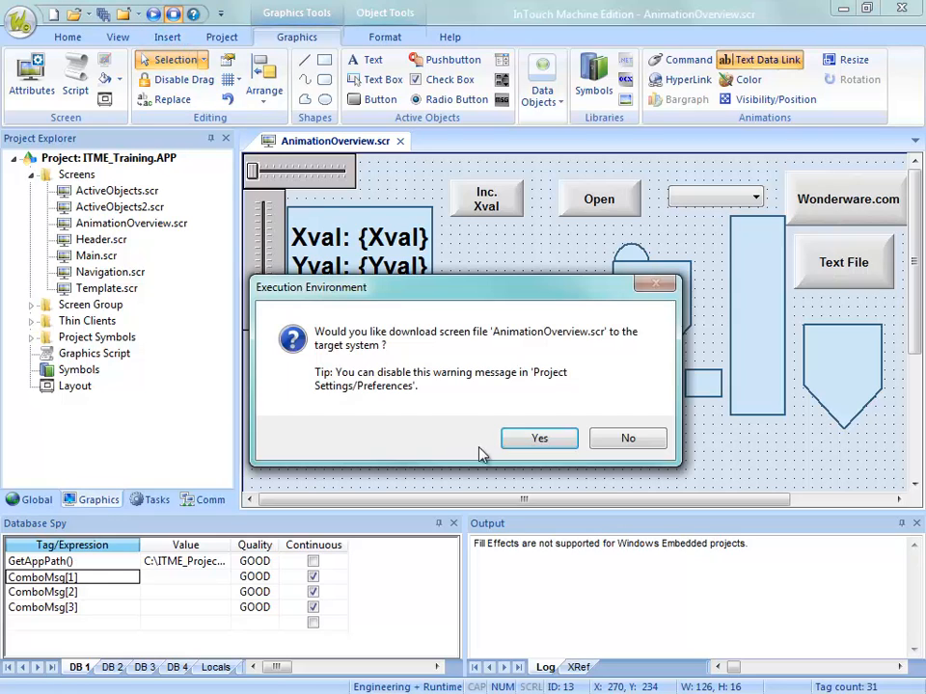
{"action": "left_click", "coordinate": [530, 437]}
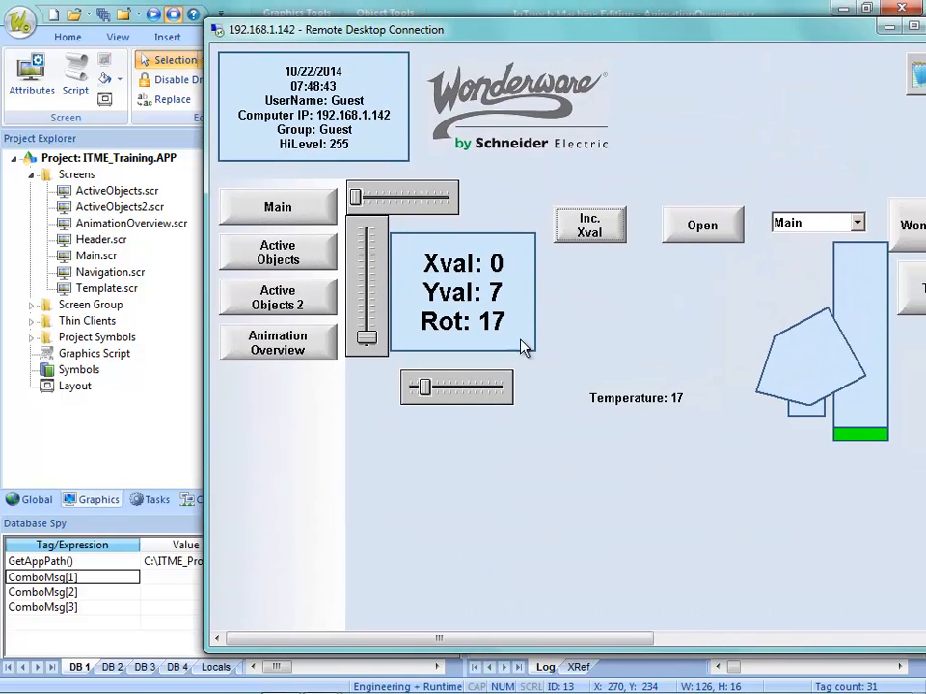
{"action": "left_click_drag", "start_coordinate": [429, 398], "coordinate": [460, 387]}
{"action": "left_click_drag", "start_coordinate": [502, 386], "coordinate": [407, 386]}
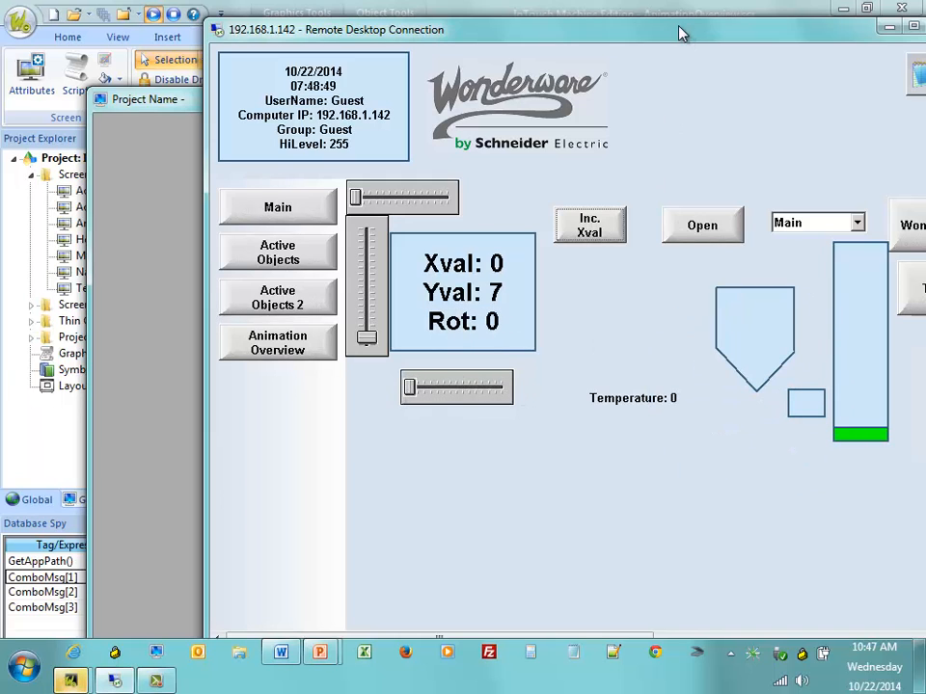
{"action": "left_click", "coordinate": [889, 27]}
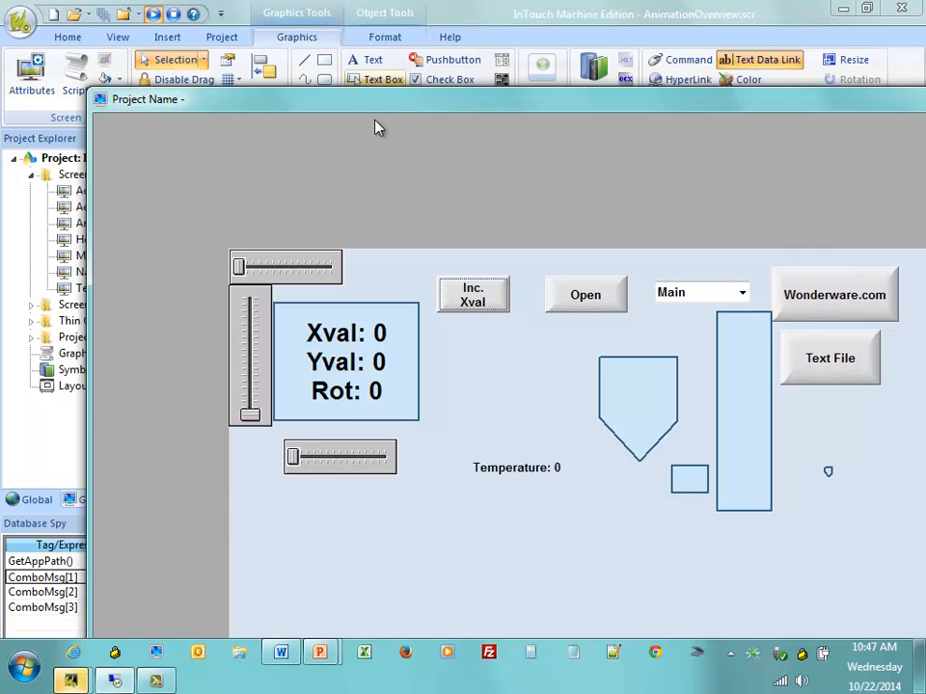
{"action": "left_click_drag", "start_coordinate": [391, 101], "coordinate": [393, 72]}
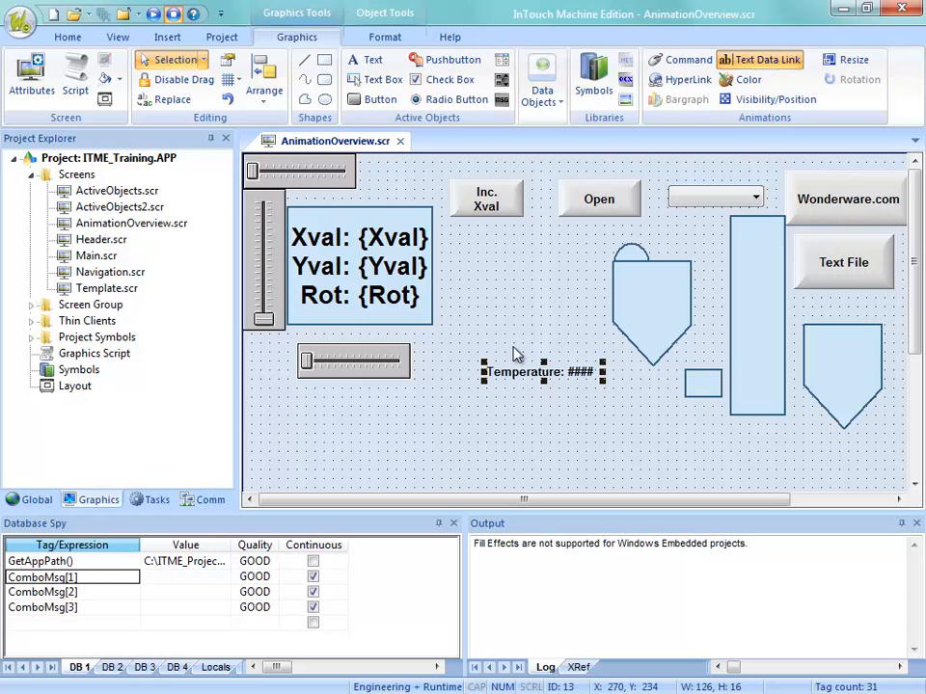
Add a text object reading "####" just below the Temperature text
{"action": "left_click", "coordinate": [368, 60]}
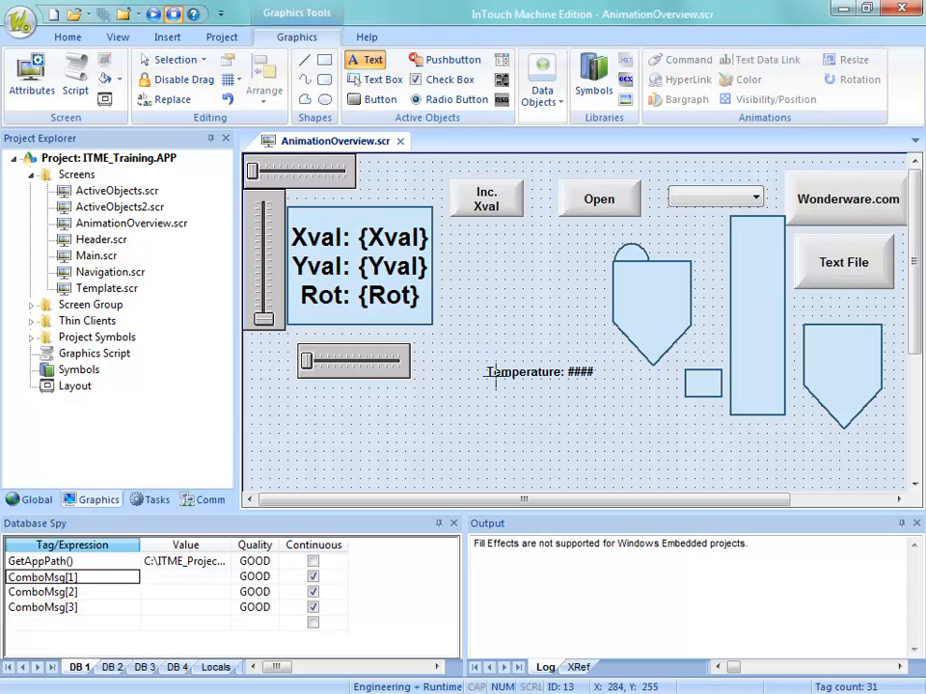
{"action": "left_click", "coordinate": [501, 408]}
{"action": "type", "text": "####"}
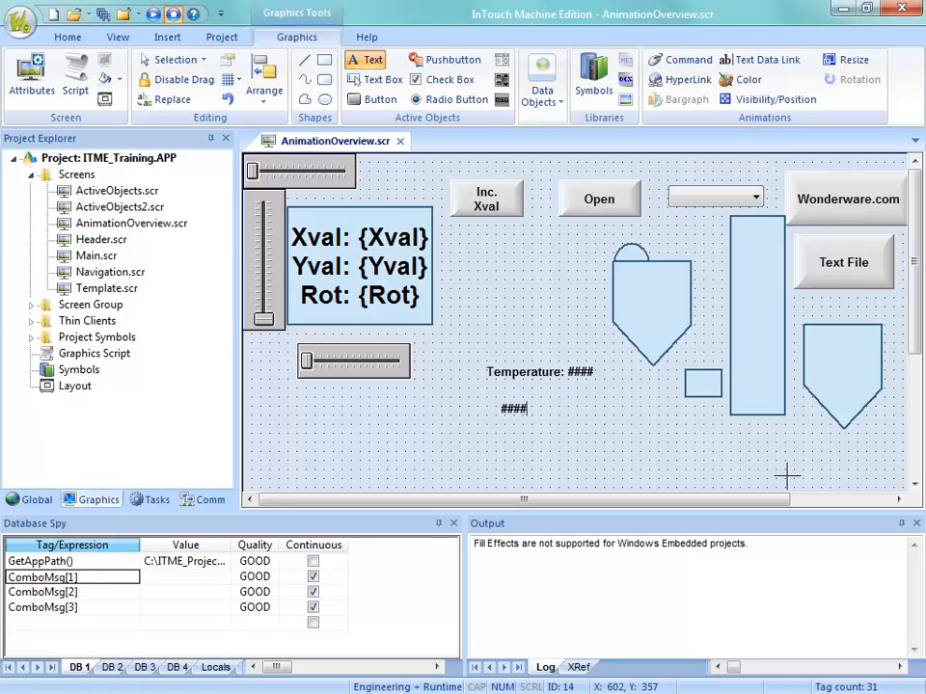
{"action": "key", "text": "Escape"}
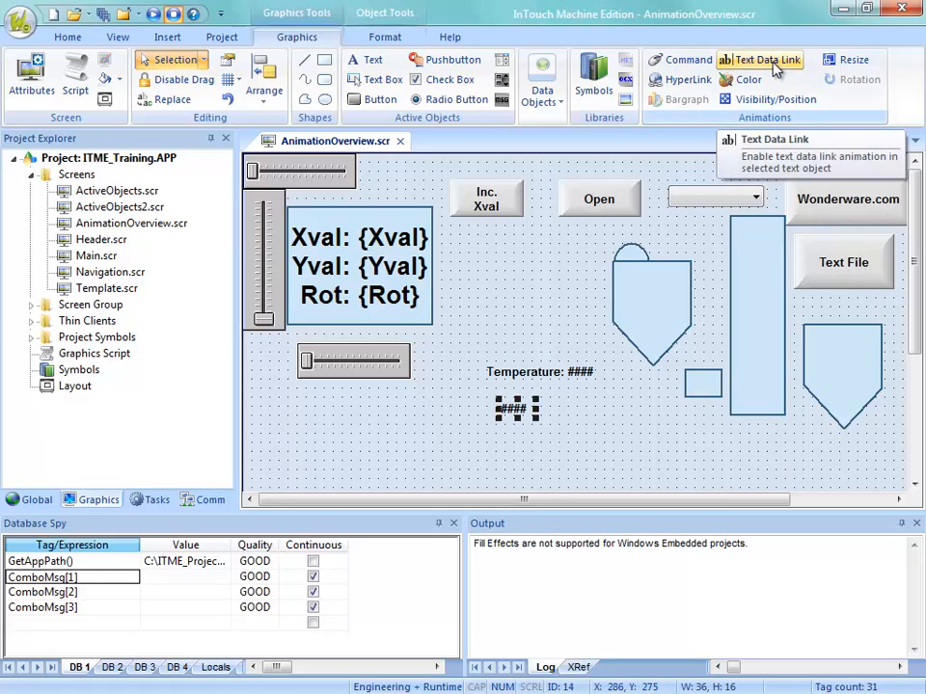
Enable Text Data Link with Input Enabled on the lower "####" text and review its Format options
{"action": "left_click", "coordinate": [777, 69]}
{"action": "double_click", "coordinate": [513, 411]}
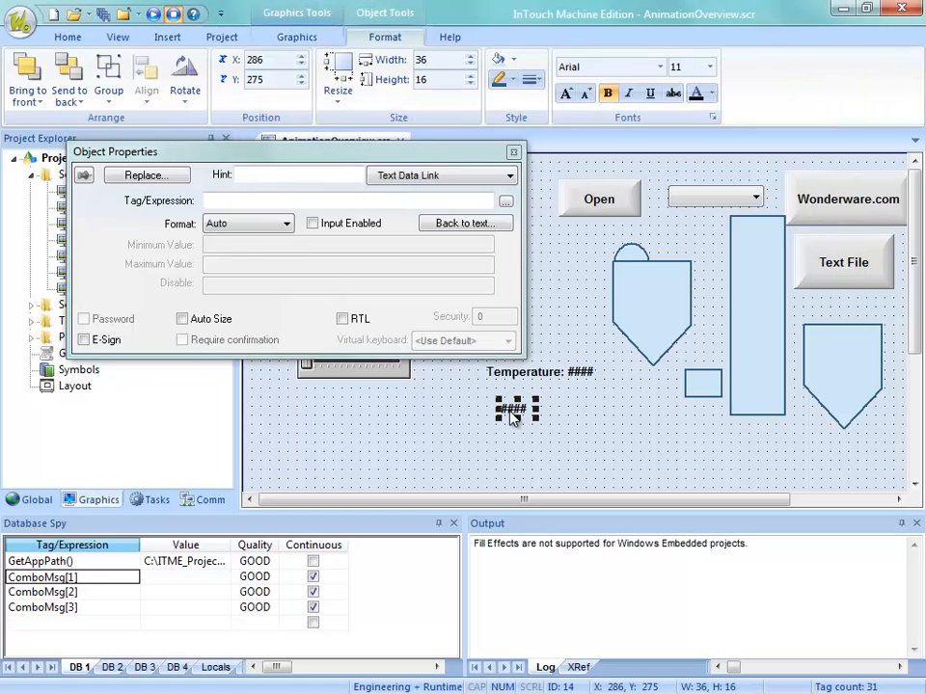
{"action": "left_click", "coordinate": [312, 224]}
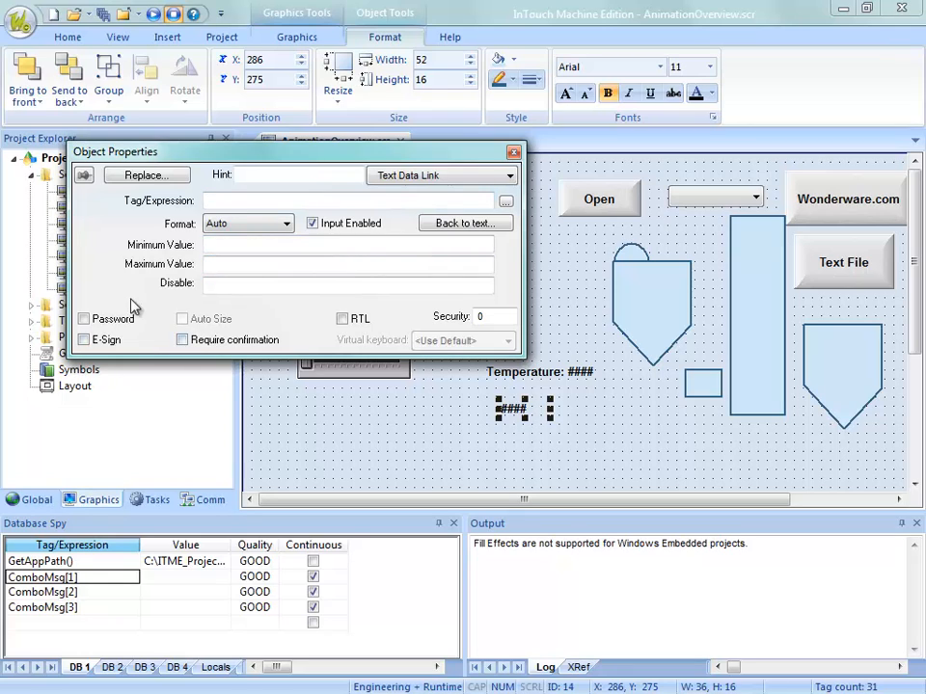
{"action": "left_click", "coordinate": [291, 44]}
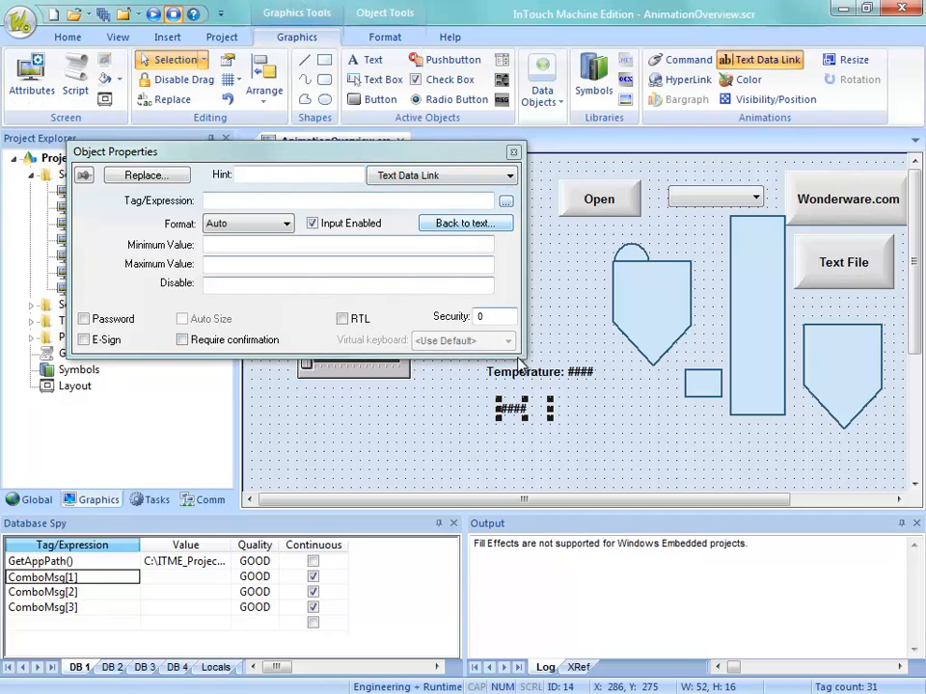
{"action": "left_click", "coordinate": [222, 228]}
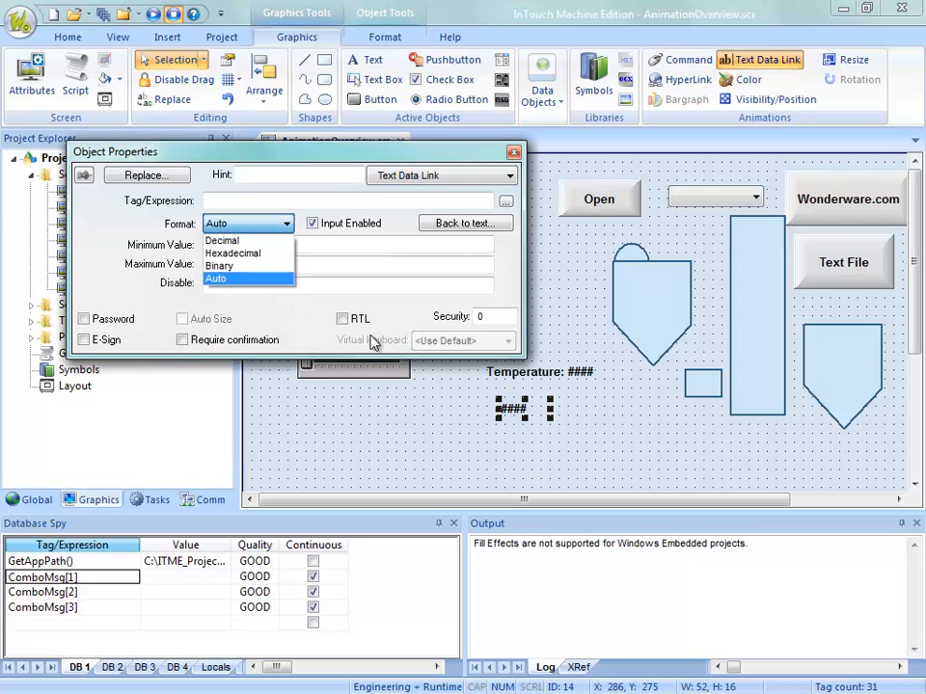
{"action": "left_click", "coordinate": [141, 290]}
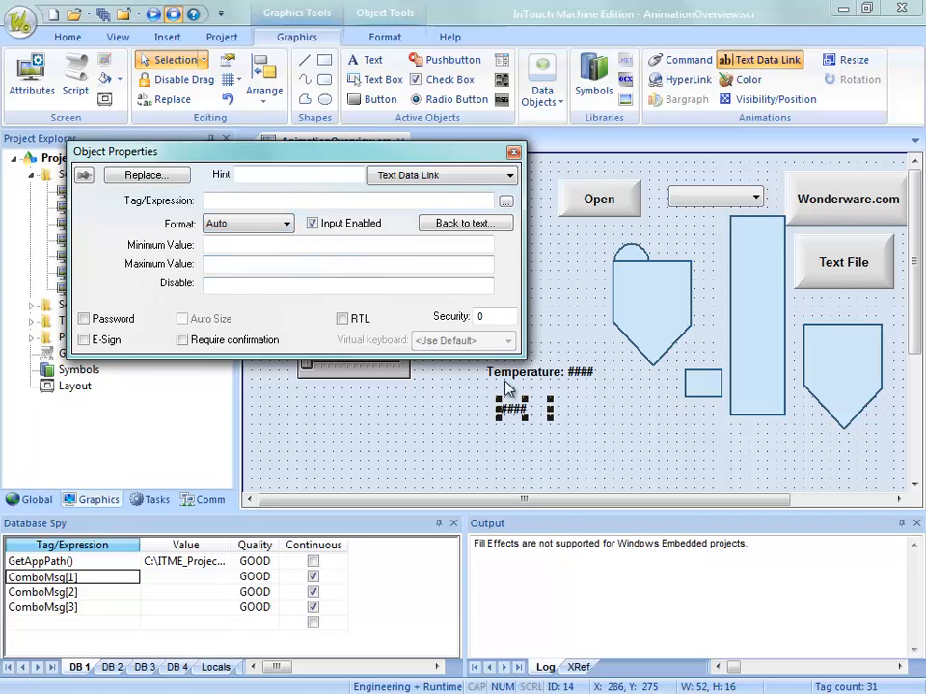
Try a background and a border on the lower "####" text, remove both, and return to its Text Data Link properties
{"action": "left_click", "coordinate": [454, 226]}
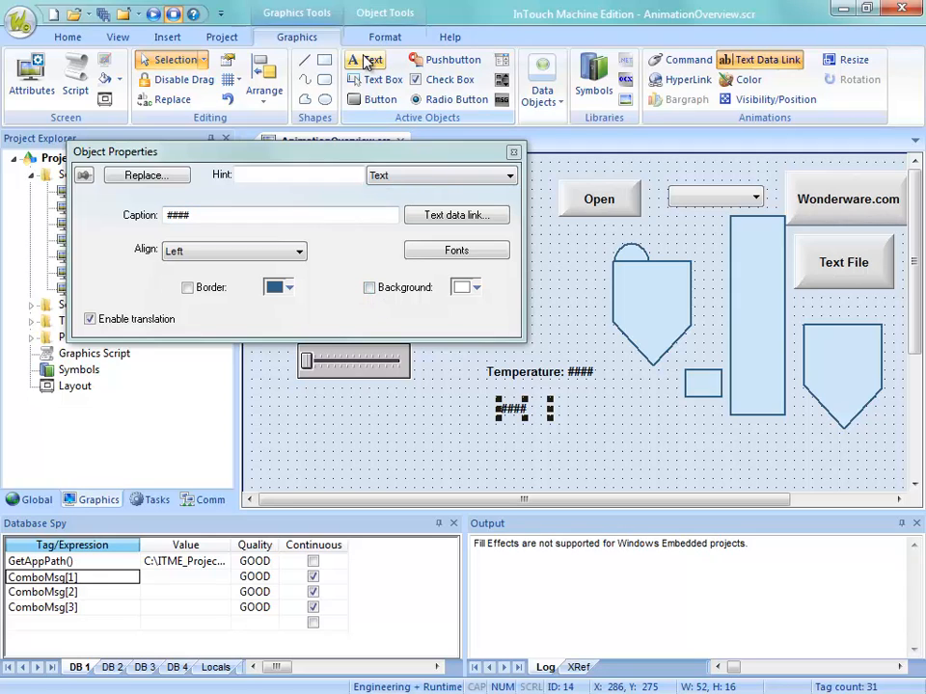
{"action": "left_click", "coordinate": [370, 289]}
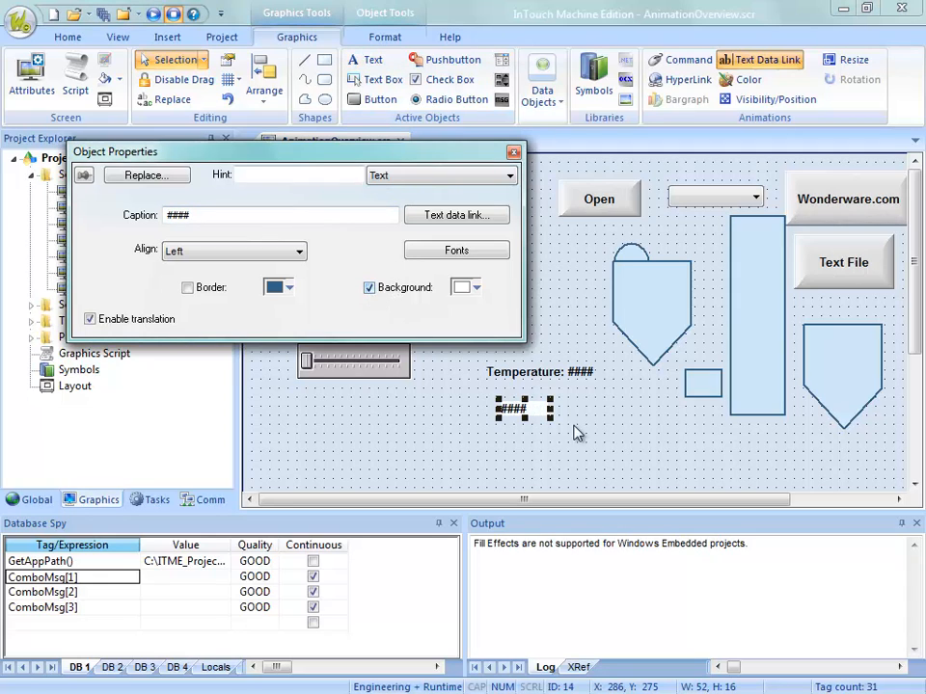
{"action": "left_click", "coordinate": [188, 287]}
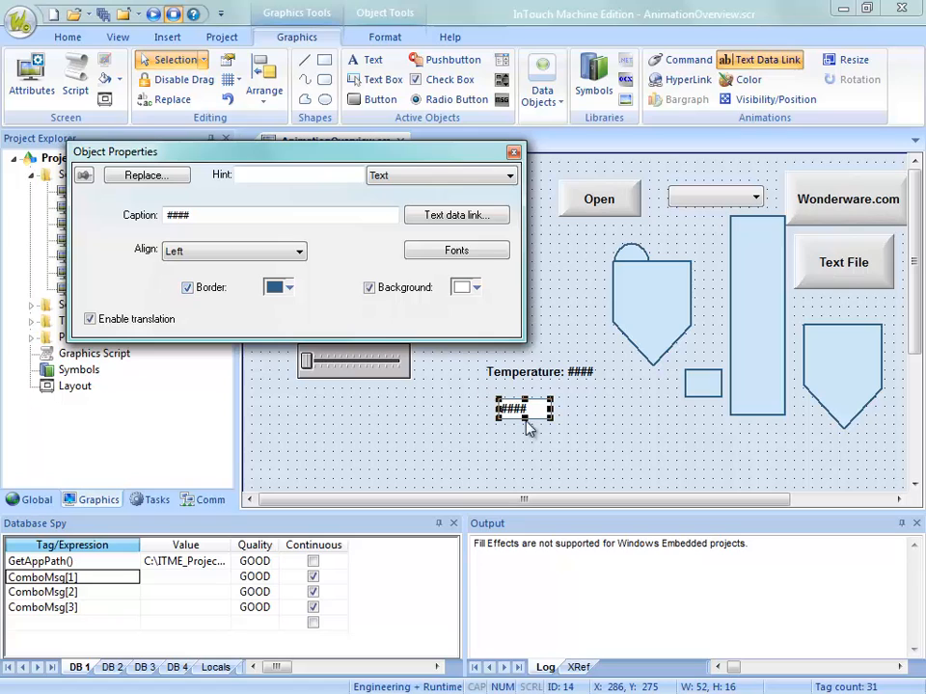
{"action": "left_click", "coordinate": [188, 288]}
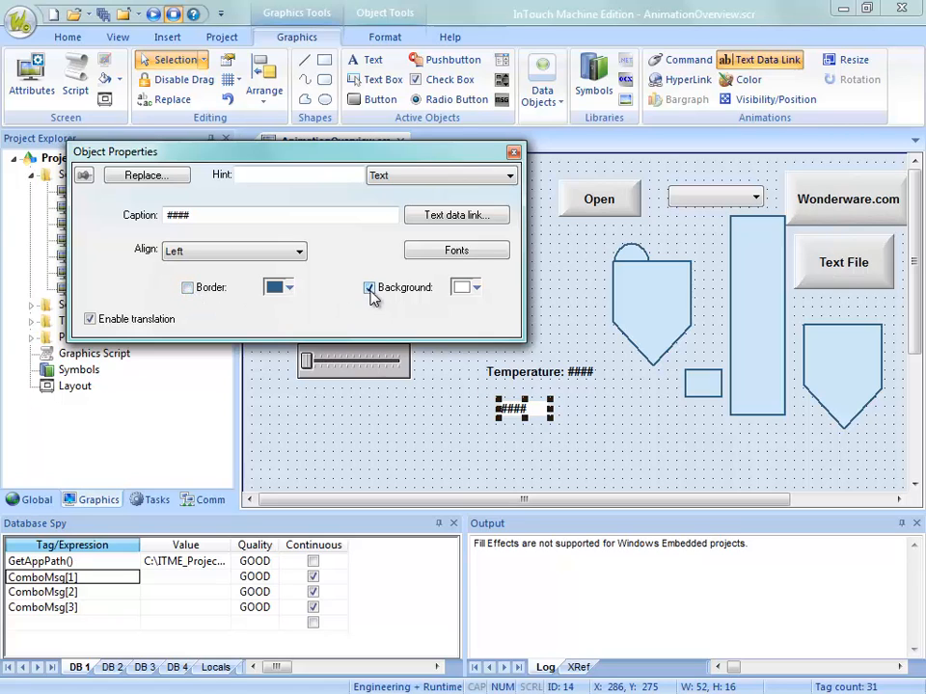
{"action": "left_click", "coordinate": [370, 288]}
{"action": "left_click", "coordinate": [514, 407]}
{"action": "double_click", "coordinate": [514, 408]}
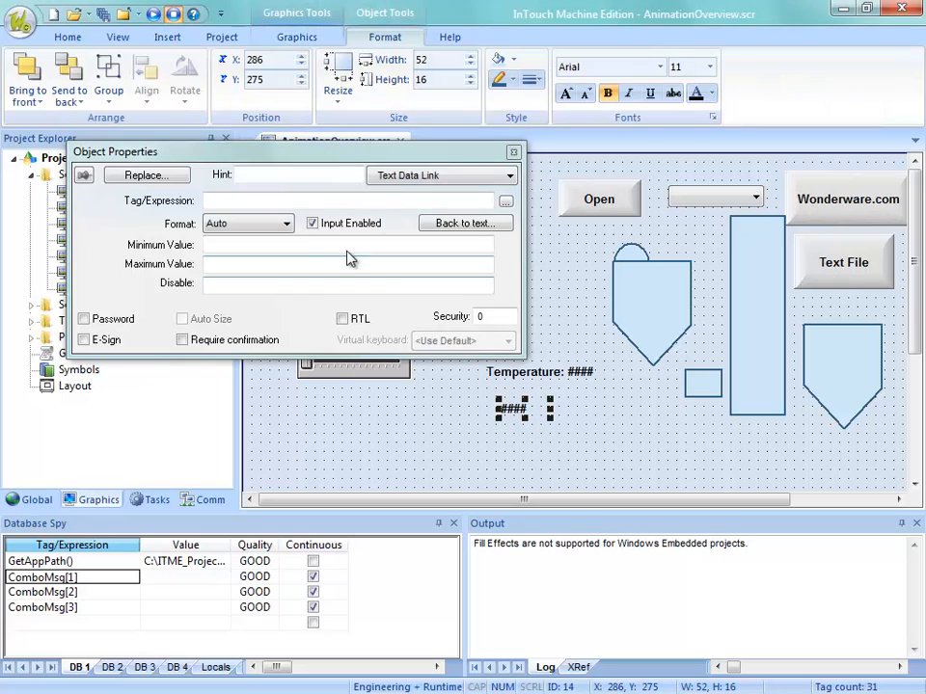
Display the tab order of the objects on the AnimationOverview screen, and hide it again
{"action": "left_click", "coordinate": [439, 428]}
{"action": "right_click", "coordinate": [446, 424]}
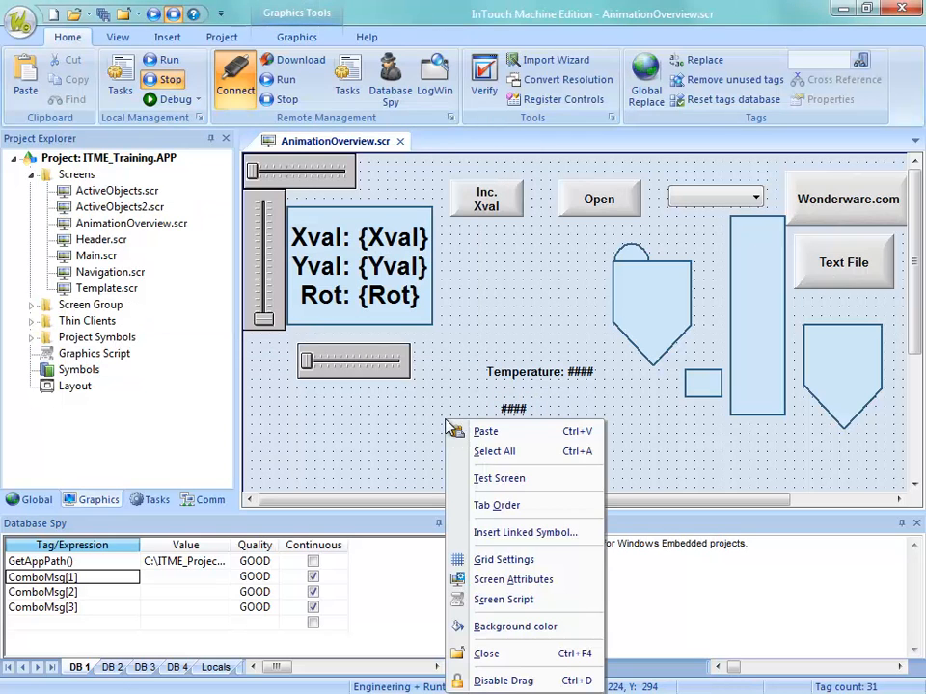
{"action": "left_click", "coordinate": [490, 505]}
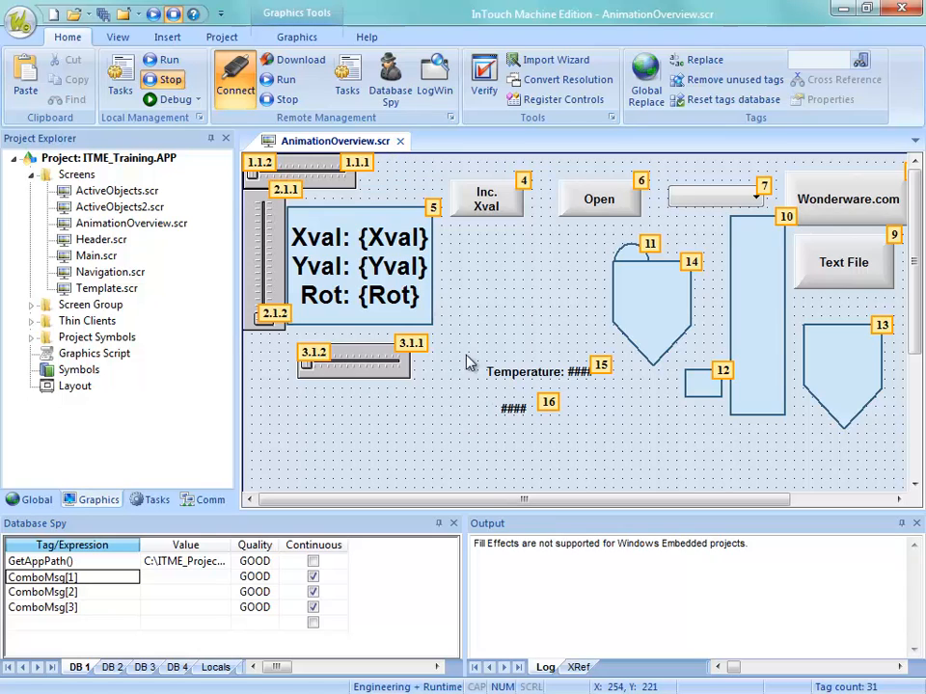
{"action": "right_click", "coordinate": [447, 384]}
{"action": "left_click", "coordinate": [491, 511]}
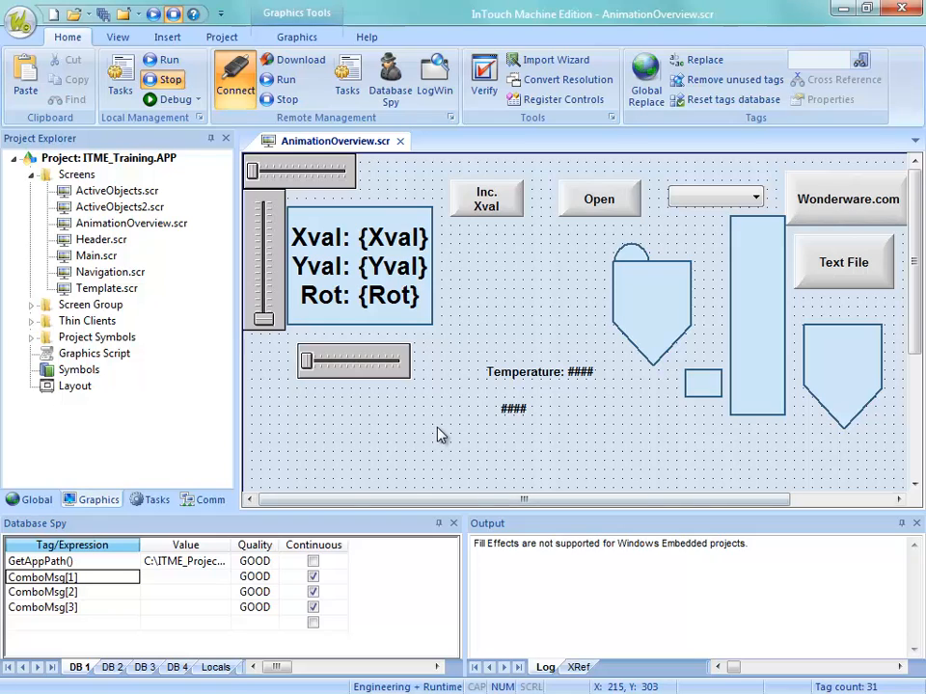
Check the virtual keyboard option in the Text Data Link properties of the lower "####" text
{"action": "left_click", "coordinate": [524, 415]}
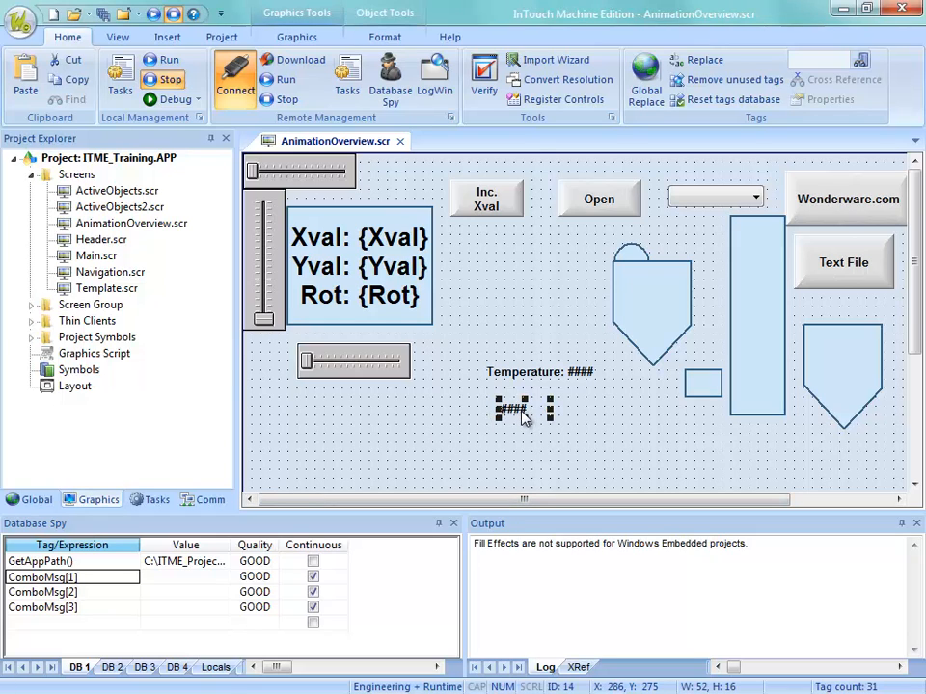
{"action": "double_click", "coordinate": [523, 414]}
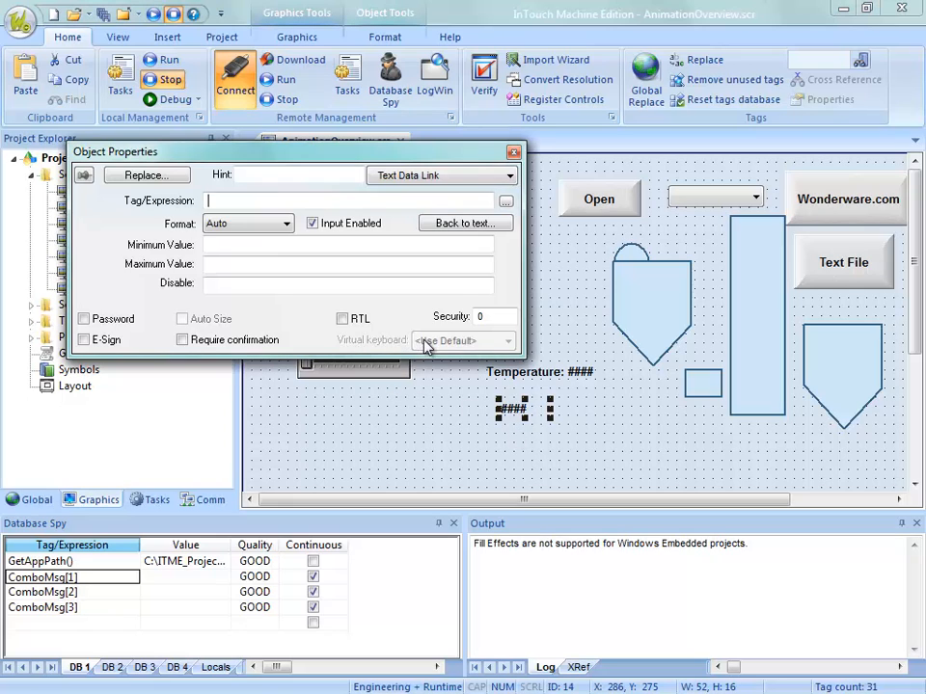
{"action": "left_click", "coordinate": [437, 422]}
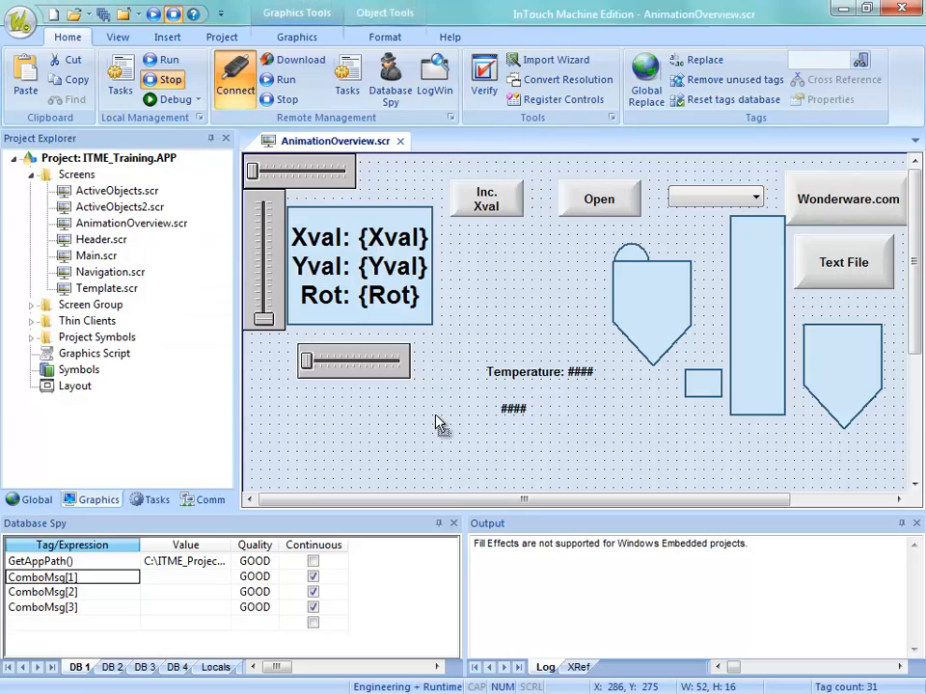
Enable the virtual keyboard in the project's viewer settings, review the available keyboard types and keep Keypad as the default
{"action": "left_click", "coordinate": [223, 39]}
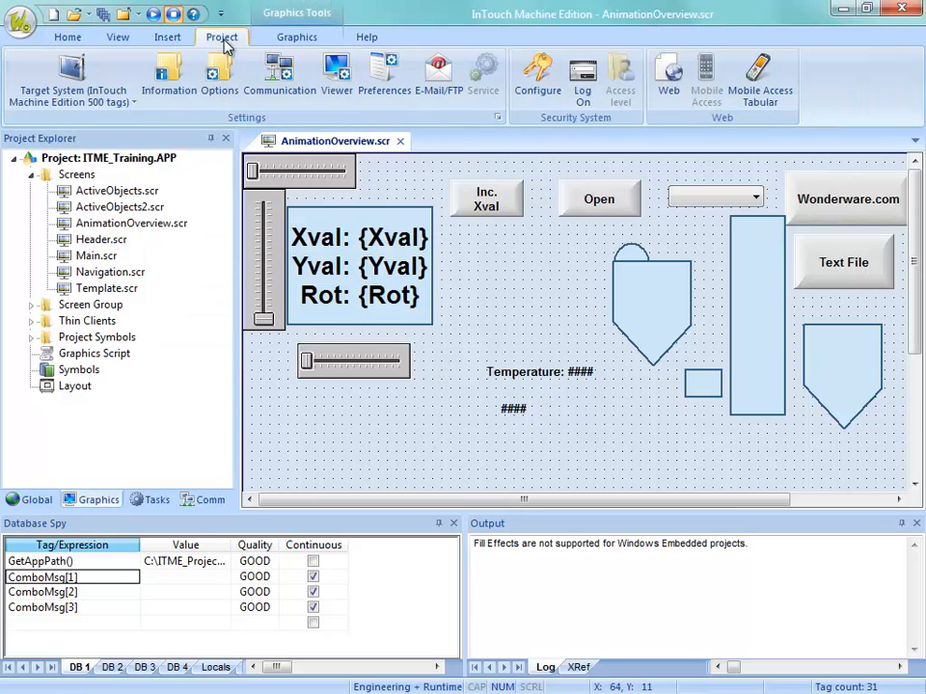
{"action": "left_click", "coordinate": [335, 82]}
{"action": "left_click", "coordinate": [575, 313]}
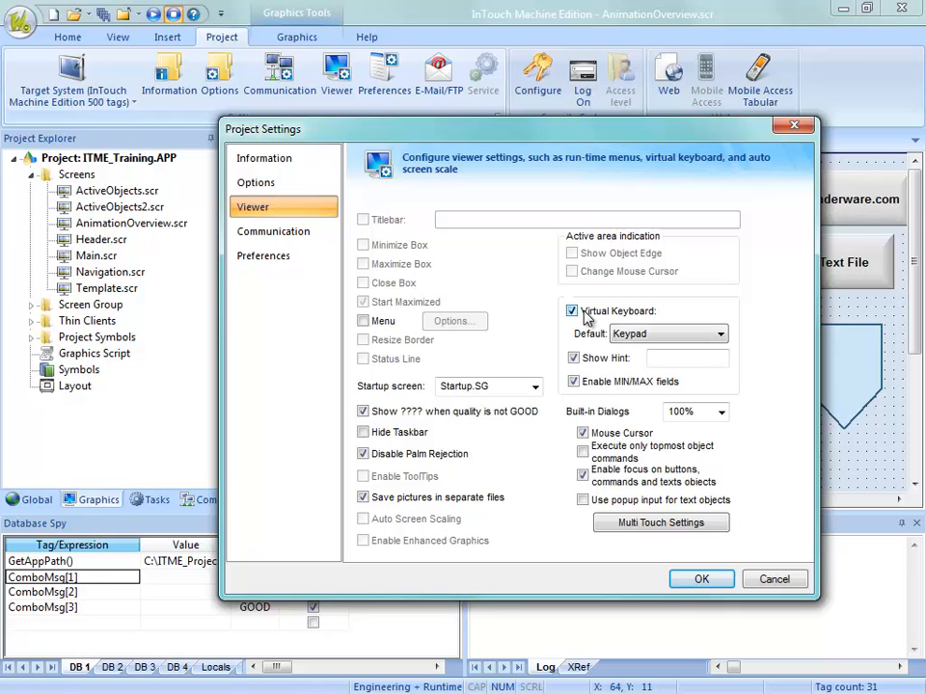
{"action": "left_click", "coordinate": [626, 335]}
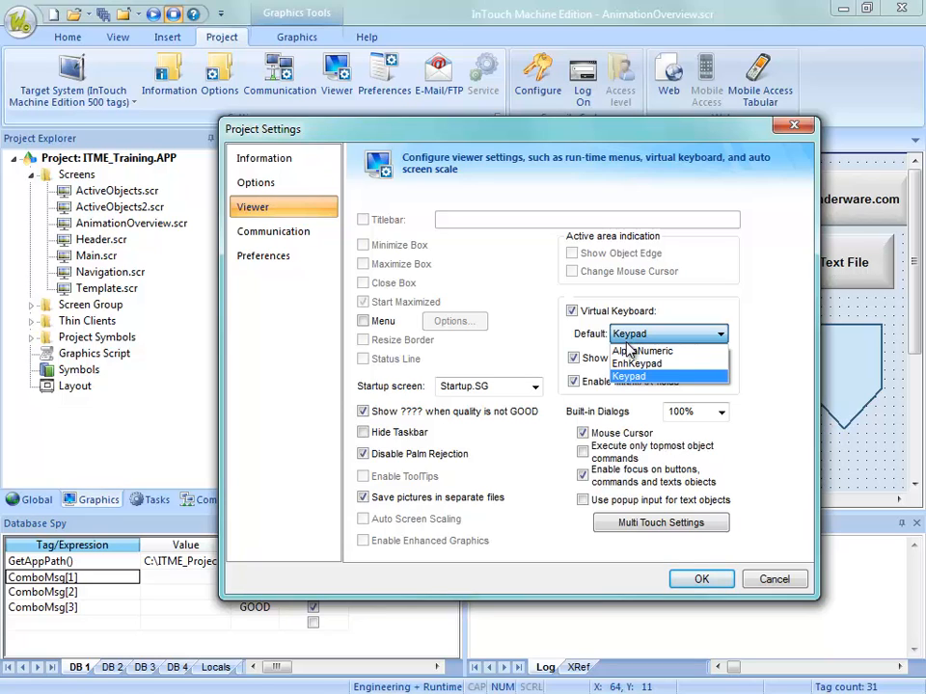
{"action": "left_click", "coordinate": [632, 377]}
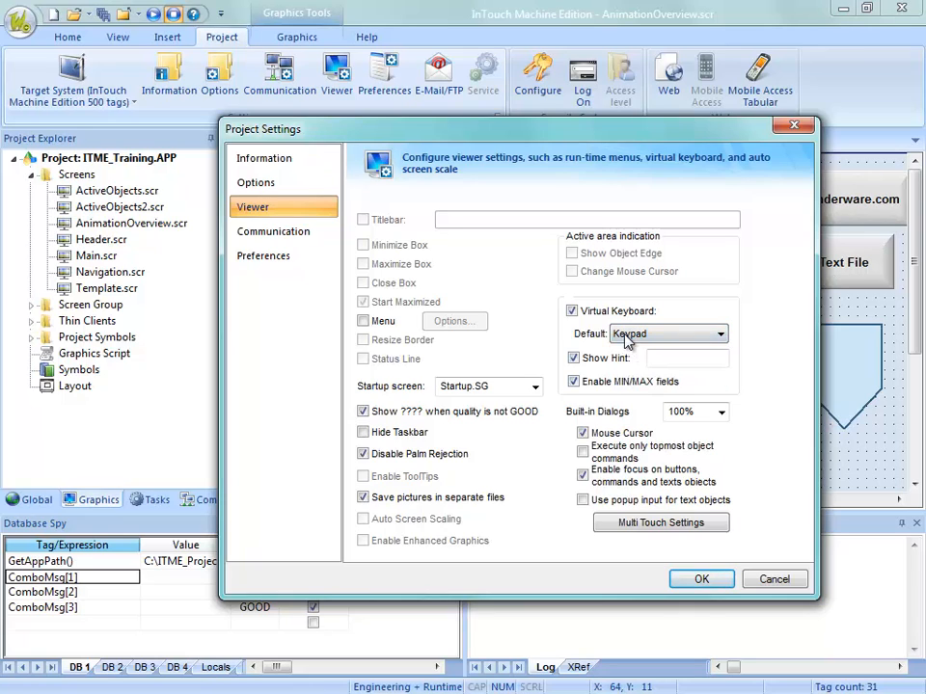
{"action": "left_click", "coordinate": [637, 335]}
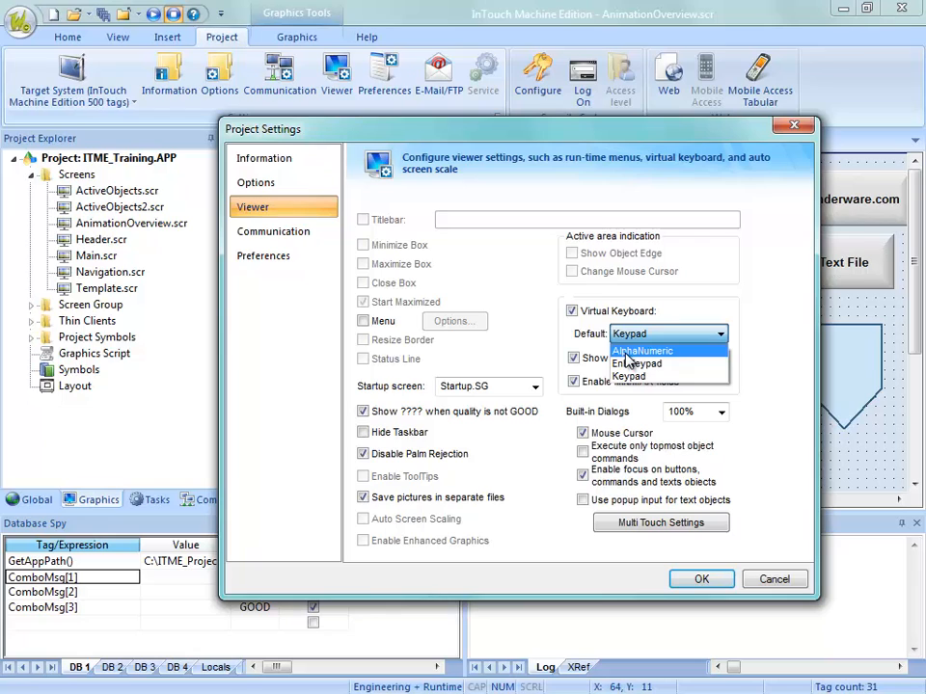
{"action": "left_click", "coordinate": [629, 351]}
{"action": "left_click", "coordinate": [633, 338]}
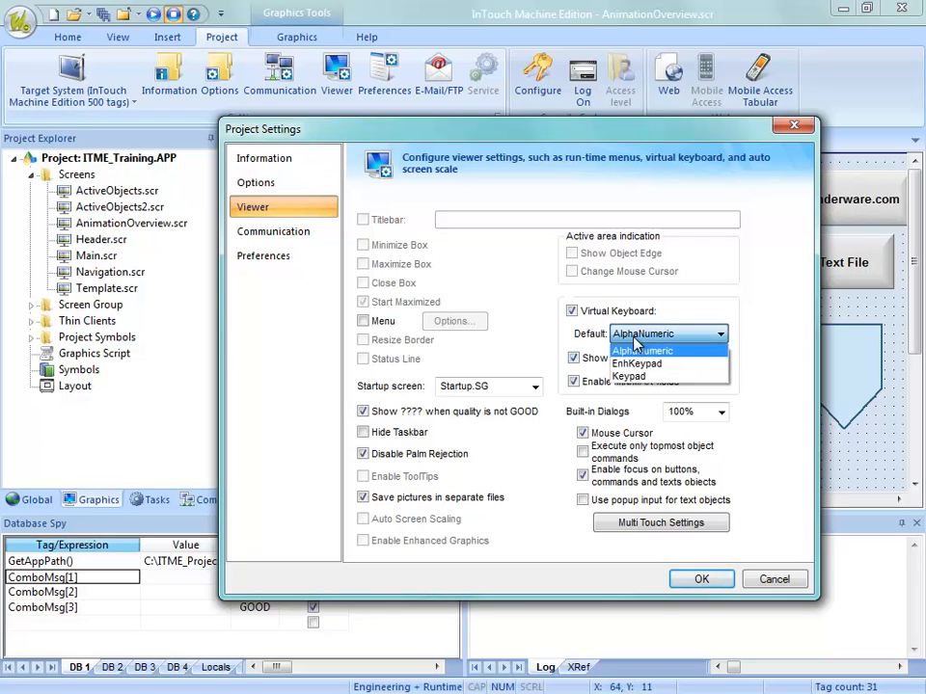
{"action": "left_click", "coordinate": [630, 378]}
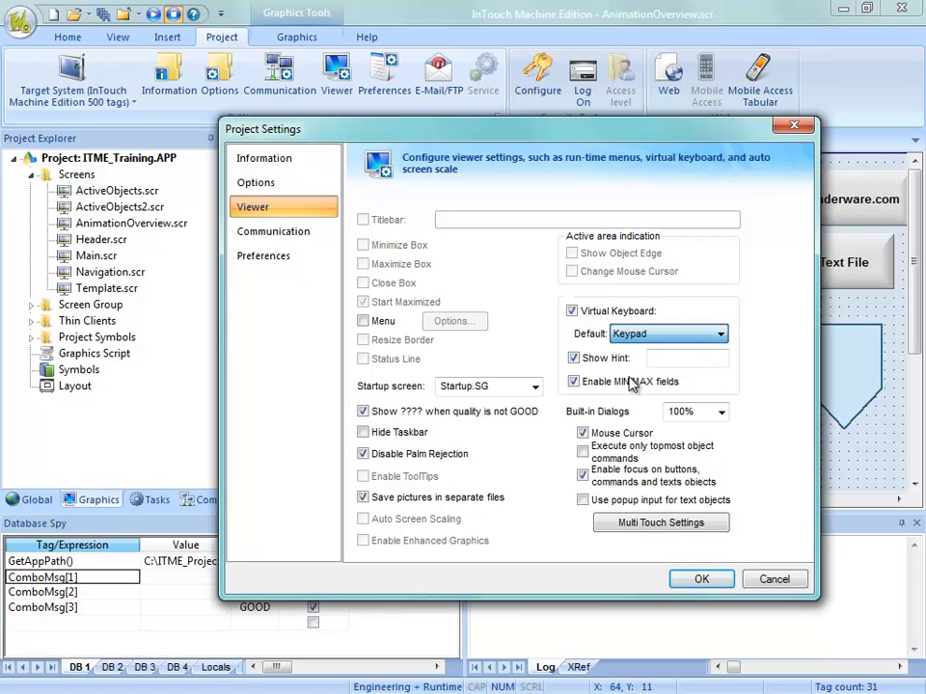
{"action": "left_click", "coordinate": [687, 582]}
Review the virtual keyboard choices for the lower "####" text, keep <Use Default>, and save the AnimationOverview screen
{"action": "double_click", "coordinate": [511, 414]}
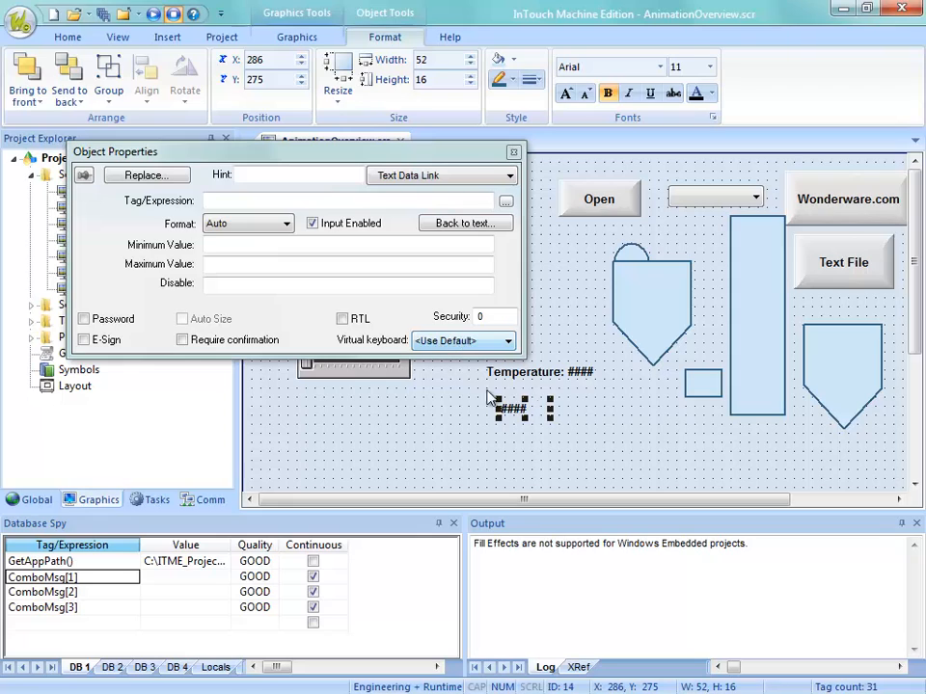
{"action": "left_click", "coordinate": [442, 340]}
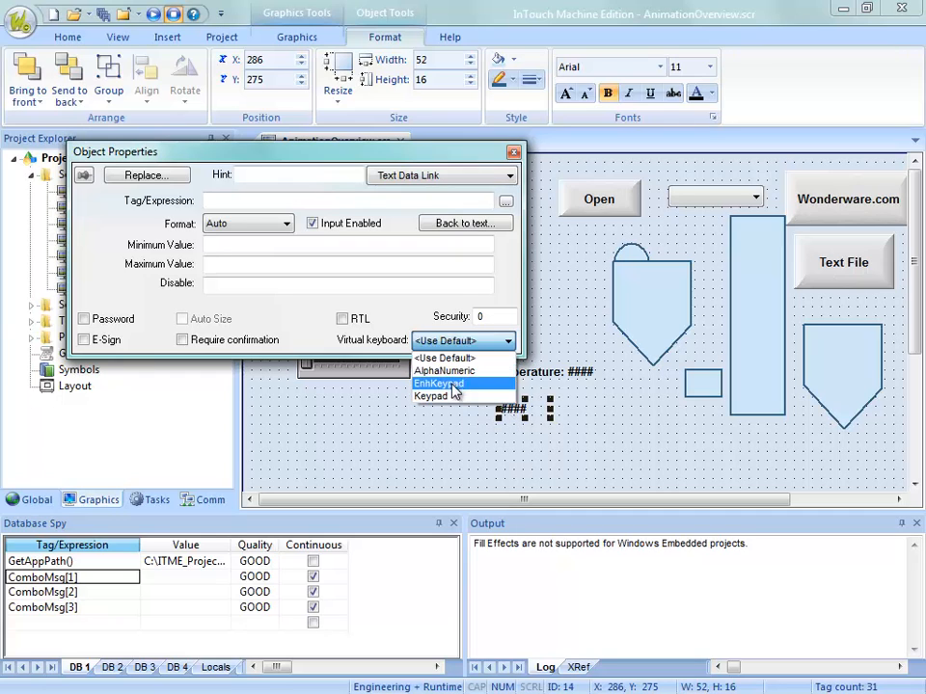
{"action": "left_click", "coordinate": [449, 358]}
{"action": "left_click", "coordinate": [473, 434]}
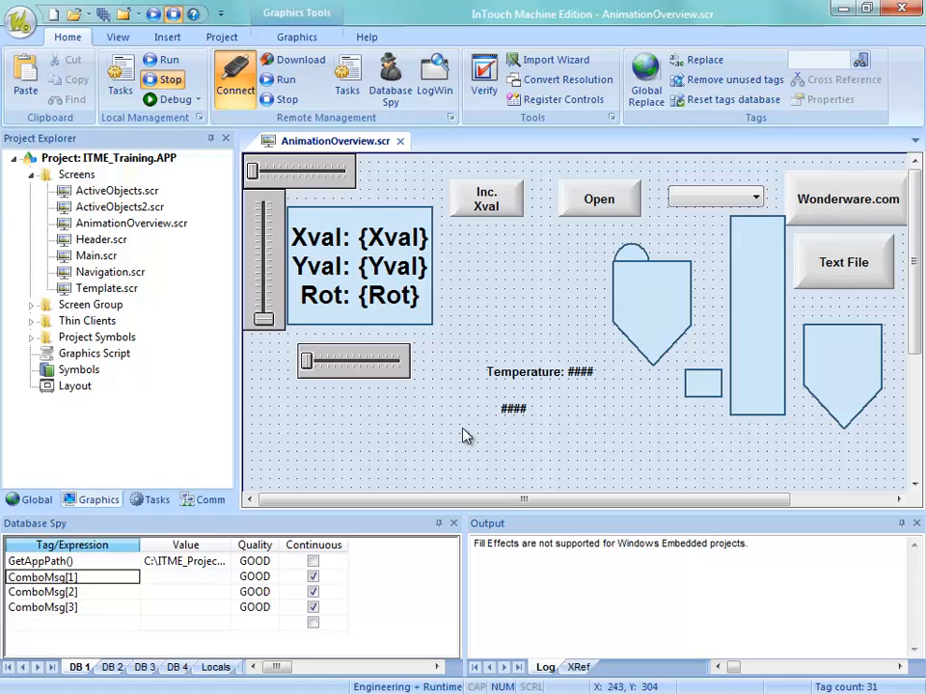
{"action": "right_click", "coordinate": [335, 143]}
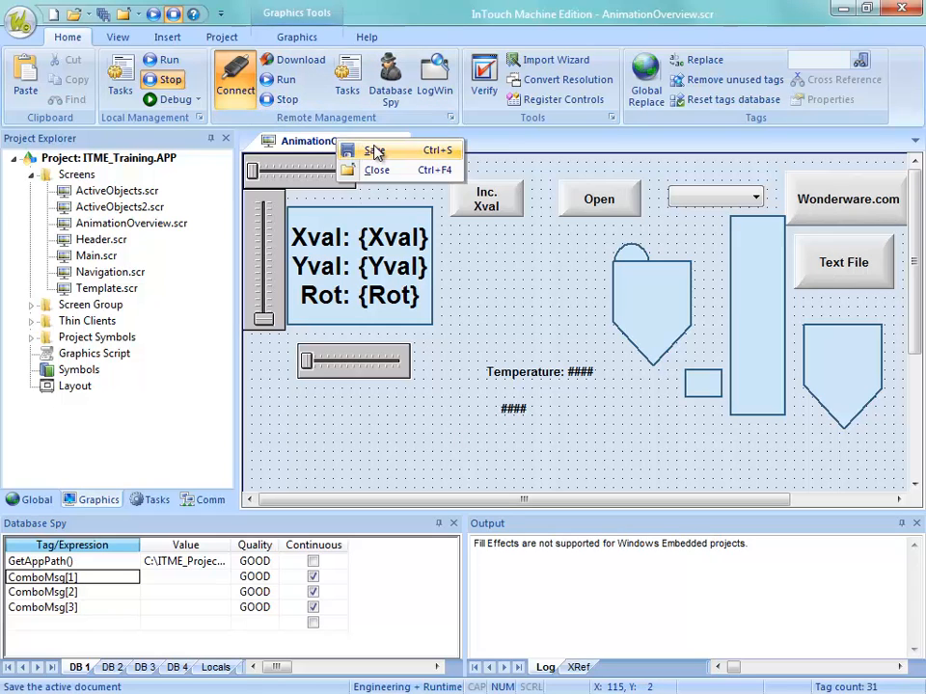
{"action": "left_click", "coordinate": [370, 148]}
{"action": "left_click", "coordinate": [536, 439]}
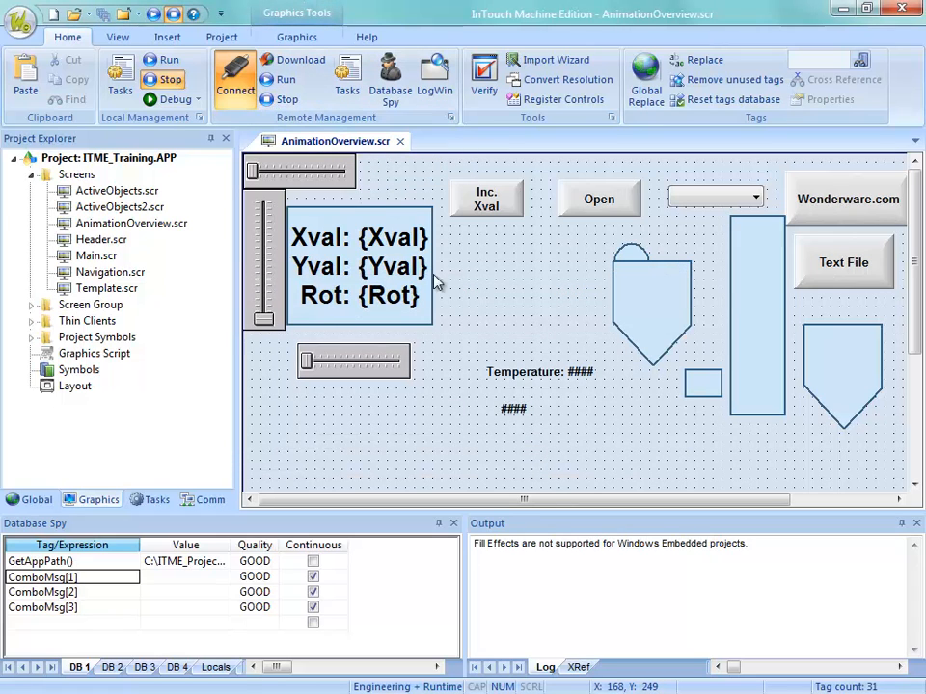
Try input on the lower "####" text in the remote client, and return to its Text Data Link properties
{"action": "left_click", "coordinate": [235, 75]}
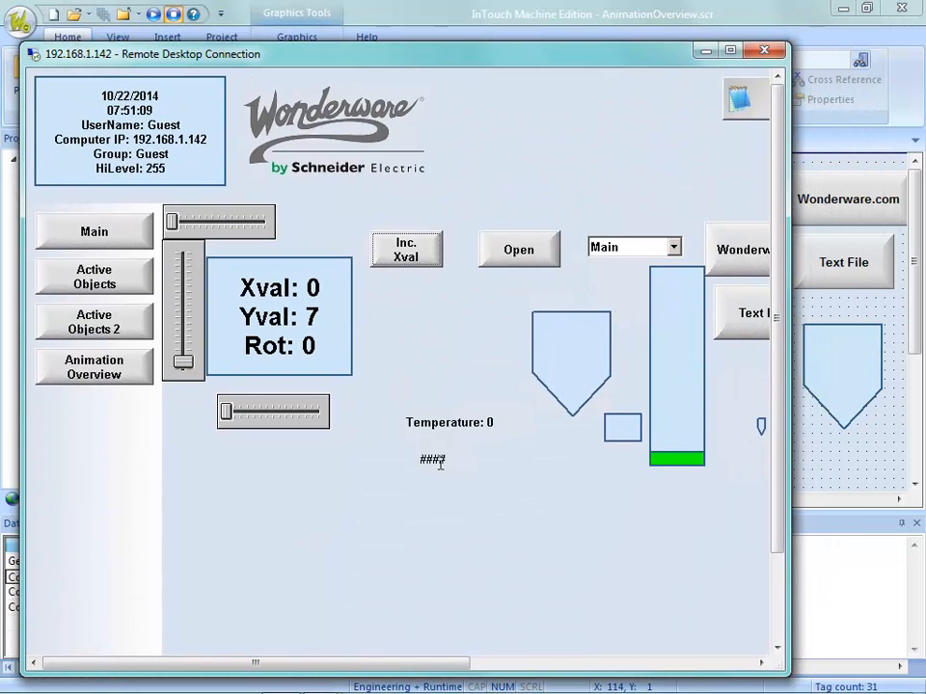
{"action": "left_click", "coordinate": [438, 462]}
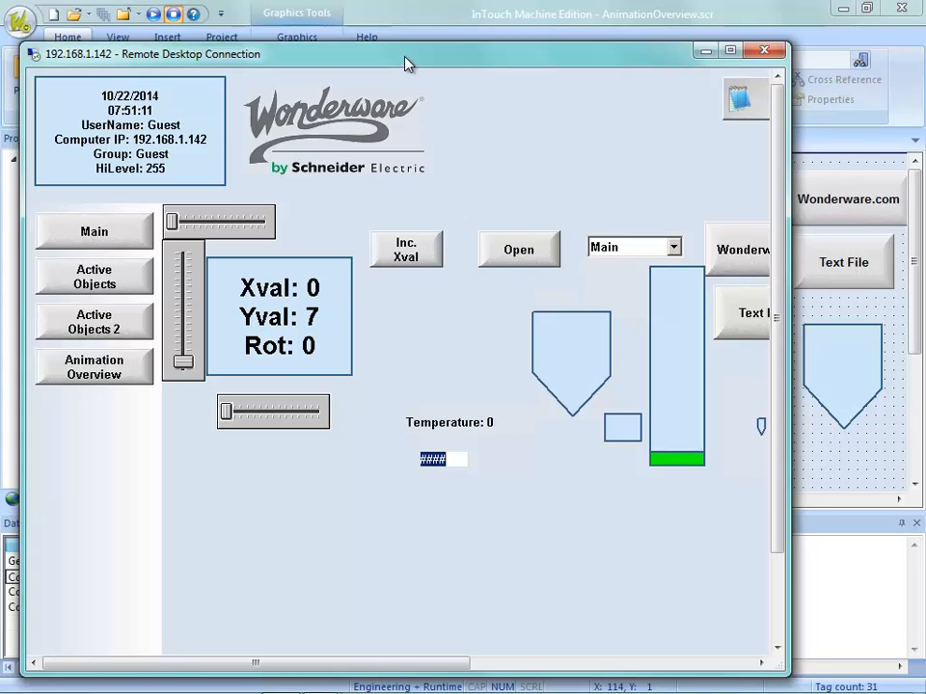
{"action": "left_click_drag", "start_coordinate": [404, 56], "coordinate": [485, 0]}
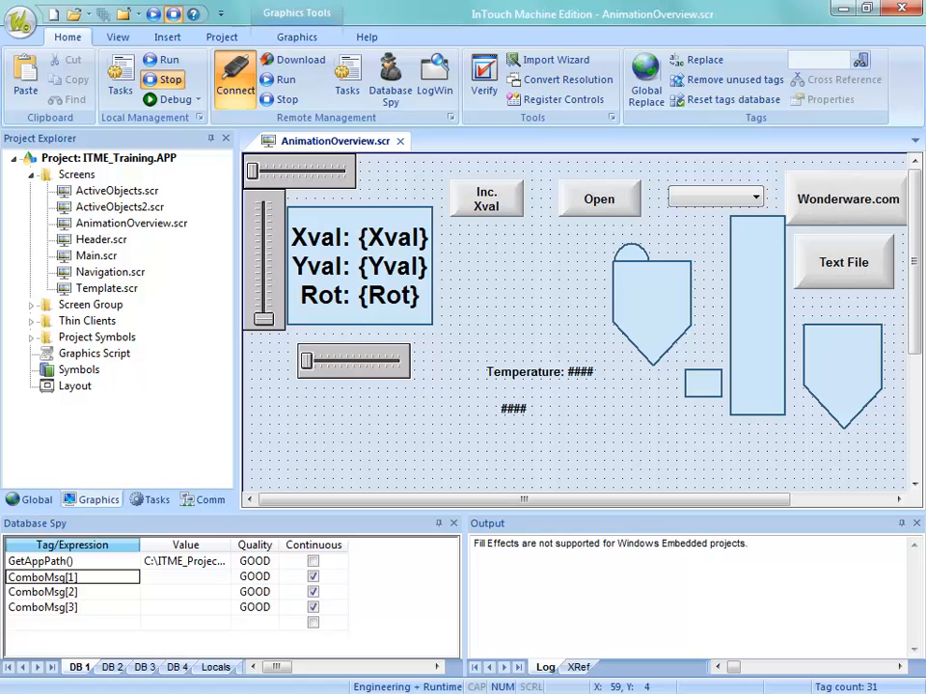
{"action": "double_click", "coordinate": [514, 410]}
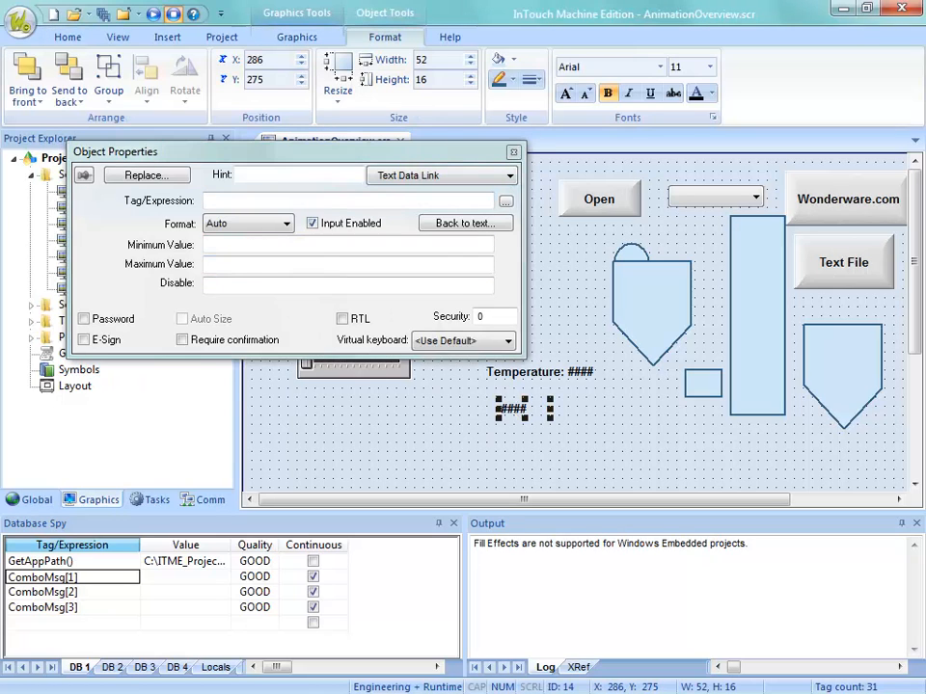
{"action": "left_click", "coordinate": [289, 200]}
Show the Animation Overview screen in the remote client again and try entering 15 in the "####" text with the keypad
{"action": "mouse_move", "coordinate": [617, 0]}
{"action": "left_mouse_down"}
{"action": "mouse_move", "coordinate": [593, 101]}
{"action": "mouse_move", "coordinate": [587, 77]}
{"action": "left_mouse_up"}
{"action": "left_click", "coordinate": [166, 399]}
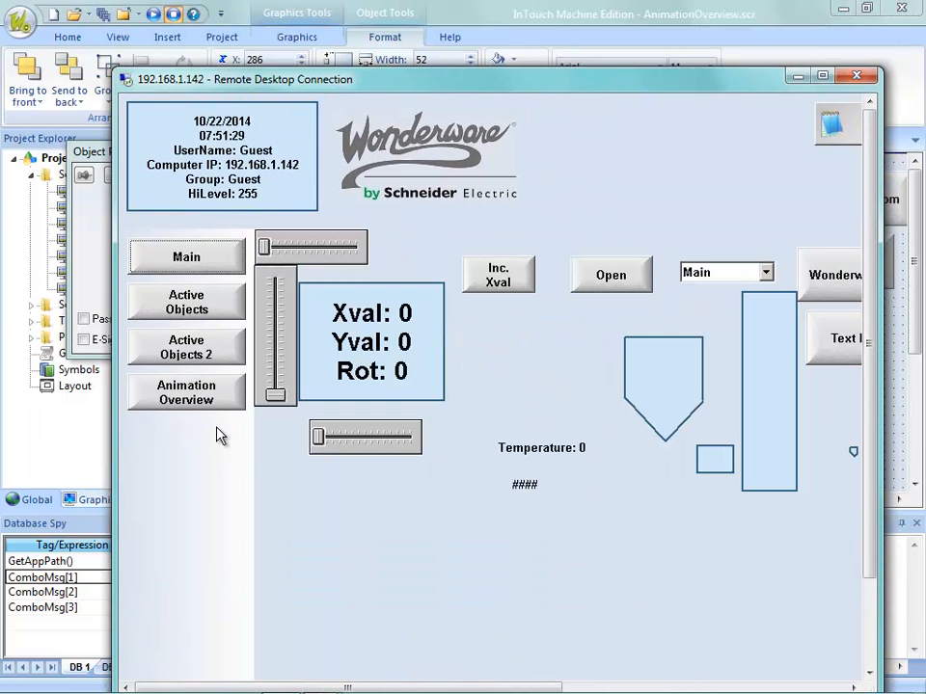
{"action": "left_click", "coordinate": [527, 485]}
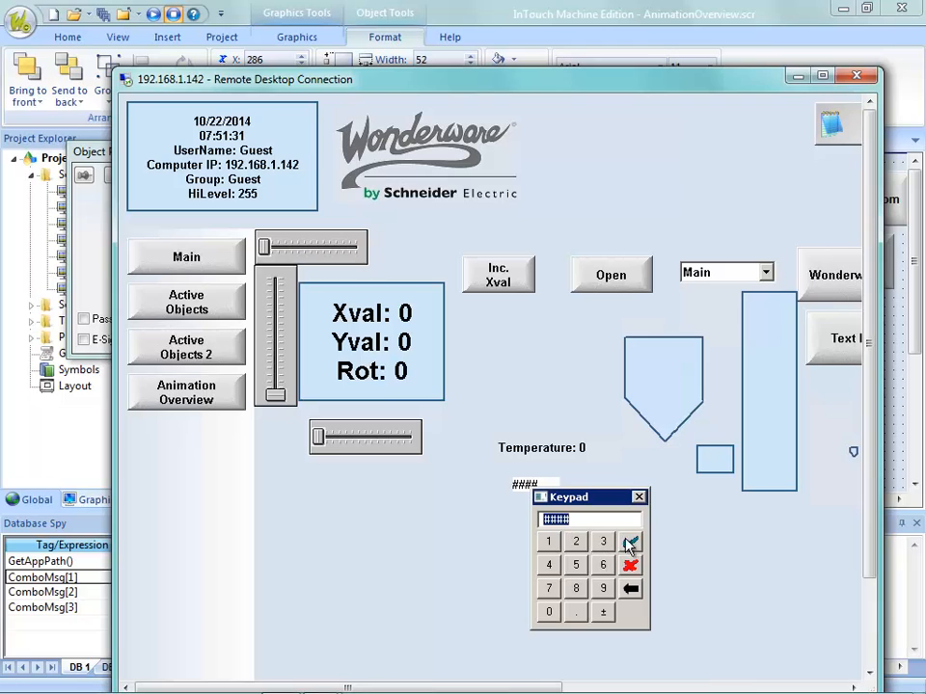
{"action": "left_click", "coordinate": [548, 541]}
{"action": "left_click", "coordinate": [574, 564]}
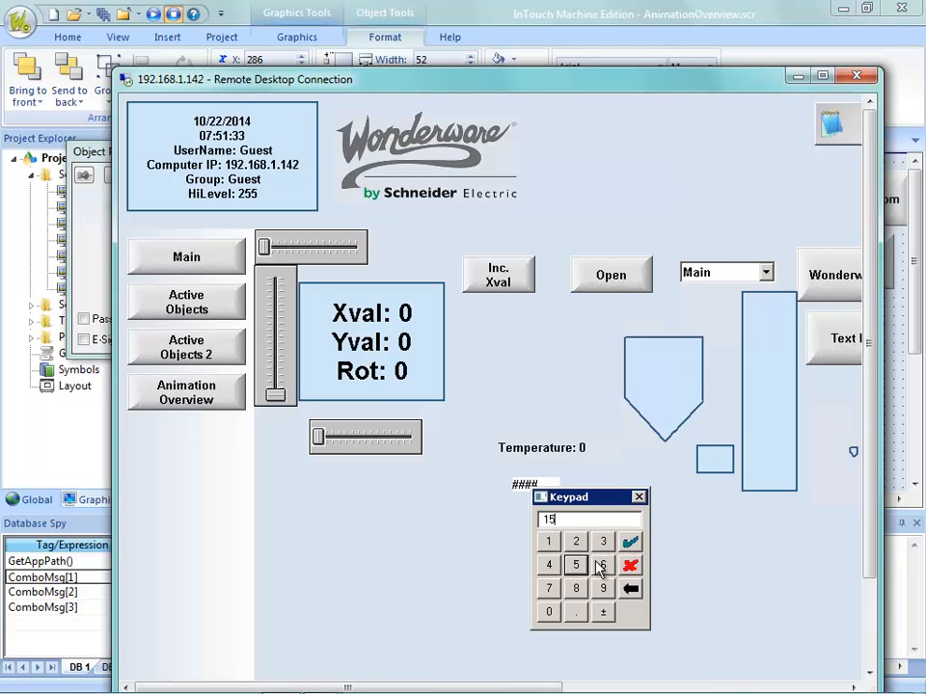
{"action": "left_click", "coordinate": [630, 541]}
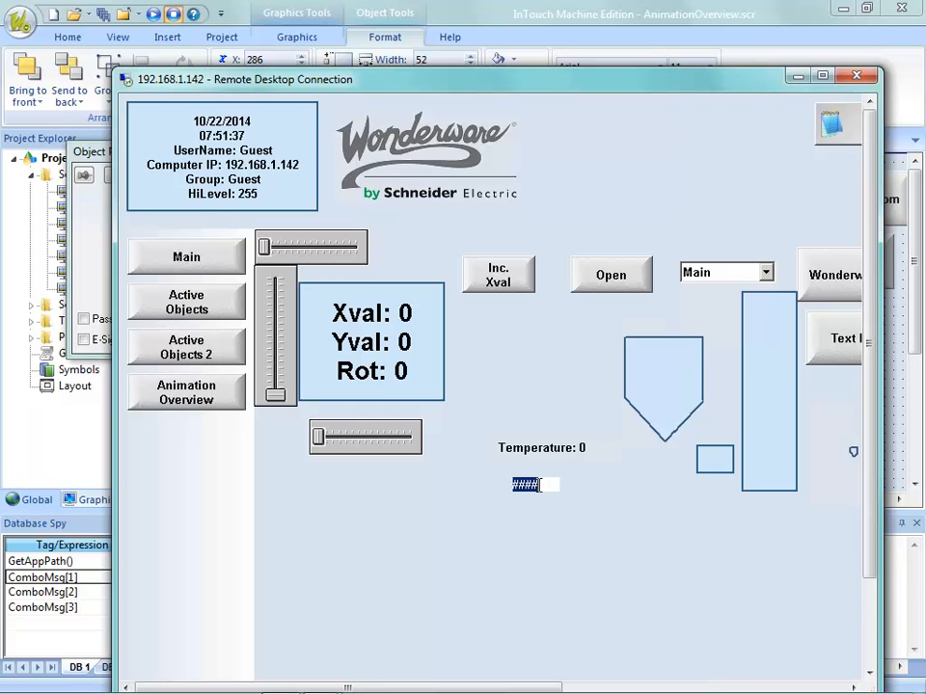
{"action": "left_click_drag", "start_coordinate": [484, 88], "coordinate": [448, 0]}
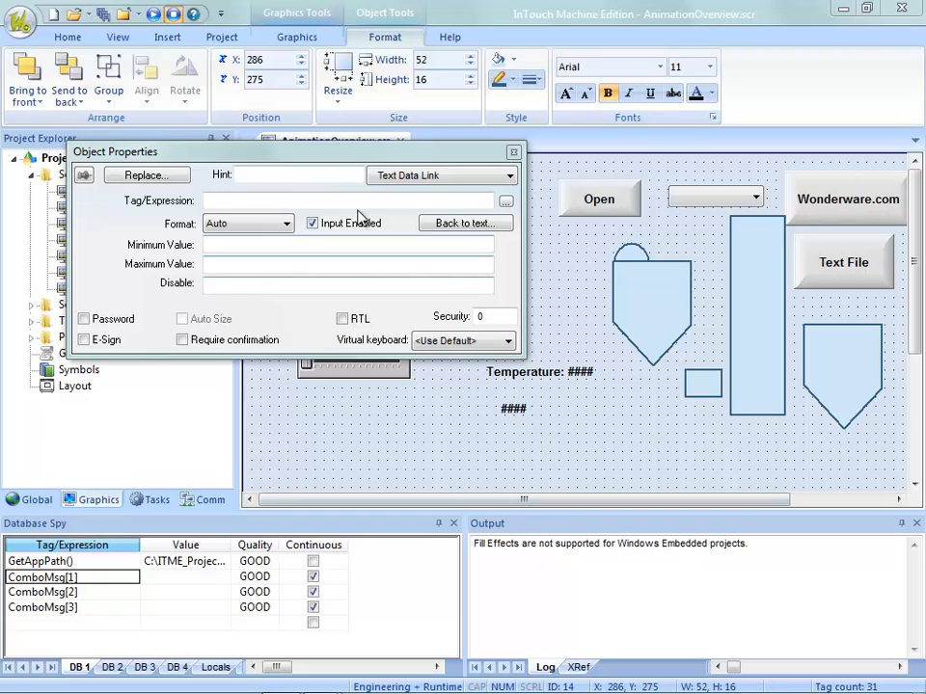
Link the lower "####" text to the Rot tag and save the AnimationOverview screen
{"action": "left_click_drag", "start_coordinate": [231, 152], "coordinate": [344, 349]}
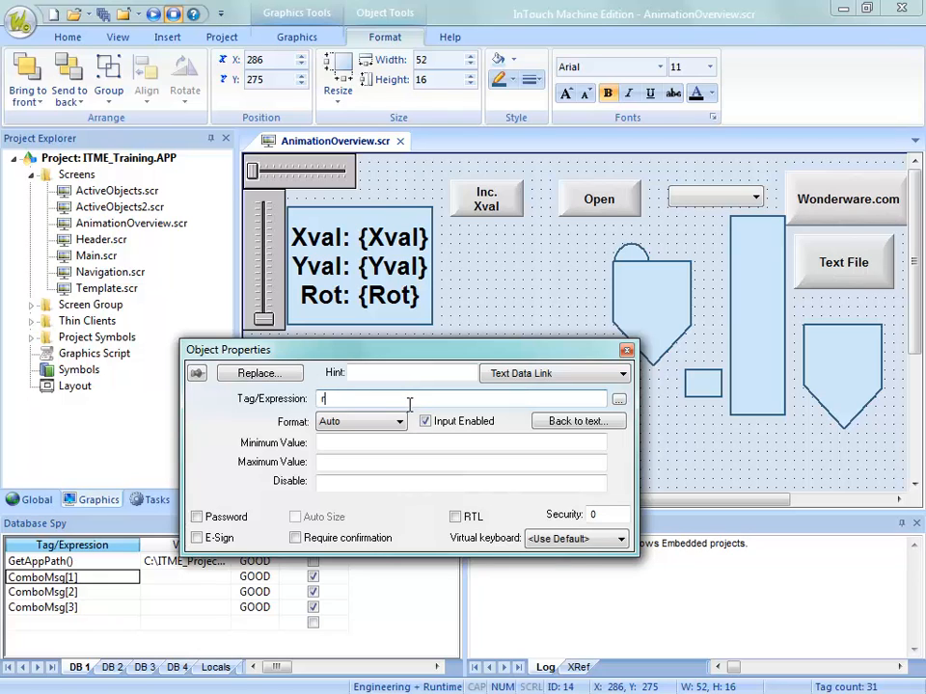
{"action": "left_click", "coordinate": [532, 284]}
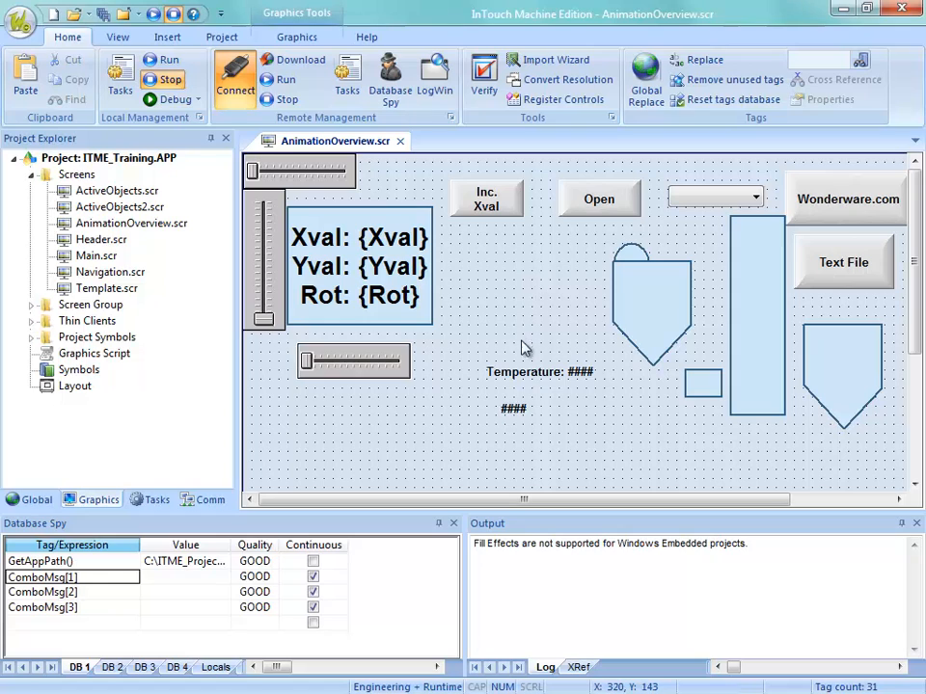
{"action": "right_click", "coordinate": [369, 141]}
{"action": "left_click", "coordinate": [403, 149]}
{"action": "left_click", "coordinate": [533, 438]}
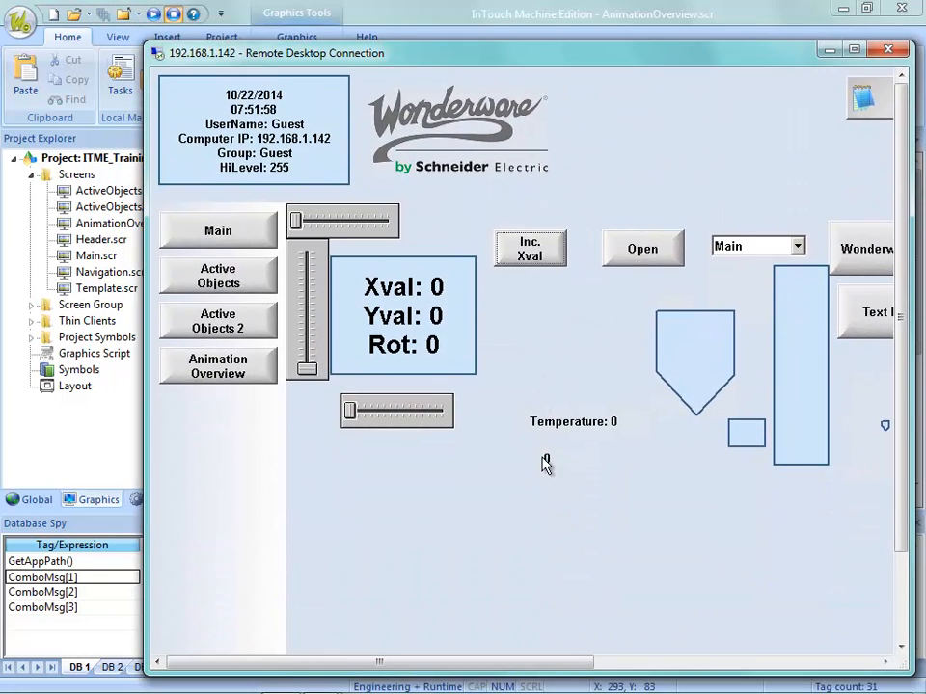
Enter 22 in the Rot-linked input text with the keypad in the remote client
{"action": "left_click", "coordinate": [547, 460]}
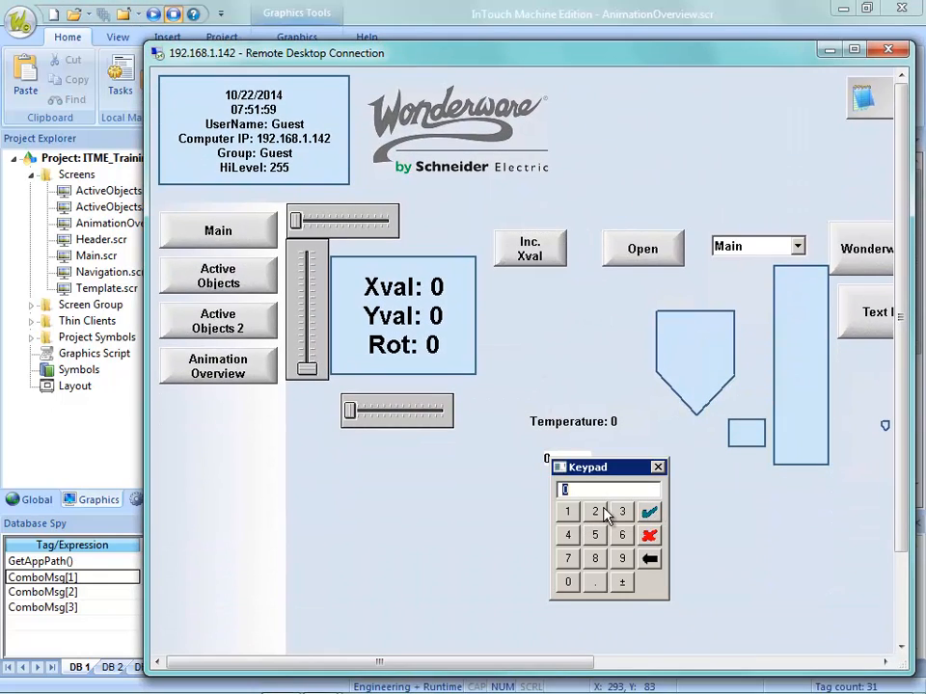
{"action": "left_click", "coordinate": [595, 511]}
{"action": "left_click", "coordinate": [595, 511]}
{"action": "left_click", "coordinate": [648, 514]}
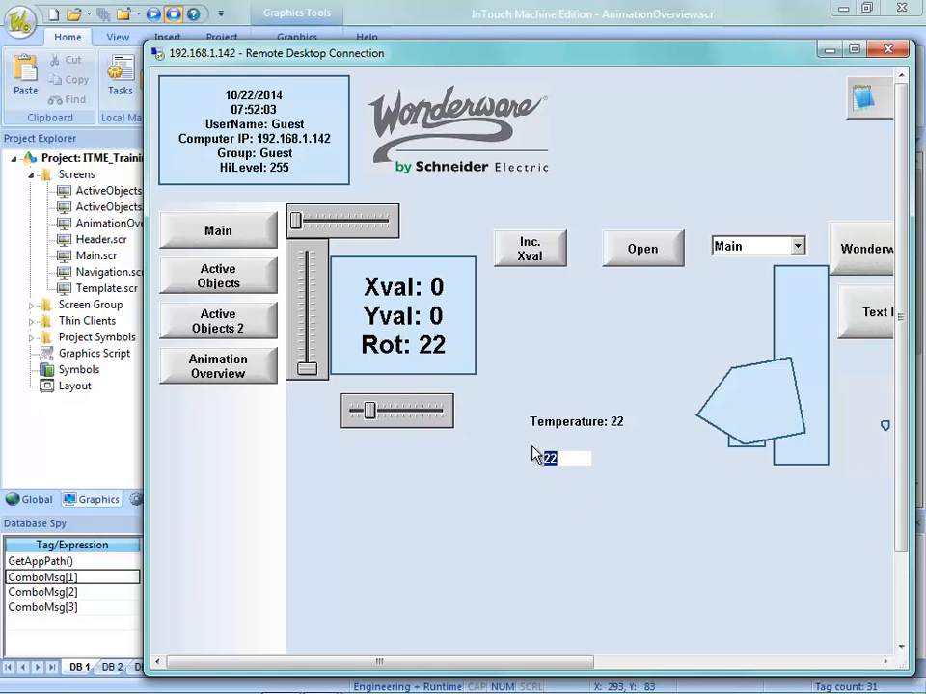
{"action": "left_click_drag", "start_coordinate": [584, 52], "coordinate": [583, 0]}
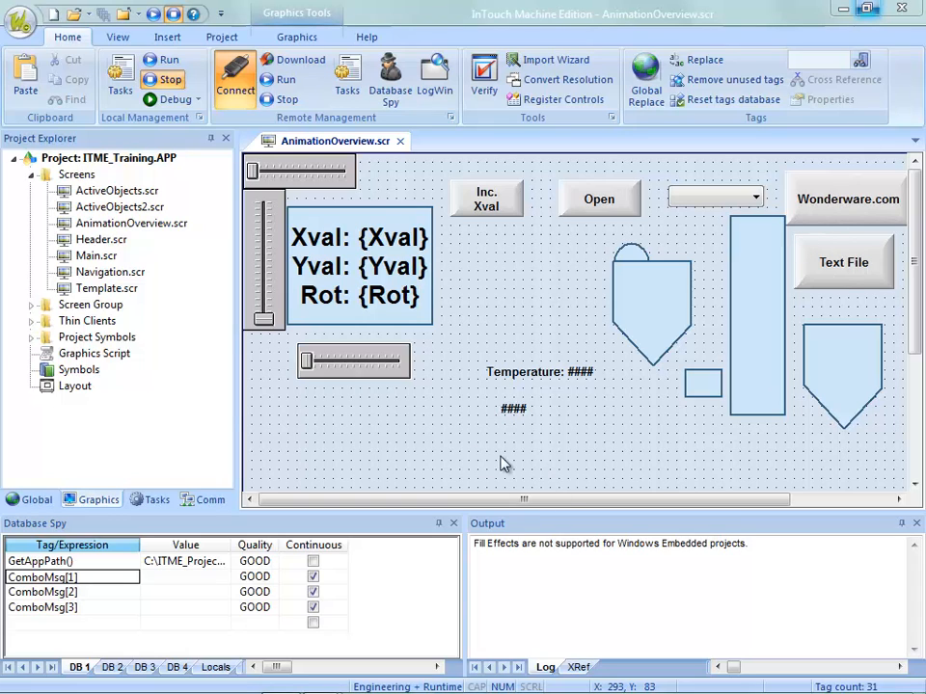
{"action": "key", "text": "alt+Tab"}
{"action": "left_click", "coordinate": [206, 357]}
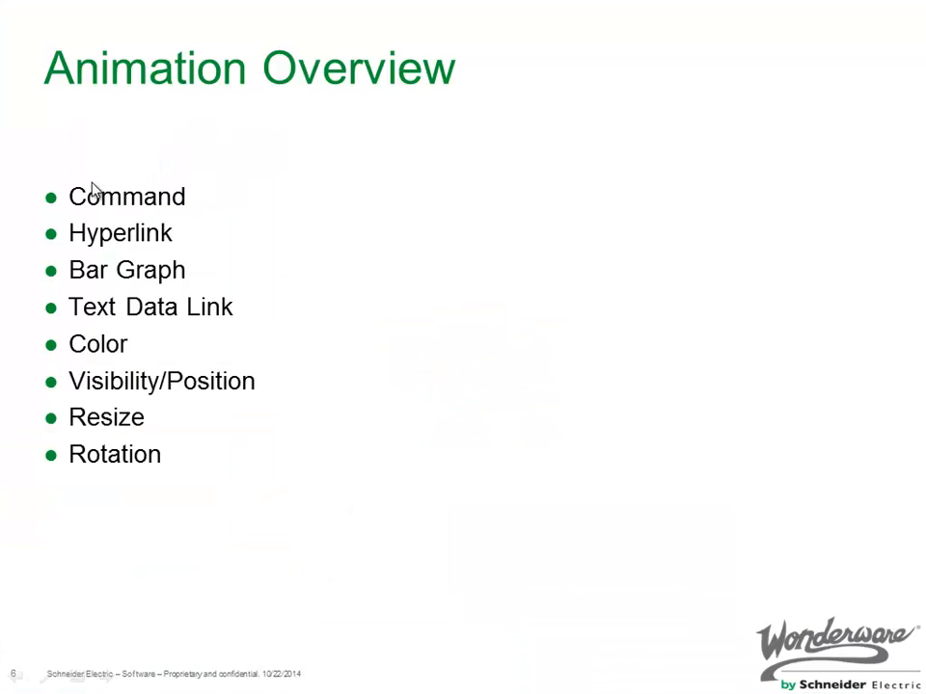
{"action": "left_click", "coordinate": [144, 440]}
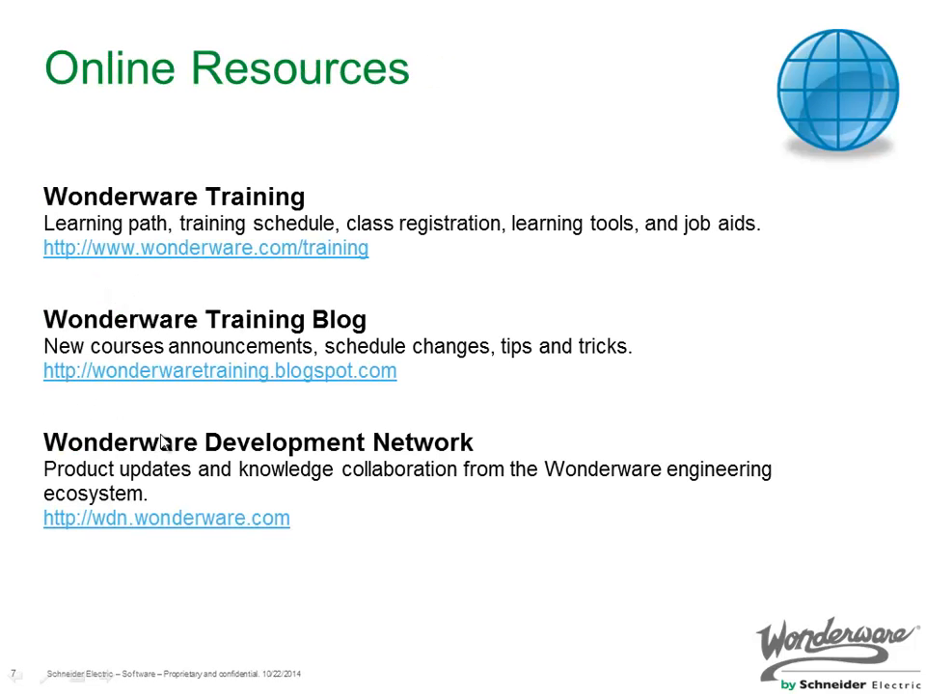